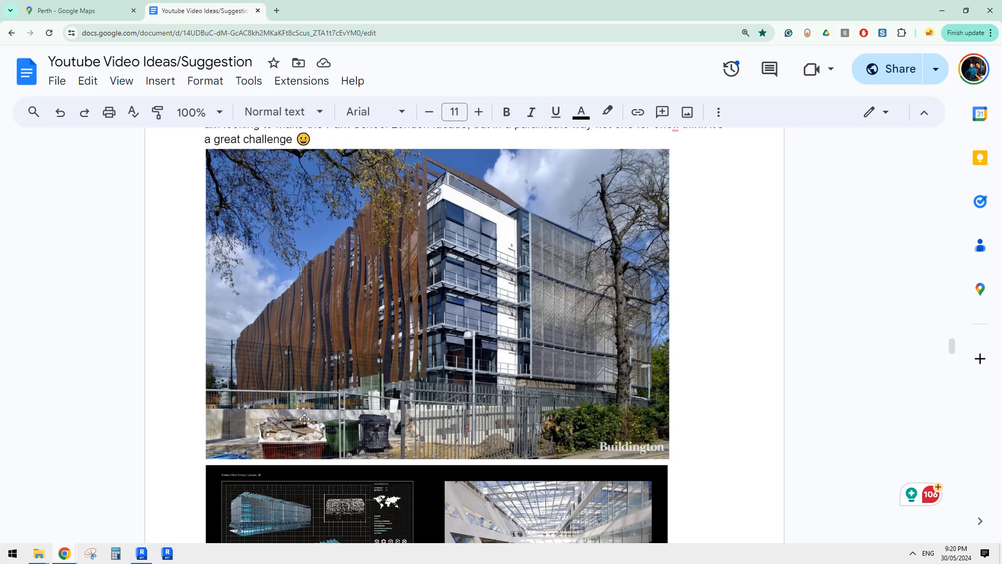
Switch to the Revit project and examine the curved facade fins and the instance properties of one fin.
{"action": "left_click", "coordinate": [141, 553]}
{"action": "middle_click_drag", "start_coordinate": [491, 334], "coordinate": [647, 309], "text": "shift"}
{"action": "left_click", "coordinate": [518, 224]}
{"action": "middle_click_drag", "start_coordinate": [518, 225], "coordinate": [533, 304], "text": "shift"}
{"action": "key", "text": "Escape"}
{"action": "left_click", "coordinate": [538, 268]}
{"action": "middle_click_drag", "start_coordinate": [538, 261], "coordinate": [466, 279], "text": "shift"}
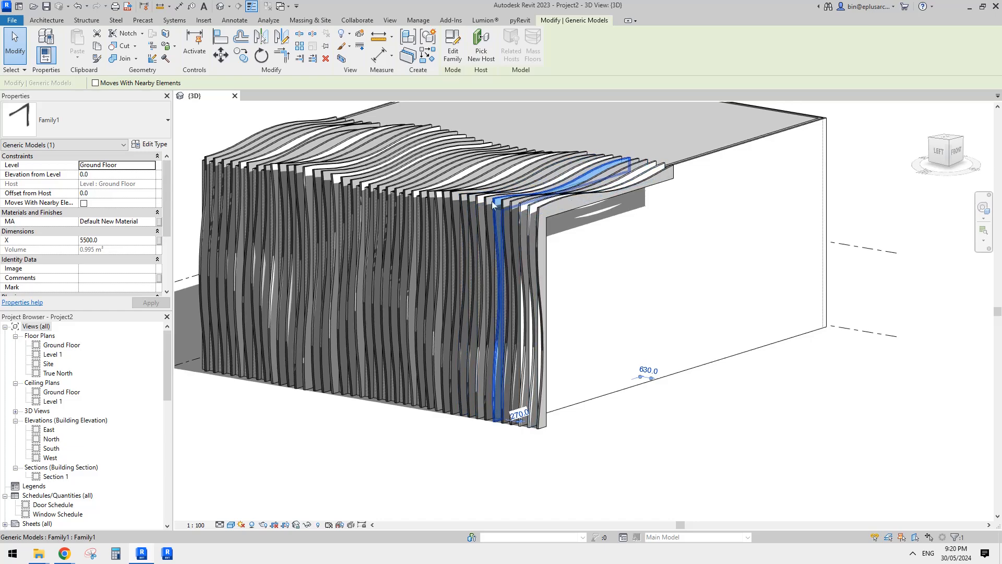
{"action": "middle_click_drag", "start_coordinate": [468, 221], "coordinate": [461, 244]}
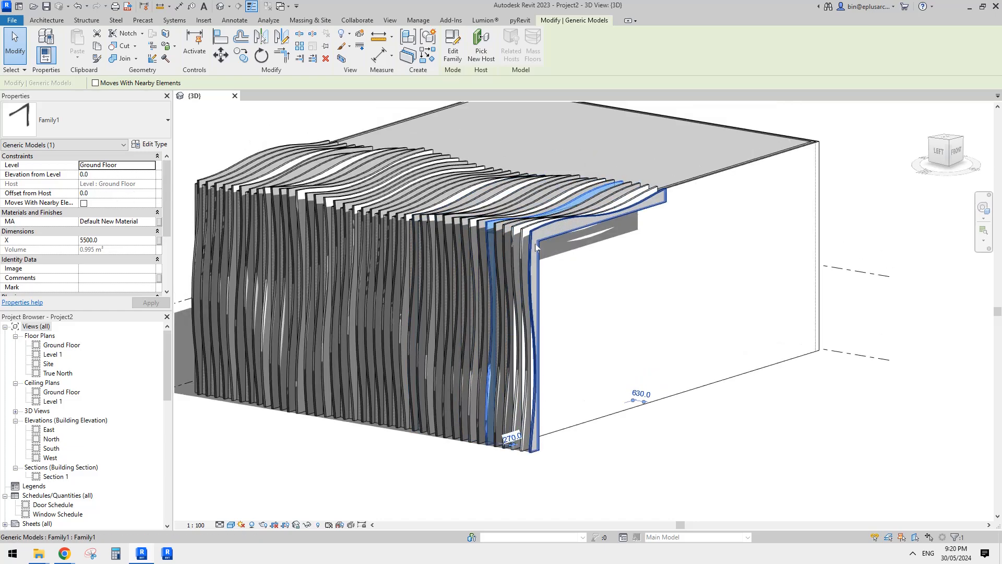
Examine the instance and type parameters of the fin at the building's front corner.
{"action": "scroll", "coordinate": [541, 234], "scroll_direction": "up", "scroll_amount": 2}
{"action": "left_click", "coordinate": [544, 227]}
{"action": "middle_click_drag", "start_coordinate": [544, 227], "coordinate": [520, 282]}
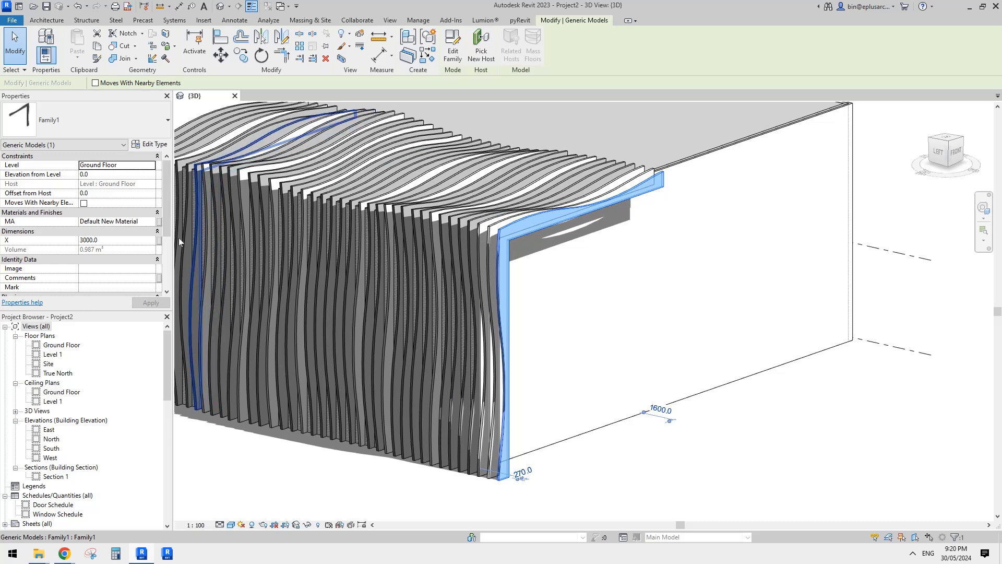
{"action": "middle_click_drag", "start_coordinate": [562, 331], "coordinate": [554, 323]}
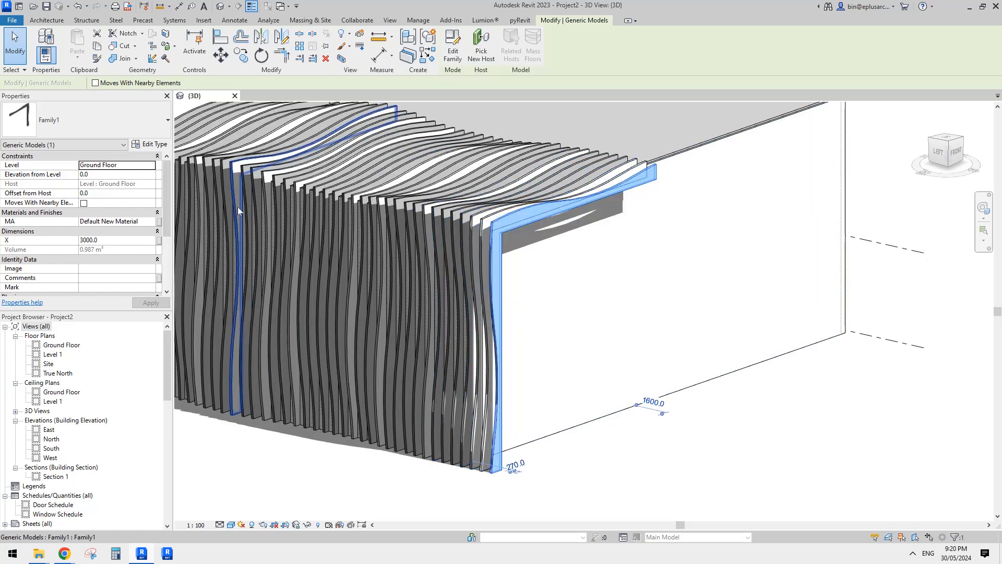
{"action": "left_click", "coordinate": [150, 144]}
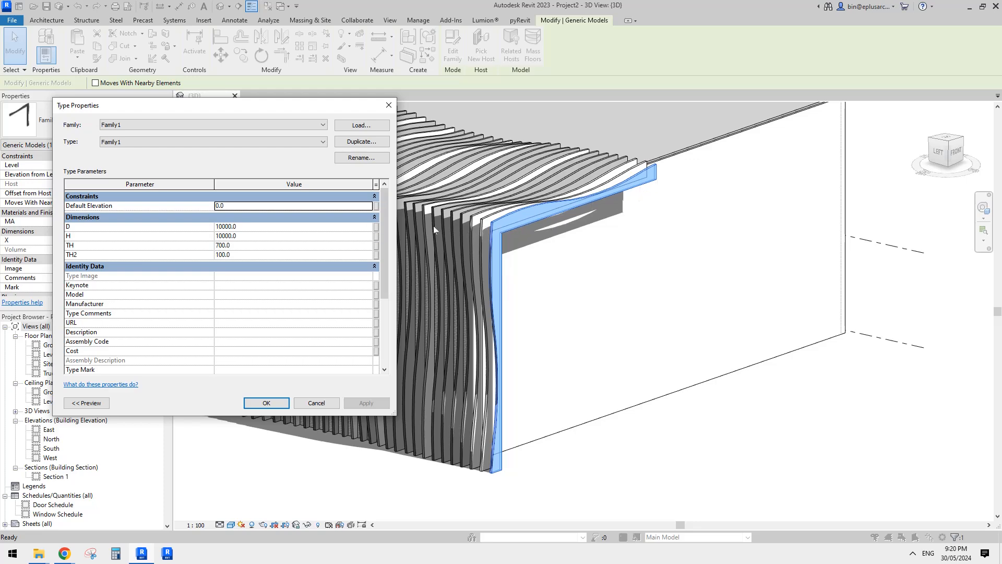
{"action": "left_click", "coordinate": [389, 105]}
Set the X parameter of the front corner fin to 6000.
{"action": "middle_click_drag", "start_coordinate": [494, 235], "coordinate": [484, 208]}
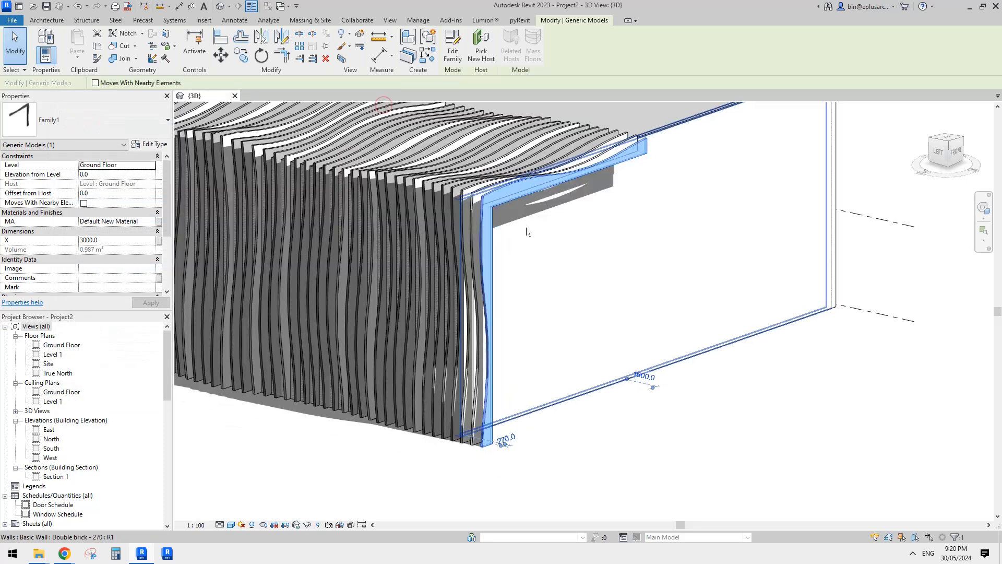
{"action": "scroll", "coordinate": [484, 208], "scroll_direction": "up", "scroll_amount": 5}
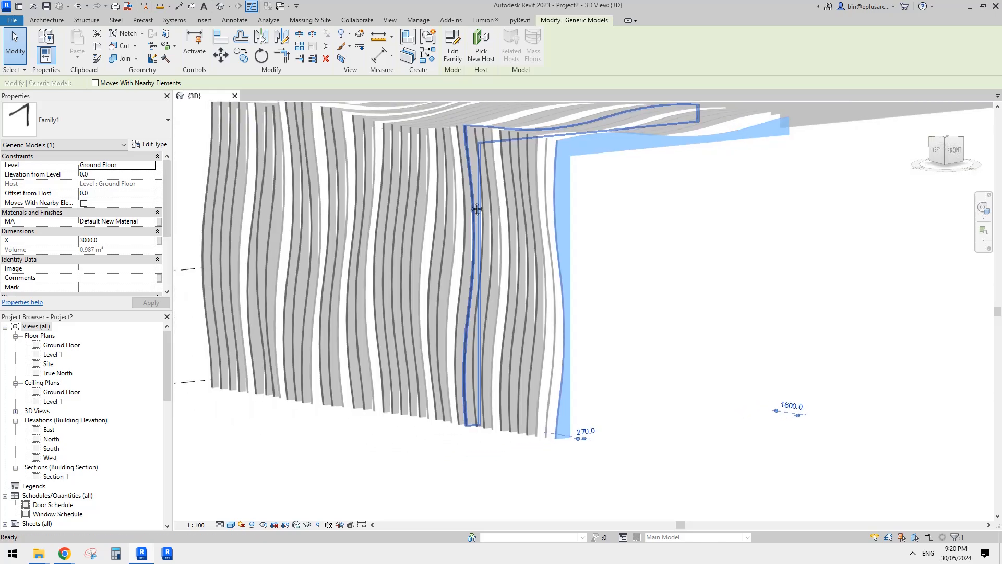
{"action": "middle_click_drag", "start_coordinate": [477, 209], "coordinate": [536, 216], "text": "shift"}
{"action": "left_click", "coordinate": [122, 239]}
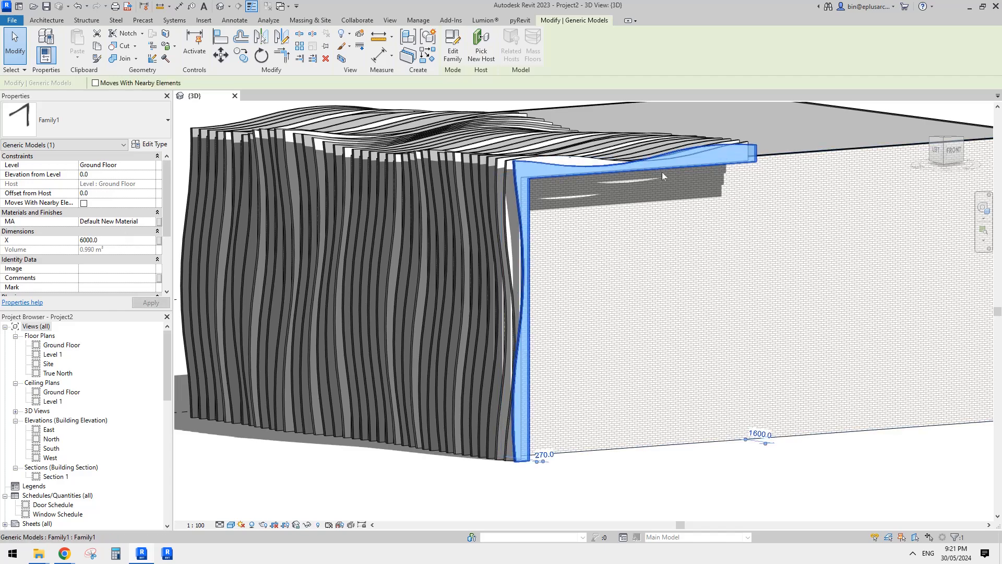
{"action": "middle_click_drag", "start_coordinate": [529, 260], "coordinate": [430, 209], "text": "shift"}
{"action": "key", "text": "Escape"}
View the fin facade from the back, and close Project2 without saving changes.
{"action": "middle_click_drag", "start_coordinate": [430, 209], "coordinate": [462, 208]}
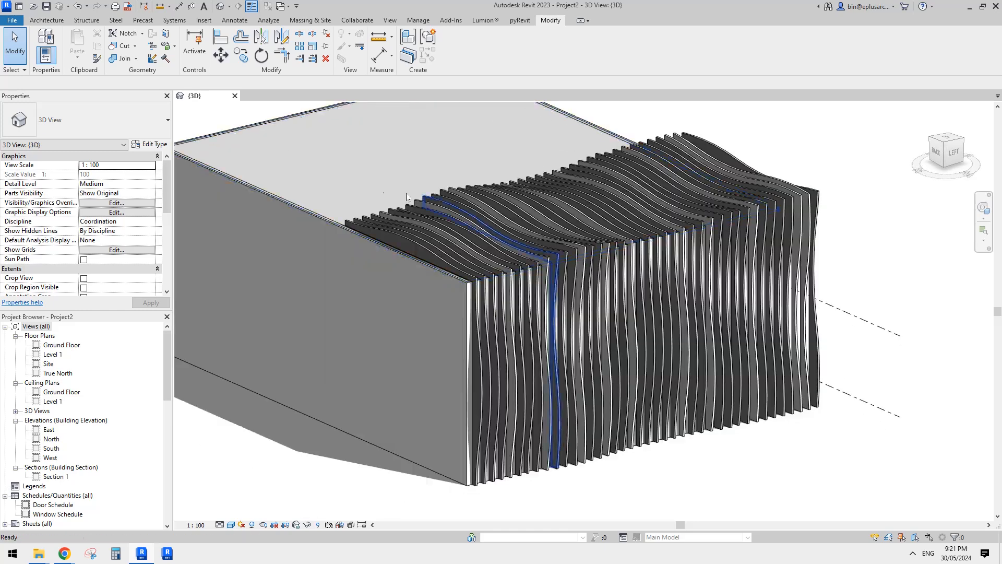
{"action": "middle_click_drag", "start_coordinate": [649, 178], "coordinate": [649, 186]}
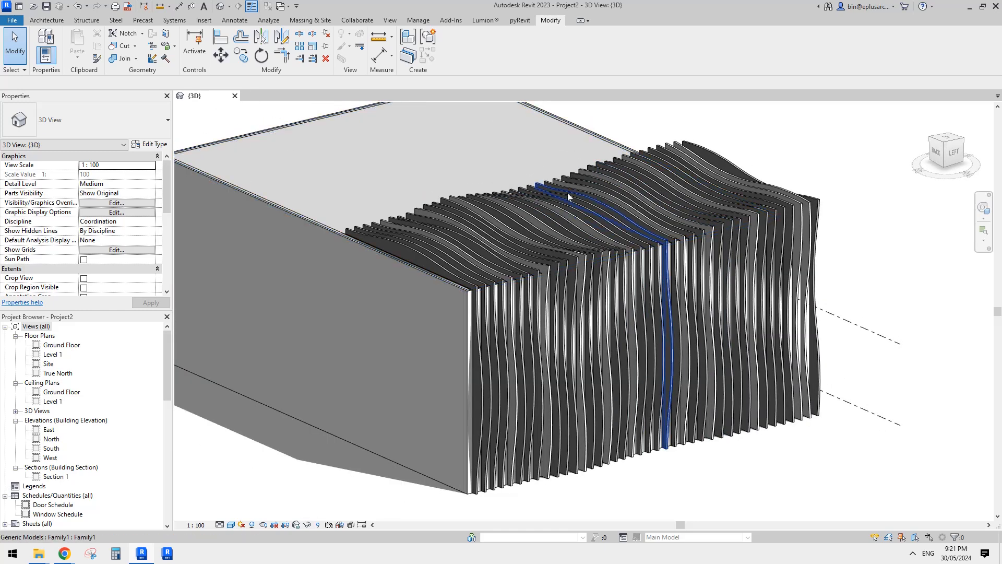
{"action": "left_click", "coordinate": [235, 95]}
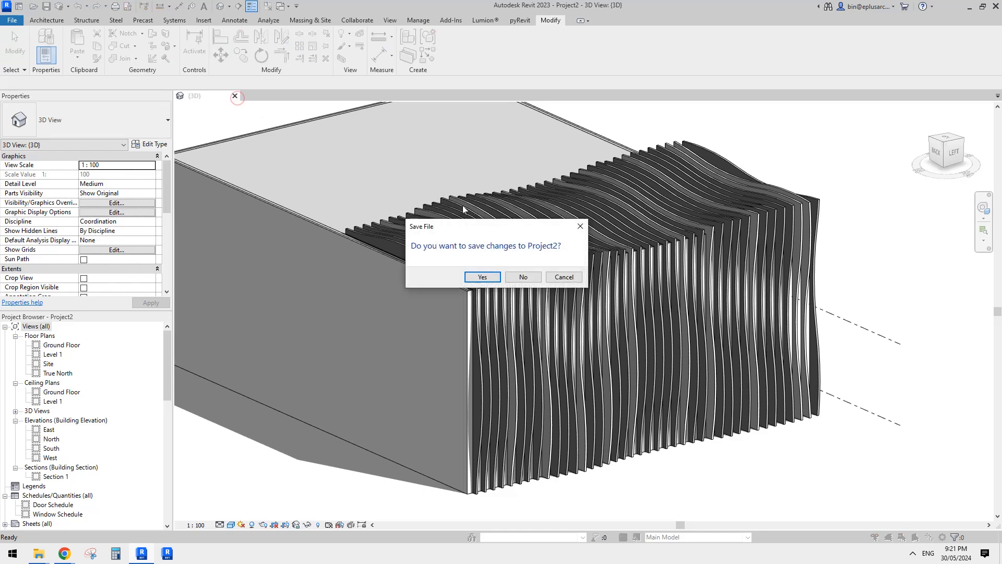
{"action": "left_click", "coordinate": [527, 278]}
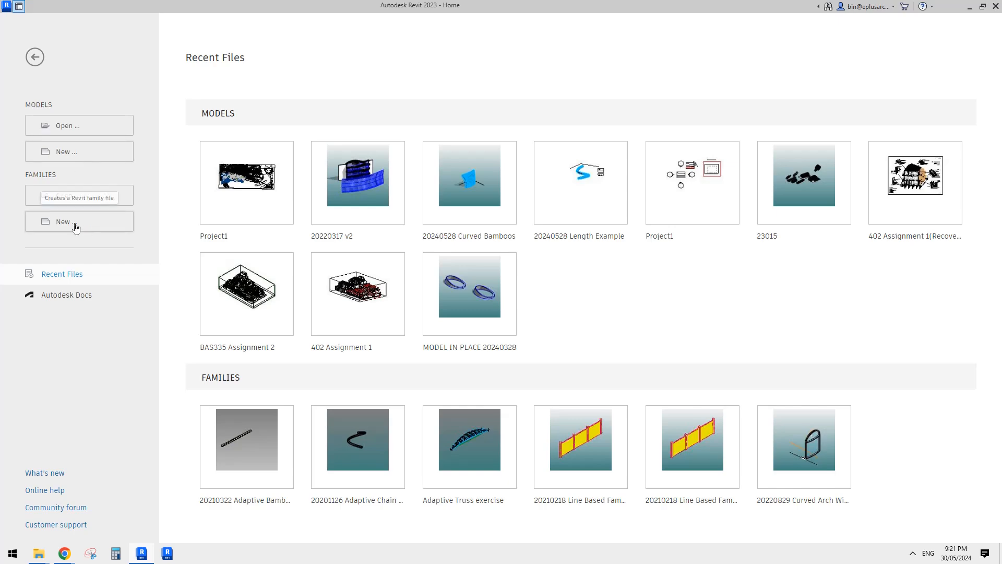
Create a new family from the Metric Generic Model.rft template.
{"action": "left_click_drag", "start_coordinate": [517, 164], "coordinate": [520, 214]}
{"action": "left_click", "coordinate": [344, 326]}
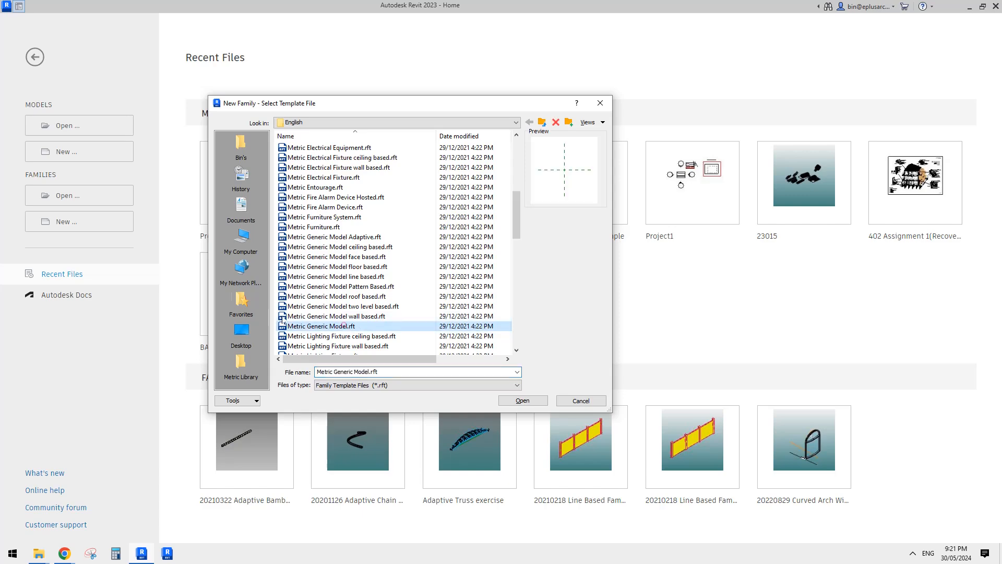
{"action": "left_click", "coordinate": [517, 401]}
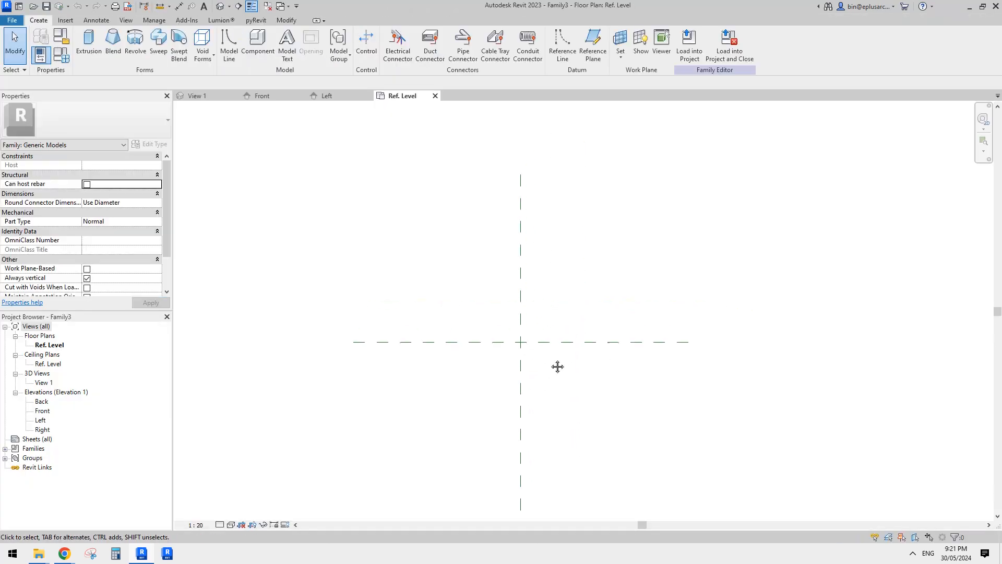
In the Left elevation, draw a horizontal reference plane about 2418 mm above Ref. Level, crossing the center plane.
{"action": "double_click", "coordinate": [41, 421]}
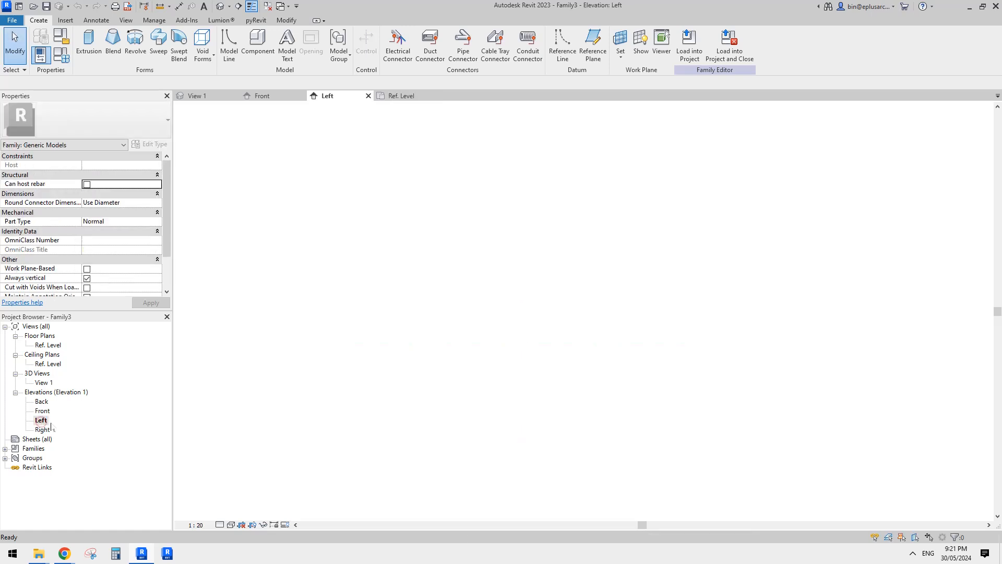
{"action": "key", "text": "r"}
{"action": "key", "text": "p"}
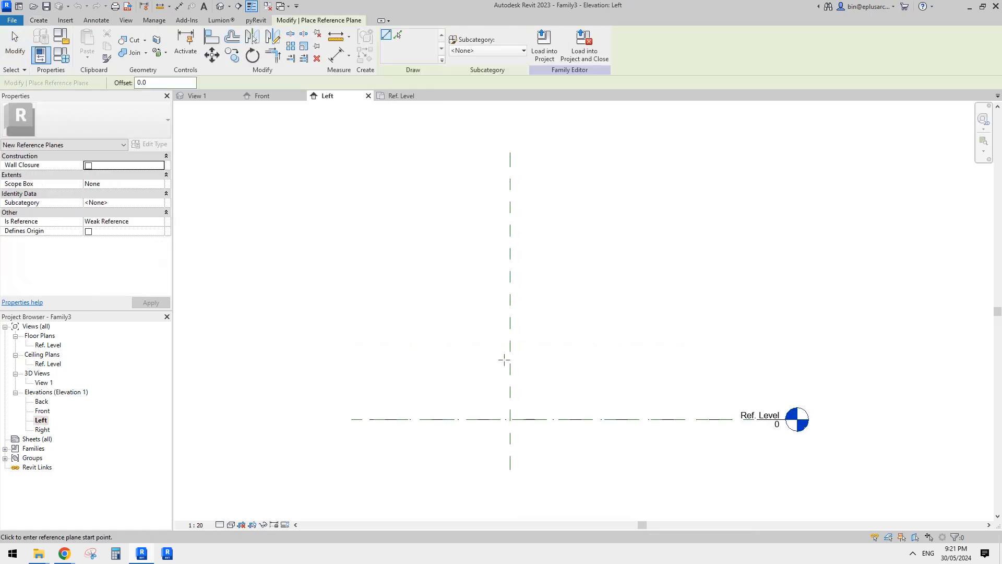
{"action": "left_click", "coordinate": [397, 212]}
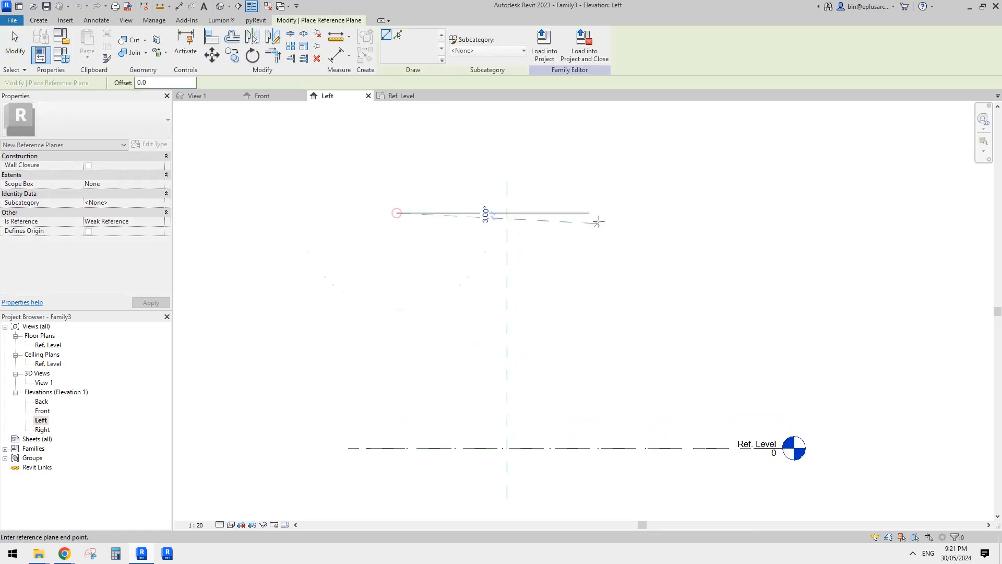
{"action": "left_click", "coordinate": [606, 213]}
{"action": "key", "text": "Escape"}
{"action": "key", "text": "Escape"}
{"action": "scroll", "coordinate": [459, 355], "scroll_direction": "down", "scroll_amount": 1}
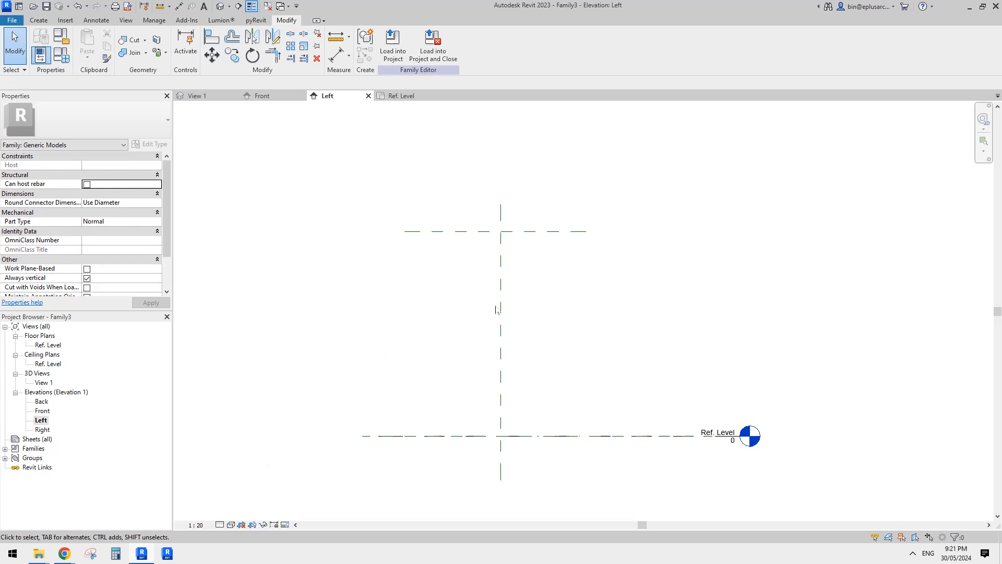
Set the view scale to 1:100 and make the temporary dimension from Ref. Level to the upper reference plane permanent.
{"action": "left_click", "coordinate": [195, 525]}
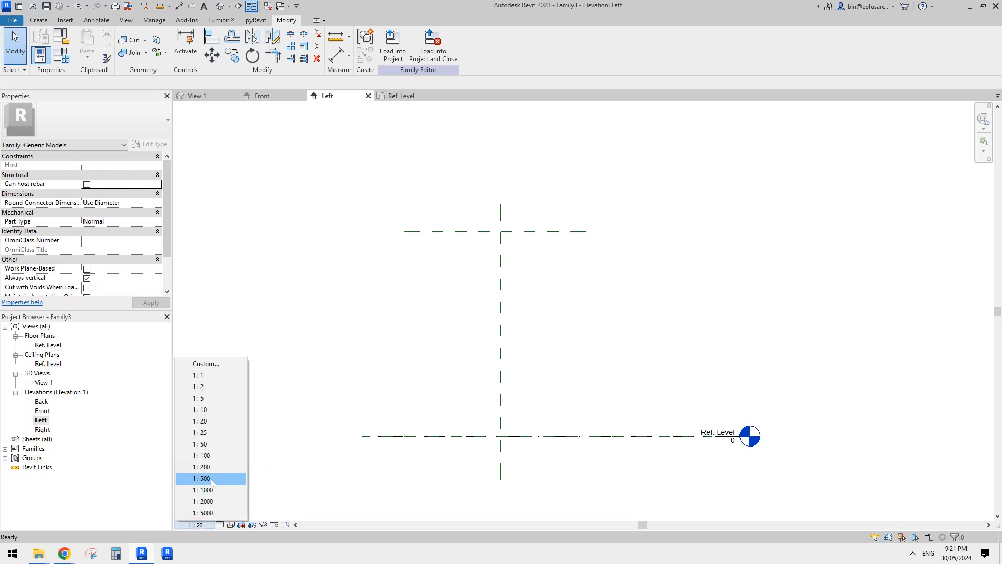
{"action": "left_click", "coordinate": [208, 456]}
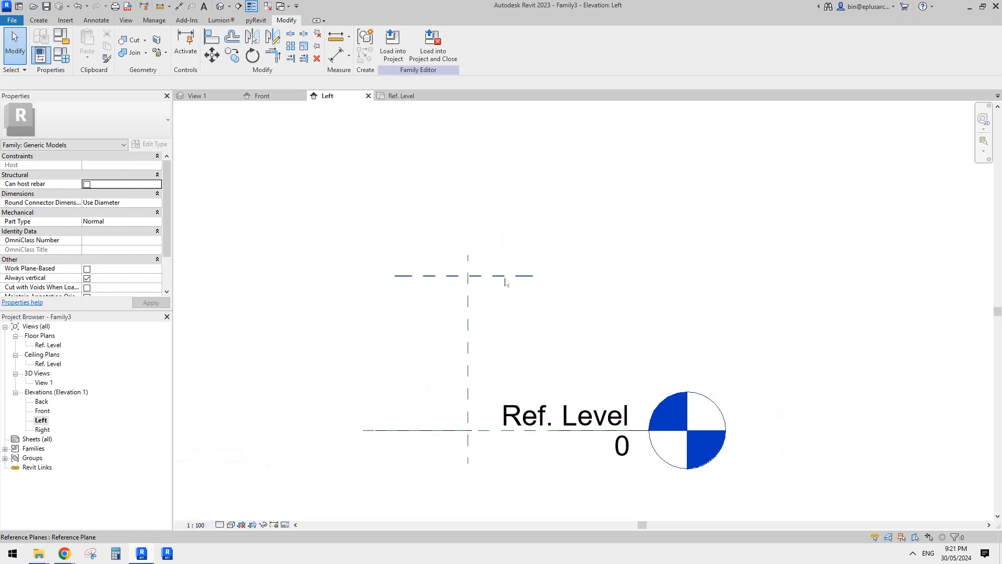
{"action": "left_click", "coordinate": [506, 277]}
{"action": "middle_click_drag", "start_coordinate": [526, 281], "coordinate": [510, 291]}
{"action": "key", "text": "d"}
{"action": "key", "text": "i"}
{"action": "key", "text": "Escape"}
{"action": "left_click", "coordinate": [487, 288]}
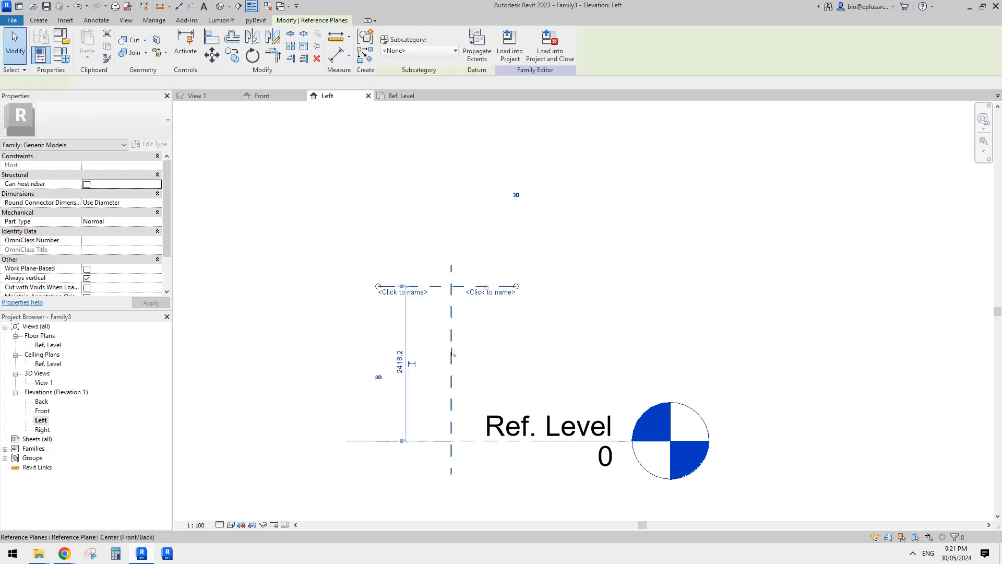
{"action": "left_click", "coordinate": [412, 364]}
{"action": "key", "text": "Escape"}
Set the height of the upper reference plane above Ref. Level to 10000 mm.
{"action": "left_click", "coordinate": [435, 286]}
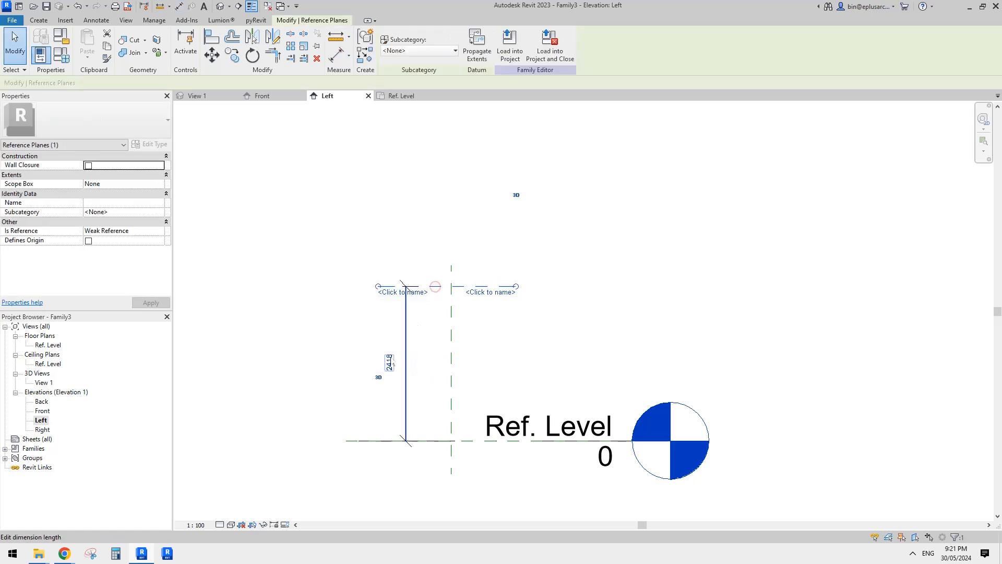
{"action": "left_click", "coordinate": [389, 359]}
{"action": "type", "text": "10000"}
{"action": "key", "text": "Return"}
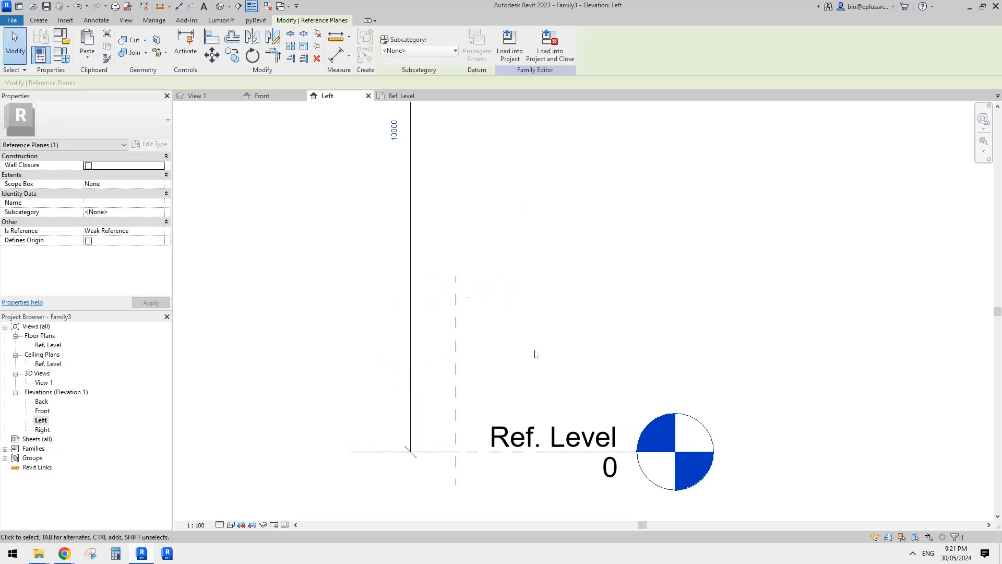
{"action": "key", "text": "Escape"}
Extend the vertical Center (Front/Back) reference plane upward past the upper horizontal reference plane.
{"action": "scroll", "coordinate": [533, 349], "scroll_direction": "down", "scroll_amount": 4}
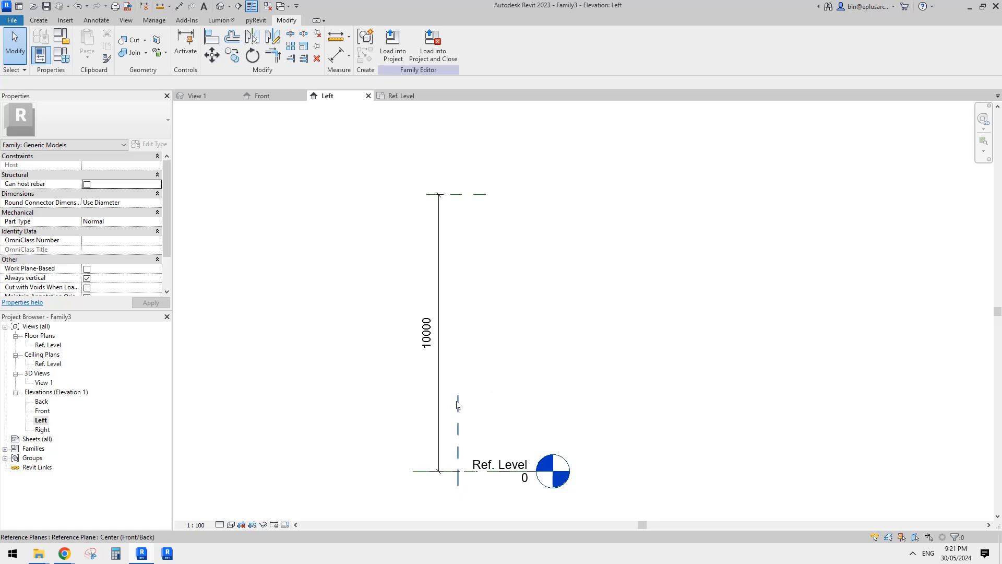
{"action": "left_click", "coordinate": [458, 406]}
{"action": "left_click_drag", "start_coordinate": [459, 396], "coordinate": [467, 168]}
{"action": "left_click", "coordinate": [487, 293]}
{"action": "left_click", "coordinate": [561, 291]}
Shift the 10000 dimension away from the center plane and label it with a new type parameter named H.
{"action": "scroll", "coordinate": [477, 293], "scroll_direction": "up", "scroll_amount": 1}
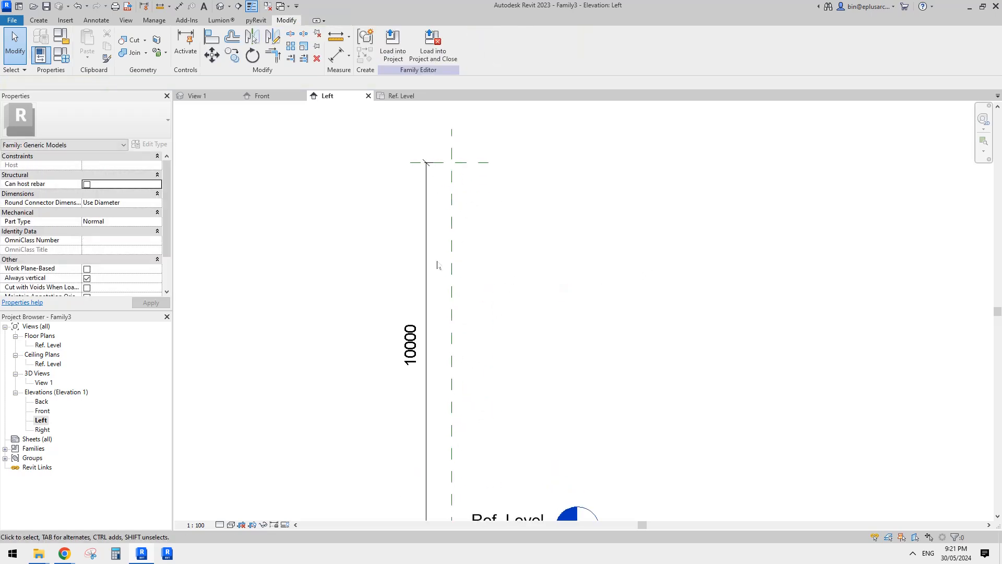
{"action": "left_click_drag", "start_coordinate": [427, 255], "coordinate": [361, 260]}
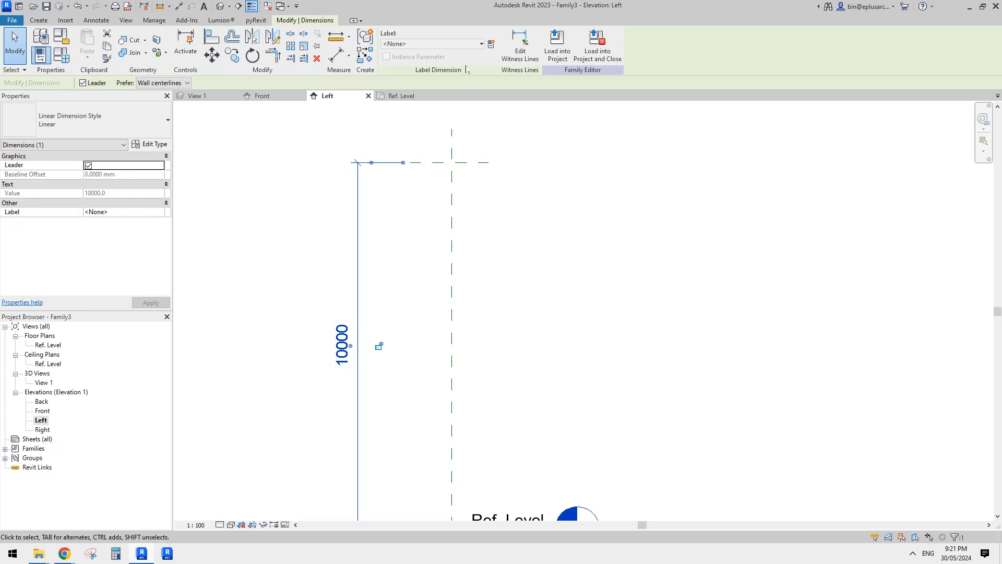
{"action": "left_click", "coordinate": [491, 44]}
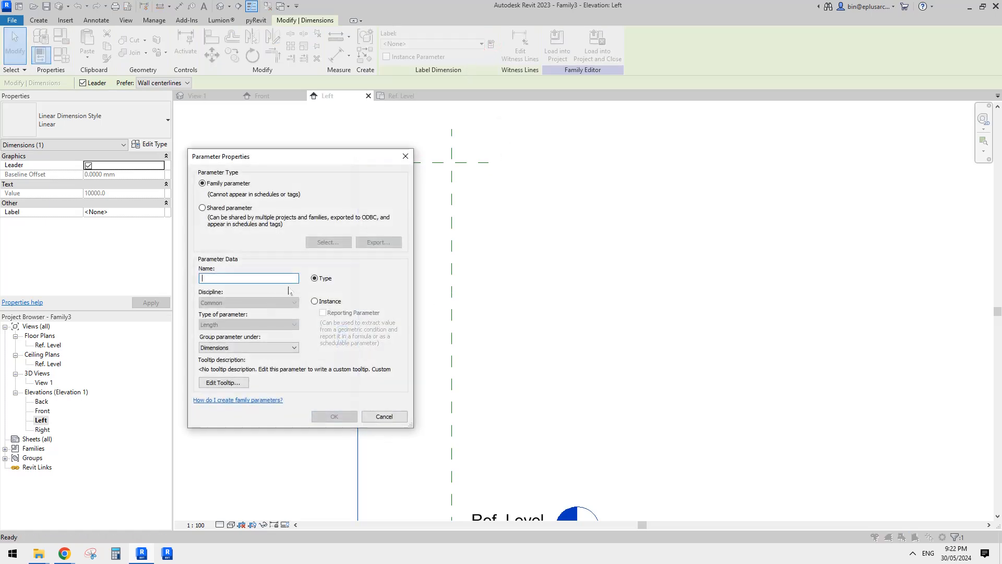
{"action": "left_click", "coordinate": [334, 416]}
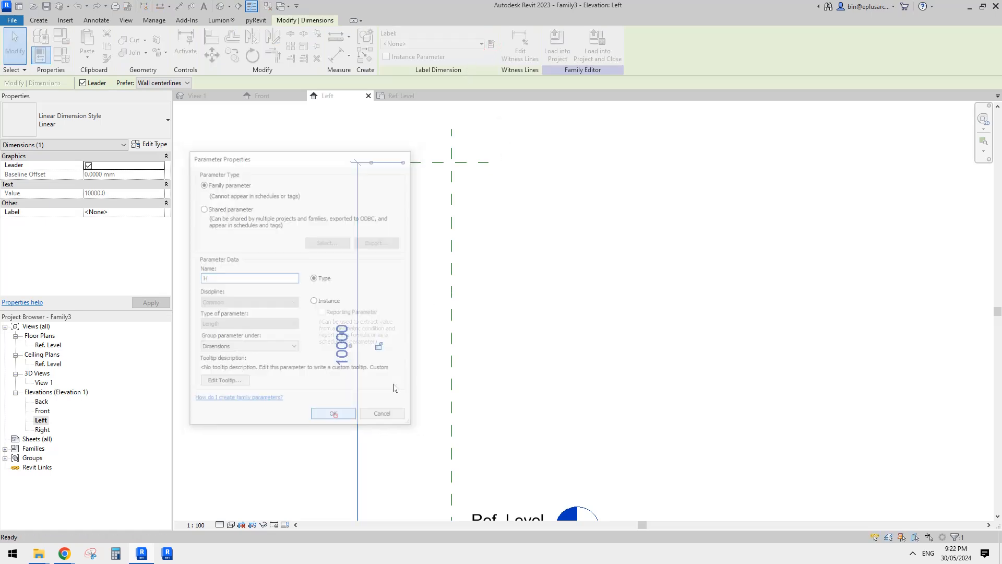
{"action": "left_click", "coordinate": [539, 275]}
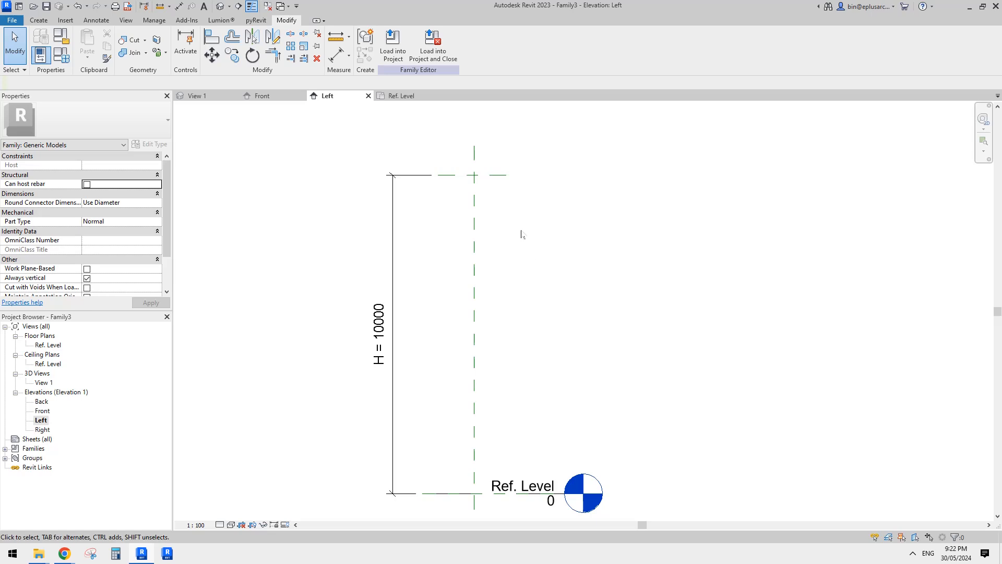
Draw a vertical reference plane parallel to the center plane, about 870 mm to its right.
{"action": "middle_click_drag", "start_coordinate": [521, 233], "coordinate": [522, 256]}
{"action": "key", "text": "r"}
{"action": "key", "text": "p"}
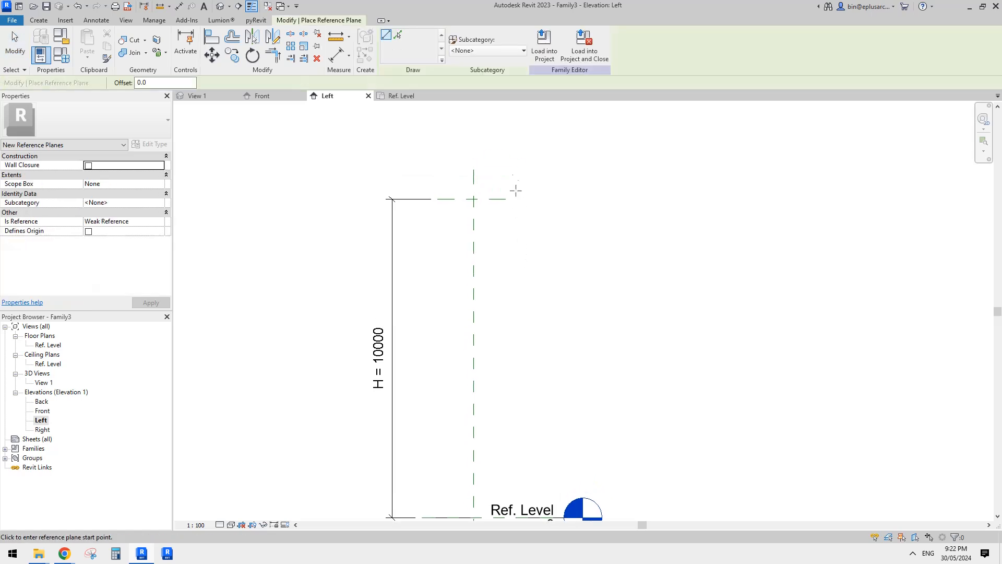
{"action": "left_click", "coordinate": [503, 157]}
{"action": "middle_click_drag", "start_coordinate": [508, 398], "coordinate": [532, 452]}
{"action": "left_click", "coordinate": [498, 449]}
Draw a horizontal reference plane about 822 mm above the plane controlled by H.
{"action": "scroll", "coordinate": [532, 451], "scroll_direction": "up", "scroll_amount": 1}
{"action": "left_click", "coordinate": [543, 200]}
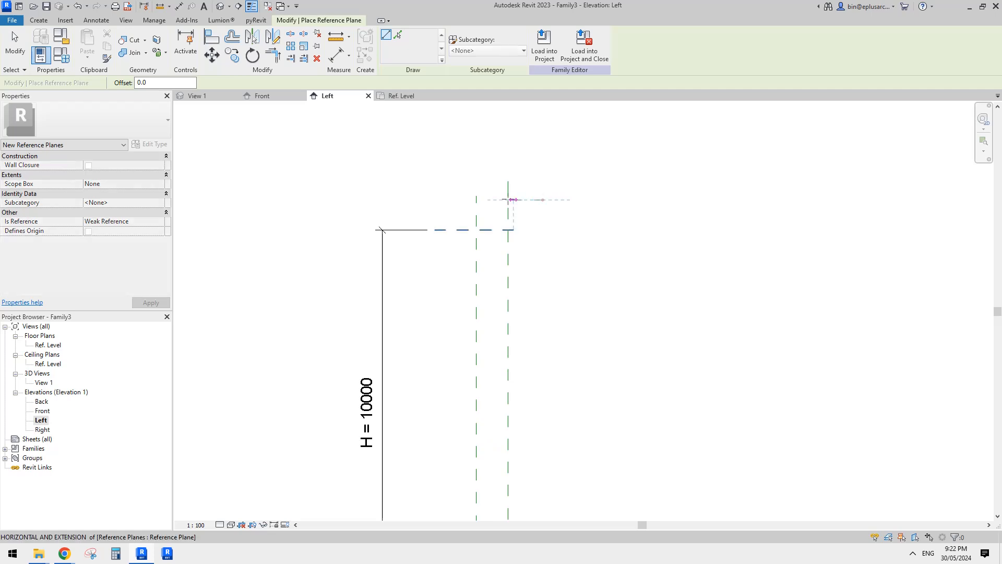
{"action": "left_click", "coordinate": [348, 200]}
{"action": "middle_click_drag", "start_coordinate": [519, 214], "coordinate": [503, 219]}
{"action": "key", "text": "Escape"}
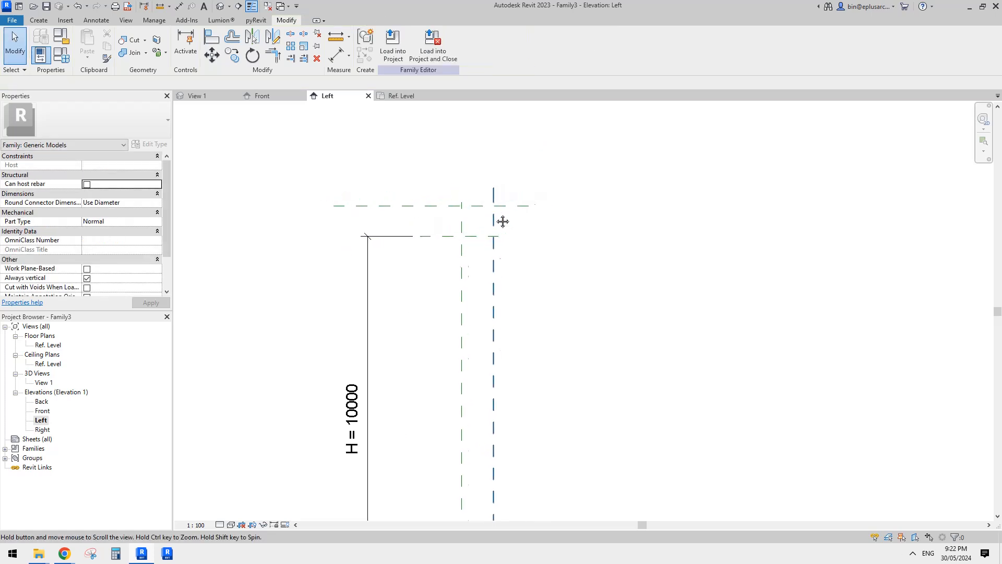
Dimension the gap between the two upper horizontal reference planes.
{"action": "key", "text": "d"}
{"action": "key", "text": "i"}
{"action": "left_click", "coordinate": [441, 206]}
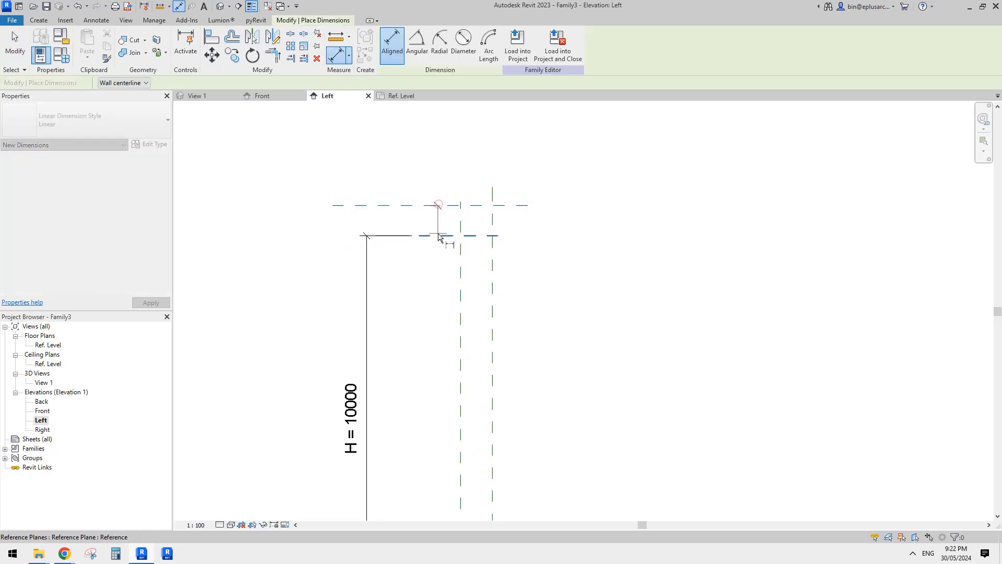
{"action": "left_click", "coordinate": [472, 238]}
{"action": "left_click", "coordinate": [586, 246]}
Dimension the gap between the two vertical reference planes, placing the dimension above them.
{"action": "middle_click_drag", "start_coordinate": [570, 259], "coordinate": [566, 230]}
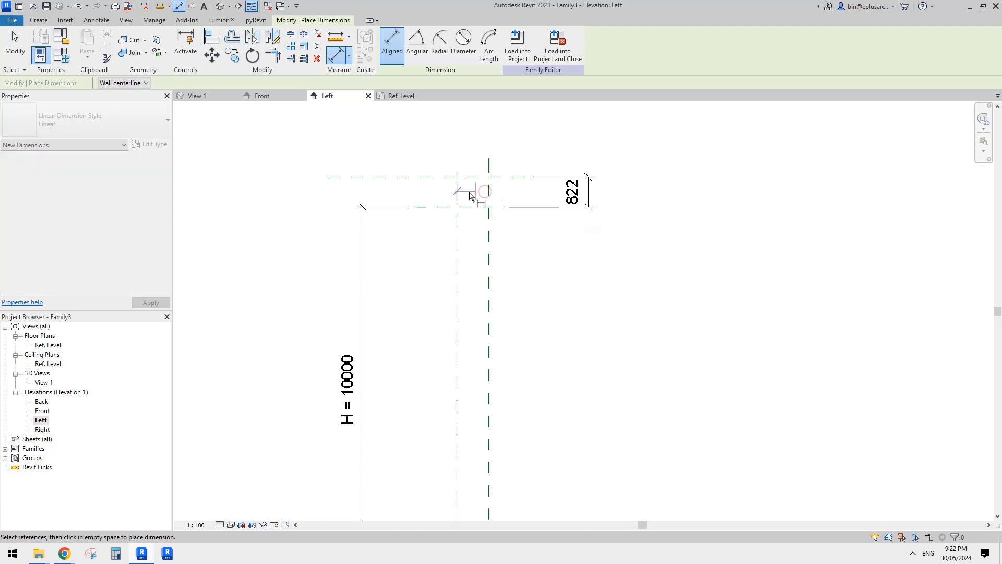
{"action": "left_click", "coordinate": [489, 186]}
{"action": "middle_click_drag", "start_coordinate": [495, 133], "coordinate": [500, 220]}
{"action": "left_click", "coordinate": [504, 199]}
{"action": "key", "text": "Escape"}
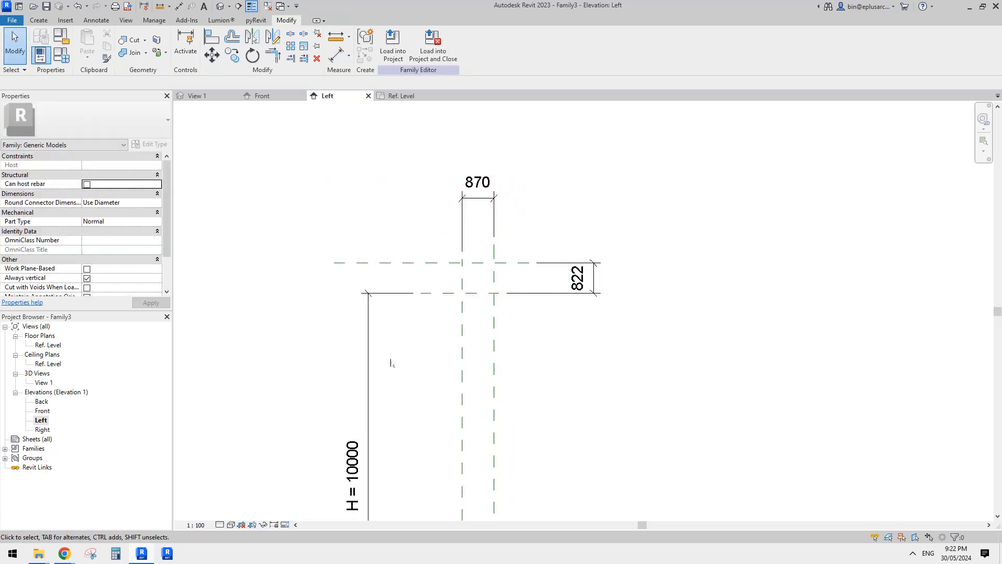
Switch to Chrome to view the facade reference photo in the Google Docs document, and return to the Revit family.
{"action": "mouse_move", "coordinate": [71, 553]}
{"action": "left_click", "coordinate": [150, 523]}
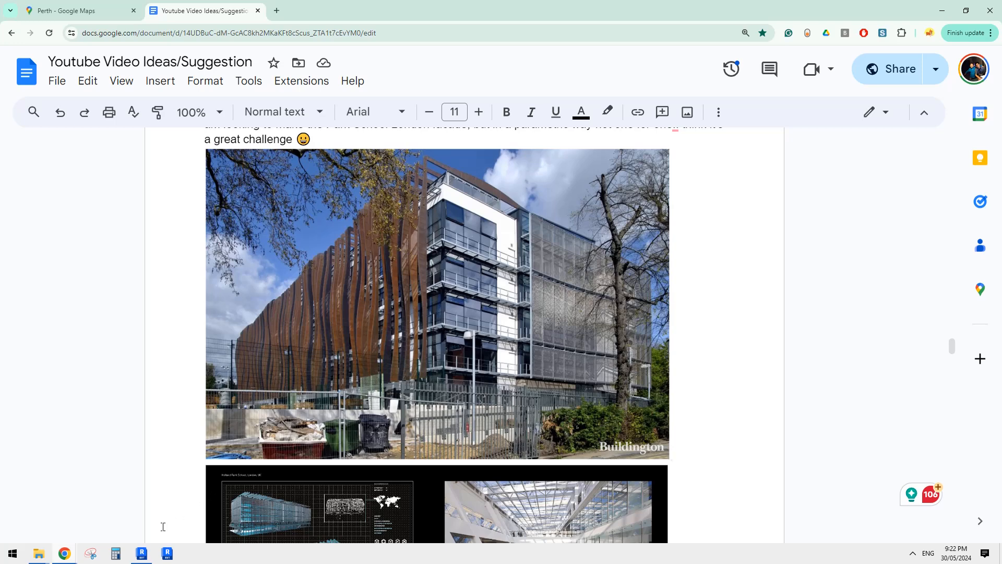
{"action": "left_click", "coordinate": [141, 553]}
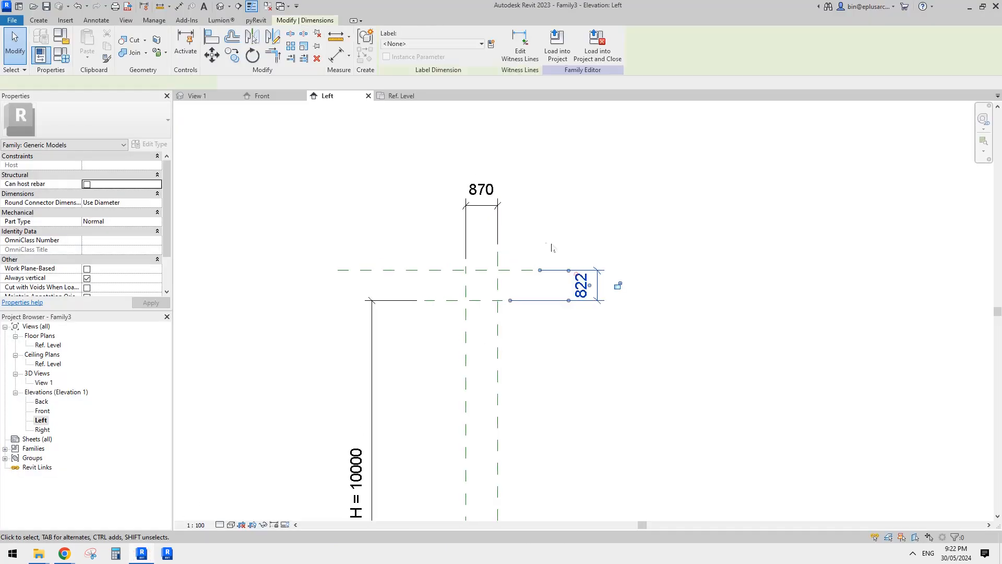
Label the vertical-plane gap and upper horizontal-plane gap dimensions together with a new type parameter named TH.
{"action": "left_click", "coordinate": [481, 189], "text": "ctrl"}
{"action": "left_click", "coordinate": [491, 44]}
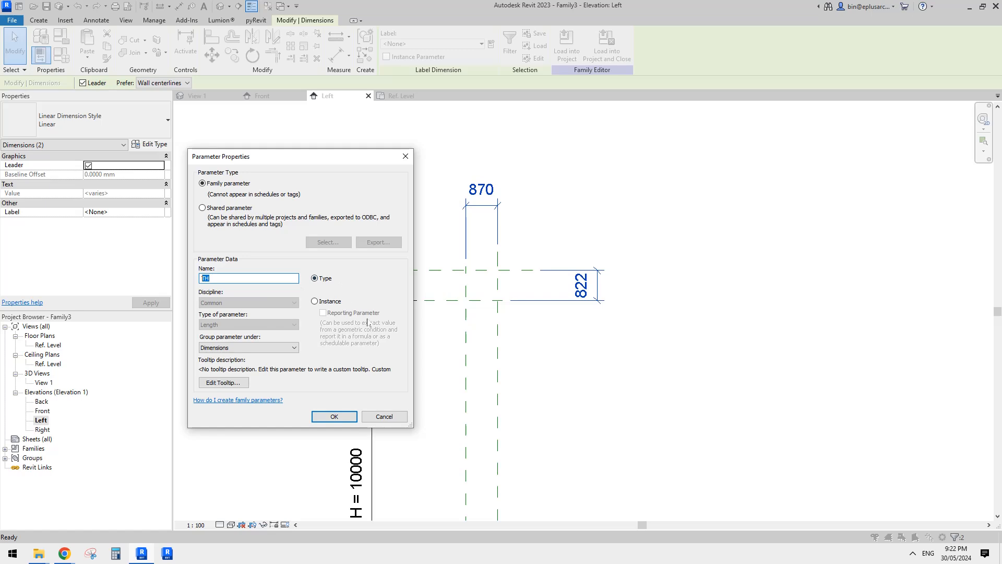
{"action": "left_click", "coordinate": [334, 416]}
{"action": "left_click", "coordinate": [543, 342]}
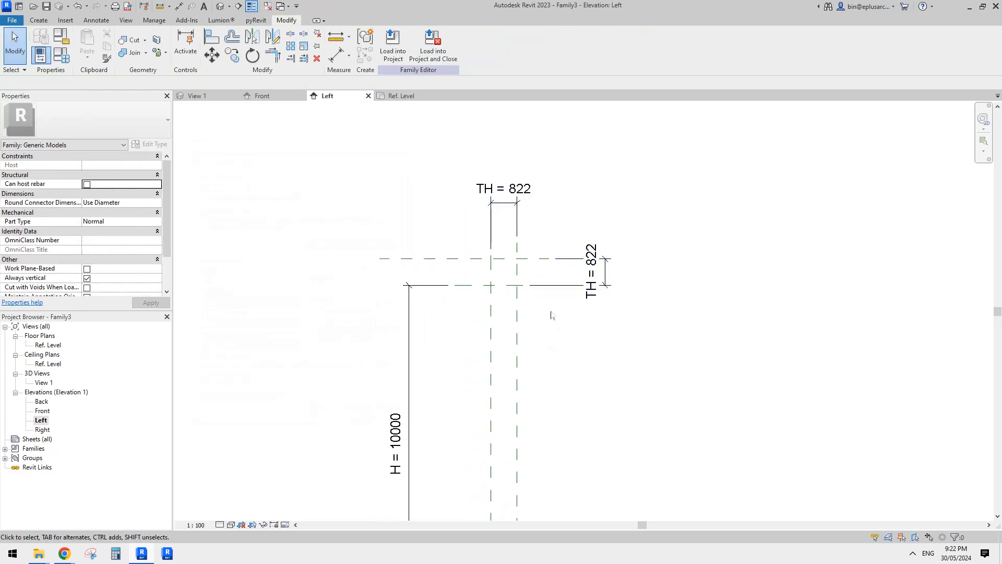
Set the TH dimension to 900 mm using the topmost horizontal reference plane.
{"action": "left_click", "coordinate": [535, 260]}
{"action": "left_click", "coordinate": [597, 271]}
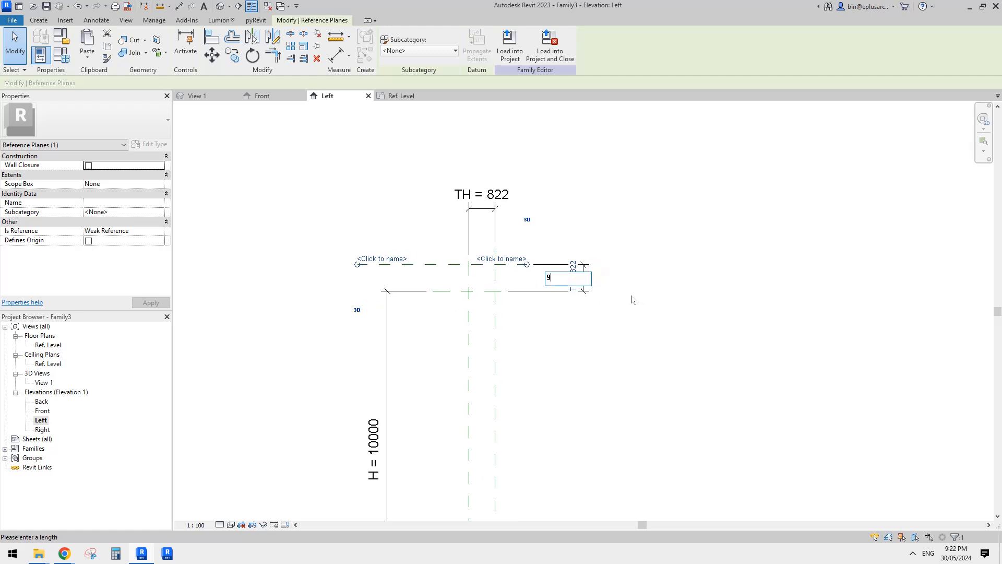
{"action": "key", "text": "Return"}
{"action": "left_click", "coordinate": [649, 242]}
Draw a short vertical reference plane about 7335 mm to the left of the center plane, crossing the upper horizontal planes' level.
{"action": "scroll", "coordinate": [609, 261], "scroll_direction": "down", "scroll_amount": 1}
{"action": "middle_click_drag", "start_coordinate": [584, 306], "coordinate": [604, 227]}
{"action": "middle_click_drag", "start_coordinate": [499, 212], "coordinate": [505, 239]}
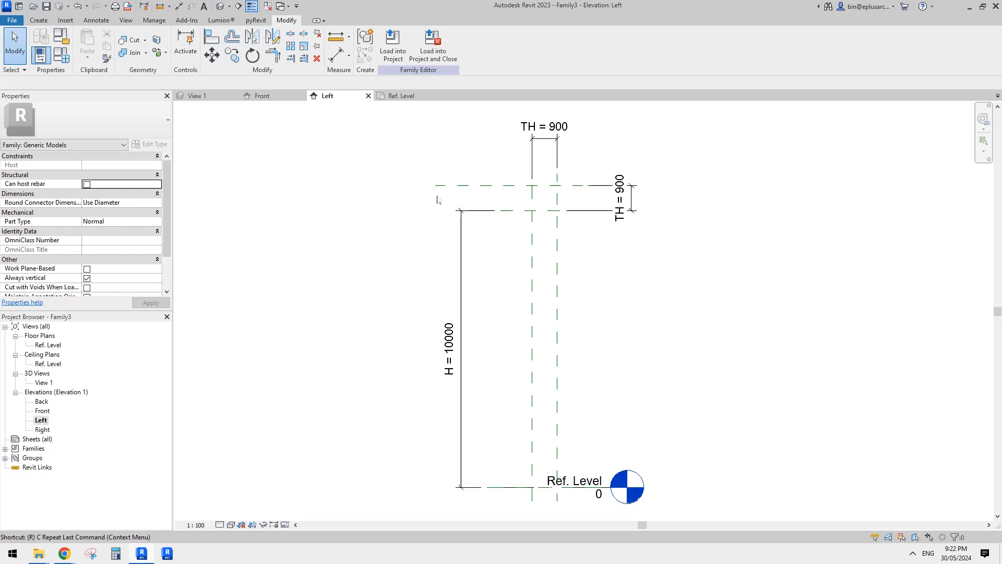
{"action": "key", "text": "p"}
{"action": "left_click", "coordinate": [329, 156]}
{"action": "left_click", "coordinate": [328, 243]}
Dimension the distance from the new left vertical reference plane to the center plane, placing it in line with the upper TH dimension.
{"action": "key", "text": "d"}
{"action": "mouse_move", "coordinate": [418, 210]}
{"action": "middle_mouse_down"}
{"action": "mouse_move", "coordinate": [424, 220]}
{"action": "mouse_move", "coordinate": [379, 216]}
{"action": "middle_mouse_up"}
{"action": "key", "text": "i"}
{"action": "left_click", "coordinate": [336, 220]}
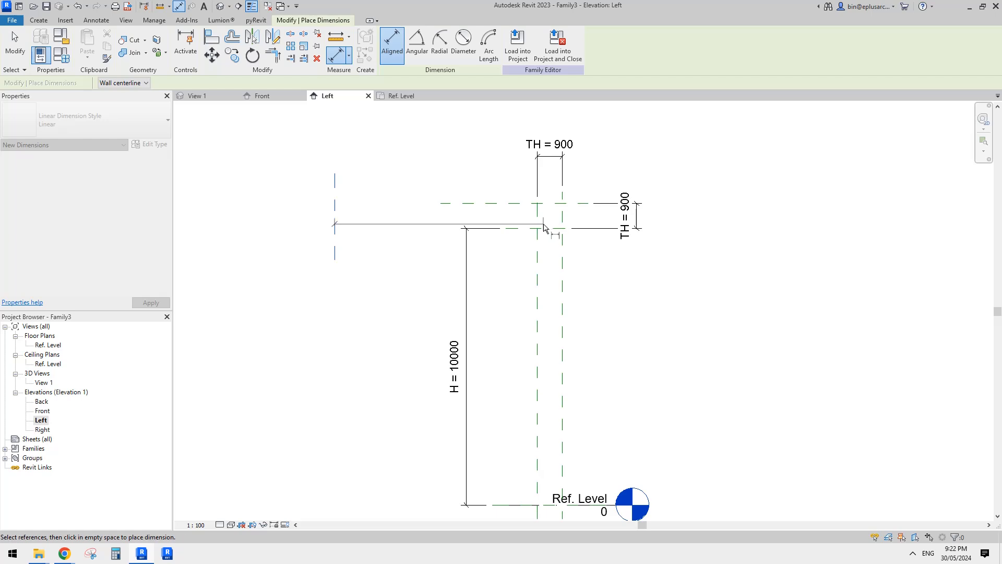
{"action": "left_click", "coordinate": [538, 219]}
{"action": "left_click", "coordinate": [392, 158]}
{"action": "key", "text": "Escape"}
{"action": "key", "text": "Escape"}
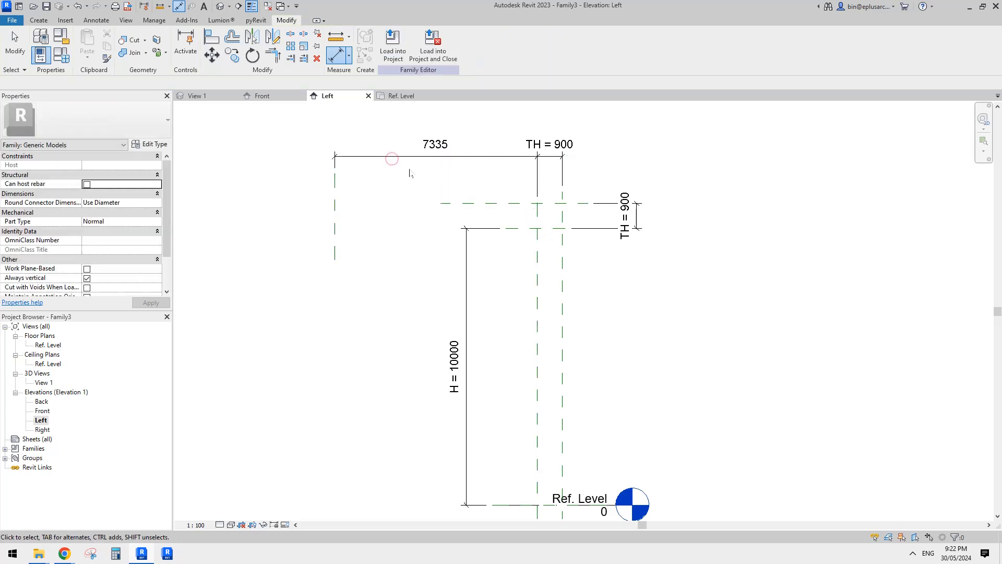
Label the dimension between the left vertical plane and the center plane with a new type parameter named D.
{"action": "middle_click_drag", "start_coordinate": [412, 176], "coordinate": [403, 196]}
{"action": "left_click", "coordinate": [434, 159]}
{"action": "left_click", "coordinate": [491, 43]}
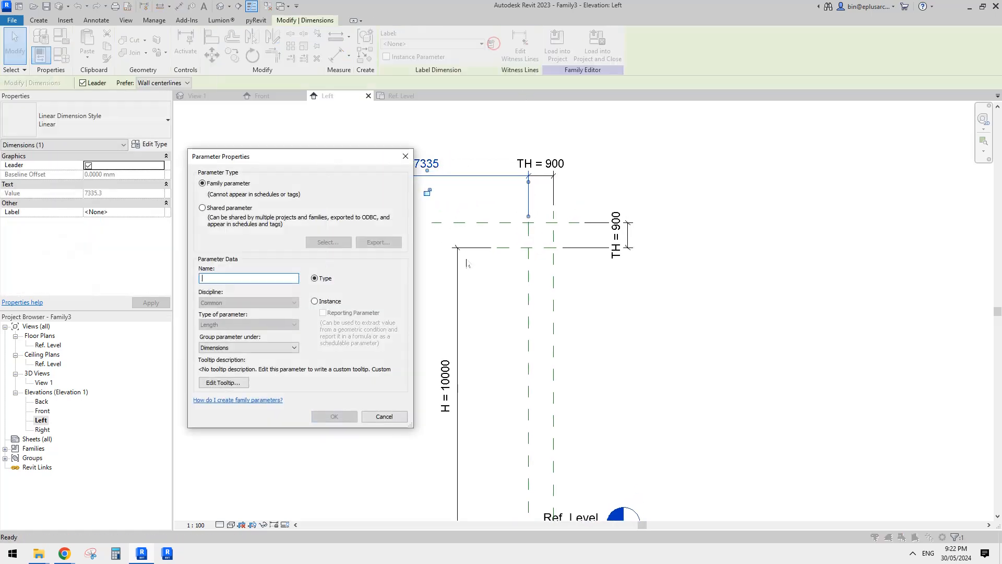
{"action": "left_click", "coordinate": [338, 418]}
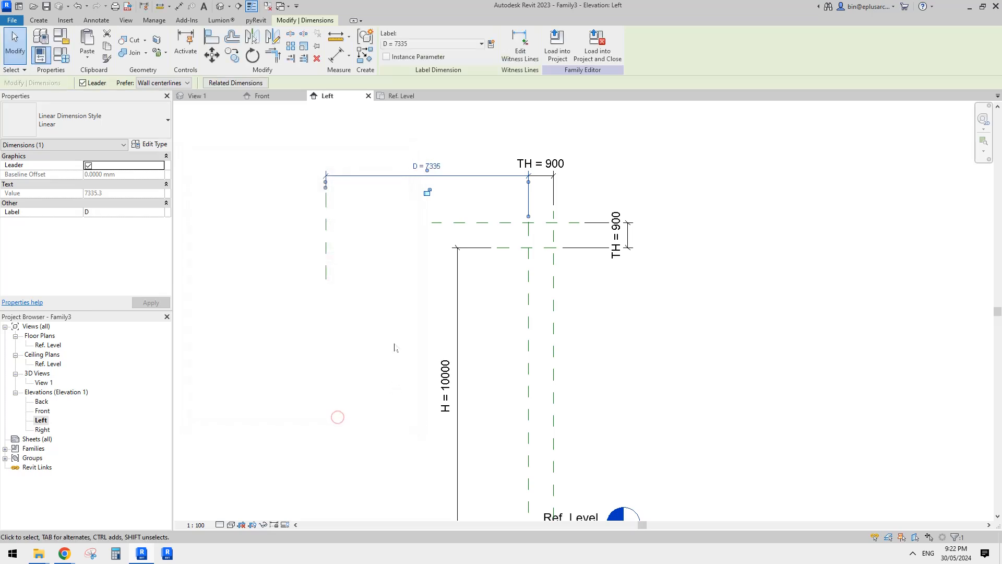
{"action": "left_click", "coordinate": [395, 336]}
Set the D dimension to 10000 mm using the left vertical reference plane.
{"action": "middle_click_drag", "start_coordinate": [396, 337], "coordinate": [391, 338]}
{"action": "left_click", "coordinate": [324, 232]}
{"action": "left_click", "coordinate": [435, 168]}
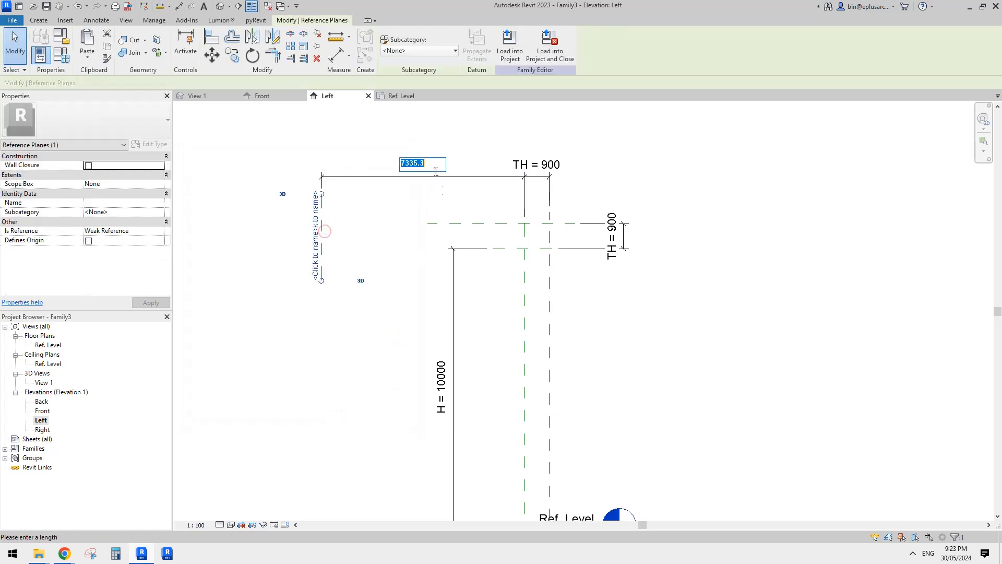
{"action": "middle_click_drag", "start_coordinate": [482, 262], "coordinate": [478, 282]}
{"action": "type", "text": "10000"}
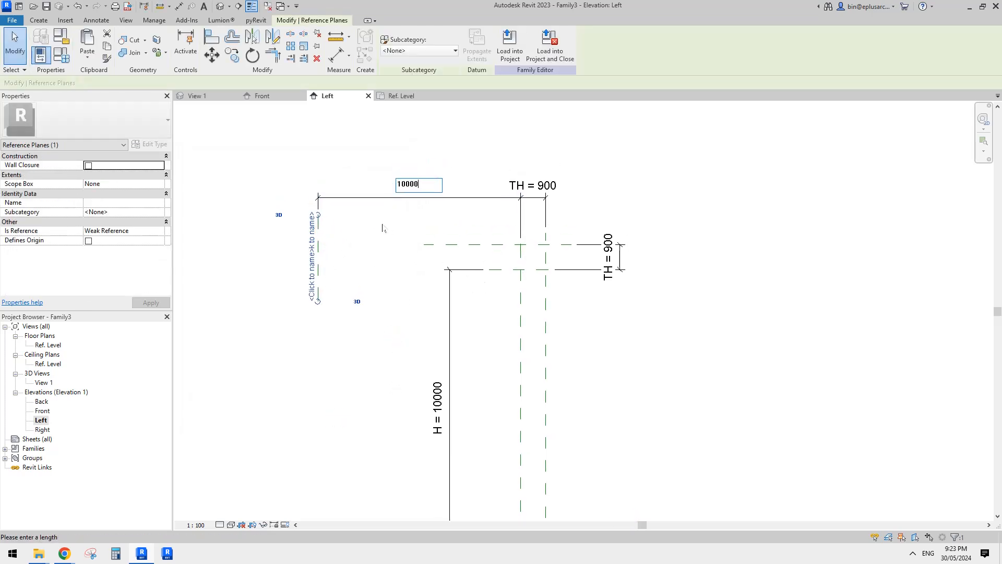
{"action": "key", "text": "Return"}
{"action": "left_click", "coordinate": [334, 166]}
{"action": "scroll", "coordinate": [361, 184], "scroll_direction": "down", "scroll_amount": 1}
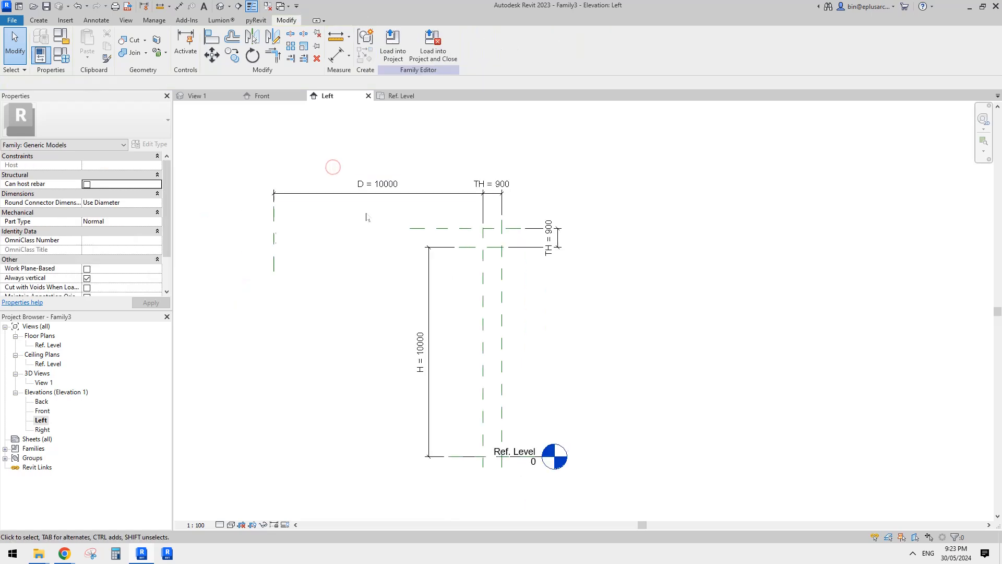
Extend the left ends of both upper horizontal reference planes past the vertical plane controlled by D.
{"action": "middle_click_drag", "start_coordinate": [367, 216], "coordinate": [420, 175]}
{"action": "left_click", "coordinate": [473, 189]}
{"action": "left_click_drag", "start_coordinate": [462, 189], "coordinate": [310, 189]}
{"action": "left_click", "coordinate": [401, 213]}
{"action": "left_click", "coordinate": [526, 207]}
{"action": "left_click_drag", "start_coordinate": [512, 208], "coordinate": [310, 208]}
{"action": "middle_click_drag", "start_coordinate": [428, 236], "coordinate": [421, 216]}
{"action": "left_click", "coordinate": [512, 334]}
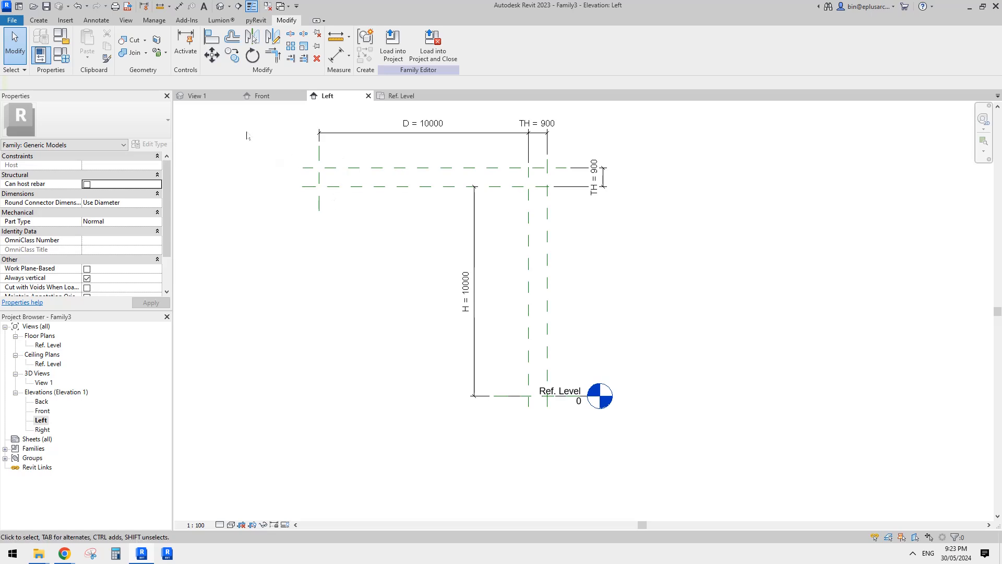
Start an extrusion and pick locked sketch lines along the two upper horizontal planes, the three vertical planes and the Ref. Level line.
{"action": "left_click", "coordinate": [39, 20]}
{"action": "middle_click_drag", "start_coordinate": [201, 152], "coordinate": [205, 164]}
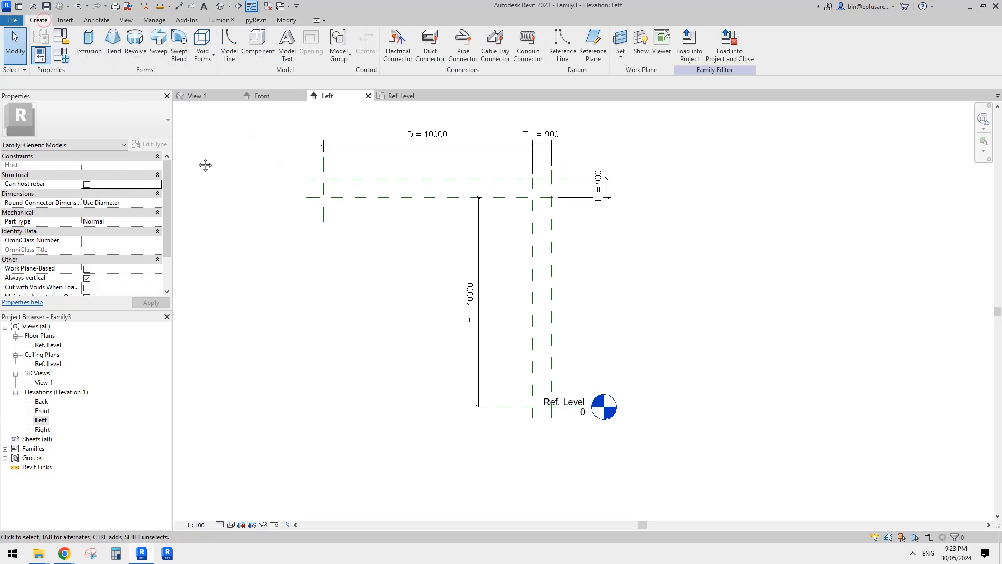
{"action": "left_click", "coordinate": [88, 42]}
{"action": "left_click", "coordinate": [432, 59]}
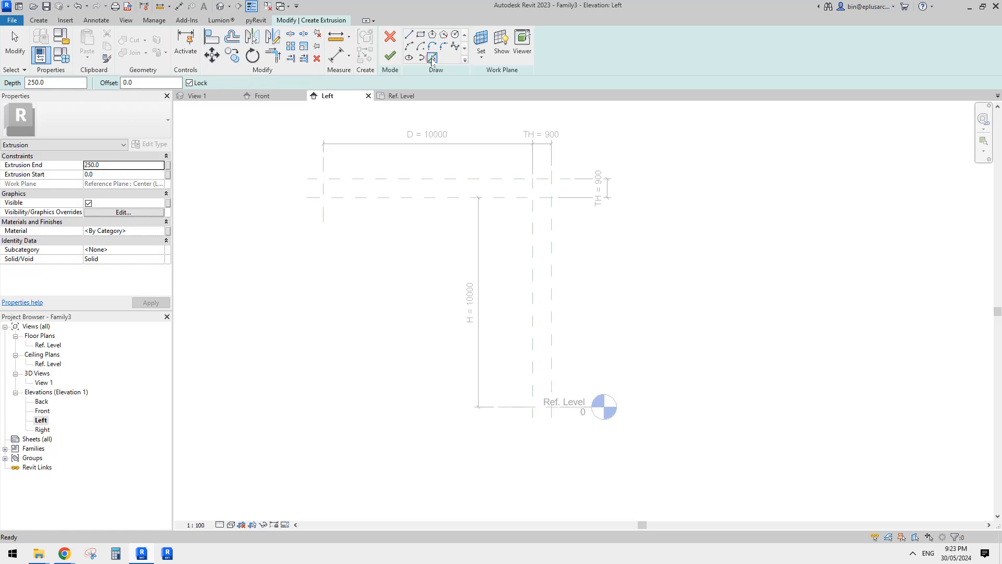
{"action": "middle_click_drag", "start_coordinate": [313, 171], "coordinate": [312, 179]}
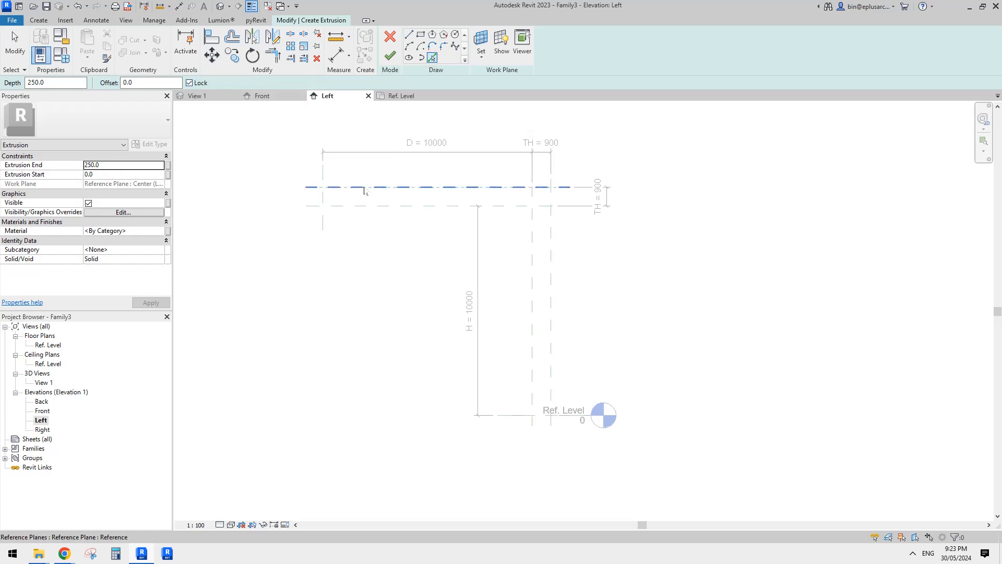
{"action": "left_click", "coordinate": [378, 187]}
{"action": "left_click", "coordinate": [322, 197]}
{"action": "left_click", "coordinate": [370, 206]}
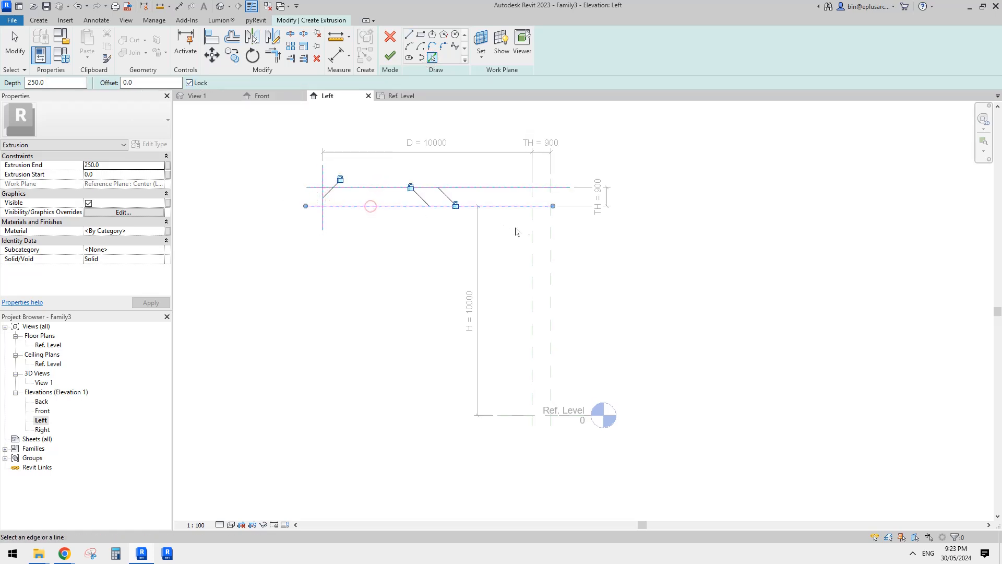
{"action": "left_click", "coordinate": [531, 224]}
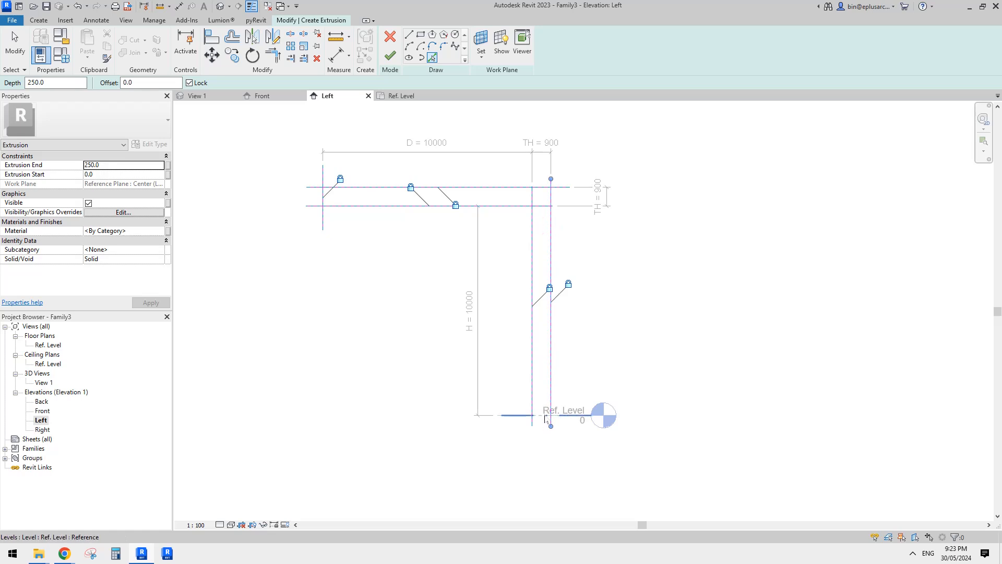
{"action": "key", "text": "Tab"}
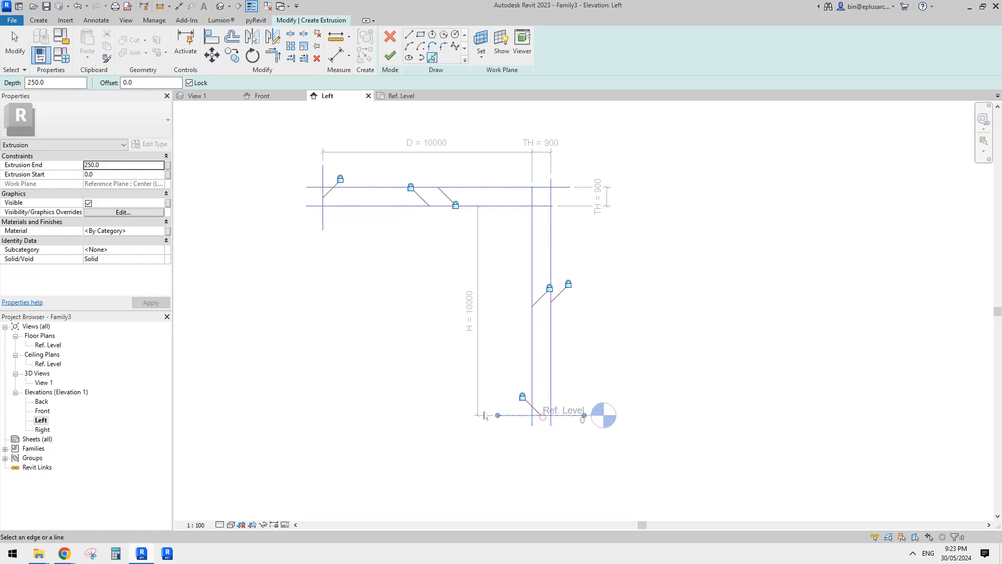
Trim the picked sketch lines at their corners into one closed L-shaped profile.
{"action": "key", "text": "t"}
{"action": "key", "text": "r"}
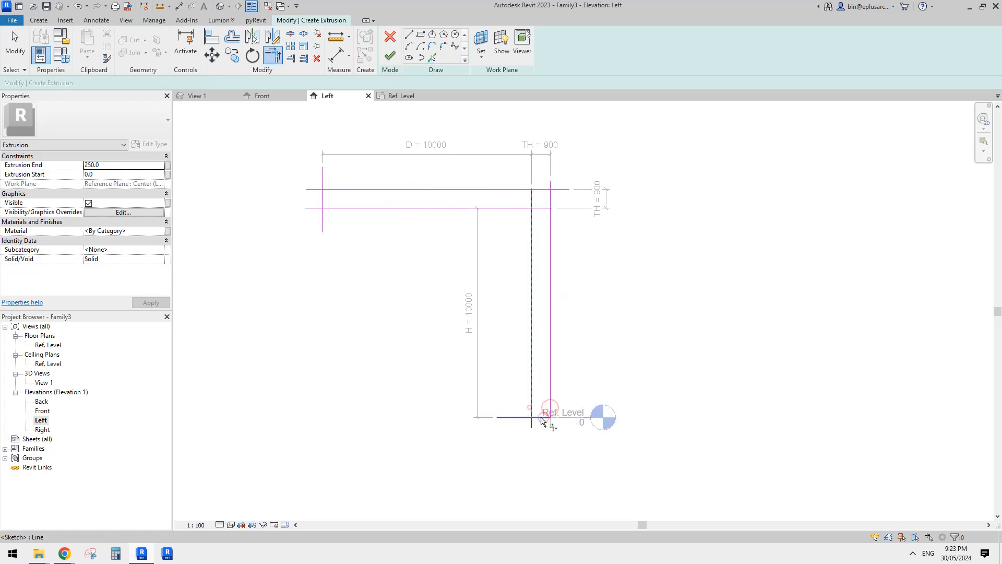
{"action": "left_click", "coordinate": [542, 421]}
{"action": "middle_click_drag", "start_coordinate": [543, 418], "coordinate": [551, 430]}
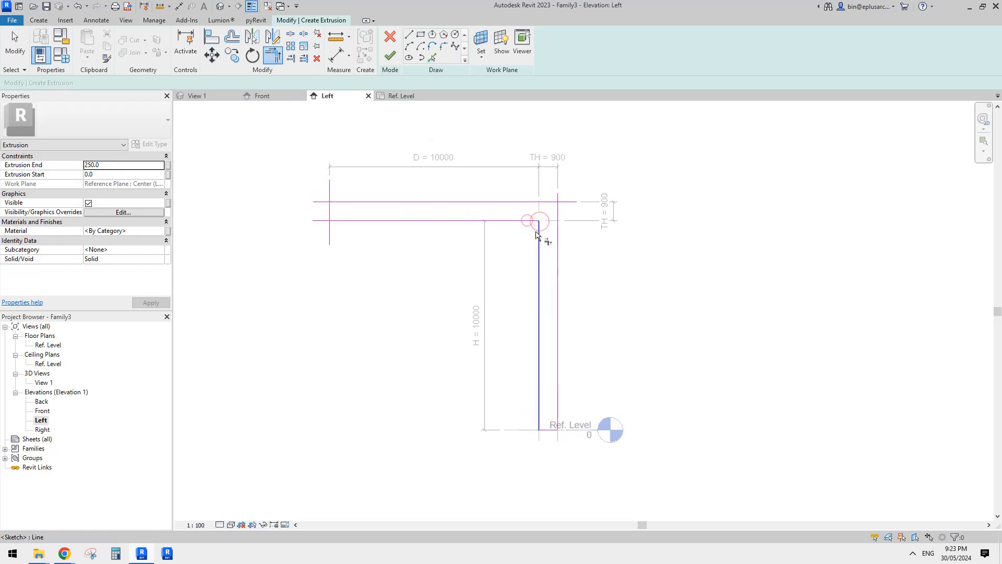
{"action": "left_click", "coordinate": [559, 213]}
{"action": "left_click", "coordinate": [551, 204]}
{"action": "left_click", "coordinate": [510, 199]}
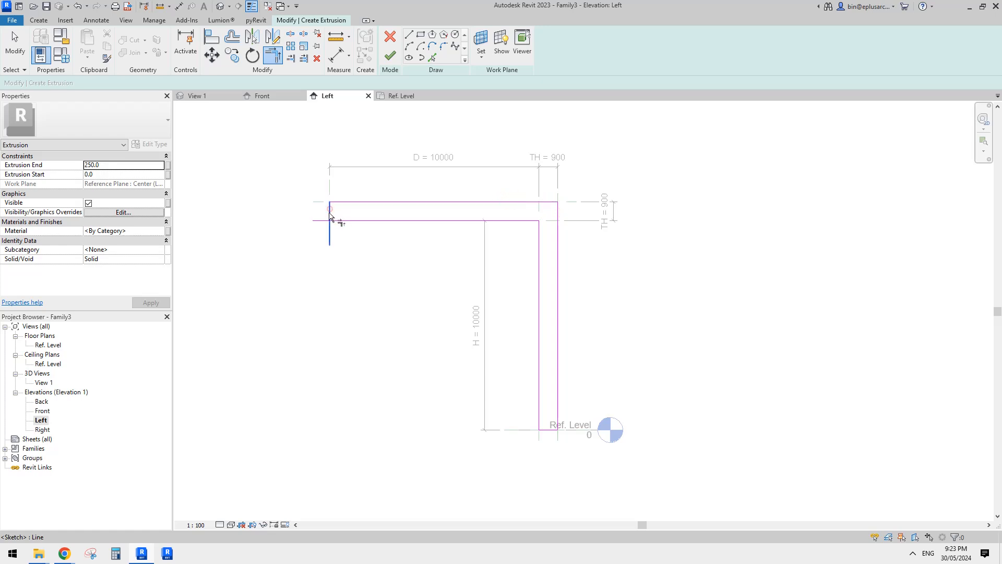
{"action": "left_click", "coordinate": [330, 213]}
{"action": "left_click", "coordinate": [335, 220]}
{"action": "key", "text": "Escape"}
{"action": "mouse_move", "coordinate": [504, 276]}
{"action": "middle_mouse_down"}
{"action": "mouse_move", "coordinate": [531, 245]}
{"action": "mouse_move", "coordinate": [501, 270]}
{"action": "middle_mouse_up"}
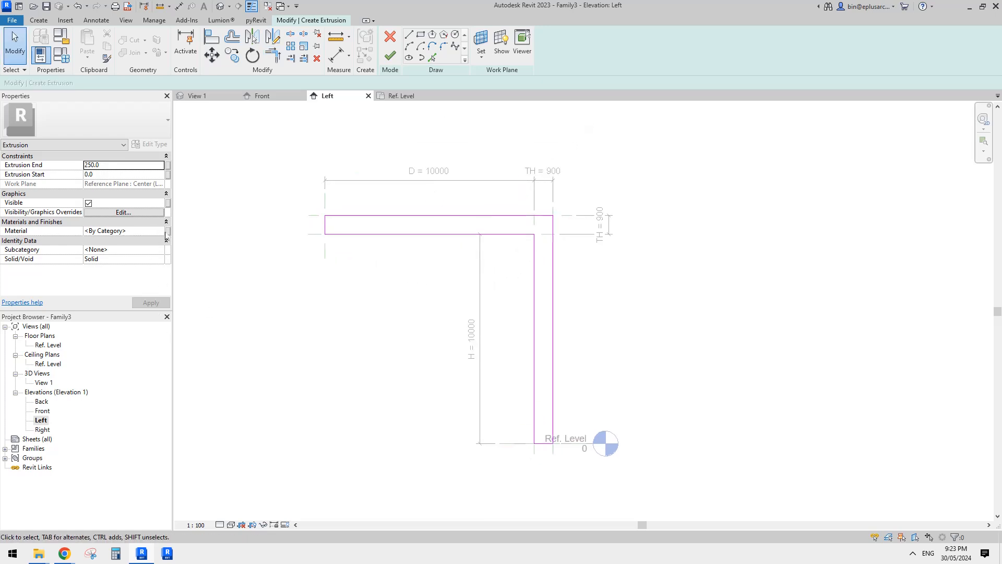
Associate the extrusion's material with a new instance family parameter named MA.
{"action": "left_click", "coordinate": [168, 231]}
{"action": "left_click", "coordinate": [541, 361]}
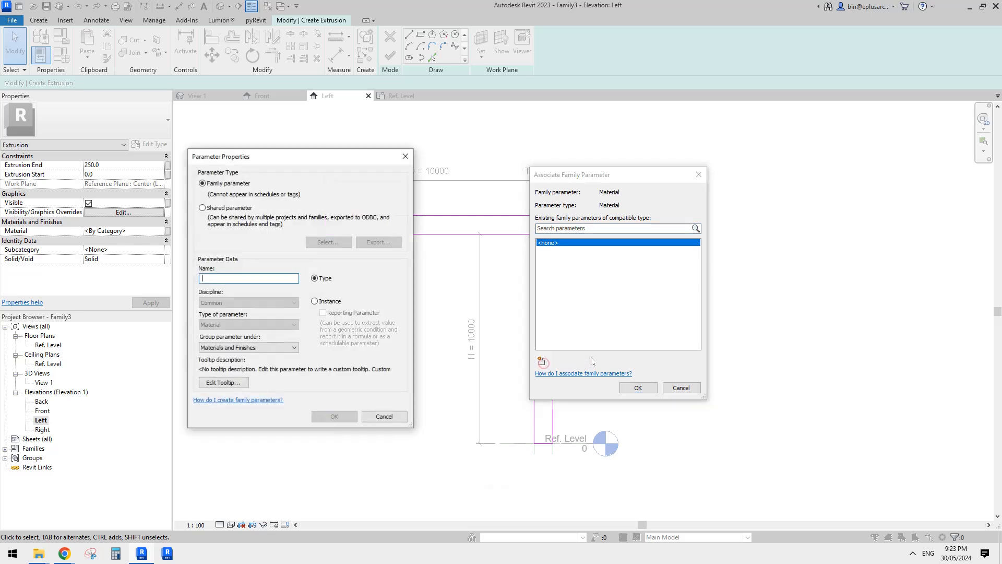
{"action": "key", "text": "Caps_Lock"}
{"action": "type", "text": "m"}
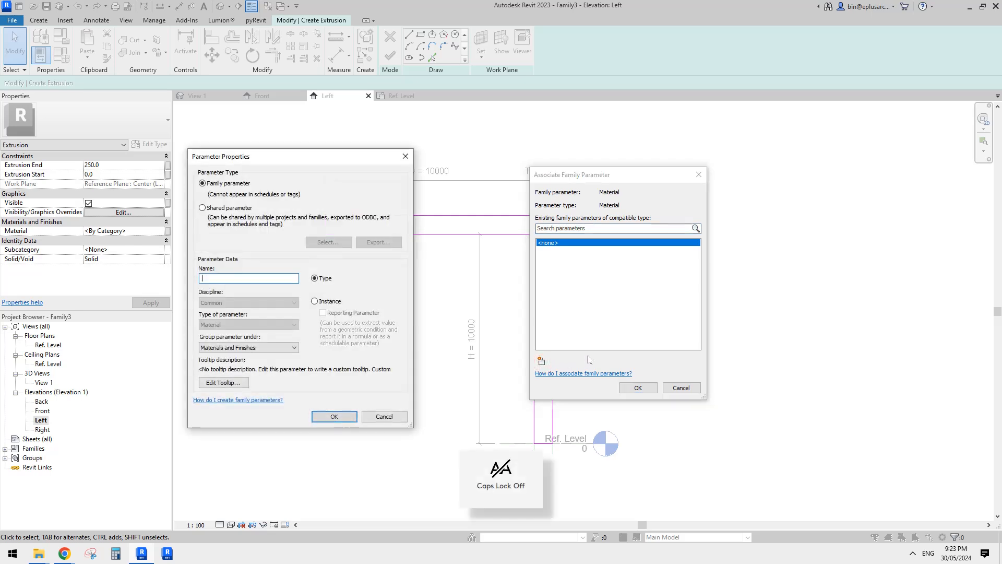
{"action": "key", "text": "Caps_Lock"}
{"action": "type", "text": "MA"}
{"action": "left_click", "coordinate": [326, 303]}
{"action": "left_click", "coordinate": [335, 416]}
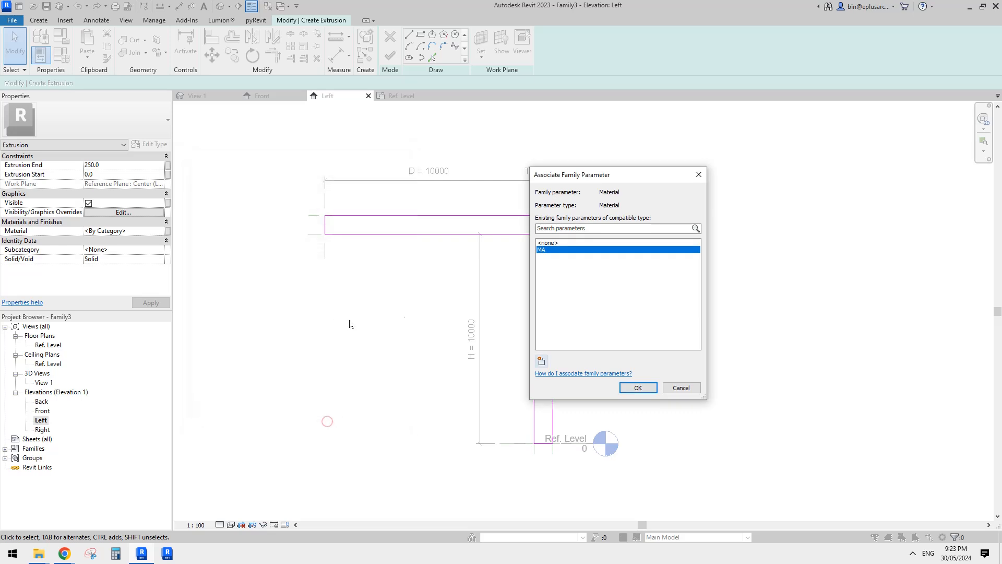
{"action": "left_click", "coordinate": [652, 388]}
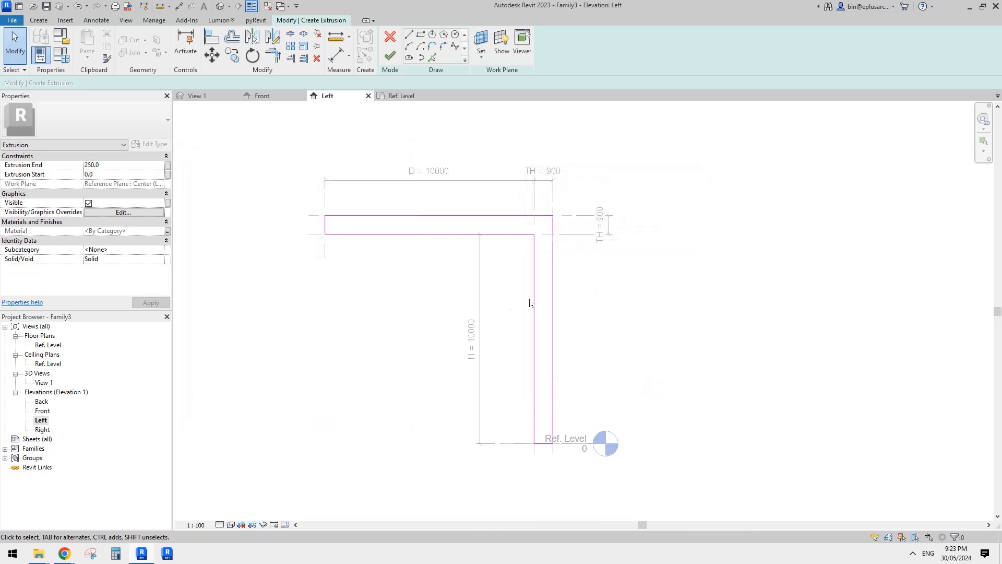
Finish the L-shaped extrusion sketch.
{"action": "middle_click_drag", "start_coordinate": [489, 279], "coordinate": [497, 296]}
{"action": "middle_click_drag", "start_coordinate": [407, 292], "coordinate": [416, 296]}
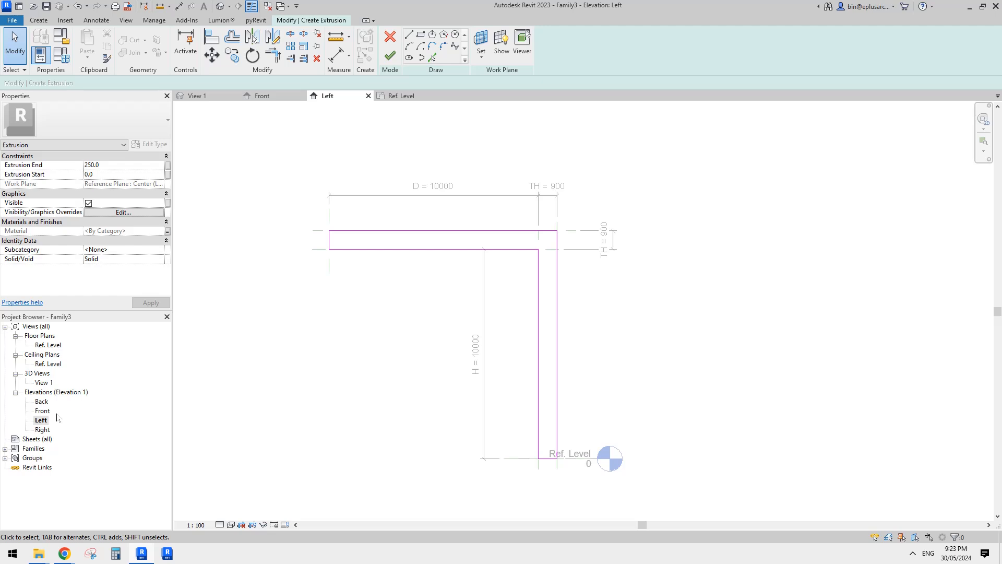
{"action": "left_click", "coordinate": [391, 56]}
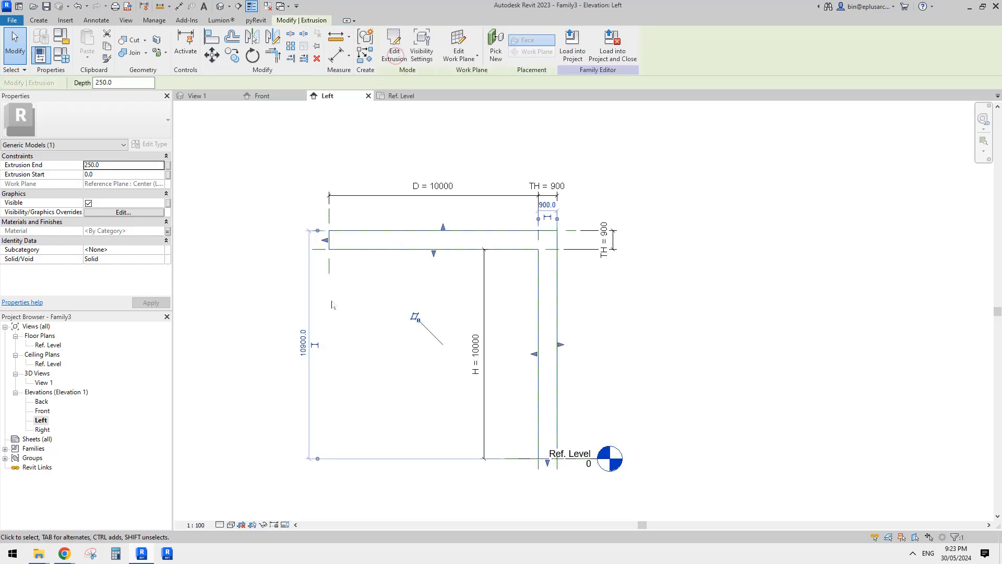
Open the Front elevation and examine how the extrusion's thickness sits relative to the Center (Left/Right) reference plane.
{"action": "double_click", "coordinate": [42, 411]}
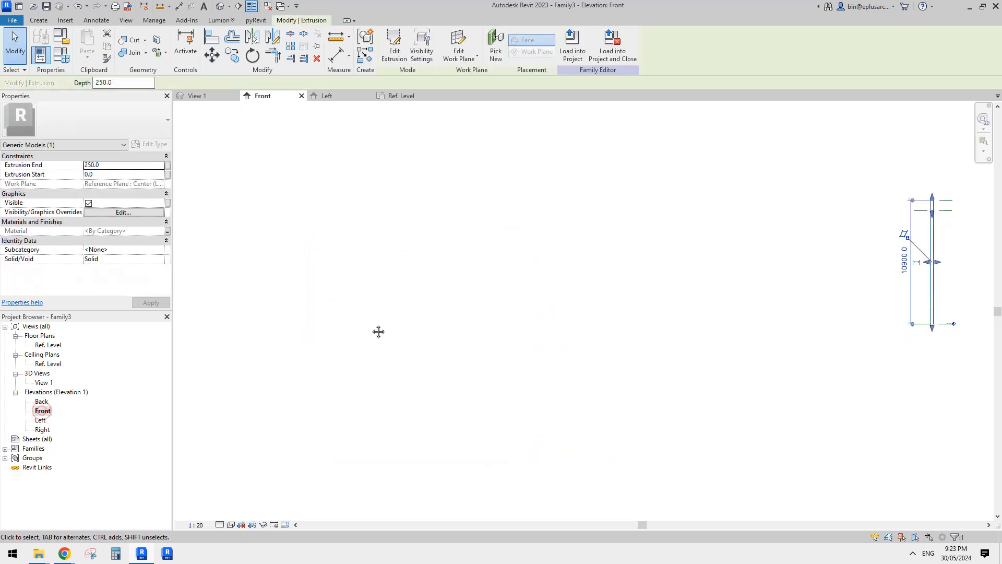
{"action": "key", "text": "z"}
{"action": "key", "text": "f"}
{"action": "scroll", "coordinate": [622, 255], "scroll_direction": "up", "scroll_amount": 1}
{"action": "left_click", "coordinate": [590, 225]}
{"action": "middle_click_drag", "start_coordinate": [586, 221], "coordinate": [550, 250]}
{"action": "scroll", "coordinate": [546, 235], "scroll_direction": "up", "scroll_amount": 1}
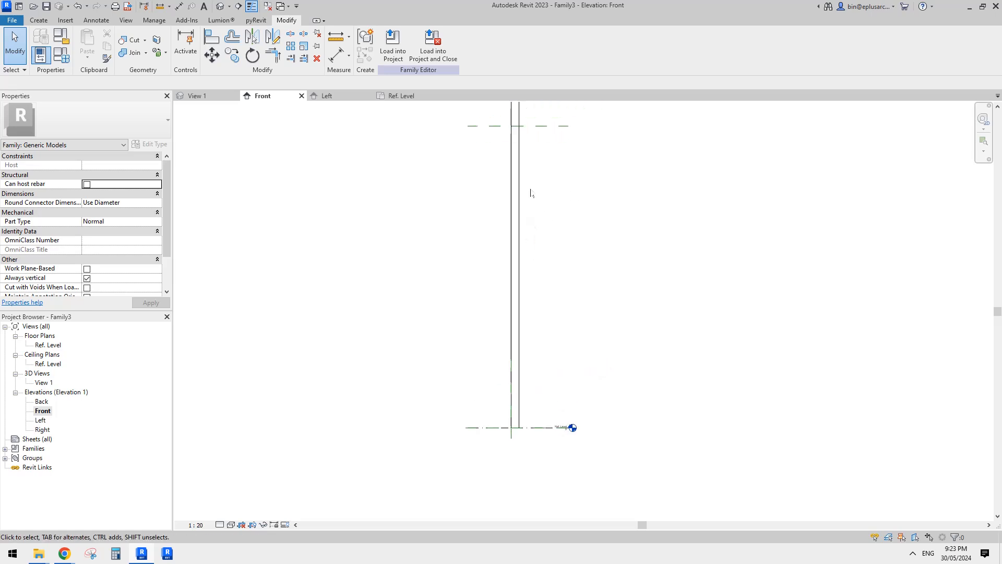
{"action": "left_click", "coordinate": [521, 178]}
{"action": "middle_click_drag", "start_coordinate": [521, 178], "coordinate": [505, 243]}
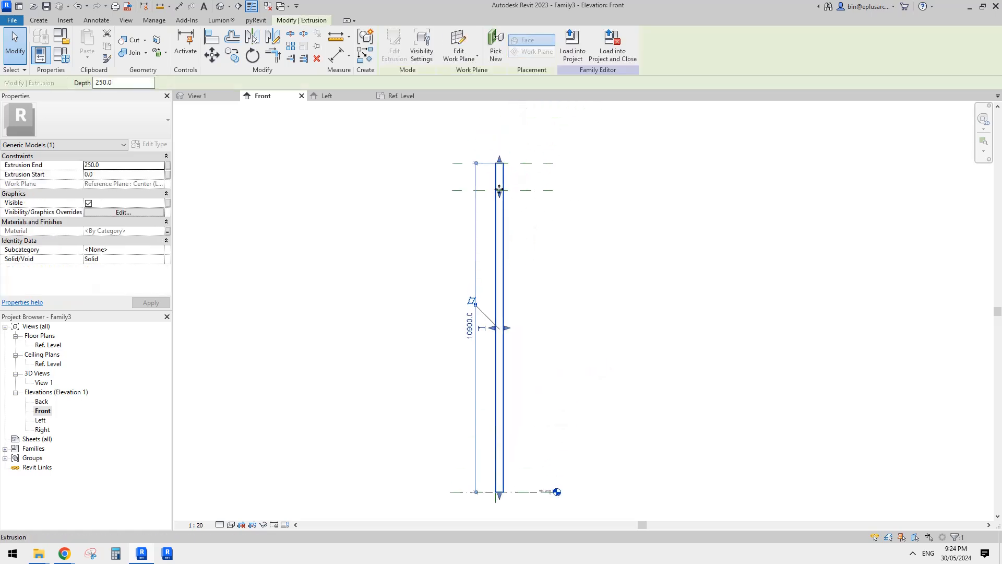
{"action": "middle_click_drag", "start_coordinate": [515, 329], "coordinate": [518, 290]}
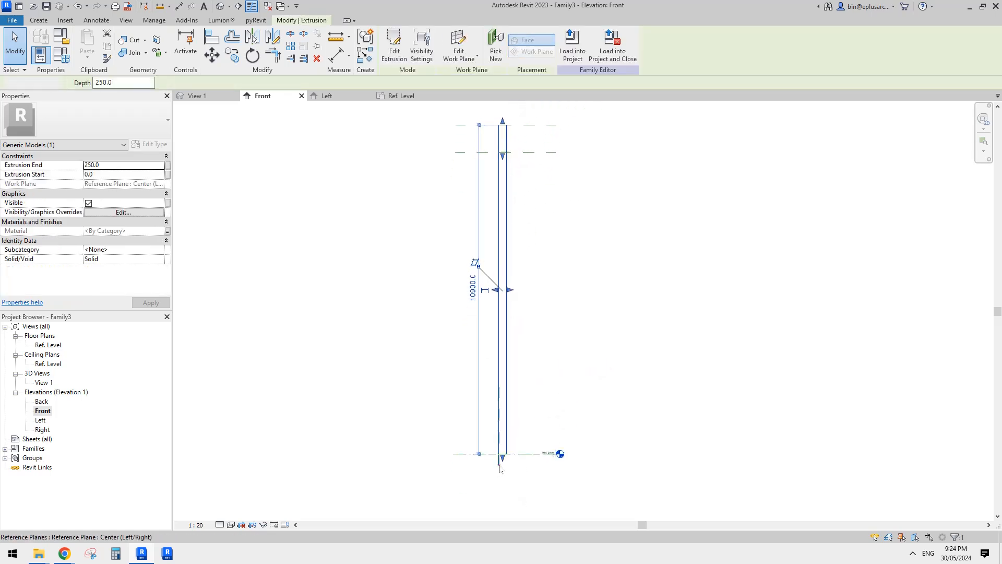
{"action": "left_click", "coordinate": [500, 468]}
{"action": "left_click", "coordinate": [520, 358]}
{"action": "middle_click_drag", "start_coordinate": [535, 305], "coordinate": [538, 349]}
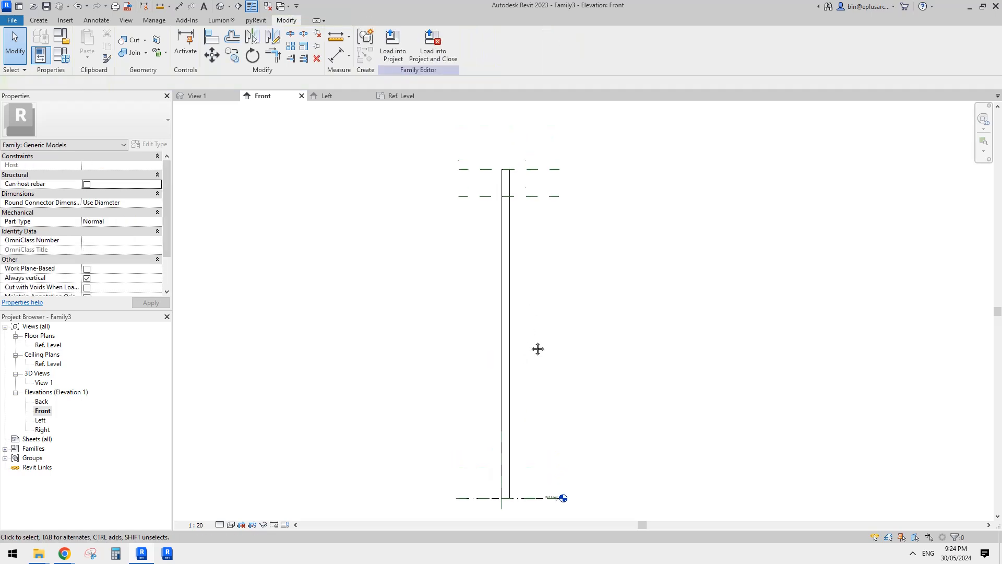
Draw two vertical reference planes in the Front elevation, one on each side of the fin extrusion.
{"action": "middle_click_drag", "start_coordinate": [512, 438], "coordinate": [508, 411]}
{"action": "scroll", "coordinate": [496, 409], "scroll_direction": "down", "scroll_amount": 1}
{"action": "left_click", "coordinate": [489, 159]}
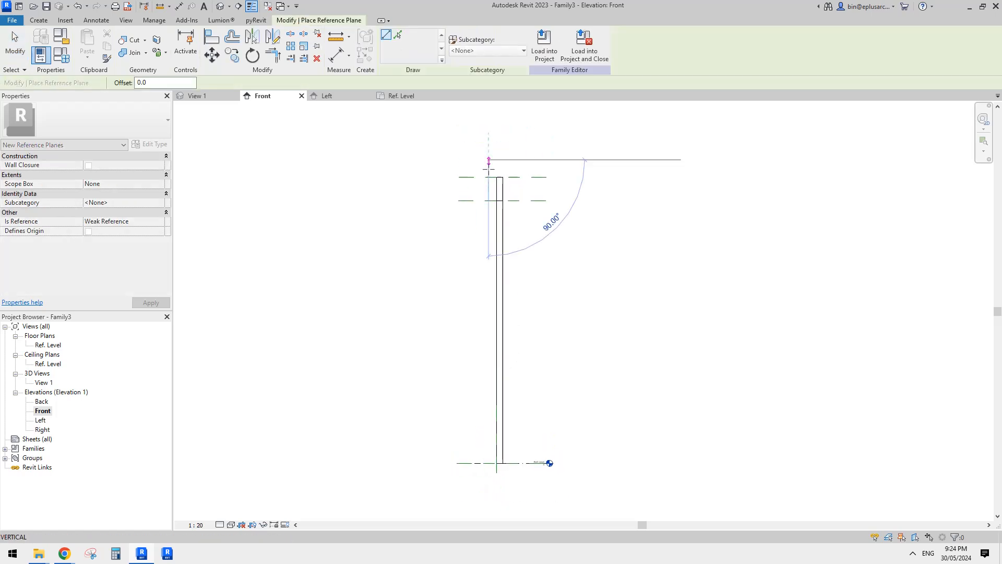
{"action": "left_click", "coordinate": [488, 488]}
{"action": "left_click", "coordinate": [511, 159]}
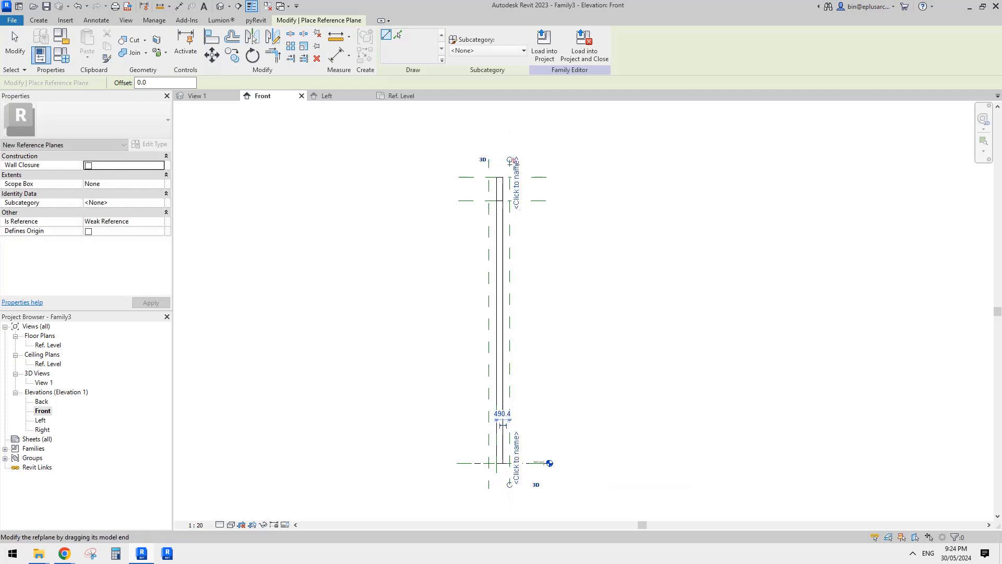
{"action": "middle_click_drag", "start_coordinate": [514, 193], "coordinate": [514, 200]}
Dimension the two new vertical reference planes to the Center (Left/Right) plane and constrain them as equal (EQ).
{"action": "key", "text": "d"}
{"action": "key", "text": "i"}
{"action": "left_click", "coordinate": [508, 173]}
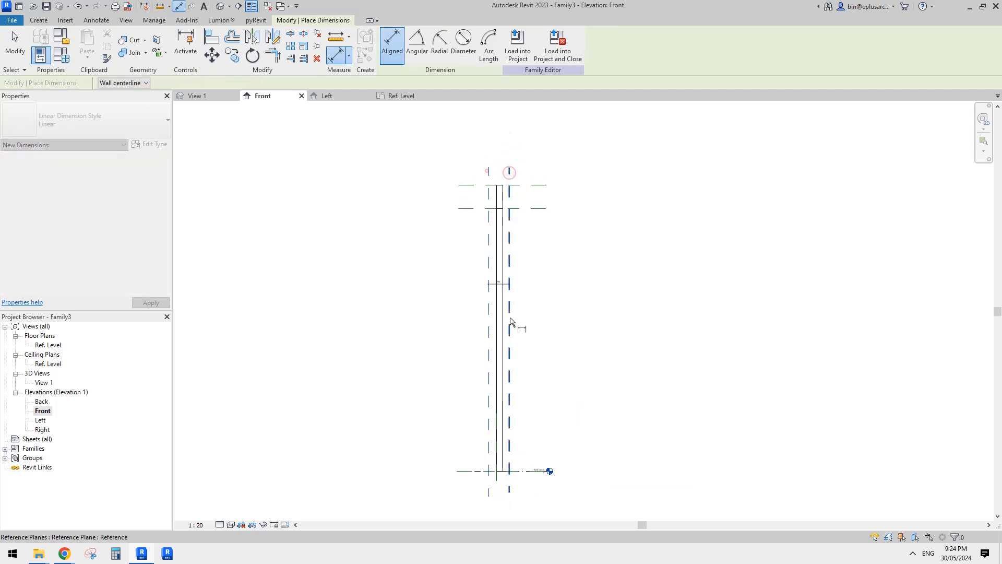
{"action": "scroll", "coordinate": [516, 483], "scroll_direction": "up", "scroll_amount": 3}
{"action": "left_click", "coordinate": [473, 468]}
{"action": "middle_click_drag", "start_coordinate": [499, 463], "coordinate": [510, 284]}
{"action": "left_click", "coordinate": [494, 361]}
{"action": "left_click", "coordinate": [487, 347]}
Dimension the overall distance between the two outer vertical planes and label it with a new family type parameter named TH2.
{"action": "left_click", "coordinate": [507, 275]}
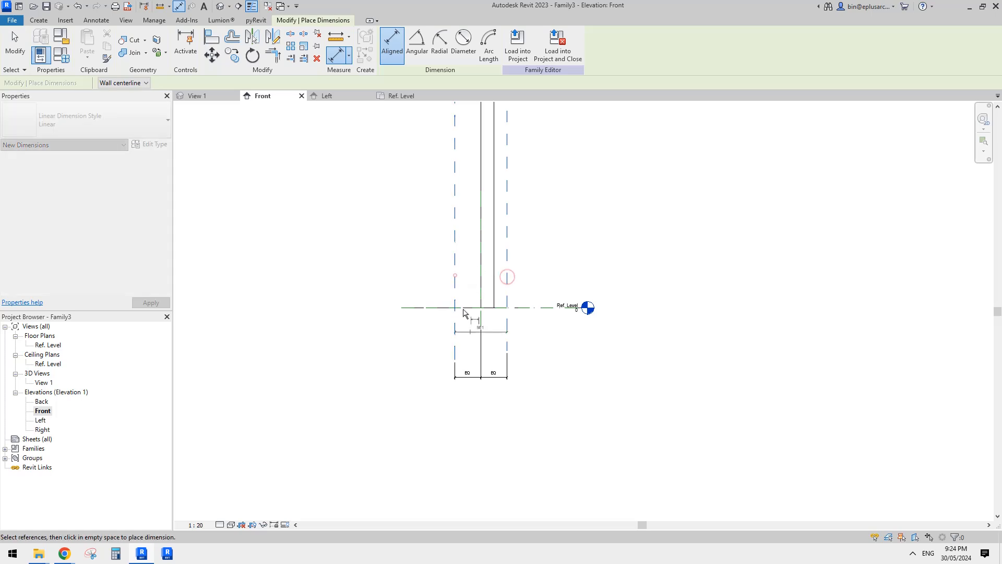
{"action": "left_click", "coordinate": [455, 278]}
{"action": "left_click", "coordinate": [484, 406]}
{"action": "key", "text": "Escape"}
{"action": "left_click", "coordinate": [484, 406]}
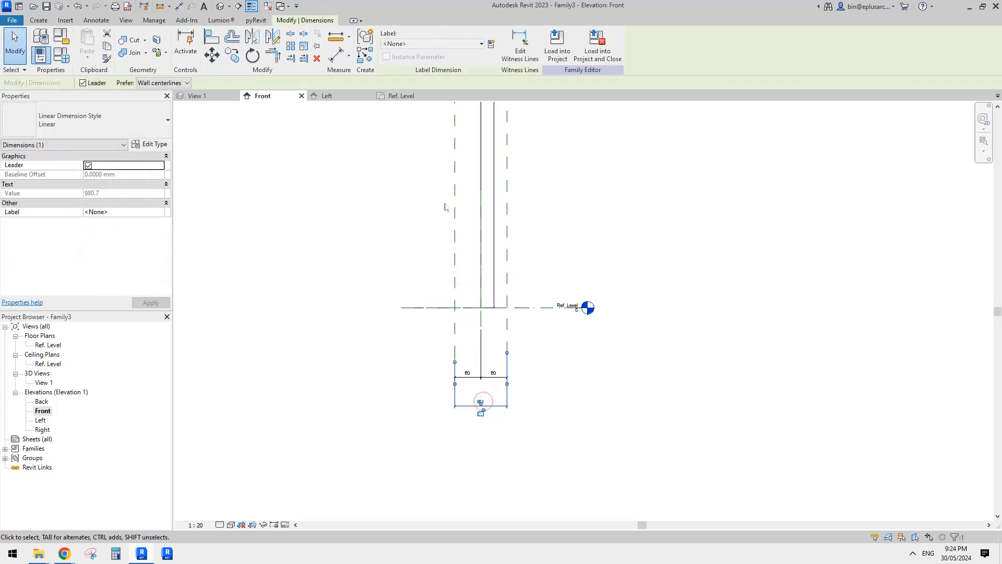
{"action": "scroll", "coordinate": [486, 209], "scroll_direction": "down", "scroll_amount": 1}
{"action": "middle_click_drag", "start_coordinate": [485, 210], "coordinate": [532, 274]}
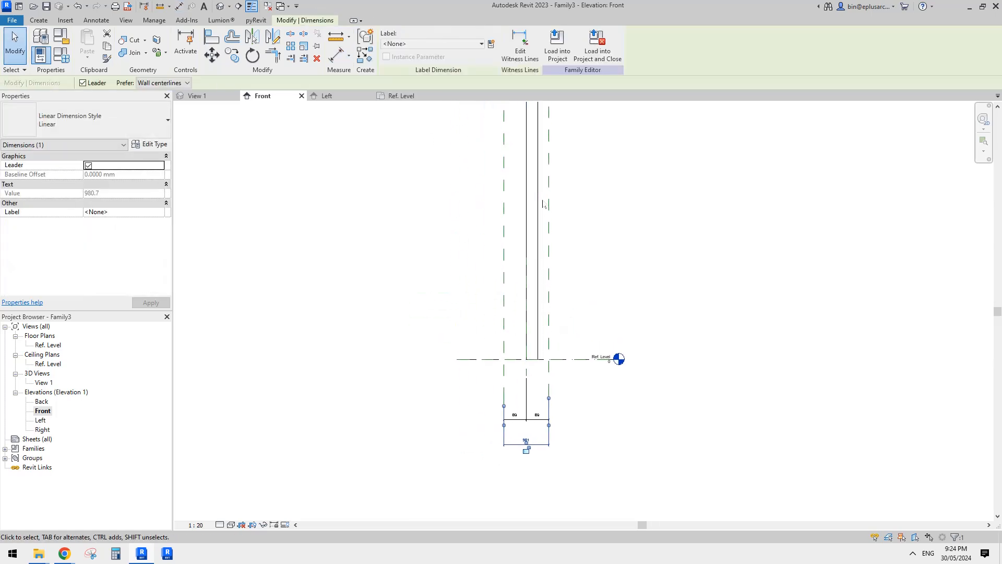
{"action": "left_click", "coordinate": [492, 45]}
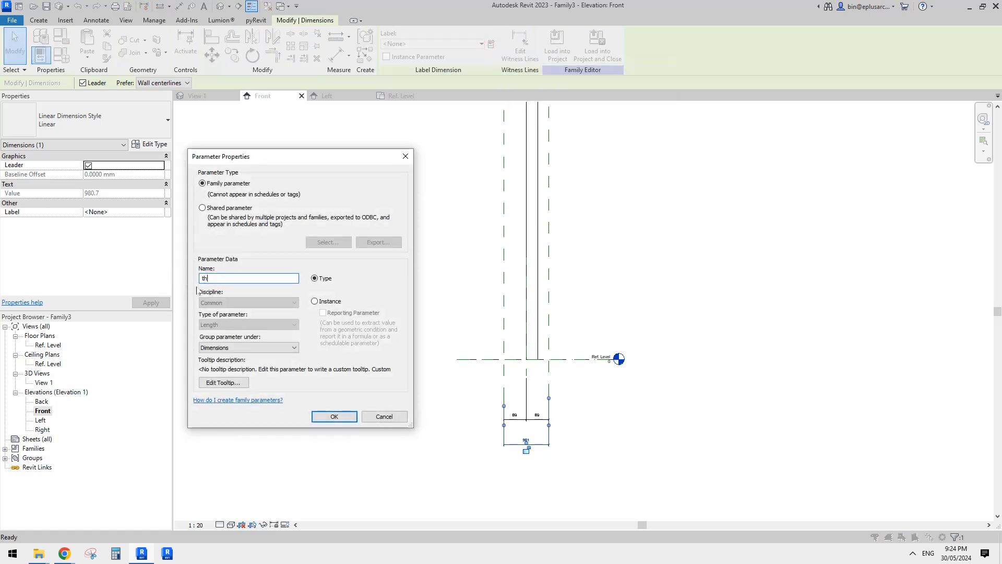
{"action": "key", "text": "Caps_Lock"}
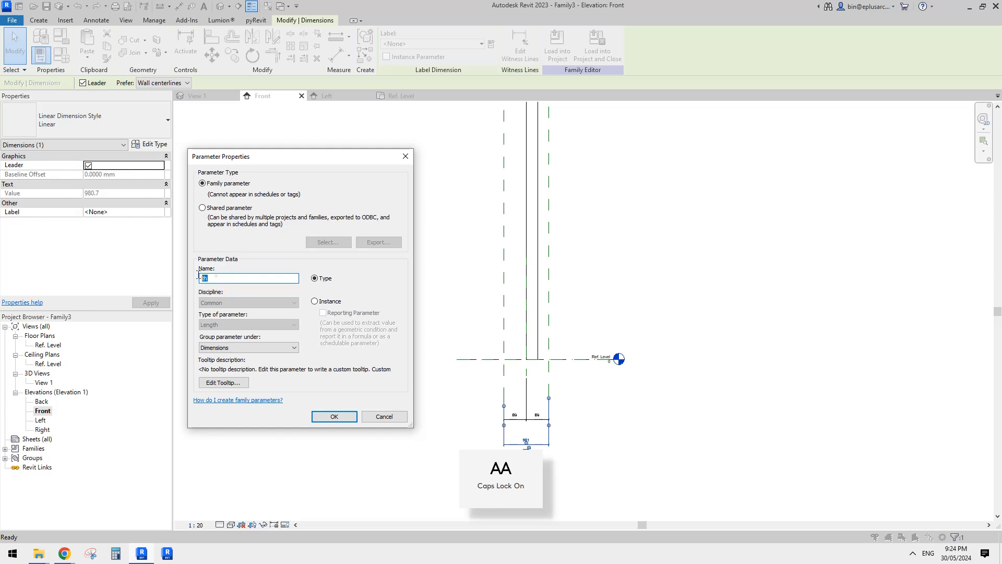
{"action": "left_click", "coordinate": [334, 416]}
Set the TH2 thickness dimension to 100.
{"action": "left_click", "coordinate": [549, 336]}
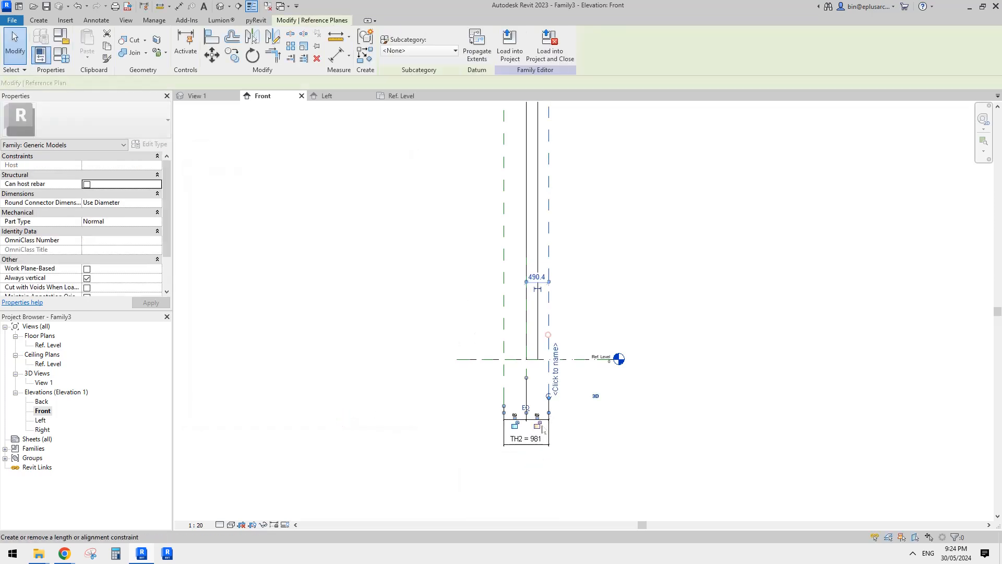
{"action": "scroll", "coordinate": [537, 418], "scroll_direction": "up", "scroll_amount": 3}
{"action": "left_click", "coordinate": [530, 452]}
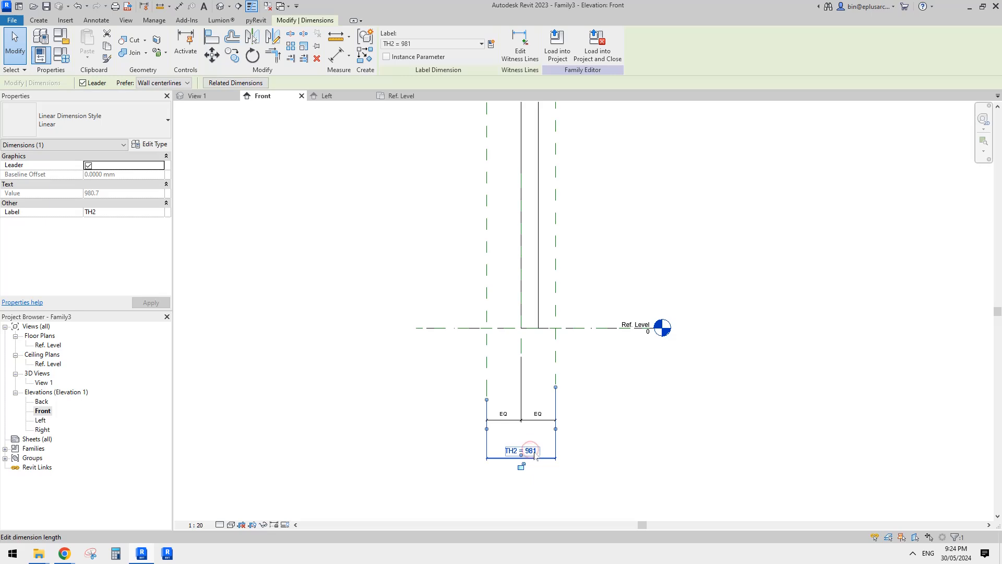
{"action": "left_click", "coordinate": [534, 451]}
{"action": "type", "text": "100"}
{"action": "key", "text": "Return"}
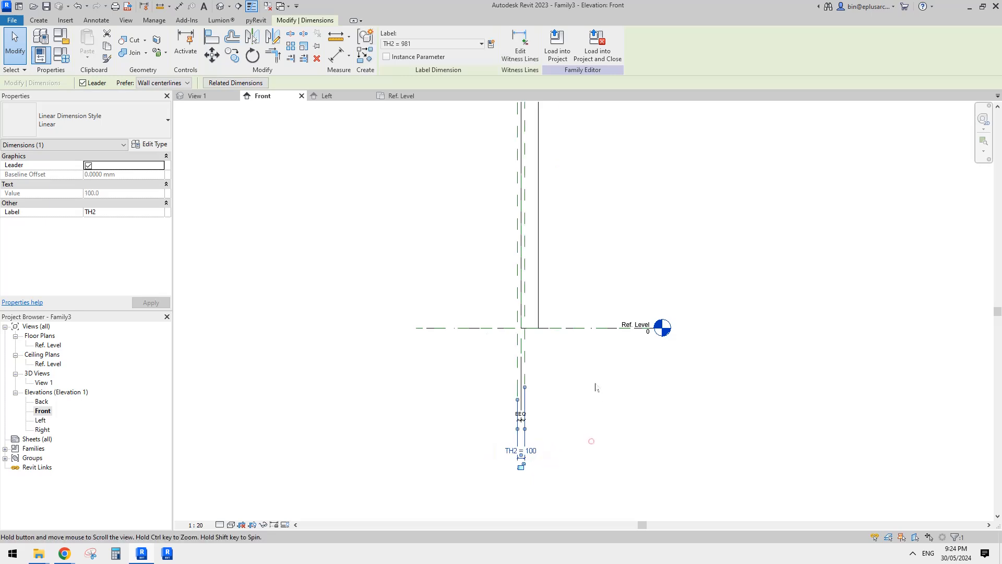
{"action": "left_click", "coordinate": [595, 385]}
Stretch both side faces of the extrusion onto the two outer TH2 reference planes and lock each one.
{"action": "left_click", "coordinate": [541, 319]}
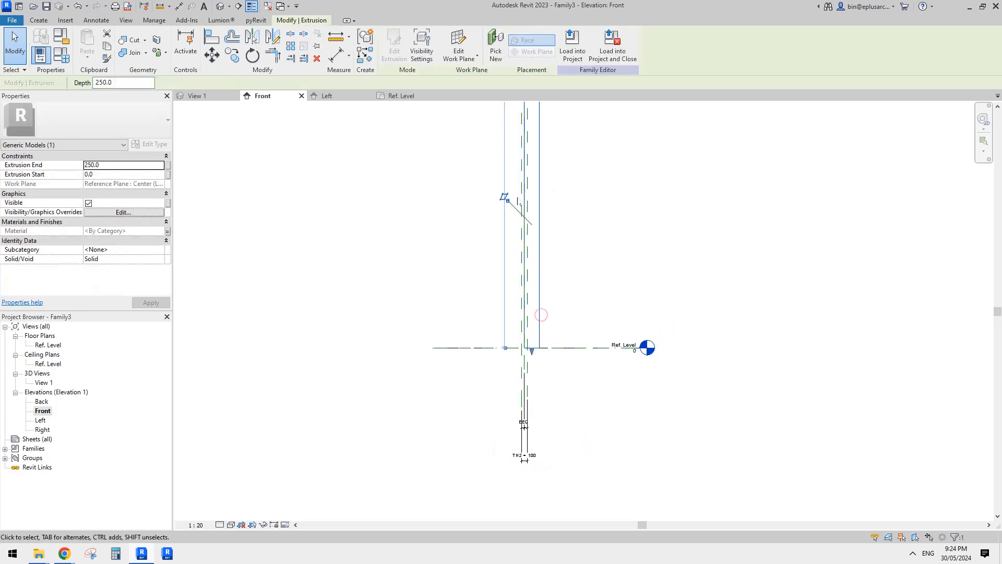
{"action": "scroll", "coordinate": [506, 250], "scroll_direction": "up", "scroll_amount": 4}
{"action": "scroll", "coordinate": [502, 272], "scroll_direction": "up", "scroll_amount": 3}
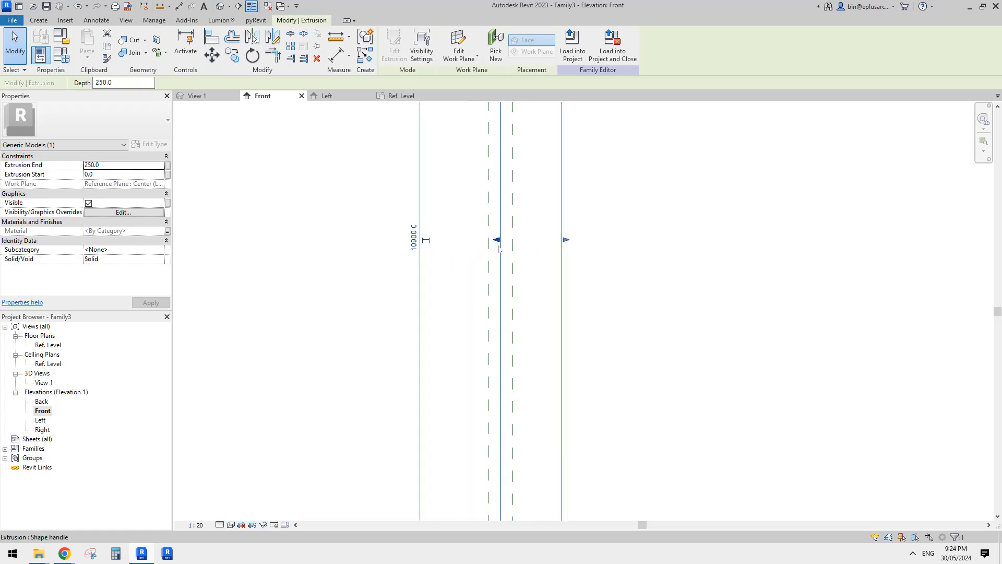
{"action": "left_click_drag", "start_coordinate": [497, 239], "coordinate": [485, 239]}
{"action": "left_click", "coordinate": [470, 293]}
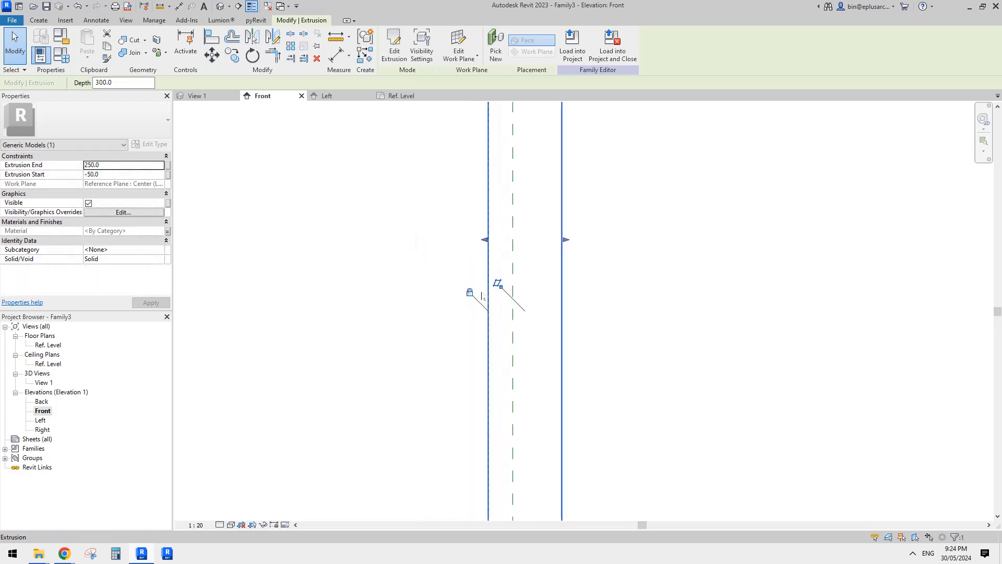
{"action": "left_click_drag", "start_coordinate": [565, 246], "coordinate": [513, 243]}
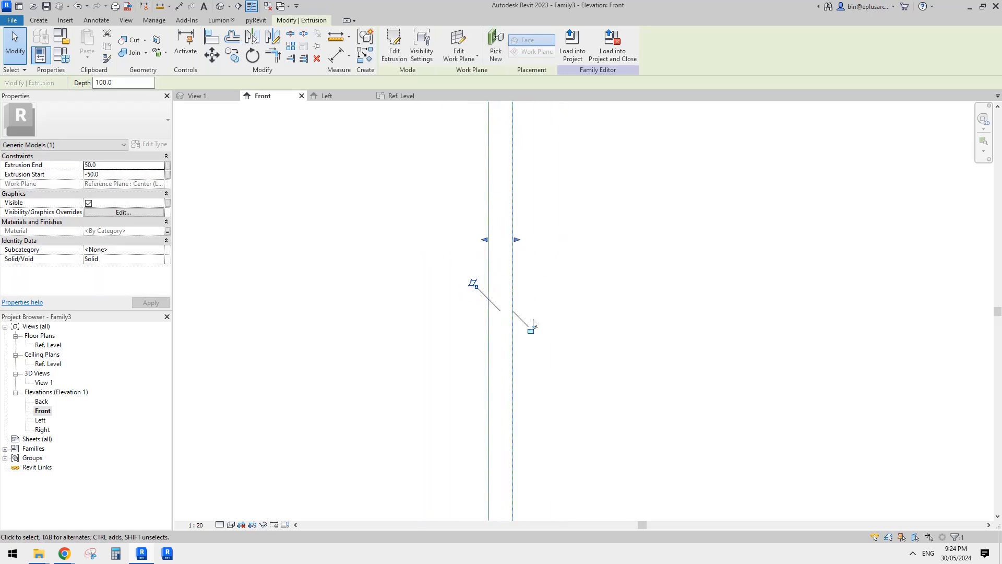
{"action": "left_click", "coordinate": [534, 333]}
{"action": "left_click", "coordinate": [597, 335]}
Open the default 3D view and examine the L-shaped fin extrusion from different angles.
{"action": "left_click", "coordinate": [220, 6]}
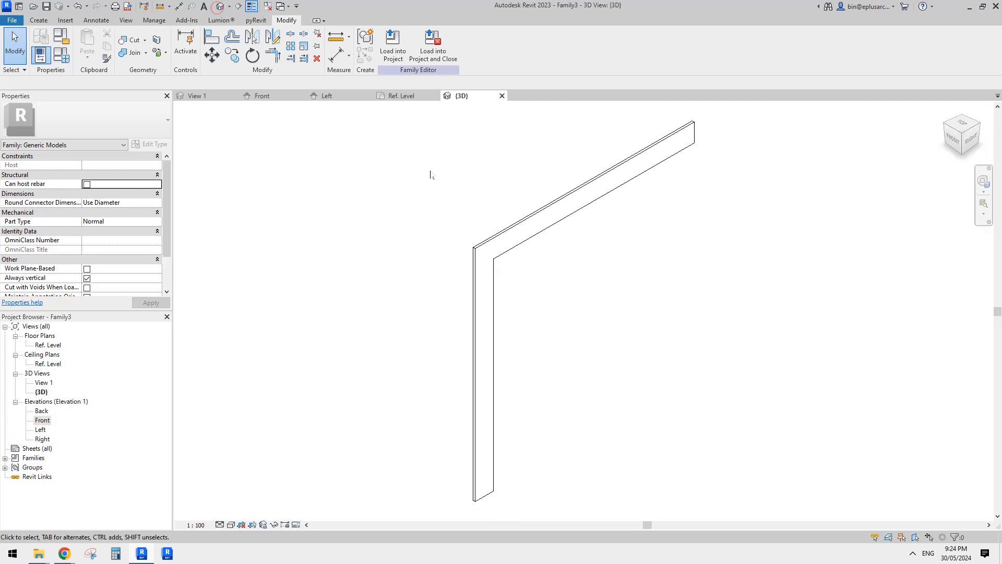
{"action": "middle_click_drag", "start_coordinate": [432, 170], "coordinate": [497, 199], "text": "shift"}
{"action": "left_click", "coordinate": [505, 185]}
{"action": "middle_click_drag", "start_coordinate": [485, 240], "coordinate": [548, 251]}
{"action": "left_click", "coordinate": [548, 250]}
{"action": "middle_click_drag", "start_coordinate": [537, 197], "coordinate": [556, 198], "text": "shift"}
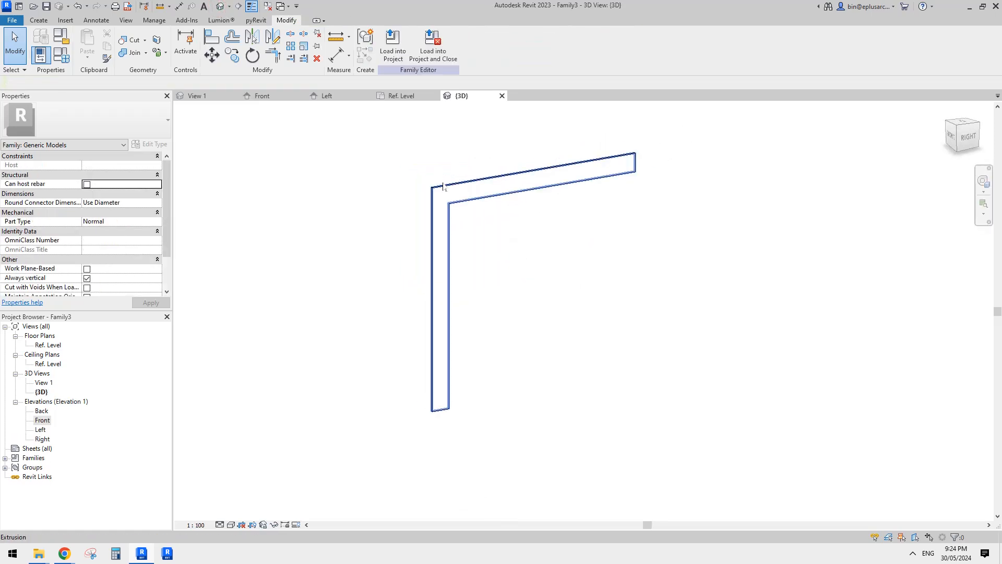
{"action": "middle_click_drag", "start_coordinate": [500, 159], "coordinate": [499, 165]}
{"action": "middle_click_drag", "start_coordinate": [372, 337], "coordinate": [369, 344], "text": "shift"}
{"action": "middle_click_drag", "start_coordinate": [404, 307], "coordinate": [400, 315]}
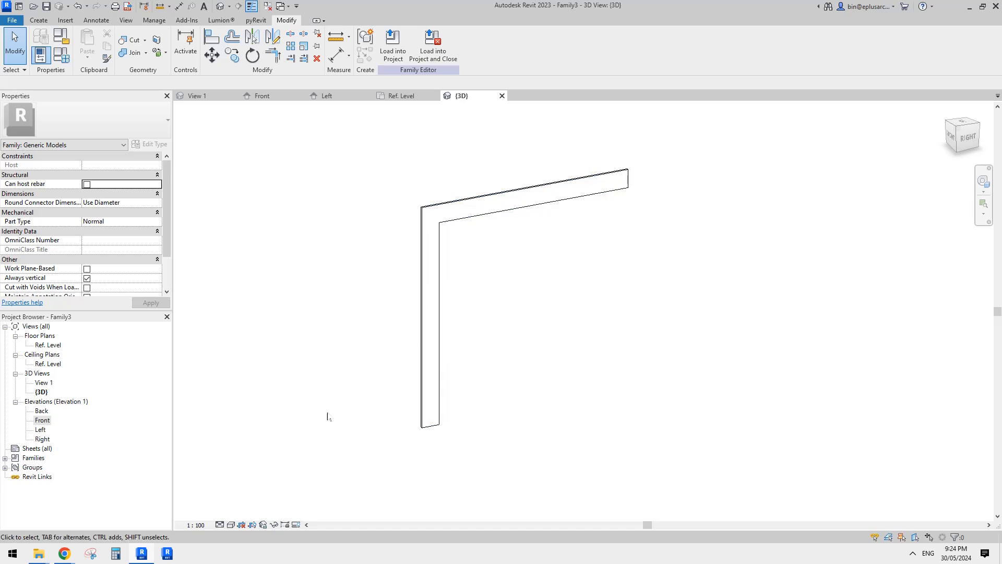
Switch to the browser to check the facade reference photo in the Google Docs document, and return to Revit.
{"action": "mouse_move", "coordinate": [67, 558]}
{"action": "left_click", "coordinate": [152, 522]}
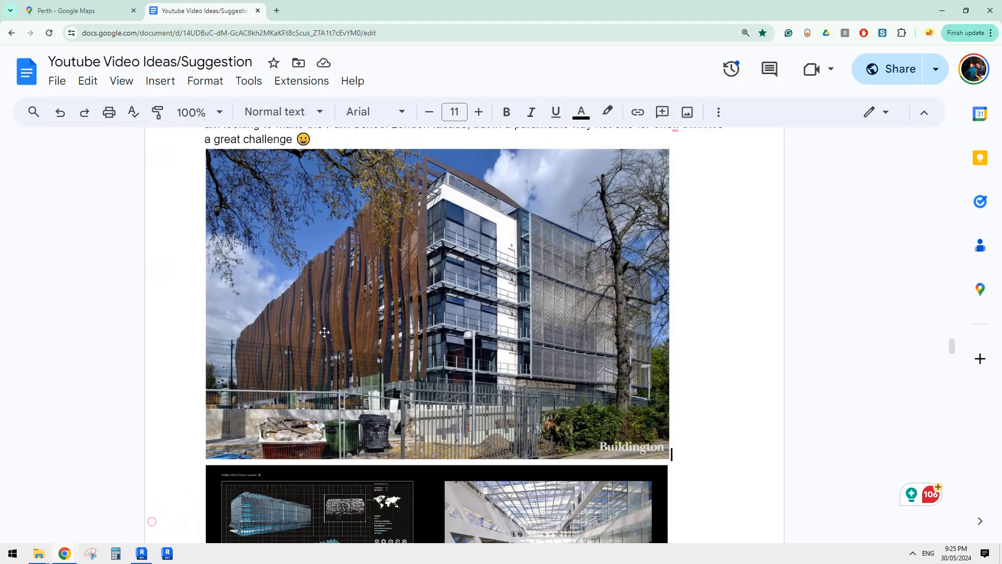
{"action": "left_click", "coordinate": [150, 557]}
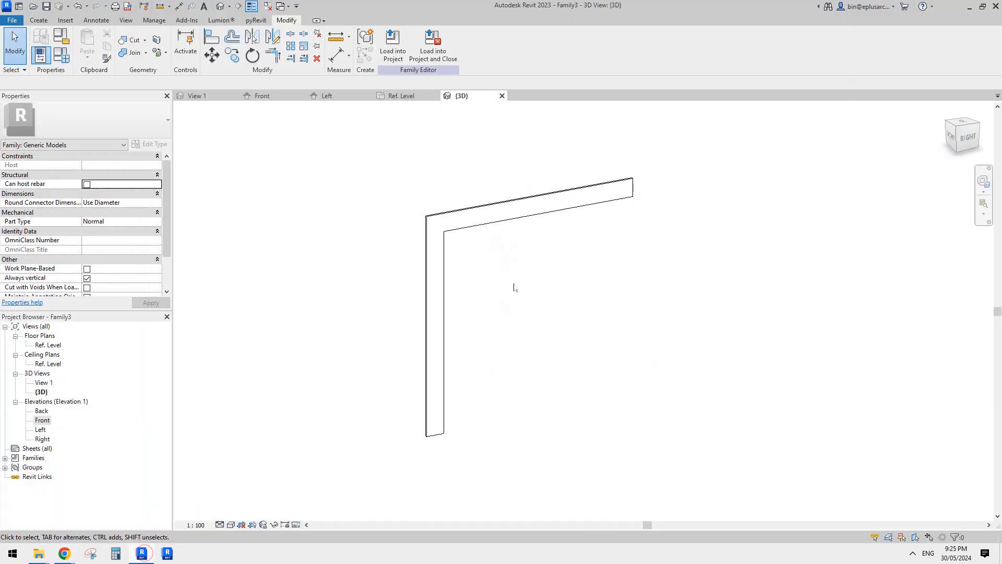
{"action": "middle_click_drag", "start_coordinate": [462, 302], "coordinate": [467, 309]}
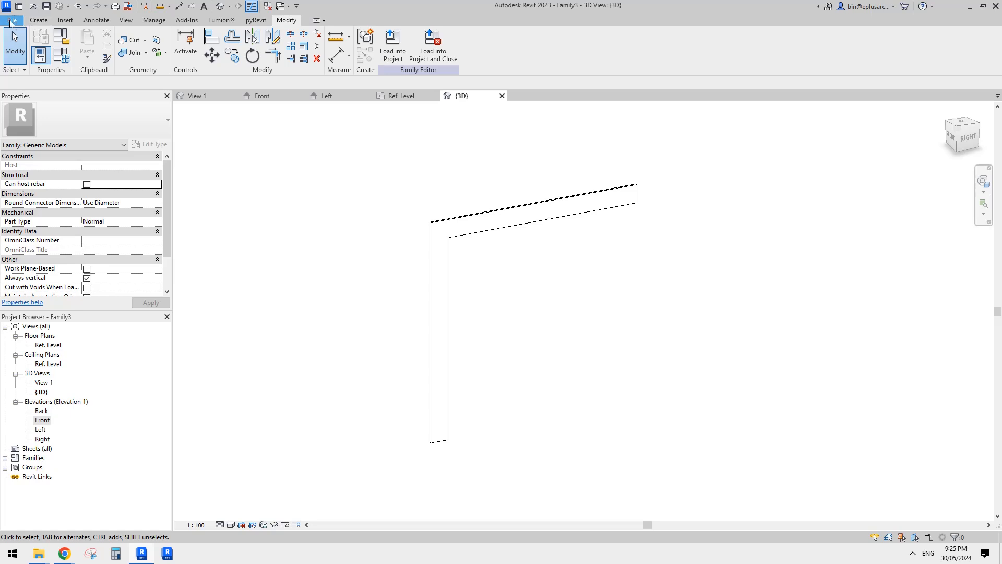
{"action": "left_click", "coordinate": [12, 21]}
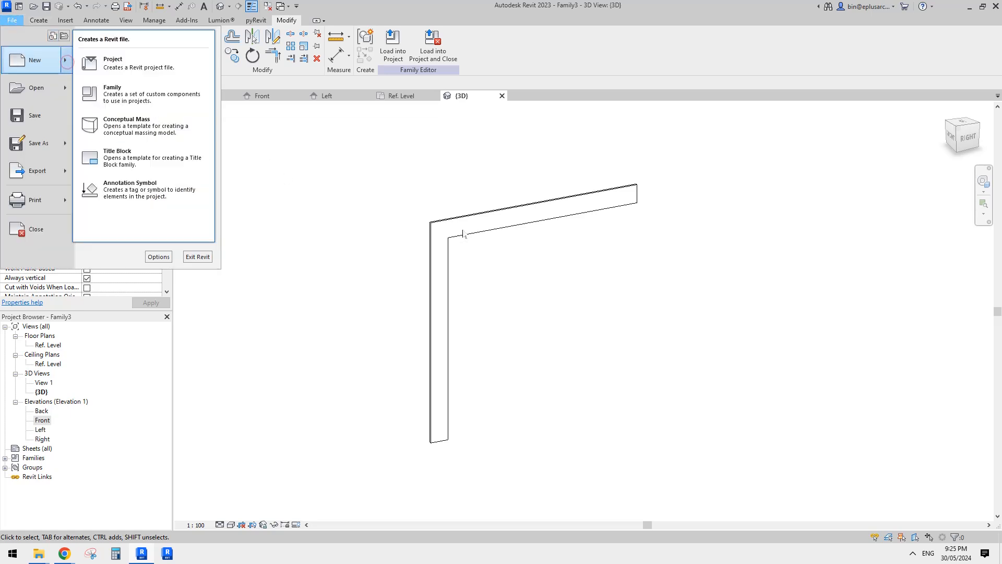
{"action": "left_click", "coordinate": [575, 276]}
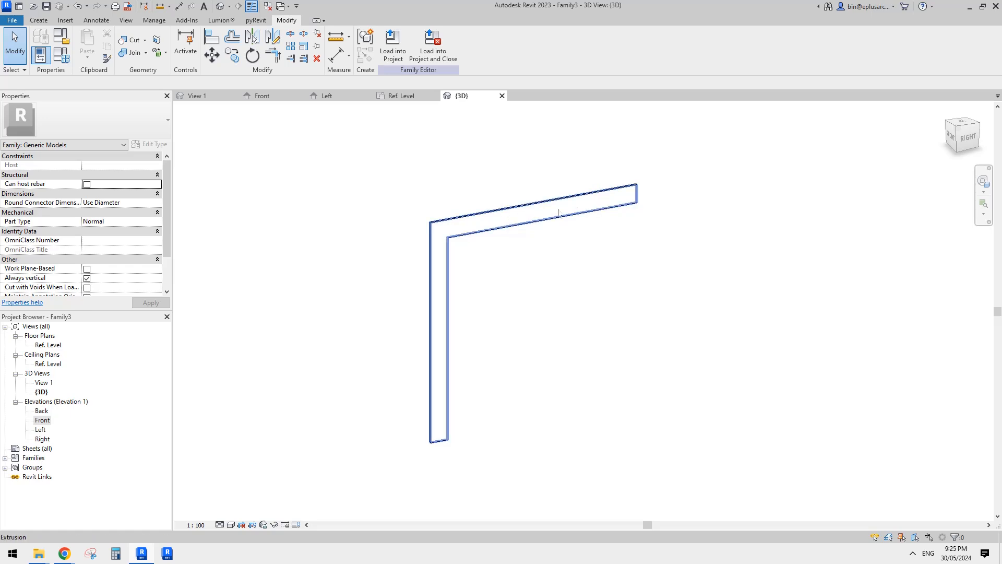
{"action": "left_click", "coordinate": [475, 231]}
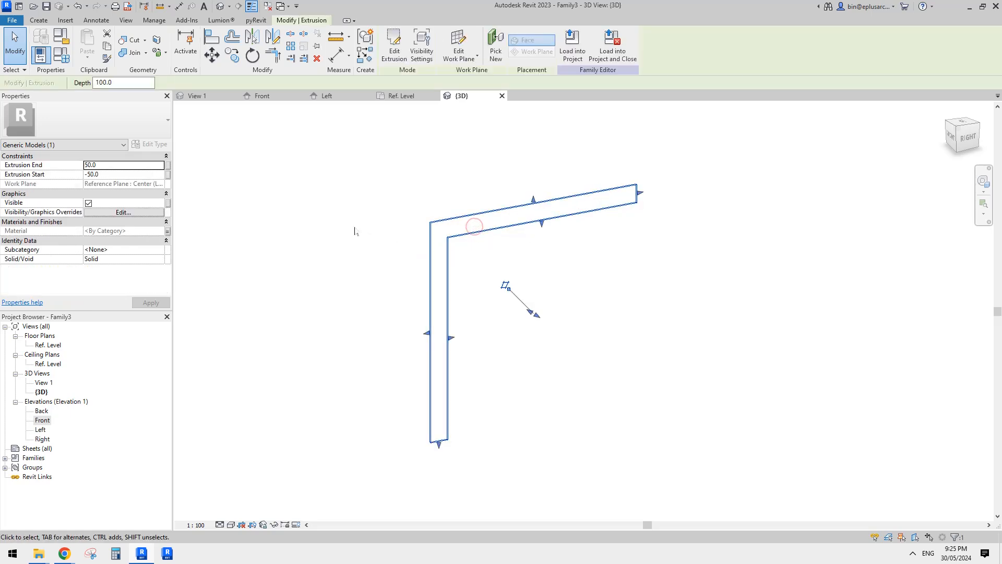
{"action": "left_click", "coordinate": [347, 225]}
Create a new family from the template Metric Generic Model face based.rft.
{"action": "left_click", "coordinate": [12, 20]}
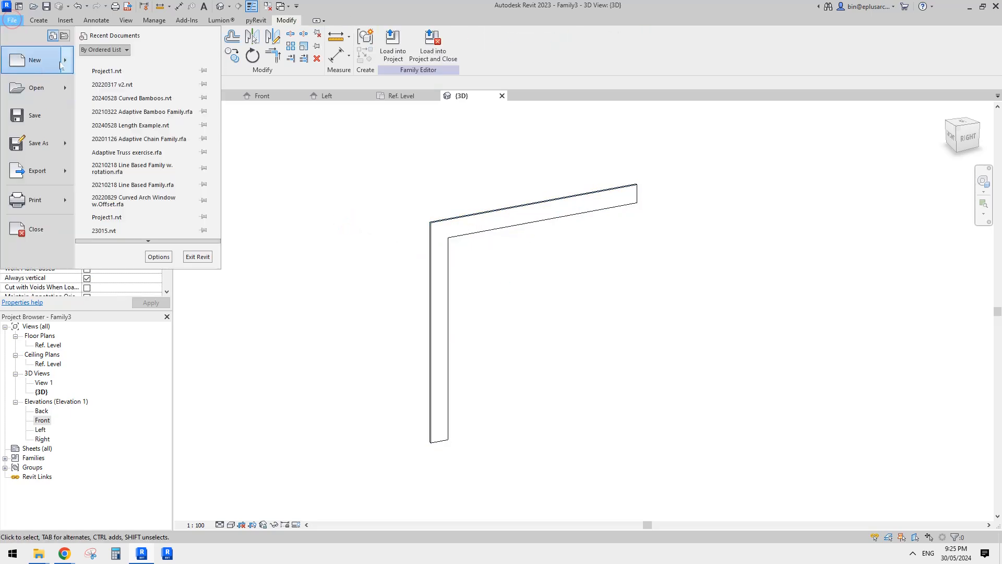
{"action": "mouse_move", "coordinate": [26, 63]}
{"action": "left_click", "coordinate": [127, 95]}
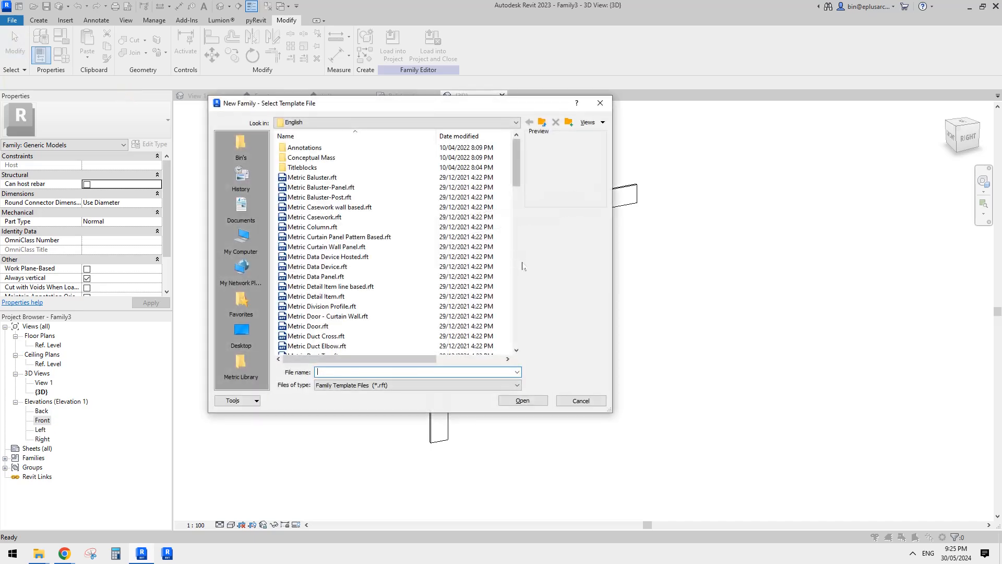
{"action": "left_click", "coordinate": [516, 193]}
{"action": "left_click_drag", "start_coordinate": [516, 194], "coordinate": [522, 213]}
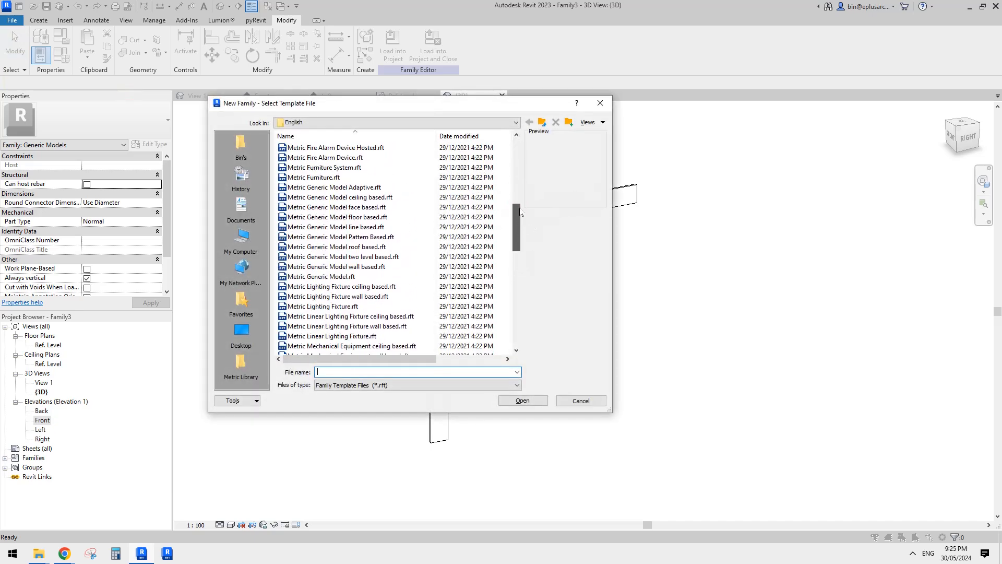
{"action": "left_click", "coordinate": [339, 197]}
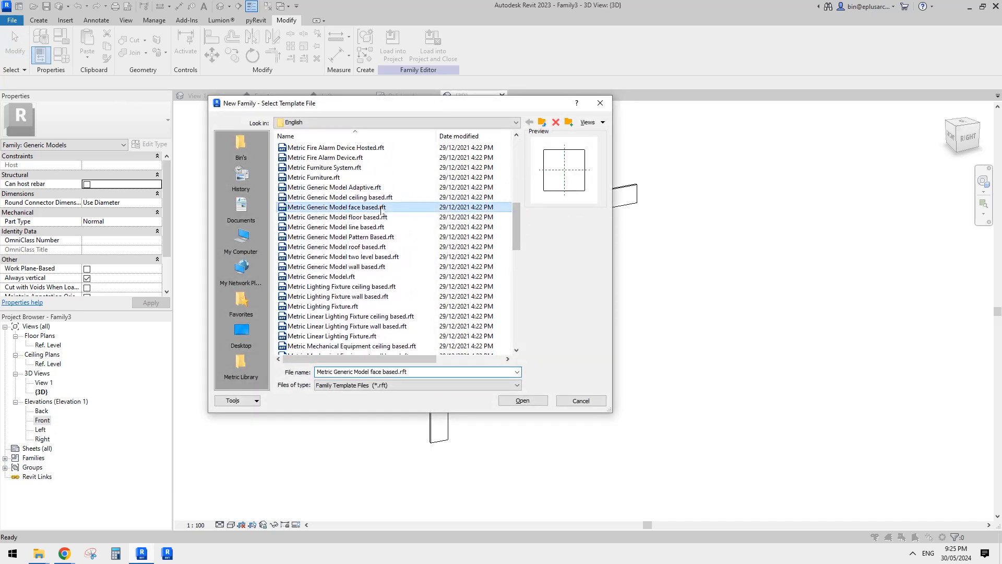
{"action": "left_click", "coordinate": [520, 400]}
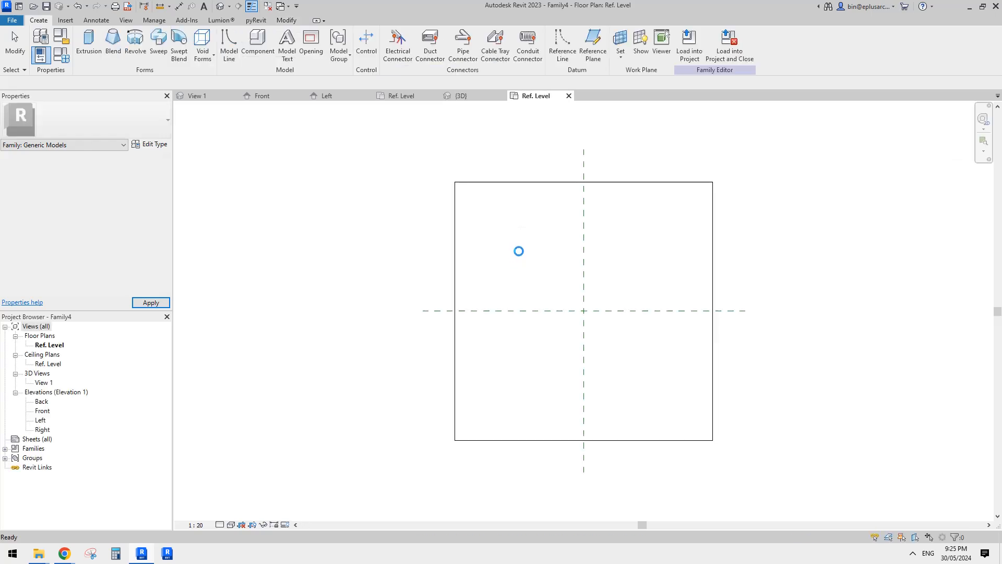
Draw two horizontal reference planes in the Ref. Level plan, one above and one below the square host face.
{"action": "scroll", "coordinate": [612, 285], "scroll_direction": "down", "scroll_amount": 3}
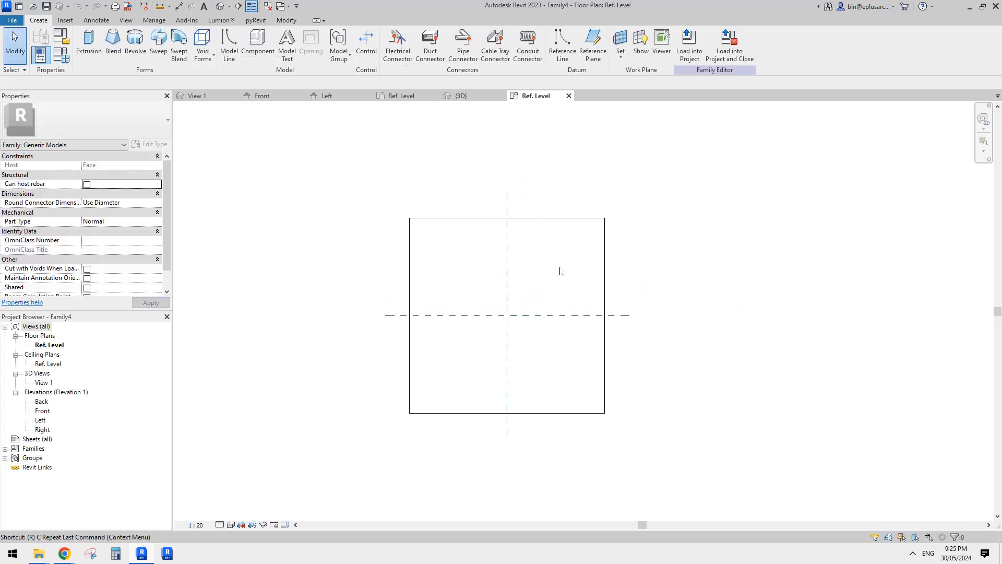
{"action": "key", "text": "p"}
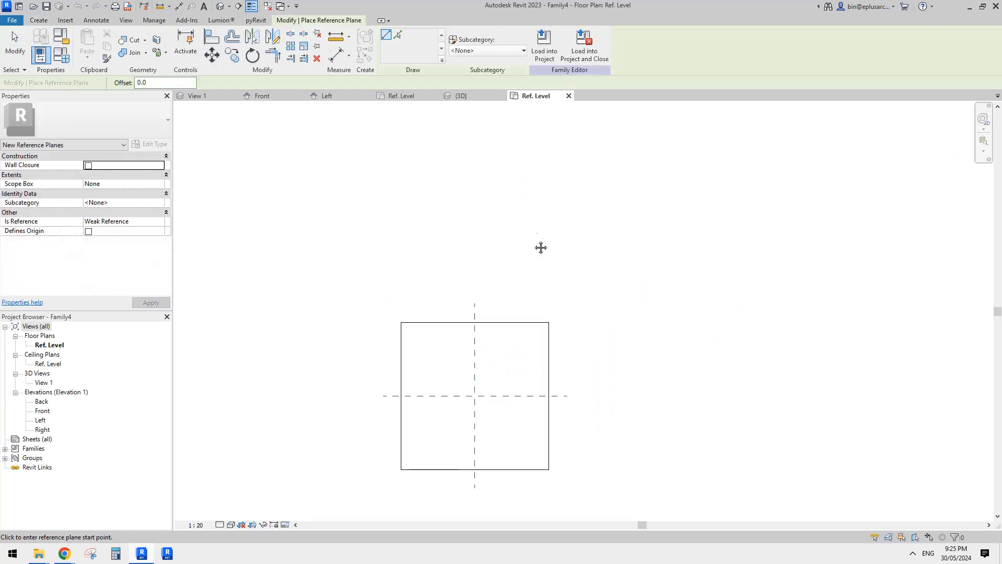
{"action": "left_click", "coordinate": [574, 215]}
{"action": "left_click", "coordinate": [385, 214]}
{"action": "middle_click_drag", "start_coordinate": [493, 371], "coordinate": [527, 249]}
{"action": "left_click", "coordinate": [617, 439]}
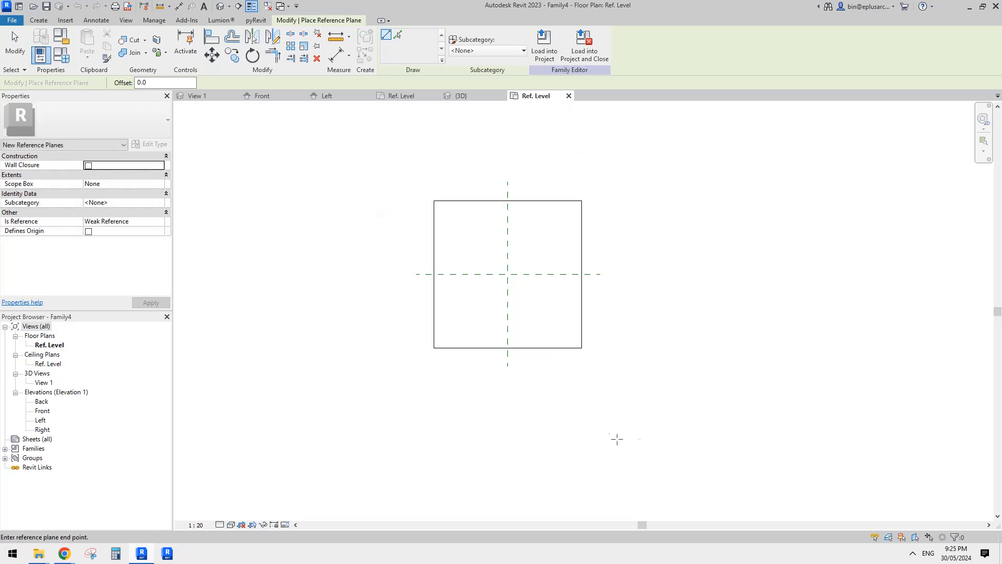
{"action": "left_click", "coordinate": [404, 439]}
{"action": "middle_click_drag", "start_coordinate": [404, 439], "coordinate": [394, 441]}
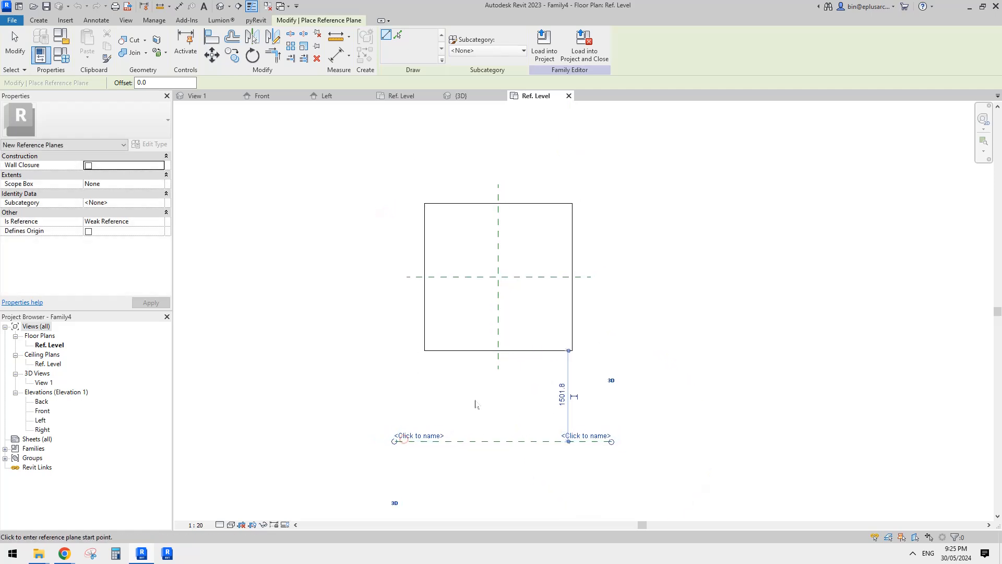
Dimension the two horizontal reference planes to the Center (Front/Back) plane and constrain them as equal (EQ).
{"action": "key", "text": "d"}
{"action": "key", "text": "i"}
{"action": "scroll", "coordinate": [481, 399], "scroll_direction": "down", "scroll_amount": 2}
{"action": "left_click", "coordinate": [534, 439]}
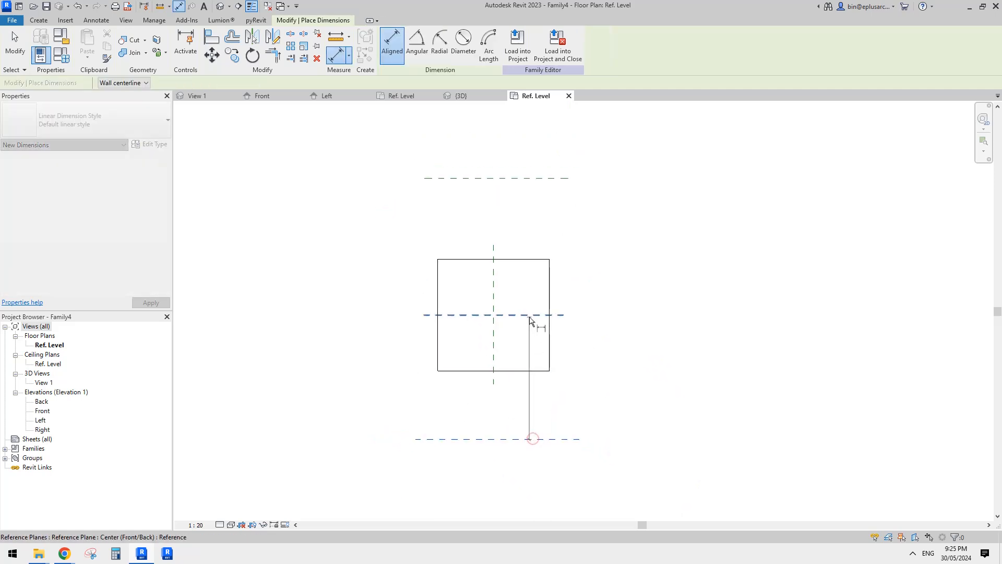
{"action": "left_click", "coordinate": [534, 181]}
{"action": "left_click", "coordinate": [630, 224]}
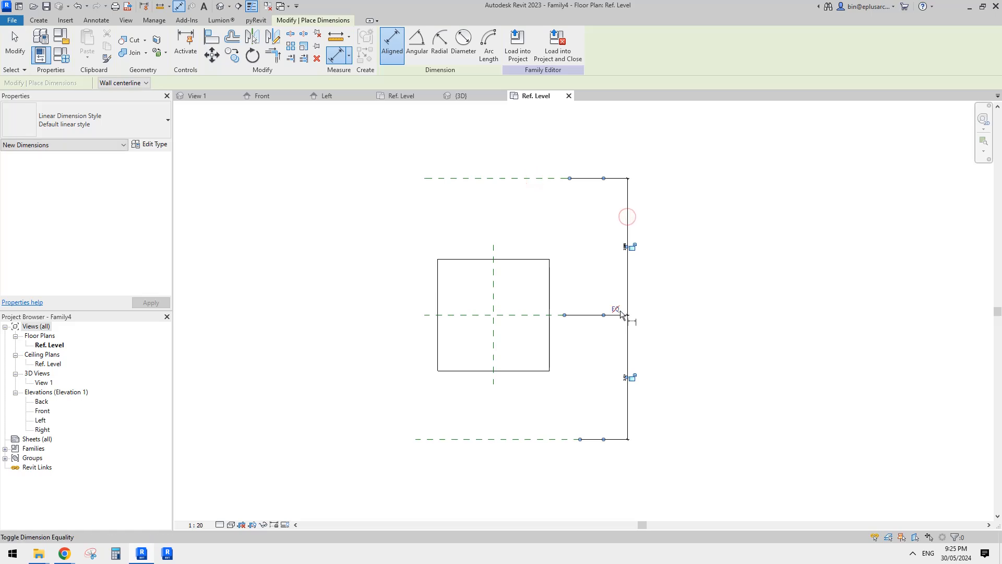
Dimension the overall distance between the upper and lower horizontal reference planes and position the dimension line beside the EQ dimension.
{"action": "left_click", "coordinate": [536, 179]}
{"action": "left_click", "coordinate": [528, 451]}
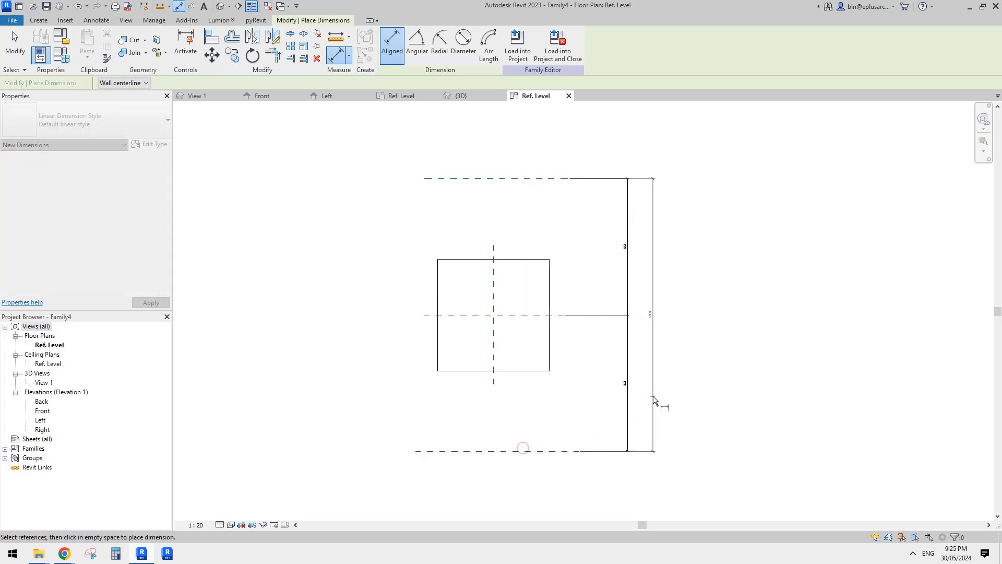
{"action": "left_click", "coordinate": [658, 393]}
{"action": "key", "text": "Escape"}
{"action": "scroll", "coordinate": [660, 355], "scroll_direction": "up", "scroll_amount": 1}
{"action": "left_click", "coordinate": [656, 340]}
{"action": "middle_click_drag", "start_coordinate": [670, 346], "coordinate": [650, 333]}
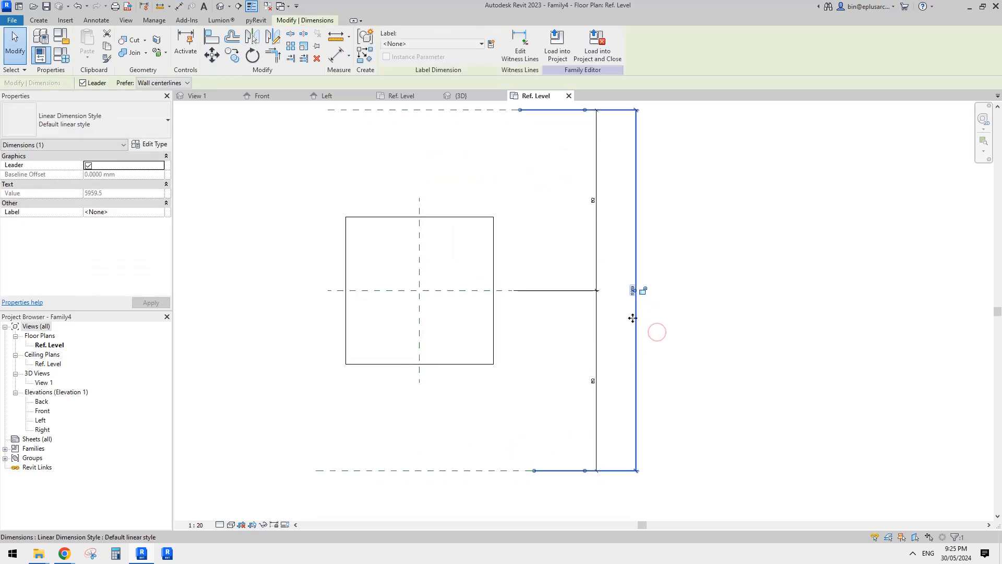
{"action": "left_click_drag", "start_coordinate": [637, 319], "coordinate": [620, 319]}
{"action": "left_click", "coordinate": [537, 329]}
{"action": "scroll", "coordinate": [504, 300], "scroll_direction": "down", "scroll_amount": 1}
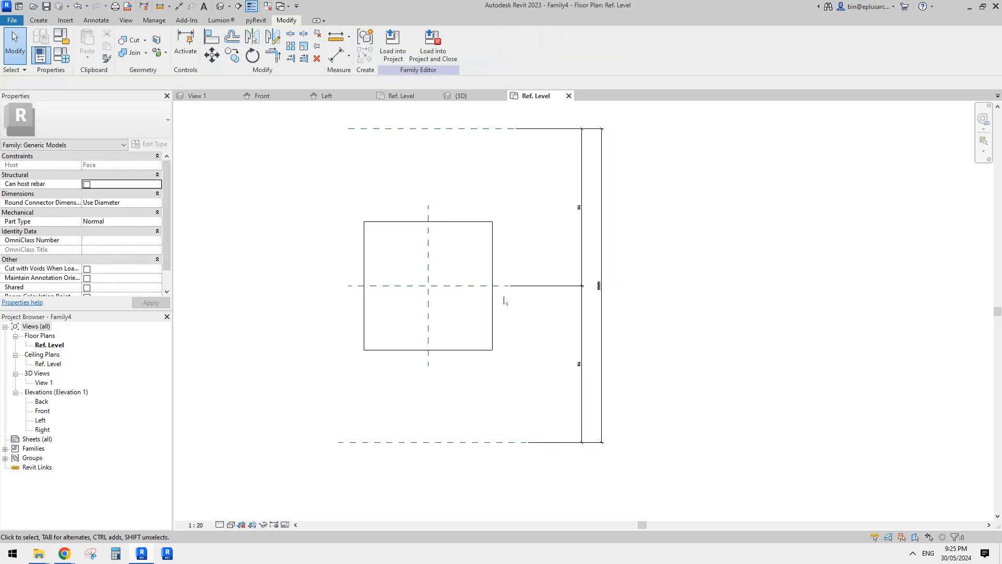
{"action": "middle_click_drag", "start_coordinate": [627, 305], "coordinate": [627, 303]}
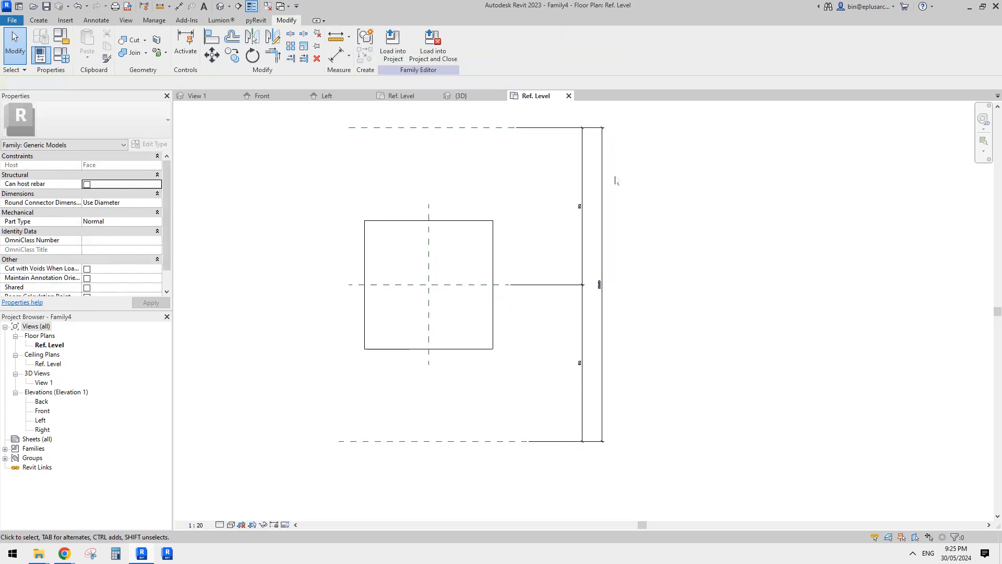
{"action": "scroll", "coordinate": [511, 282], "scroll_direction": "up", "scroll_amount": 1}
{"action": "left_click", "coordinate": [509, 285]}
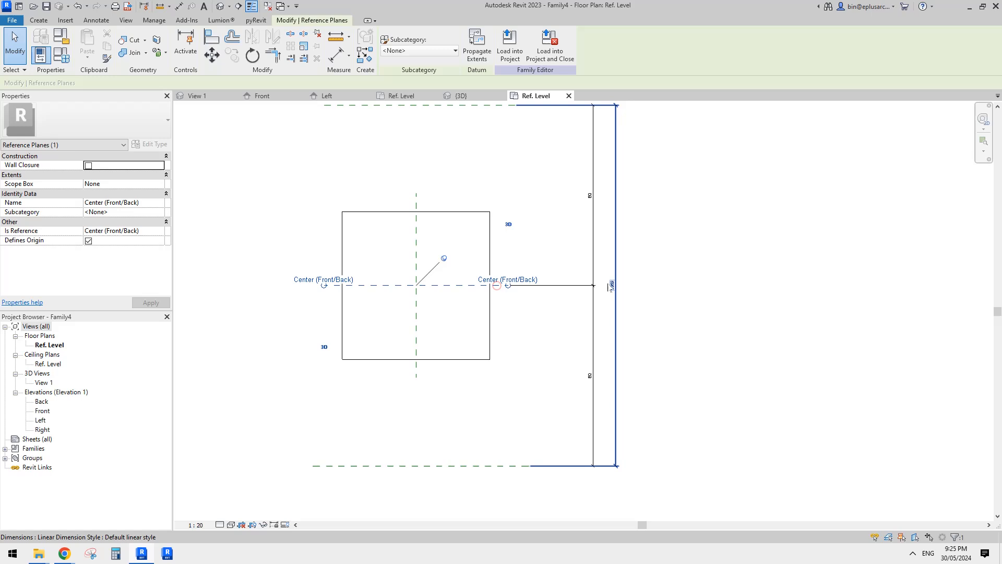
{"action": "left_click", "coordinate": [613, 286]}
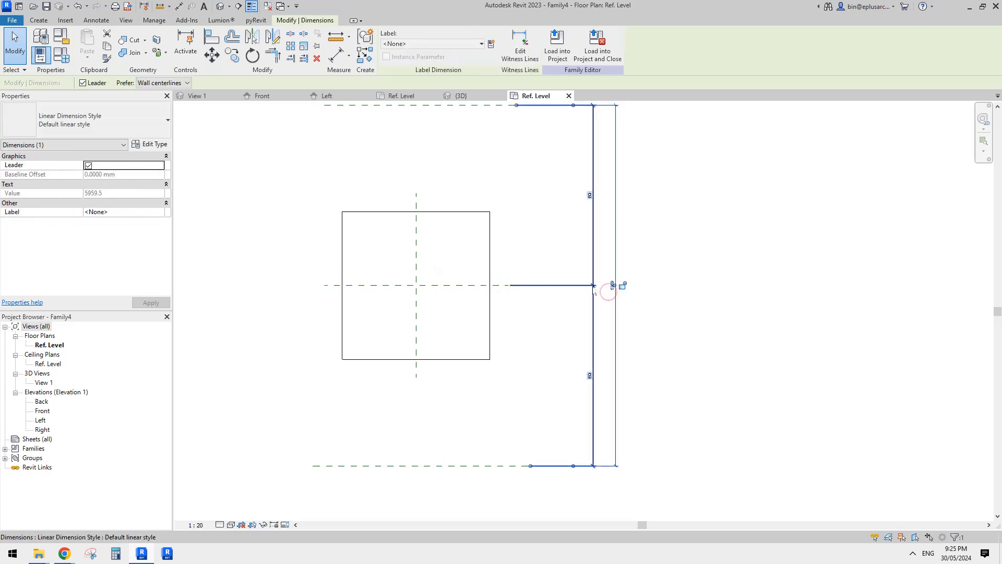
{"action": "key", "text": "Escape"}
{"action": "middle_click_drag", "start_coordinate": [527, 273], "coordinate": [532, 315]}
{"action": "left_click", "coordinate": [459, 322]}
{"action": "middle_click", "coordinate": [533, 313]}
{"action": "key", "text": "Escape"}
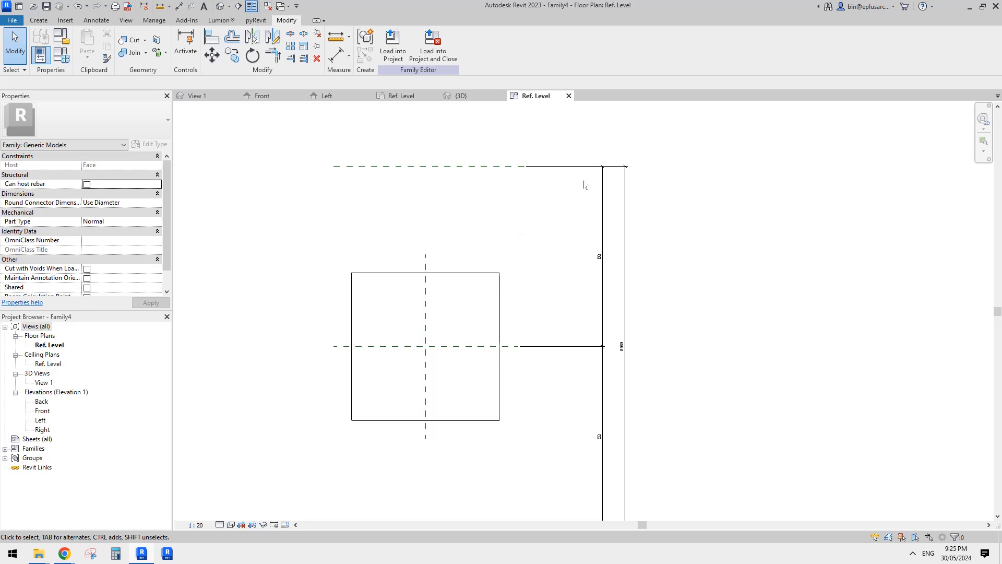
Set the upper reference plane's distance from the Center (Front/Back) plane to 10000 mm.
{"action": "left_click", "coordinate": [511, 167]}
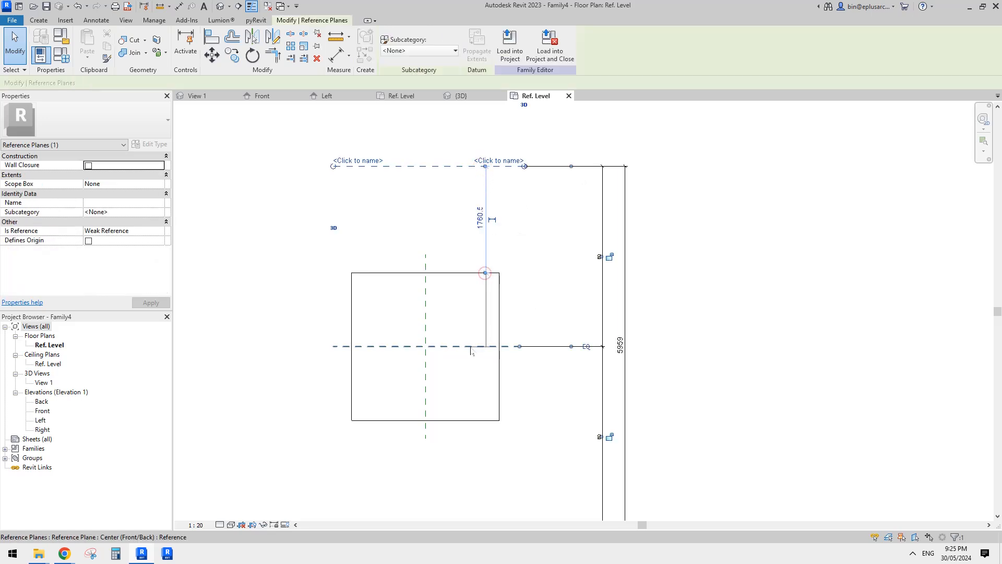
{"action": "left_click_drag", "start_coordinate": [487, 291], "coordinate": [485, 346]}
{"action": "left_click", "coordinate": [480, 256]}
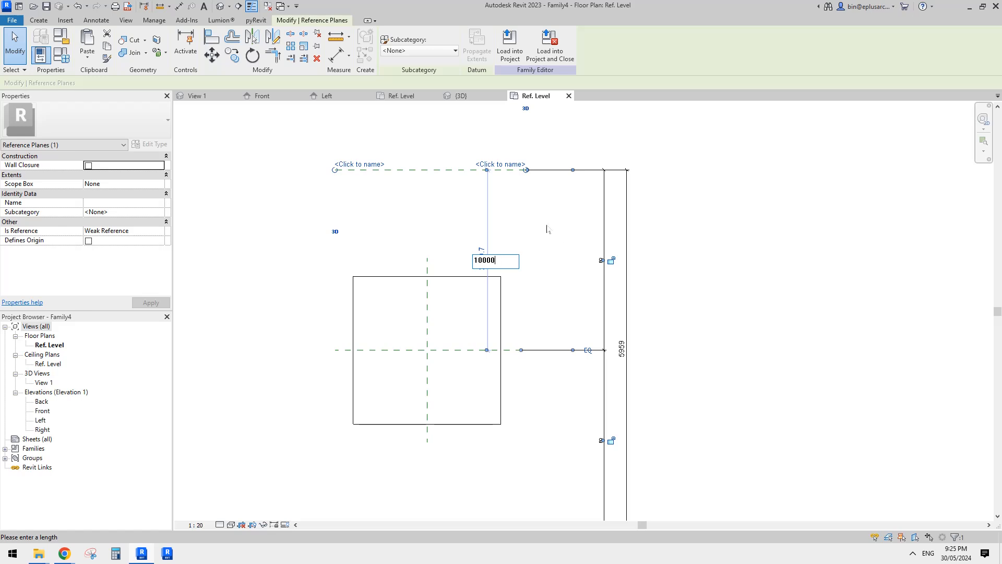
{"action": "key", "text": "Return"}
{"action": "scroll", "coordinate": [502, 293], "scroll_direction": "down", "scroll_amount": 3}
{"action": "middle_click_drag", "start_coordinate": [525, 318], "coordinate": [526, 295]}
{"action": "key", "text": "Escape"}
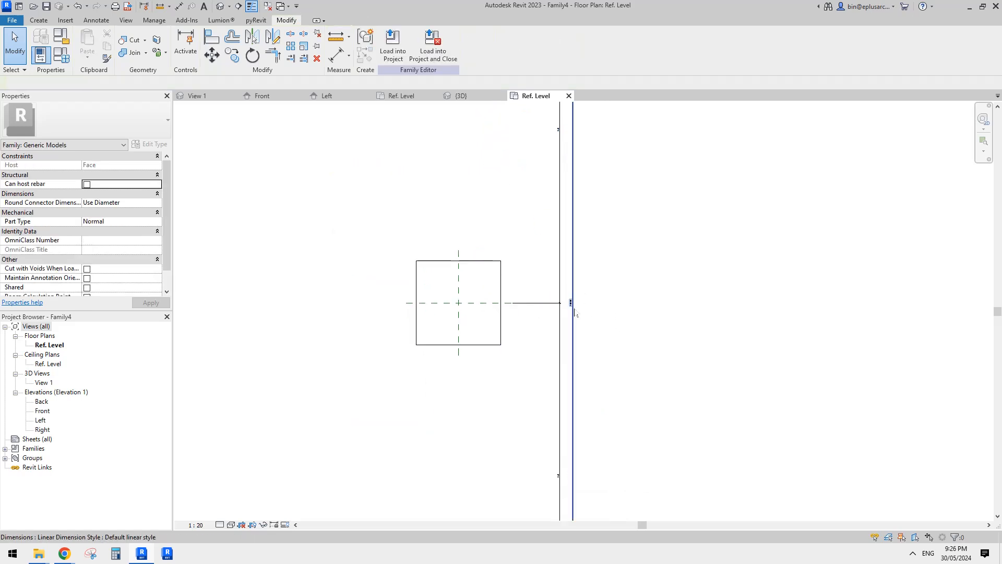
Set the view scale of the Ref. Level plan to 1:100.
{"action": "scroll", "coordinate": [575, 313], "scroll_direction": "up", "scroll_amount": 3}
{"action": "scroll", "coordinate": [569, 308], "scroll_direction": "down", "scroll_amount": 5}
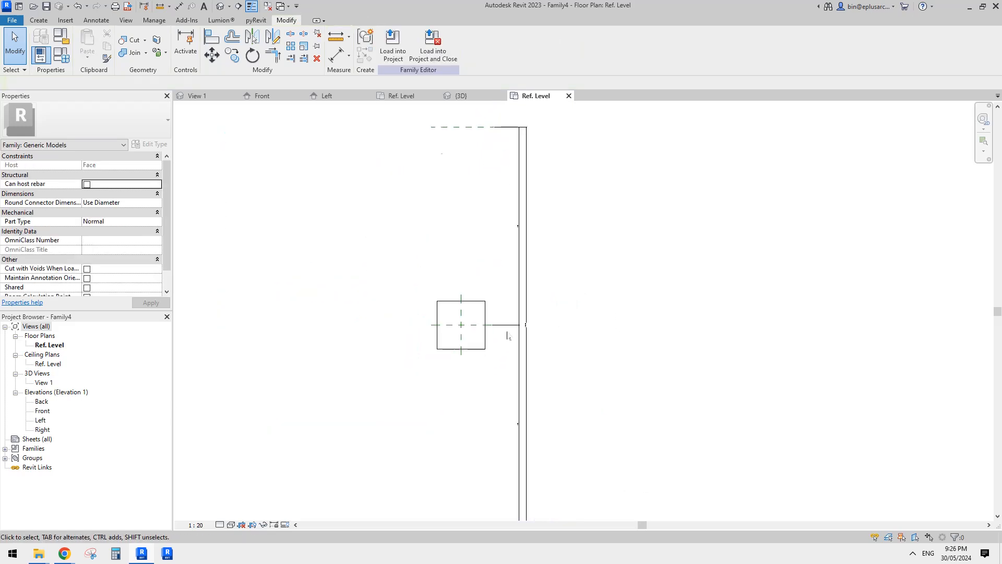
{"action": "scroll", "coordinate": [507, 335], "scroll_direction": "down", "scroll_amount": 2}
{"action": "scroll", "coordinate": [472, 365], "scroll_direction": "up", "scroll_amount": 2}
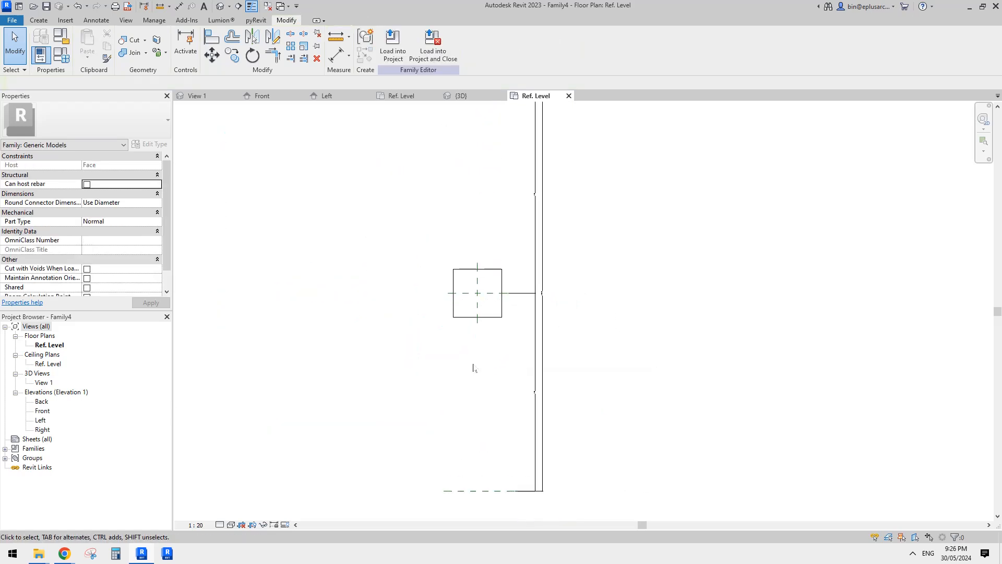
{"action": "left_click", "coordinate": [207, 526]}
{"action": "left_click", "coordinate": [204, 455]}
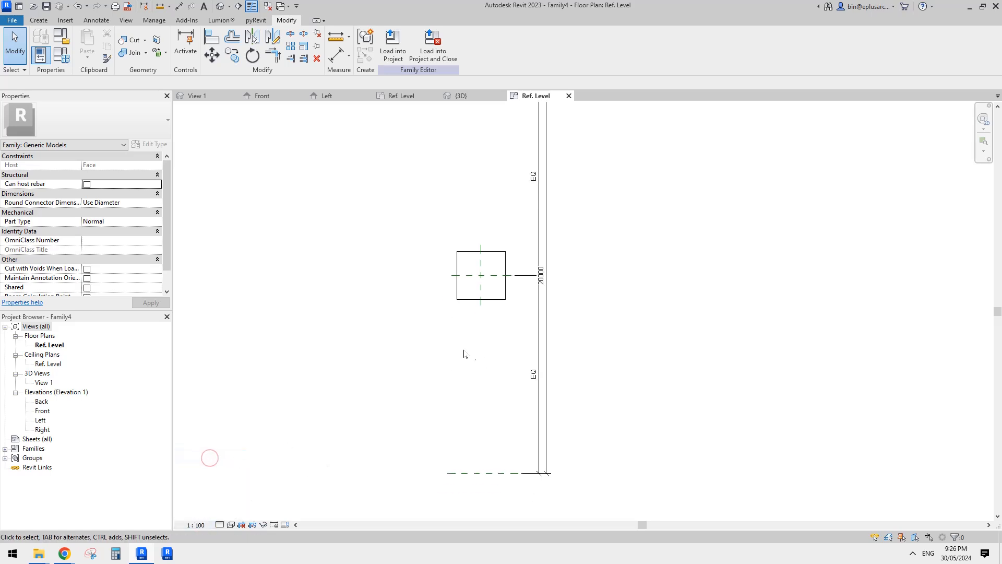
Move the overall dimension line between the horizontal reference planes farther away from the EQ dimension.
{"action": "left_click", "coordinate": [559, 257]}
{"action": "left_click", "coordinate": [546, 254]}
{"action": "scroll", "coordinate": [524, 295], "scroll_direction": "up", "scroll_amount": 2}
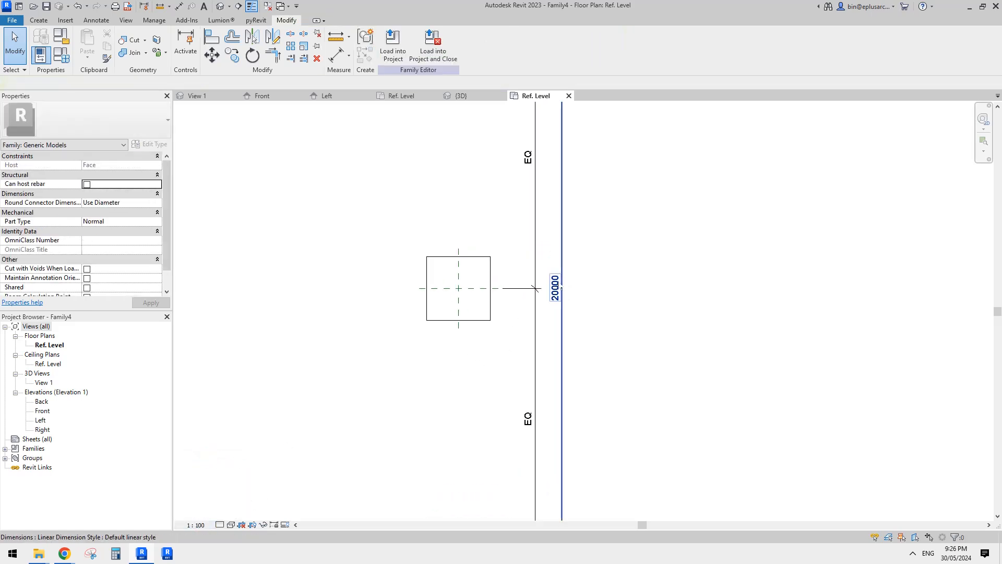
{"action": "left_click", "coordinate": [558, 282]}
{"action": "scroll", "coordinate": [574, 290], "scroll_direction": "down", "scroll_amount": 2}
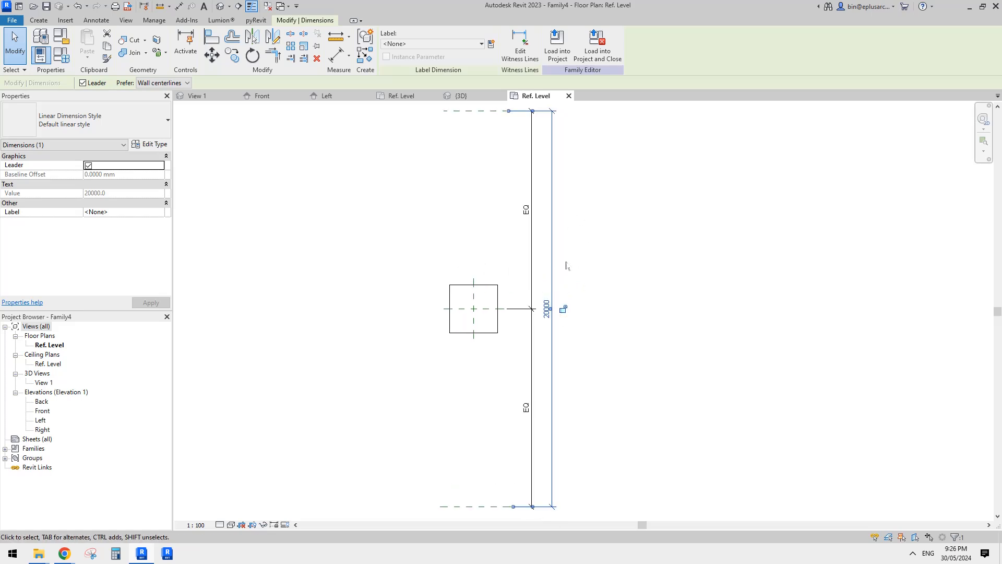
{"action": "left_click", "coordinate": [556, 287]}
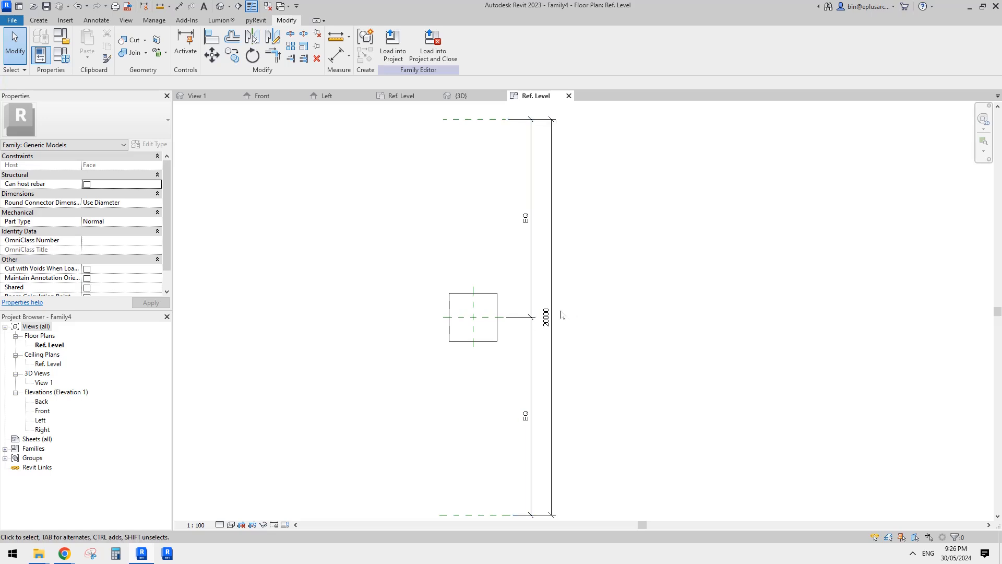
{"action": "scroll", "coordinate": [574, 298], "scroll_direction": "up", "scroll_amount": 1}
{"action": "scroll", "coordinate": [571, 307], "scroll_direction": "down", "scroll_amount": 2}
Unpin the Center (Left/Right) plane, extend its ends past both horizontal reference planes, and pin it again.
{"action": "left_click", "coordinate": [499, 337]}
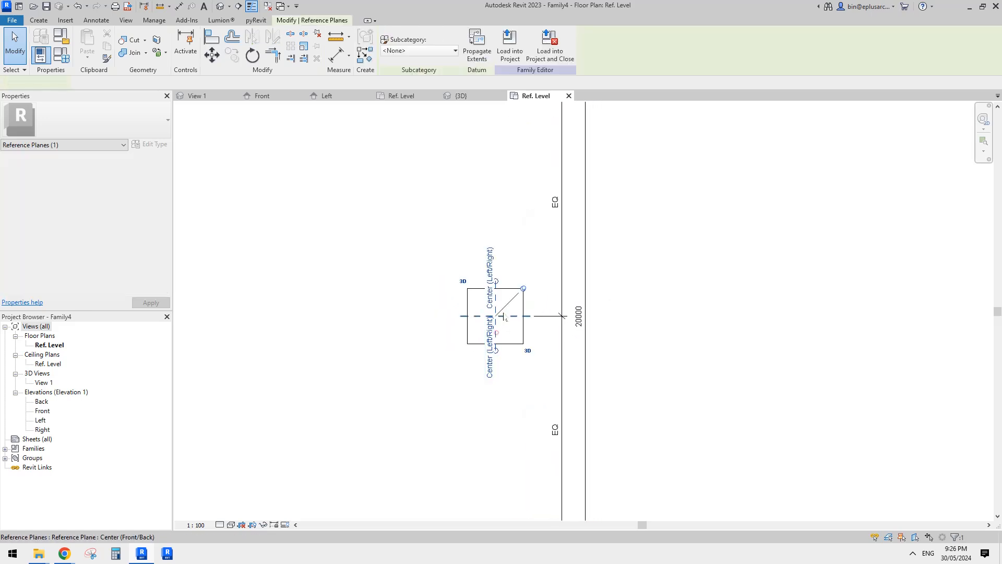
{"action": "middle_click_drag", "start_coordinate": [522, 302], "coordinate": [548, 303]}
{"action": "left_click", "coordinate": [541, 299]}
{"action": "left_click", "coordinate": [515, 309]}
{"action": "left_click_drag", "start_coordinate": [514, 293], "coordinate": [516, 153]}
{"action": "left_click_drag", "start_coordinate": [515, 338], "coordinate": [517, 473]}
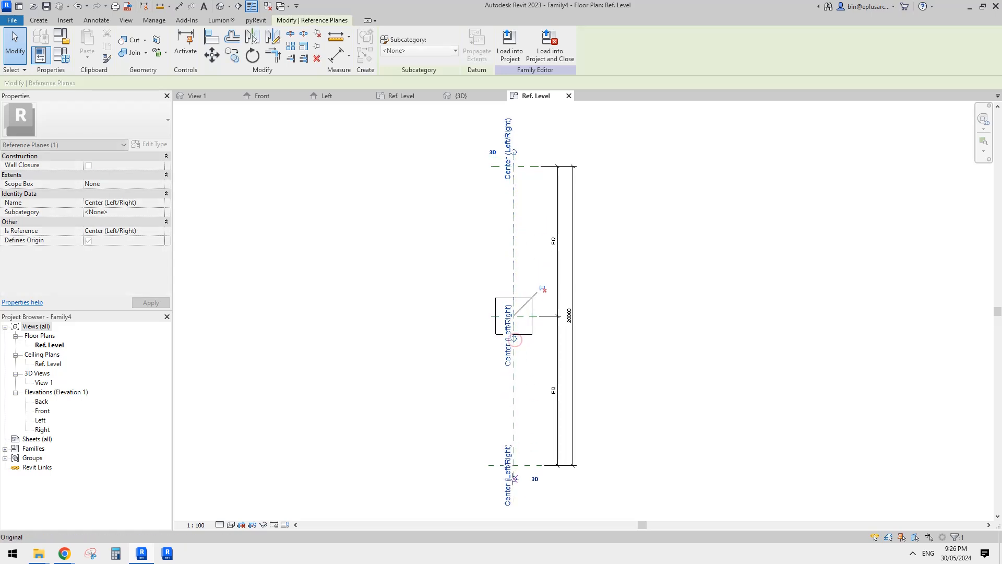
{"action": "left_click", "coordinate": [544, 285]}
{"action": "scroll", "coordinate": [589, 296], "scroll_direction": "up", "scroll_amount": 1}
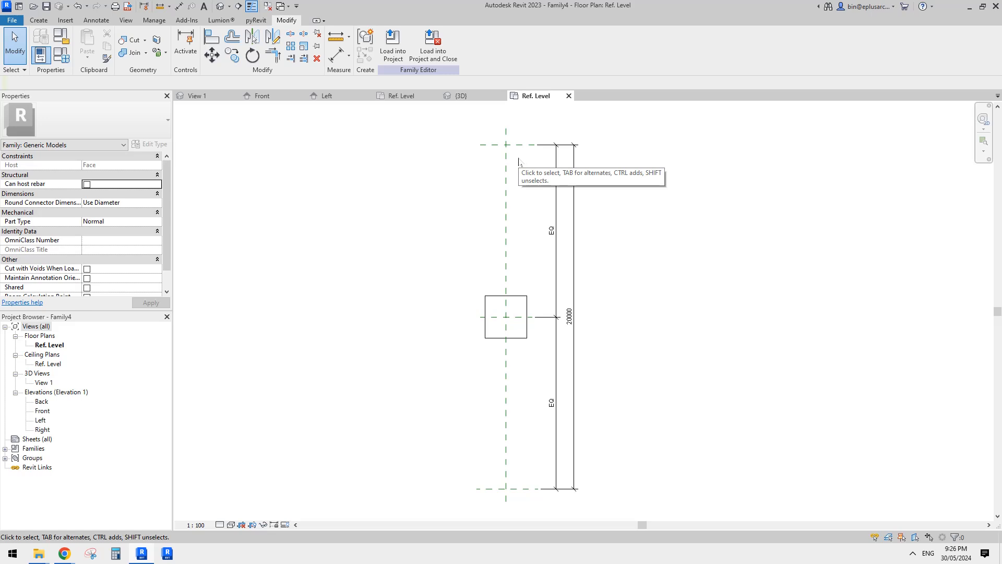
Start a void extrusion and sketch a 1000 mm line along the upper reference plane, beginning at the Center (Left/Right) plane.
{"action": "left_click", "coordinate": [38, 20]}
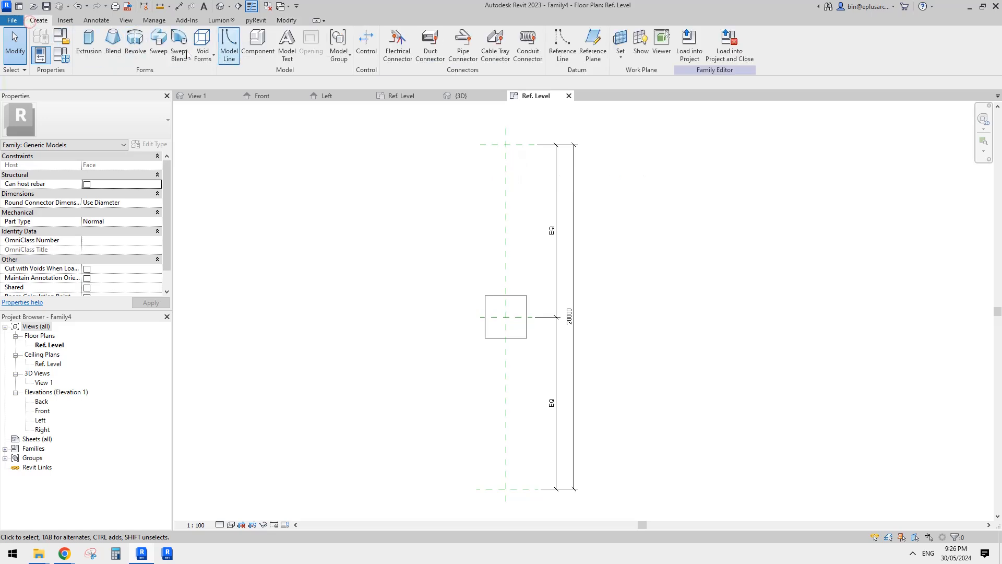
{"action": "left_click", "coordinate": [209, 43]}
{"action": "left_click", "coordinate": [225, 75]}
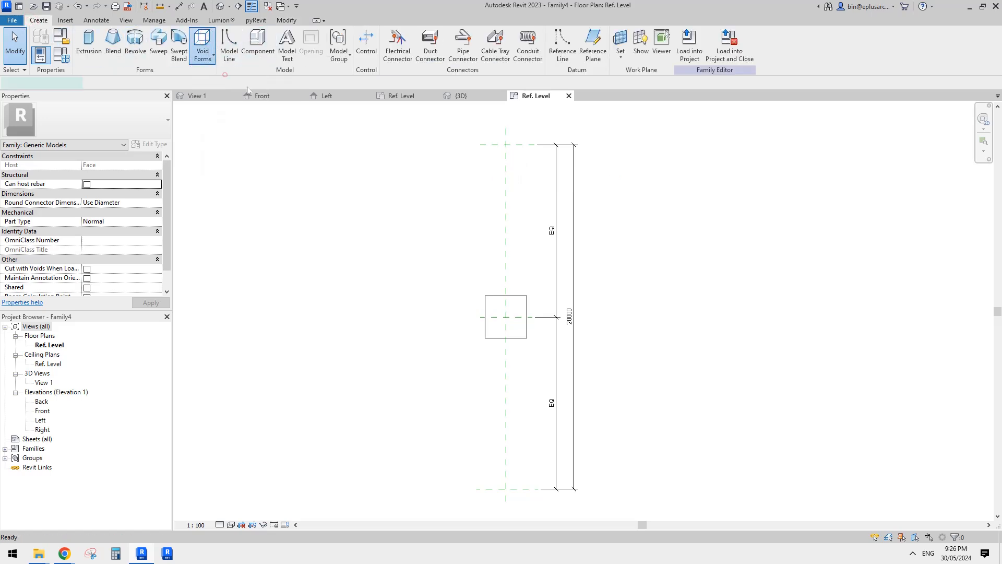
{"action": "middle_click_drag", "start_coordinate": [486, 165], "coordinate": [470, 163]}
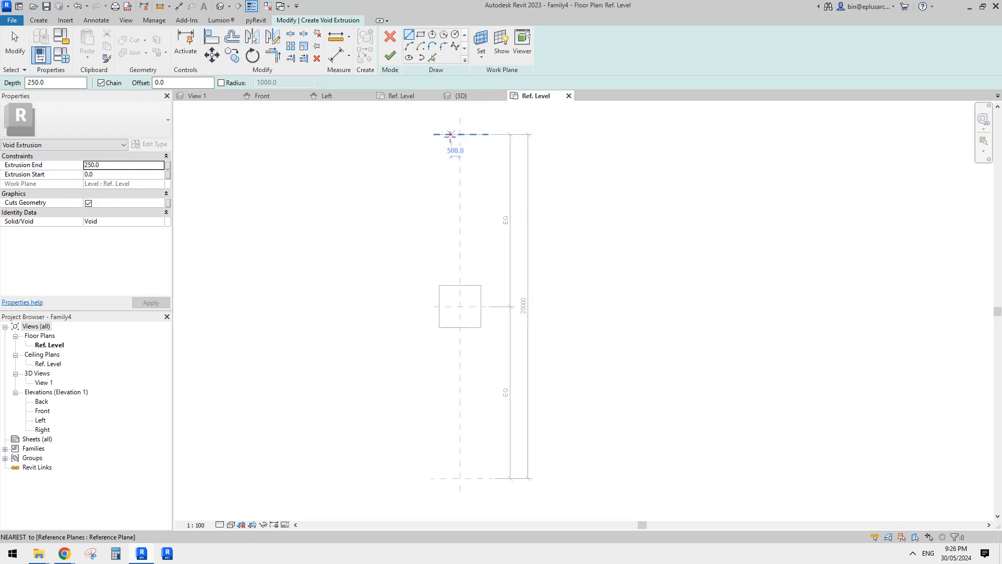
{"action": "left_click", "coordinate": [460, 134]}
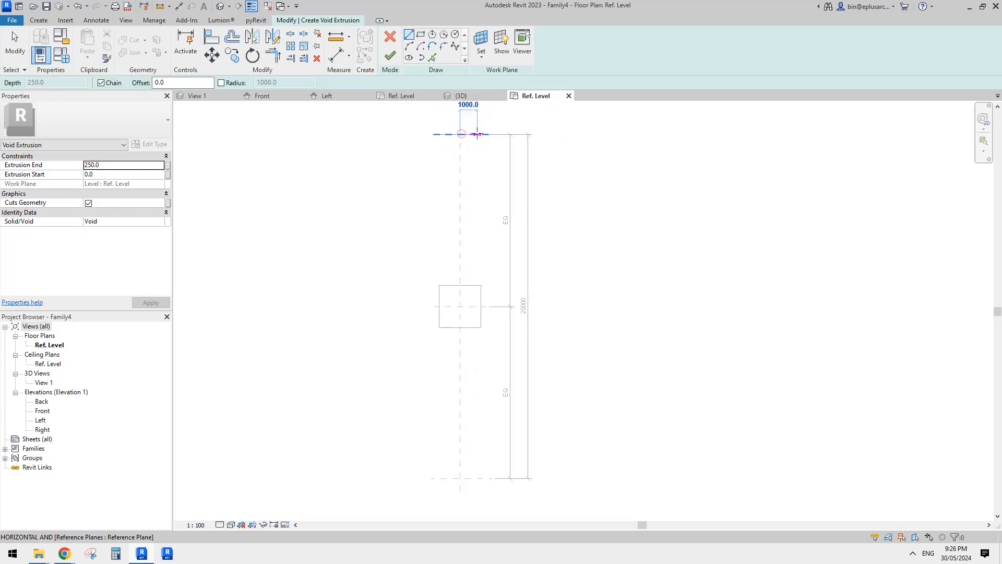
{"action": "left_click", "coordinate": [477, 134]}
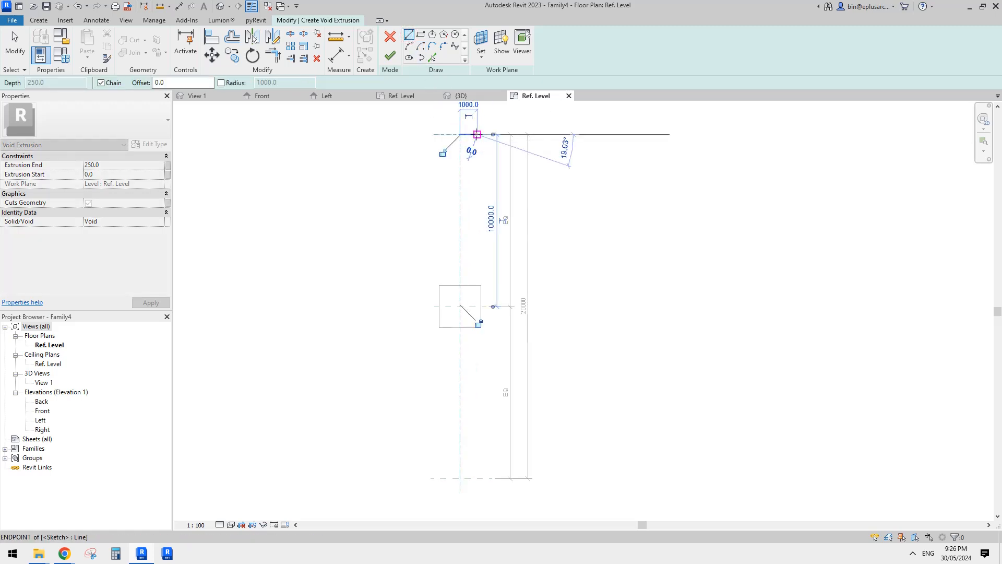
Continue the void outline 20000 mm down to the lower reference plane and back to the Center (Left/Right) plane.
{"action": "scroll", "coordinate": [470, 277], "scroll_direction": "down", "scroll_amount": 1}
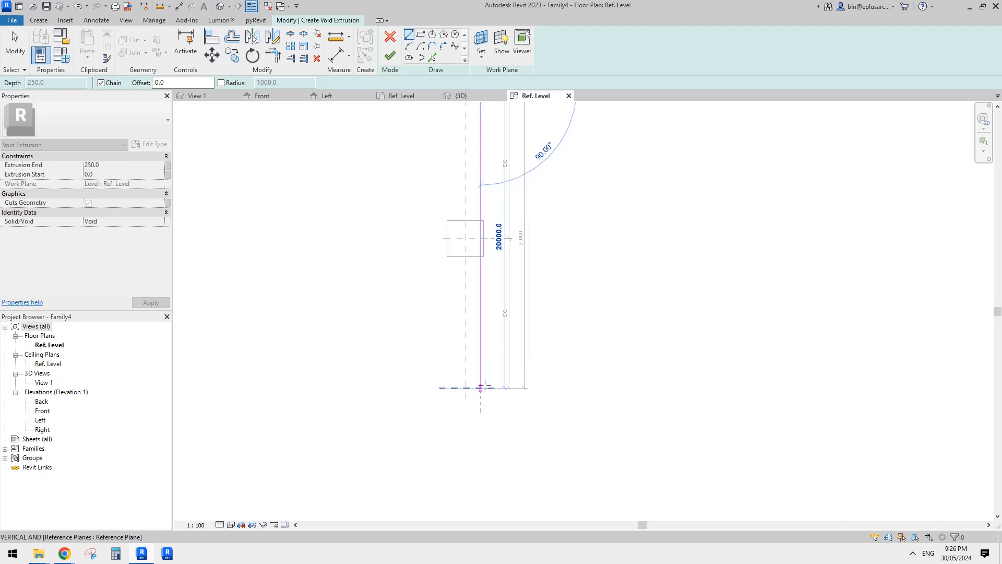
{"action": "left_click", "coordinate": [481, 388]}
{"action": "left_click", "coordinate": [465, 388]}
{"action": "mouse_move", "coordinate": [465, 366]}
{"action": "middle_mouse_down"}
{"action": "mouse_move", "coordinate": [449, 437]}
{"action": "mouse_move", "coordinate": [446, 373]}
{"action": "middle_mouse_up"}
{"action": "scroll", "coordinate": [446, 376], "scroll_direction": "up", "scroll_amount": 1}
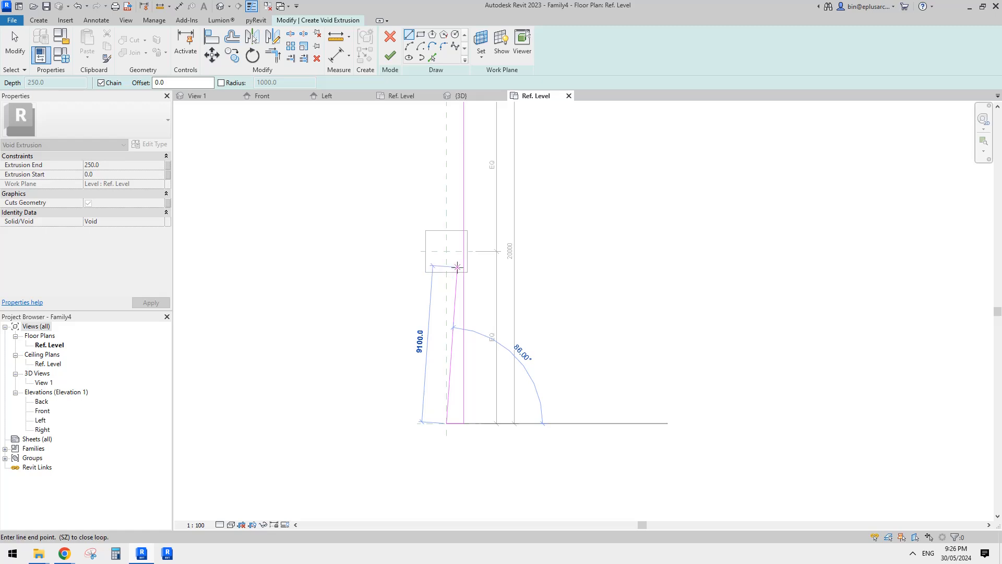
{"action": "mouse_move", "coordinate": [466, 305]}
{"action": "middle_mouse_down"}
{"action": "mouse_move", "coordinate": [474, 296]}
{"action": "mouse_move", "coordinate": [465, 297]}
{"action": "middle_mouse_up"}
{"action": "key", "text": "Escape"}
Draw two short vertical lines on the Center (Left/Right) plane, one down from the lower reference plane and one up from the center intersection.
{"action": "middle_click_drag", "start_coordinate": [460, 334], "coordinate": [473, 328]}
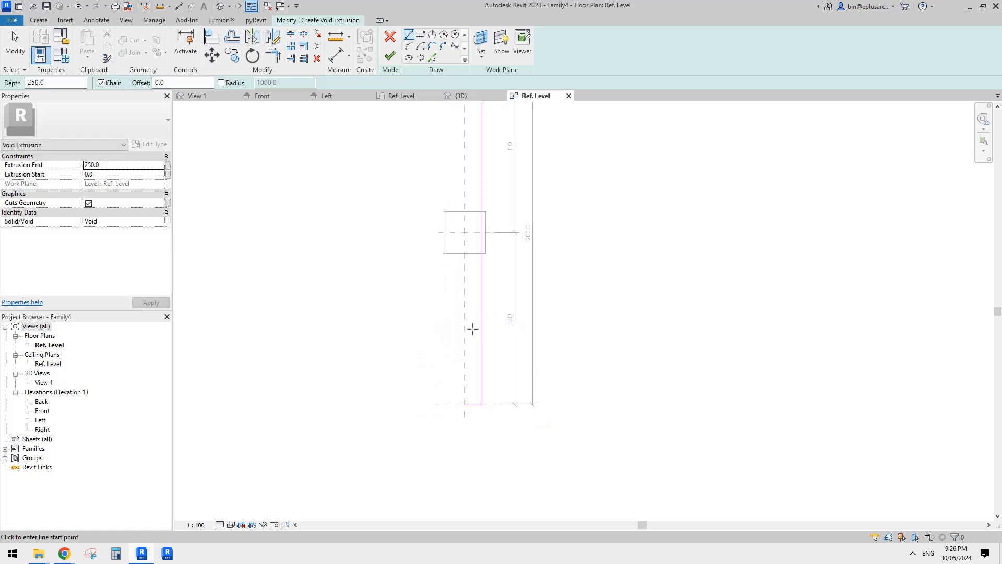
{"action": "left_click", "coordinate": [467, 405]}
{"action": "left_click", "coordinate": [466, 440]}
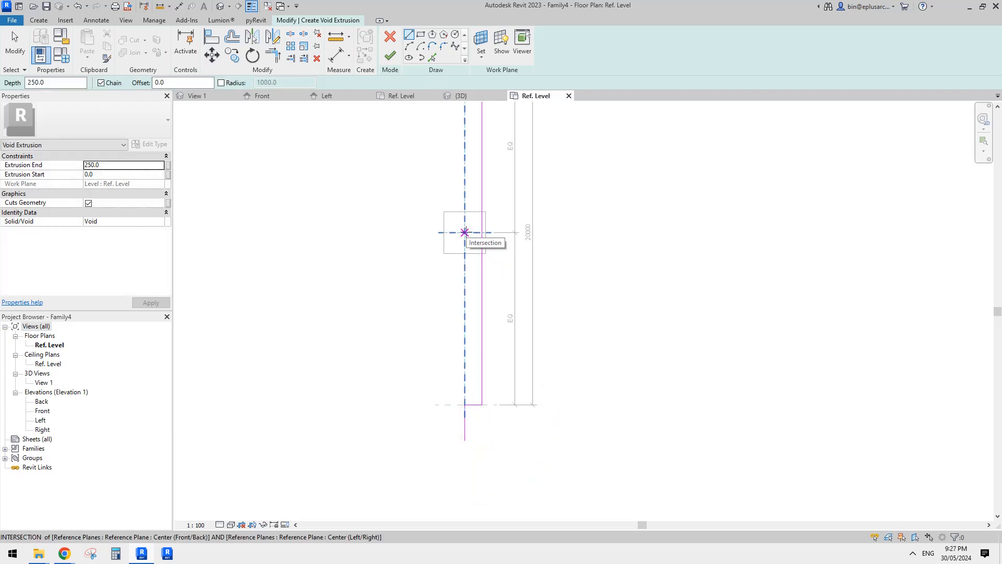
{"action": "left_click", "coordinate": [465, 233]}
{"action": "left_click", "coordinate": [464, 203]}
{"action": "scroll", "coordinate": [474, 260], "scroll_direction": "up", "scroll_amount": 2}
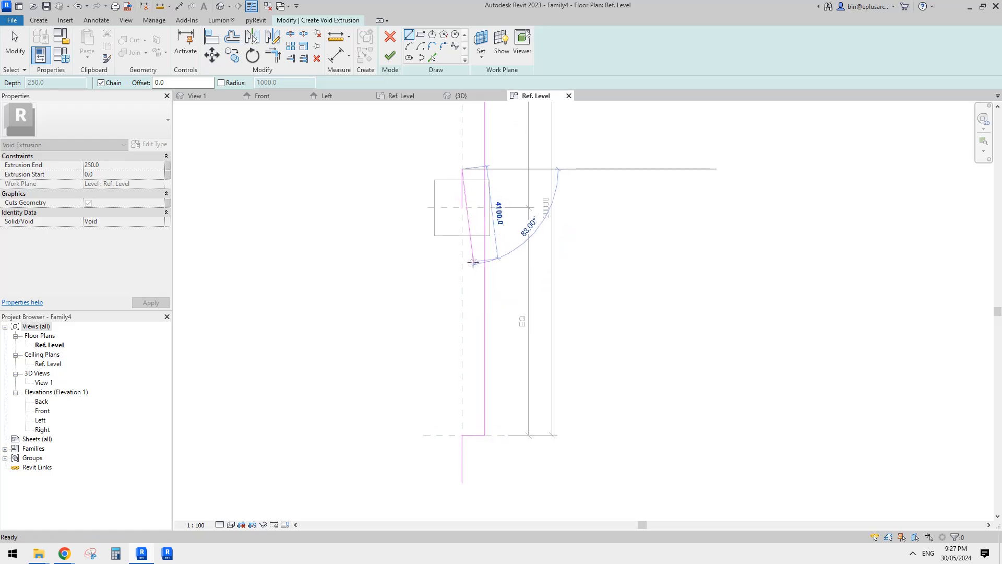
{"action": "key", "text": "Escape"}
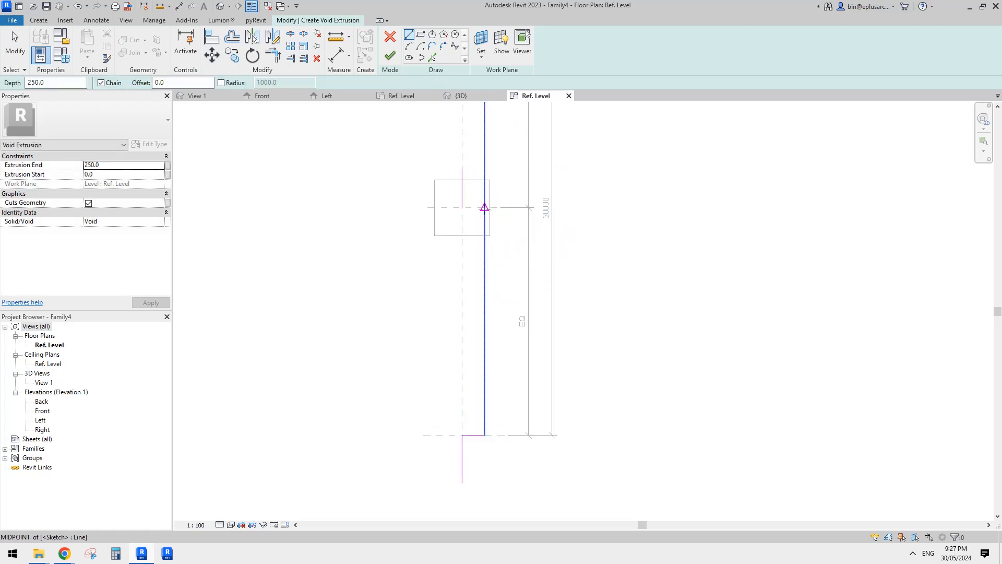
Draw a short vertical line up from the midpoint of a temporary diagonal between the center intersection and lower outer corner, and delete the diagonal.
{"action": "left_click", "coordinate": [462, 207]}
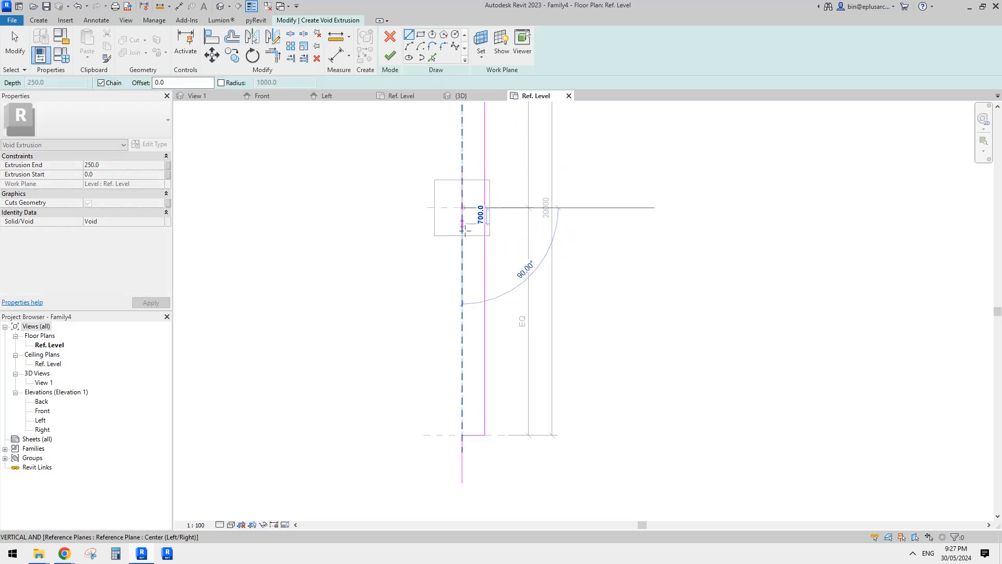
{"action": "left_click", "coordinate": [484, 432]}
{"action": "key", "text": "Escape"}
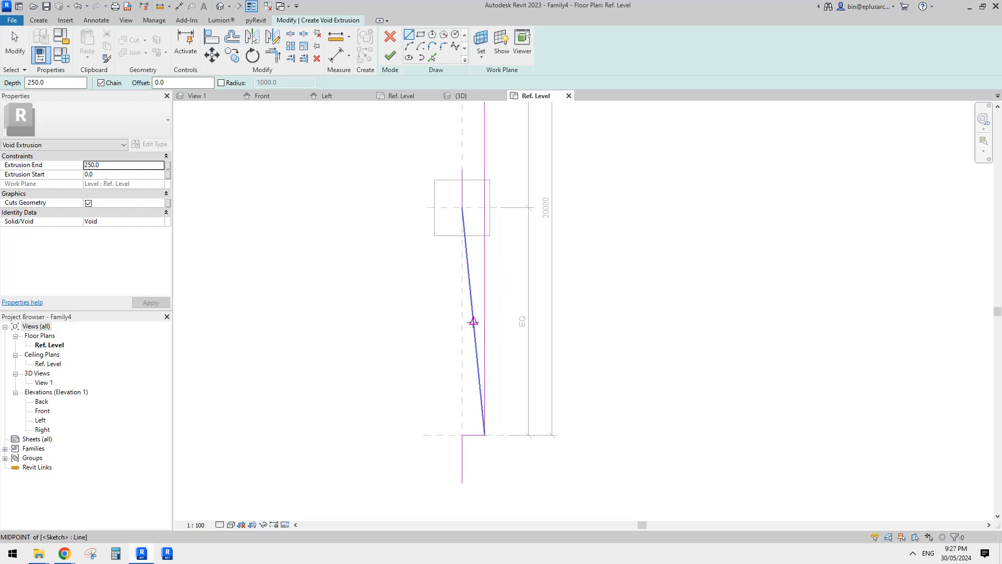
{"action": "left_click", "coordinate": [473, 321]}
{"action": "left_click", "coordinate": [474, 268]}
{"action": "key", "text": "Escape"}
{"action": "key", "text": "Escape"}
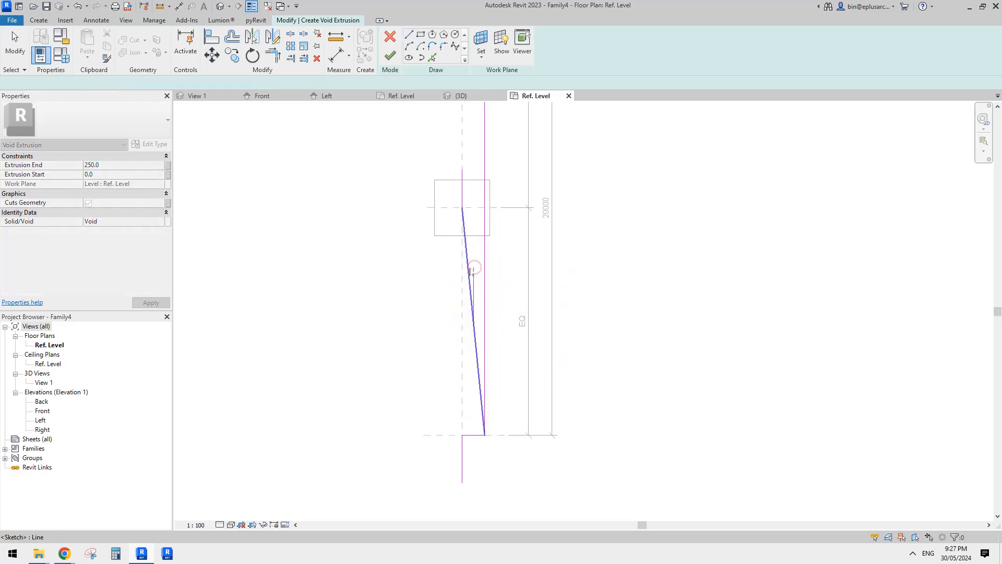
{"action": "left_click", "coordinate": [468, 263]}
{"action": "key", "text": "Delete"}
Draw a short vertical guide line up from the midpoint of a temporary diagonal between the existing guide's lower end and lower inner corner, and delete the diagonal.
{"action": "middle_click_drag", "start_coordinate": [479, 325], "coordinate": [495, 304]}
{"action": "scroll", "coordinate": [491, 301], "scroll_direction": "up", "scroll_amount": 1}
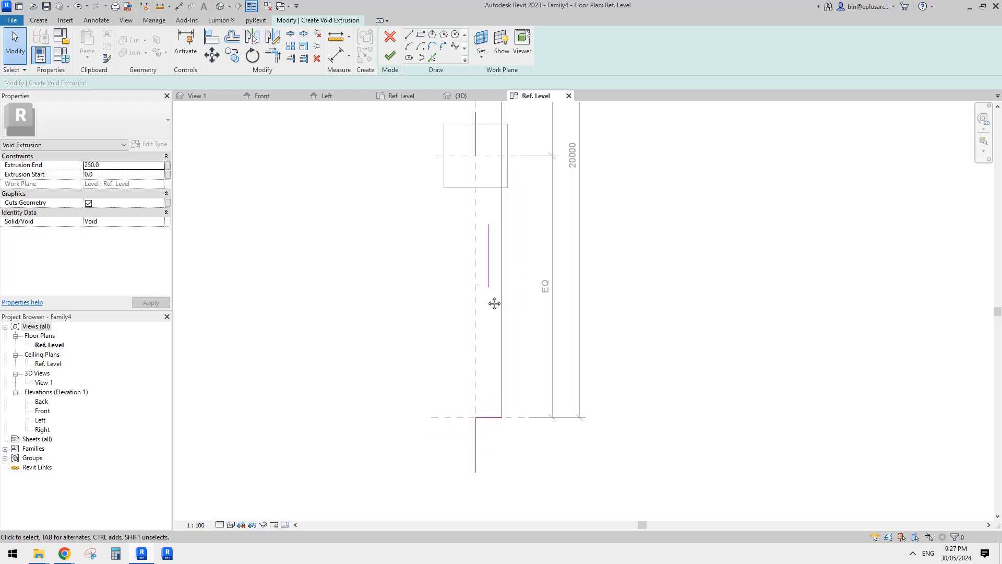
{"action": "left_click", "coordinate": [409, 35]}
{"action": "left_click", "coordinate": [491, 287]}
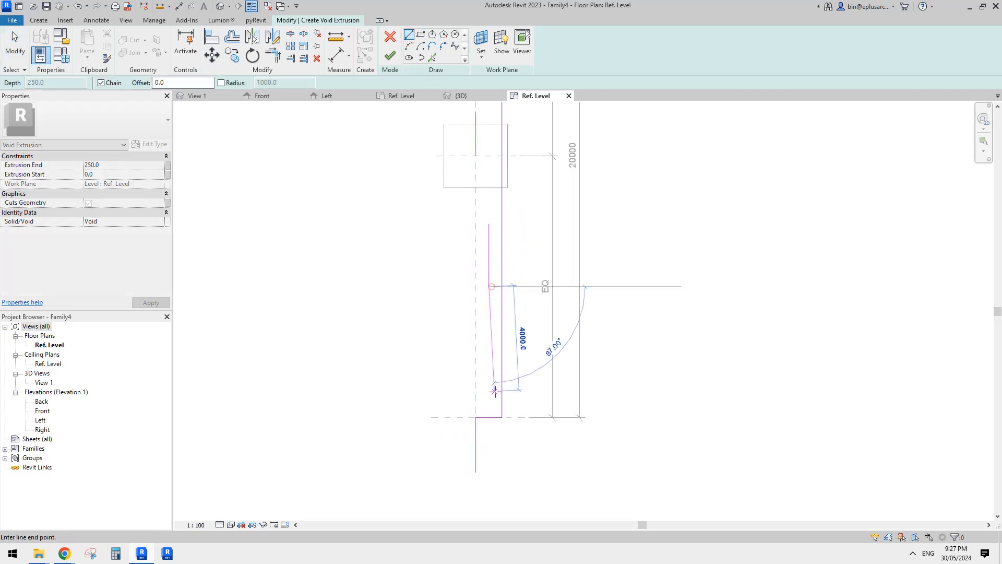
{"action": "left_click", "coordinate": [475, 417]}
{"action": "key", "text": "Escape"}
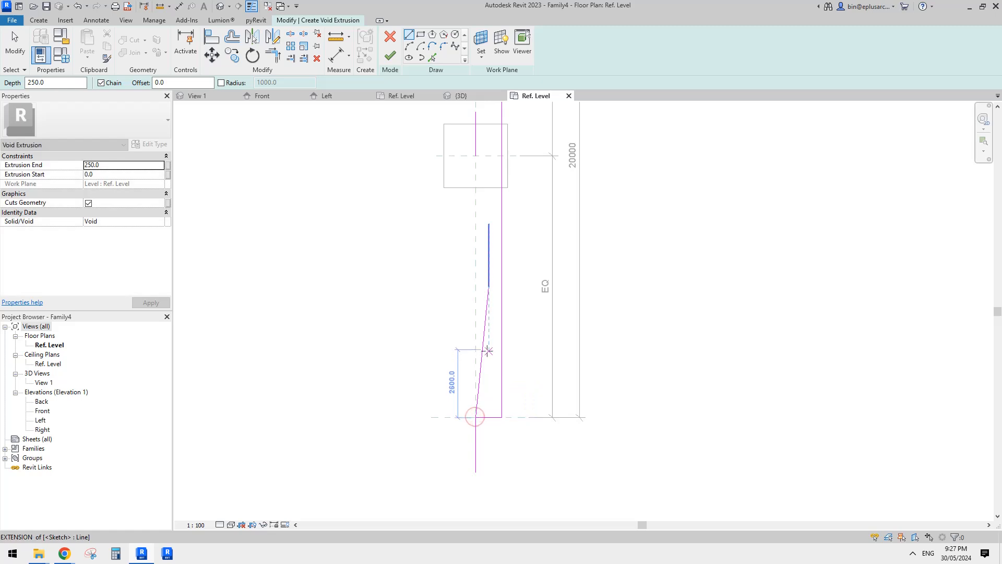
{"action": "left_click", "coordinate": [483, 347]}
{"action": "key", "text": "Escape"}
{"action": "key", "text": "Escape"}
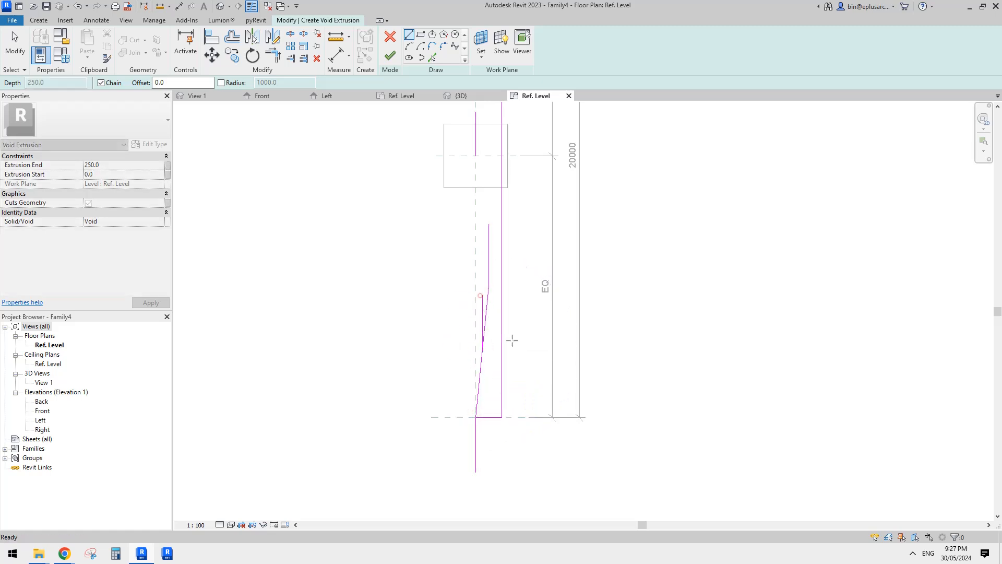
{"action": "left_click", "coordinate": [481, 374]}
{"action": "key", "text": "Delete"}
{"action": "scroll", "coordinate": [470, 345], "scroll_direction": "up", "scroll_amount": 1}
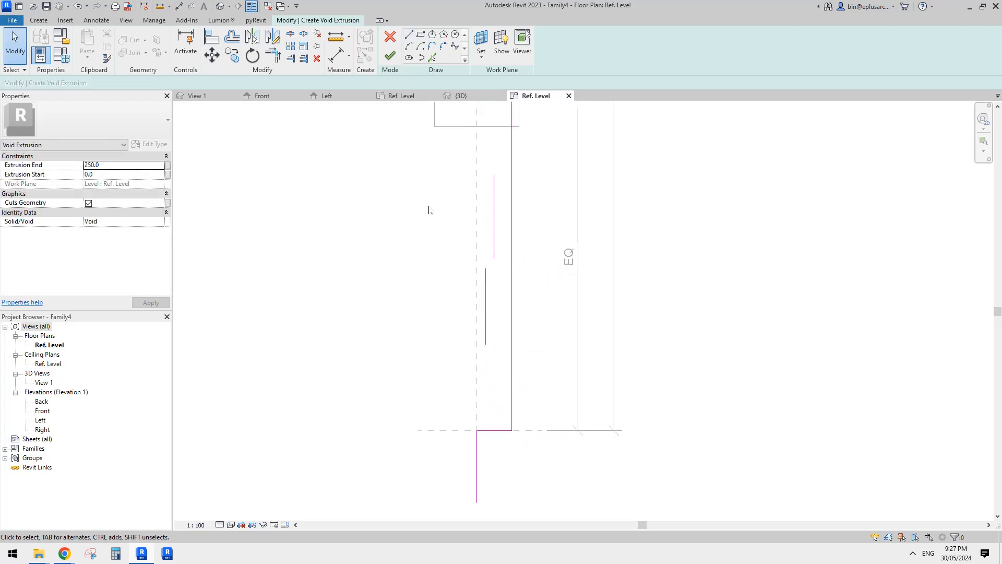
Draw a start-end-radius arc of about 12625 mm from the lower inner corner to the new guide's lower end, tangent to the vertical line below.
{"action": "left_click", "coordinate": [409, 46]}
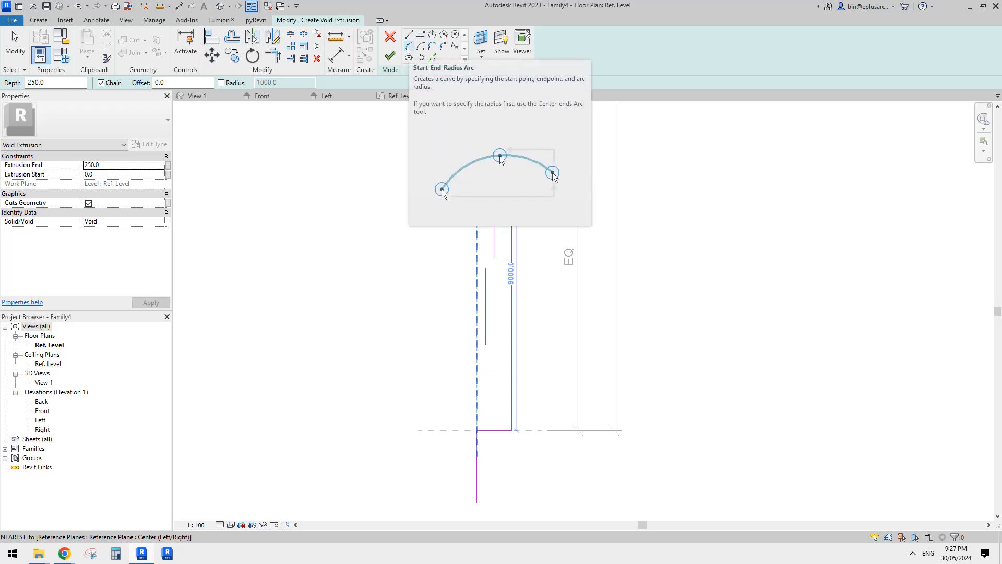
{"action": "left_click", "coordinate": [409, 47]}
{"action": "left_click", "coordinate": [477, 431]}
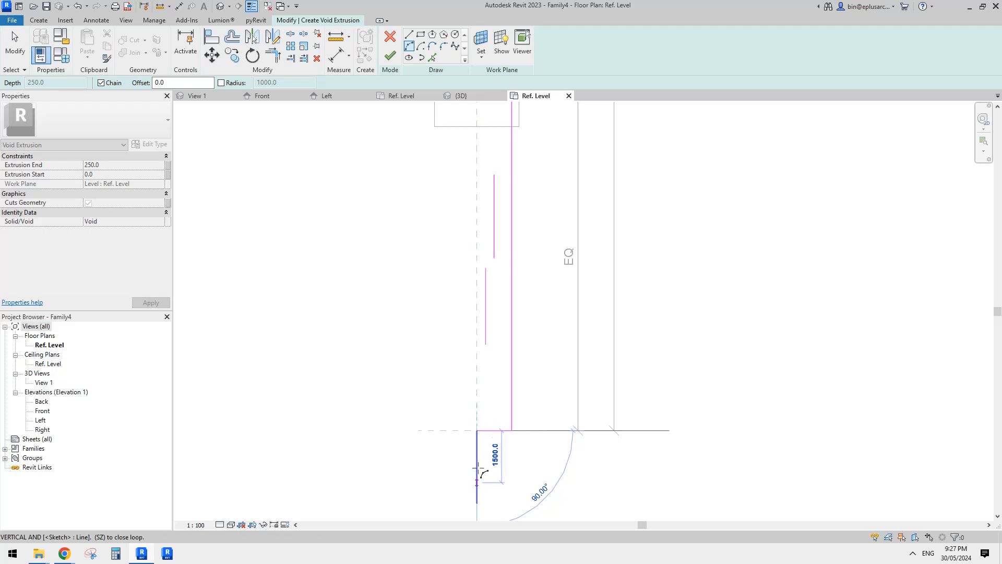
{"action": "left_click", "coordinate": [486, 344]}
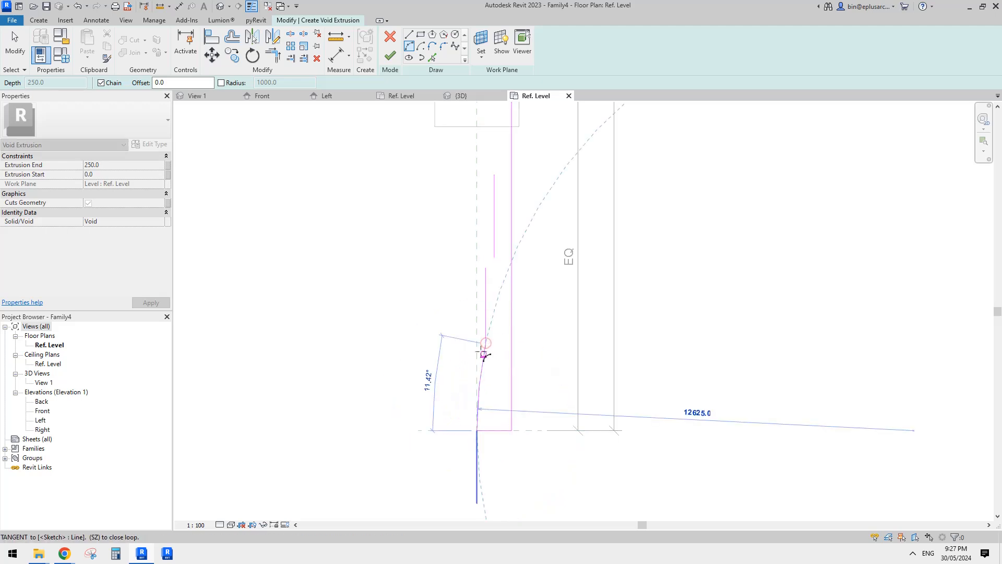
{"action": "scroll", "coordinate": [477, 448], "scroll_direction": "up", "scroll_amount": 1}
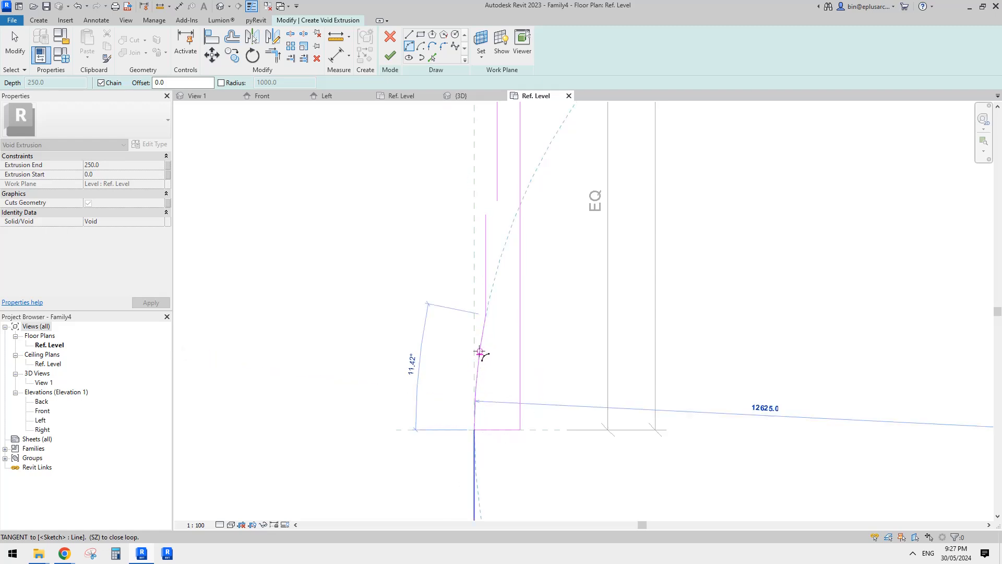
{"action": "left_click", "coordinate": [477, 371]}
{"action": "middle_click_drag", "start_coordinate": [487, 418], "coordinate": [488, 372]}
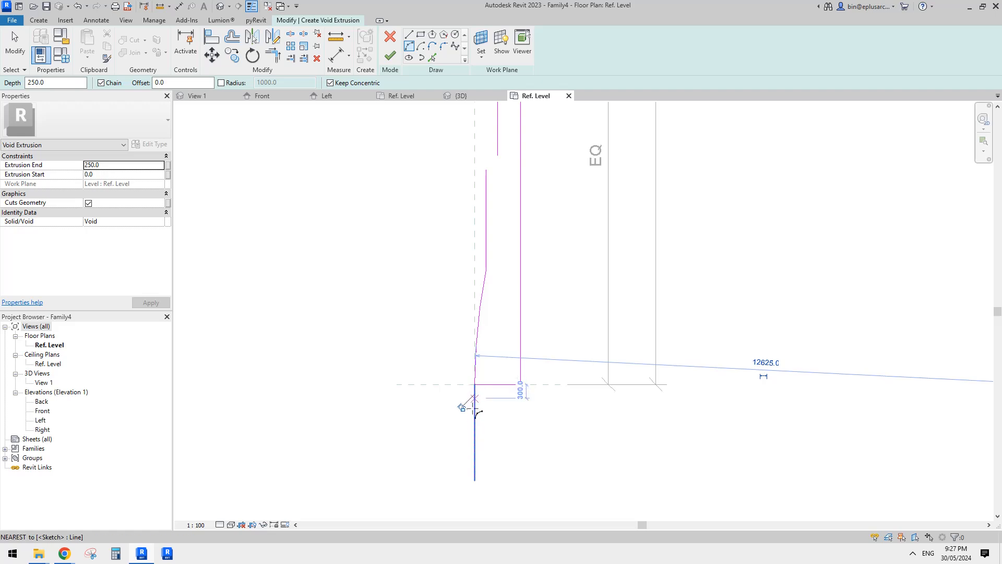
{"action": "scroll", "coordinate": [488, 378], "scroll_direction": "down", "scroll_amount": 1}
{"action": "middle_click_drag", "start_coordinate": [489, 377], "coordinate": [487, 420]}
{"action": "key", "text": "Escape"}
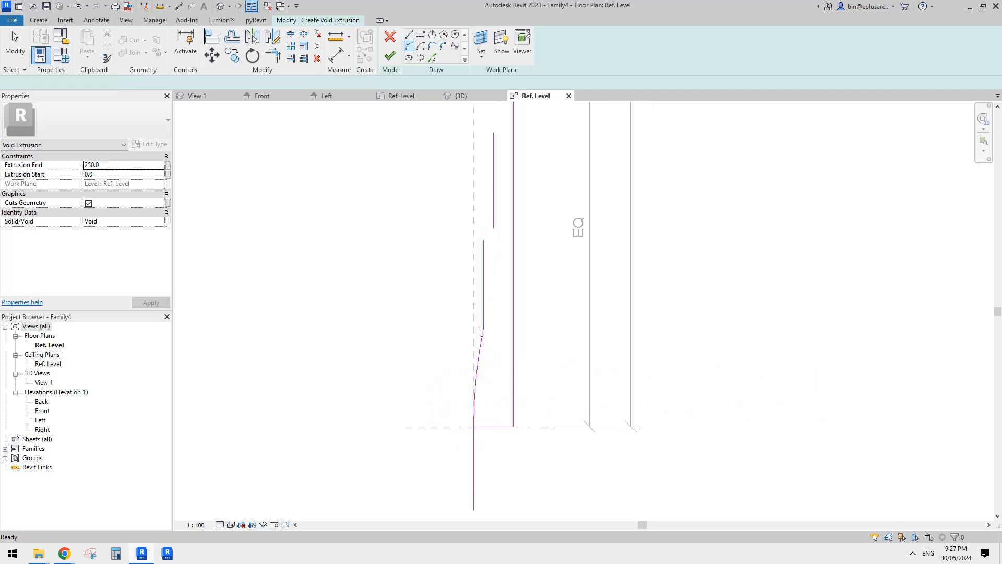
Mirror the arc upward about a drawn horizontal axis through its upper end.
{"action": "left_click", "coordinate": [481, 350]}
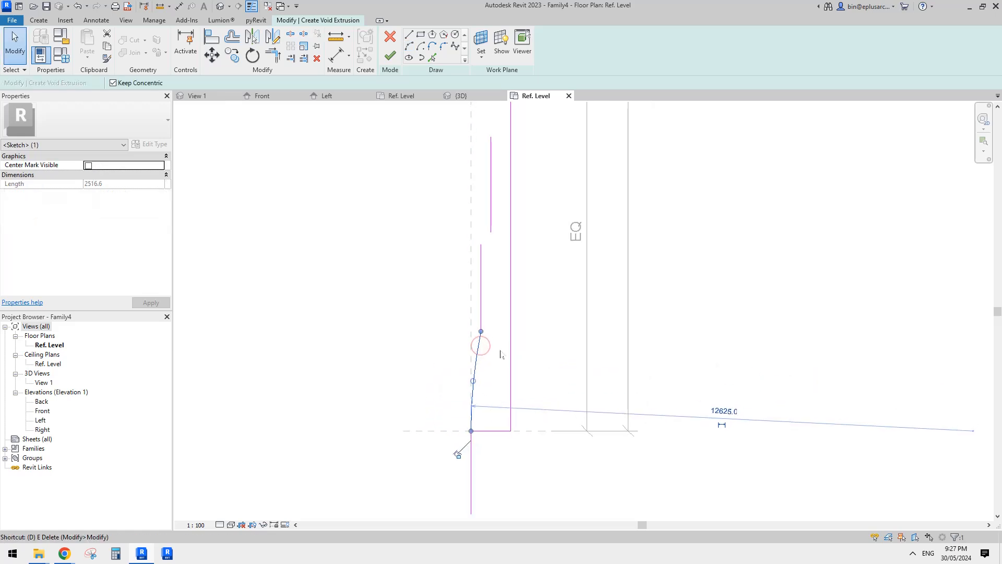
{"action": "key", "text": "d"}
{"action": "key", "text": "m"}
{"action": "left_click", "coordinate": [501, 331]}
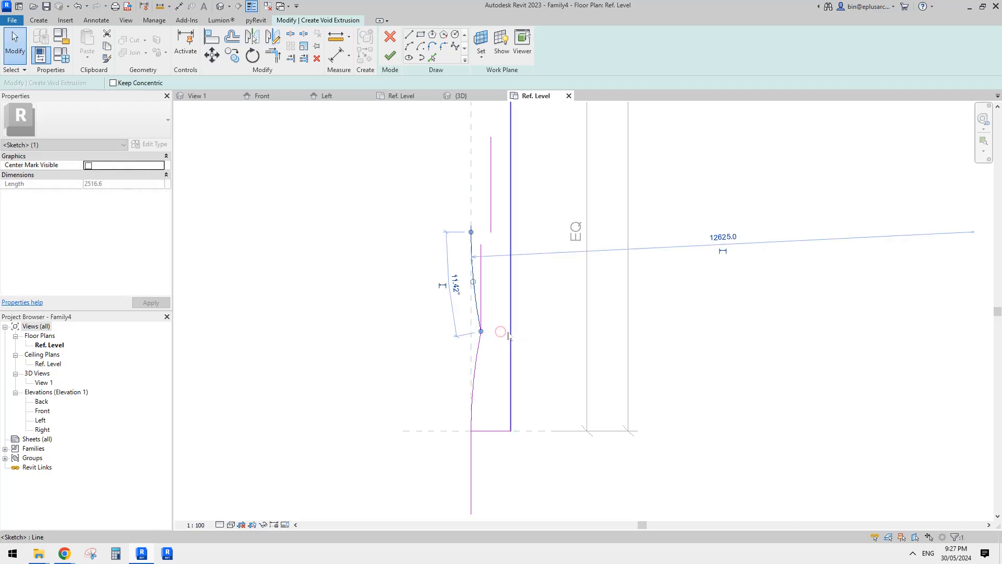
Mirror the upper arc about the short vertical guide line to form an S-curve, and delete the guide and the intermediate arc.
{"action": "key", "text": "m"}
{"action": "key", "text": "m"}
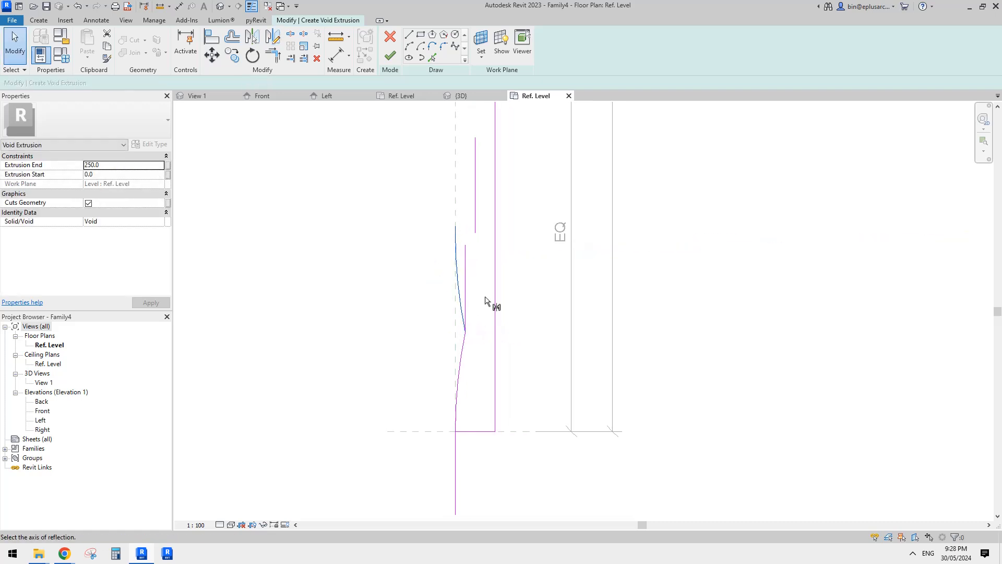
{"action": "left_click", "coordinate": [466, 266]}
{"action": "key", "text": "Escape"}
{"action": "left_click", "coordinate": [466, 269]}
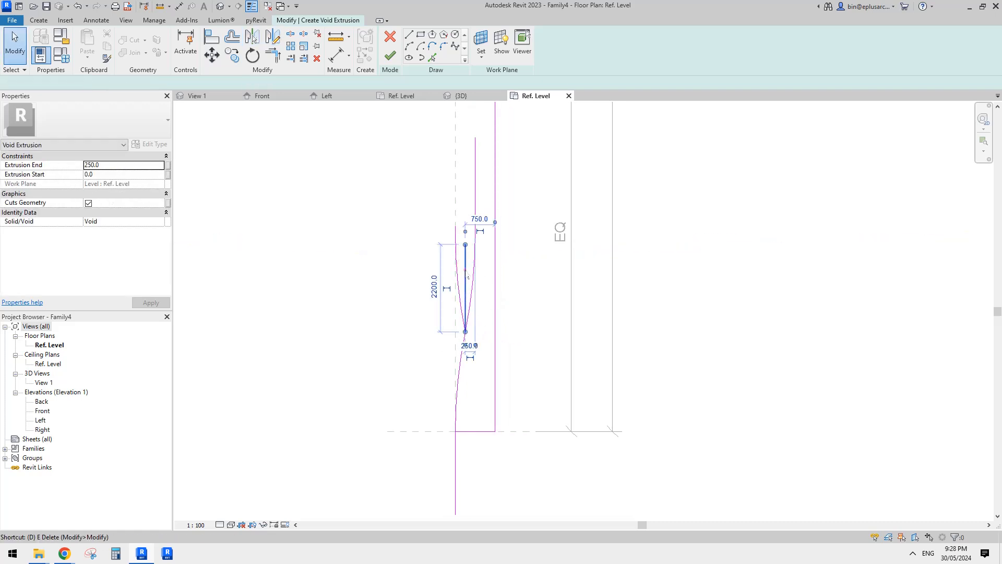
{"action": "key", "text": "Delete"}
{"action": "left_click", "coordinate": [458, 277]}
{"action": "key", "text": "Delete"}
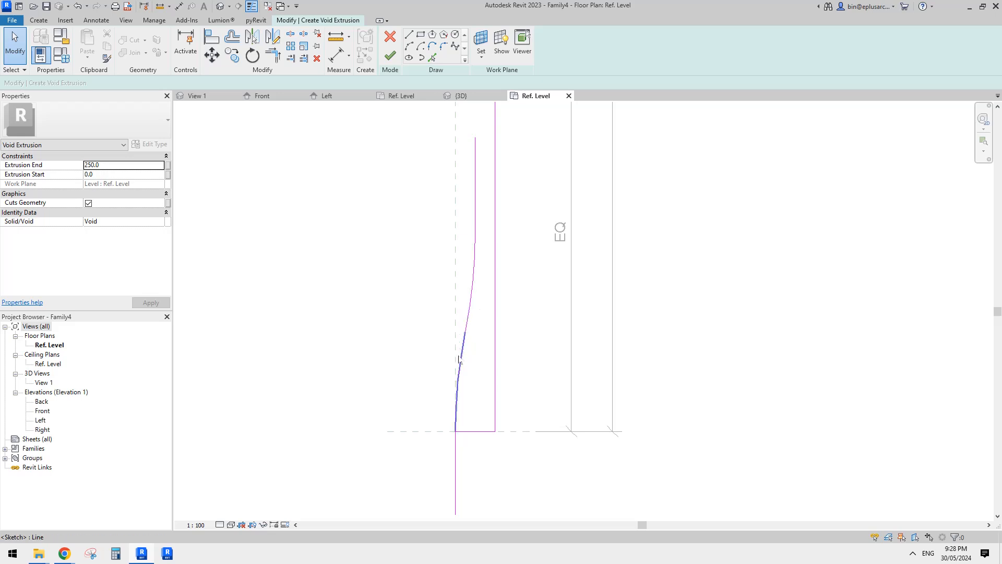
Delete the vertical guide line above the S-curve and the one below the lower reference plane.
{"action": "left_click", "coordinate": [470, 310]}
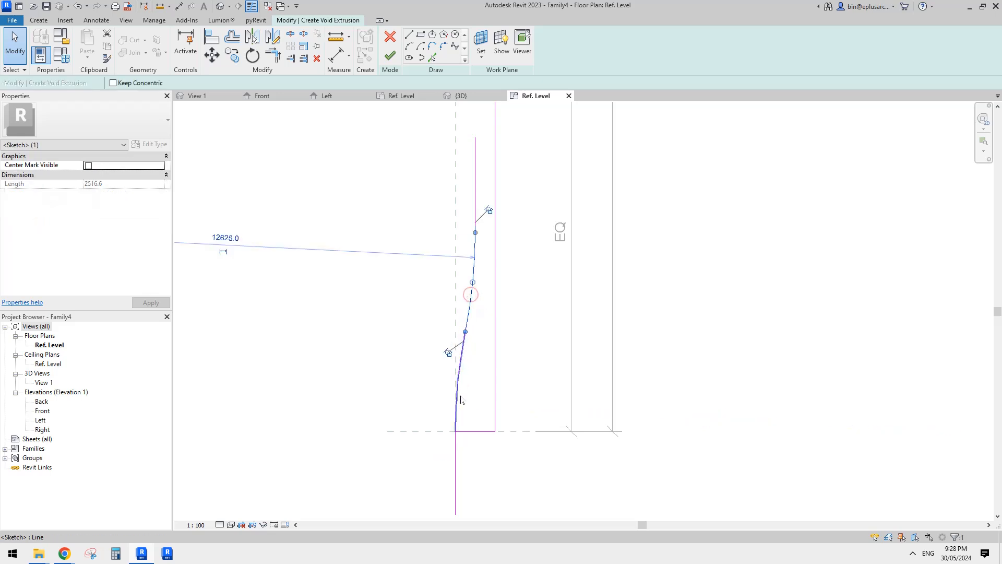
{"action": "middle_click_drag", "start_coordinate": [476, 324], "coordinate": [479, 340]}
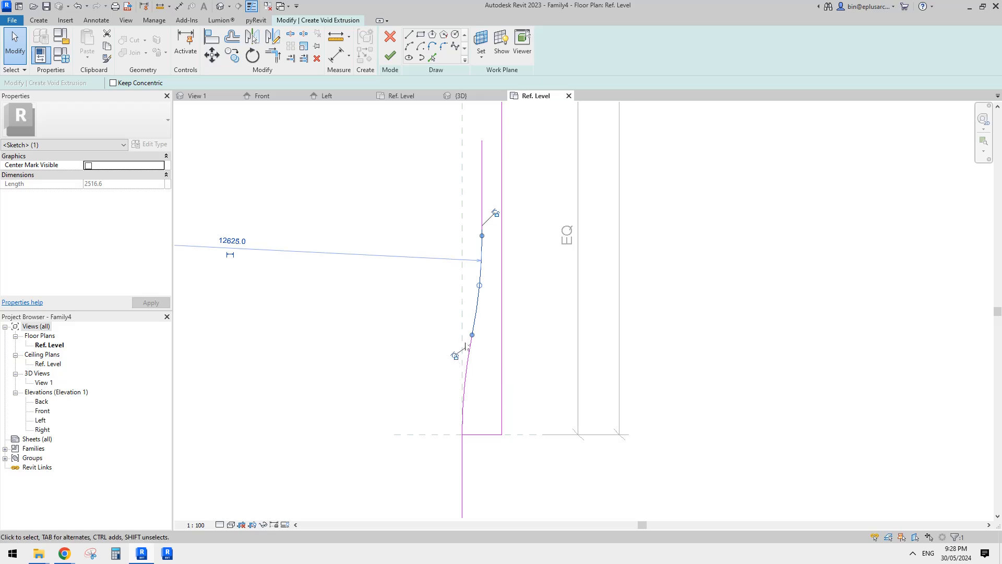
{"action": "scroll", "coordinate": [490, 287], "scroll_direction": "down", "scroll_amount": 1}
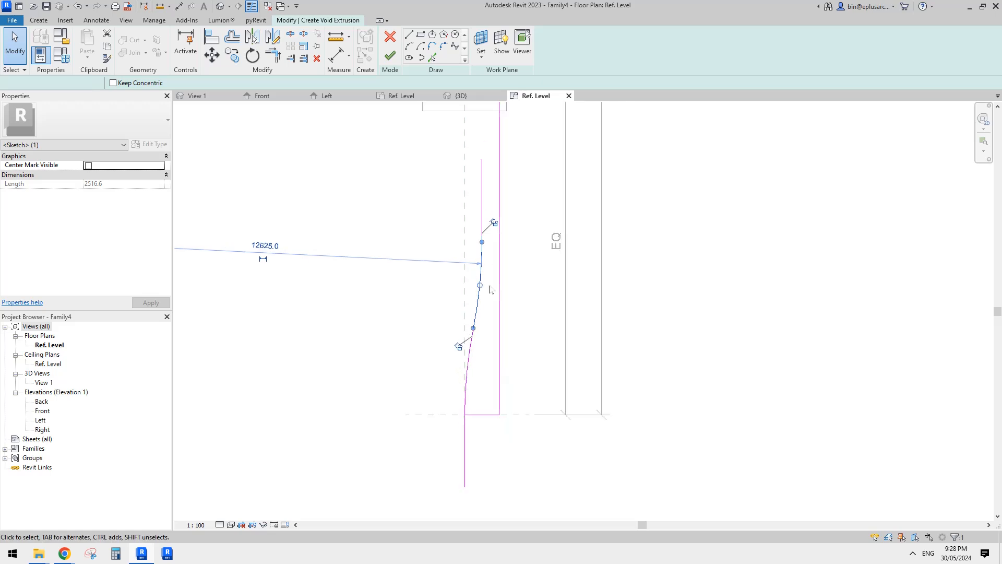
{"action": "left_click", "coordinate": [490, 287]}
{"action": "scroll", "coordinate": [485, 244], "scroll_direction": "down", "scroll_amount": 2}
{"action": "mouse_move", "coordinate": [484, 223]}
{"action": "middle_mouse_down"}
{"action": "mouse_move", "coordinate": [485, 247]}
{"action": "mouse_move", "coordinate": [502, 250]}
{"action": "middle_mouse_up"}
{"action": "left_click", "coordinate": [483, 242]}
{"action": "key", "text": "Delete"}
{"action": "left_click", "coordinate": [471, 438]}
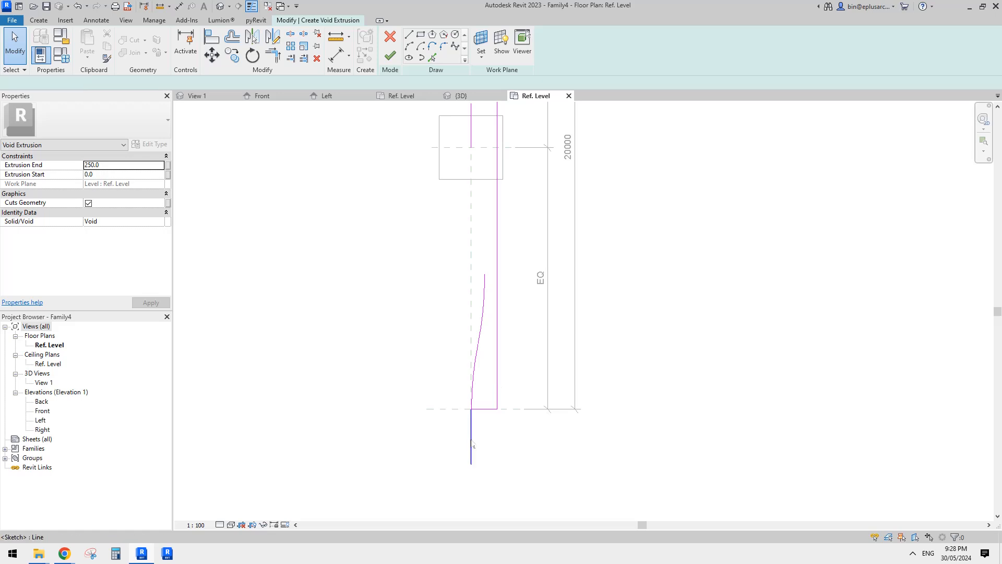
{"action": "key", "text": "Delete"}
Mirror both arcs of the S-curve upward about a drawn horizontal axis through the curve's upper end.
{"action": "left_click", "coordinate": [477, 364]}
{"action": "left_click", "coordinate": [496, 309], "text": "ctrl"}
{"action": "middle_click_drag", "start_coordinate": [496, 309], "coordinate": [471, 312]}
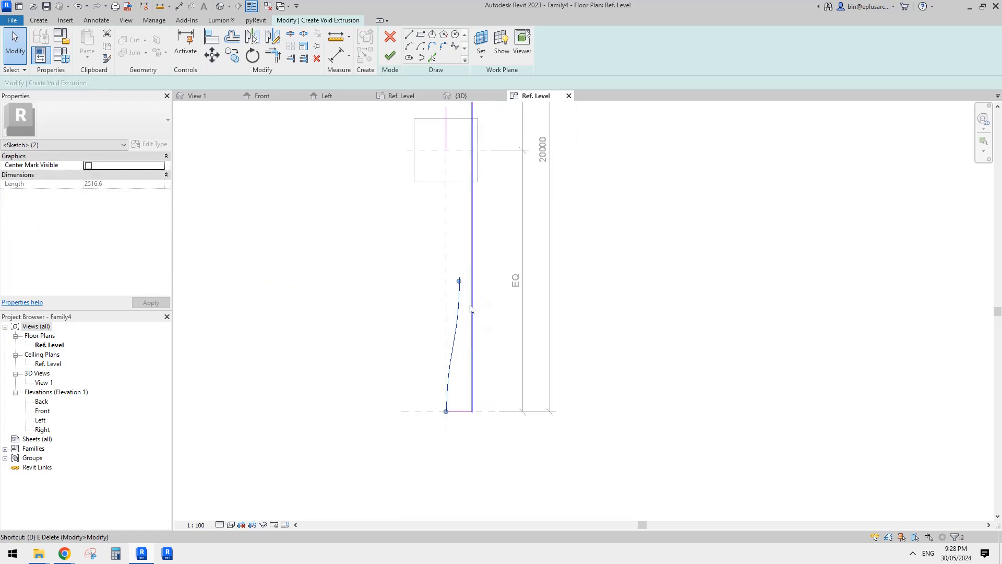
{"action": "key", "text": "m"}
{"action": "scroll", "coordinate": [459, 277], "scroll_direction": "up", "scroll_amount": 2}
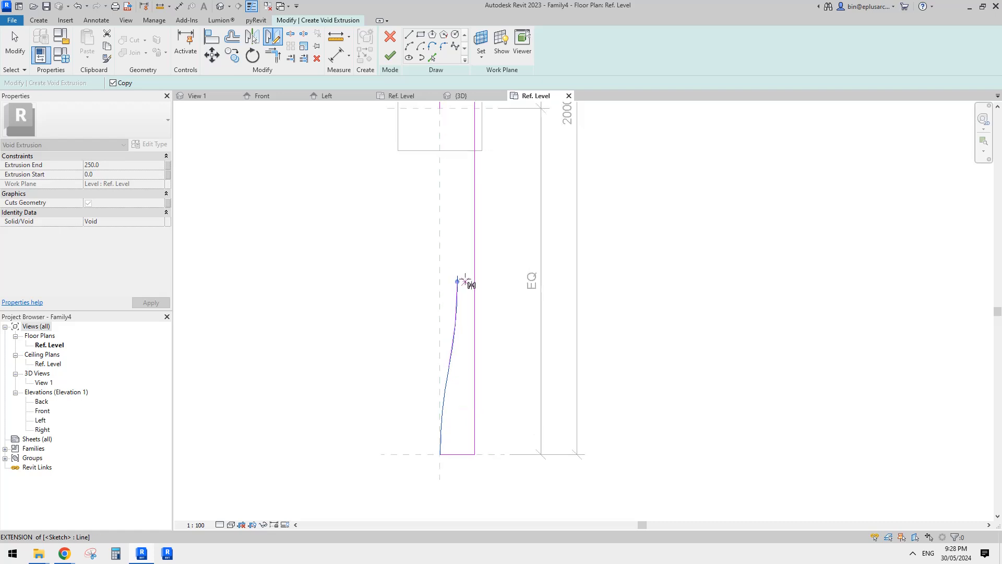
{"action": "left_click", "coordinate": [457, 281]}
{"action": "left_click", "coordinate": [500, 282]}
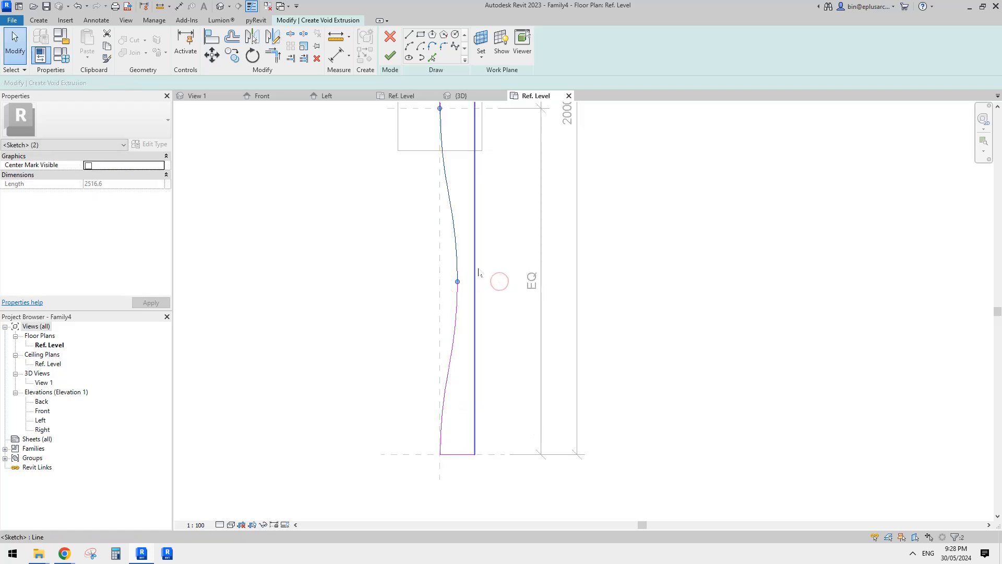
{"action": "scroll", "coordinate": [485, 320], "scroll_direction": "down", "scroll_amount": 1}
{"action": "mouse_move", "coordinate": [478, 290]}
{"action": "middle_mouse_down"}
{"action": "mouse_move", "coordinate": [485, 320]}
{"action": "mouse_move", "coordinate": [487, 306]}
{"action": "middle_mouse_up"}
{"action": "key", "text": "Escape"}
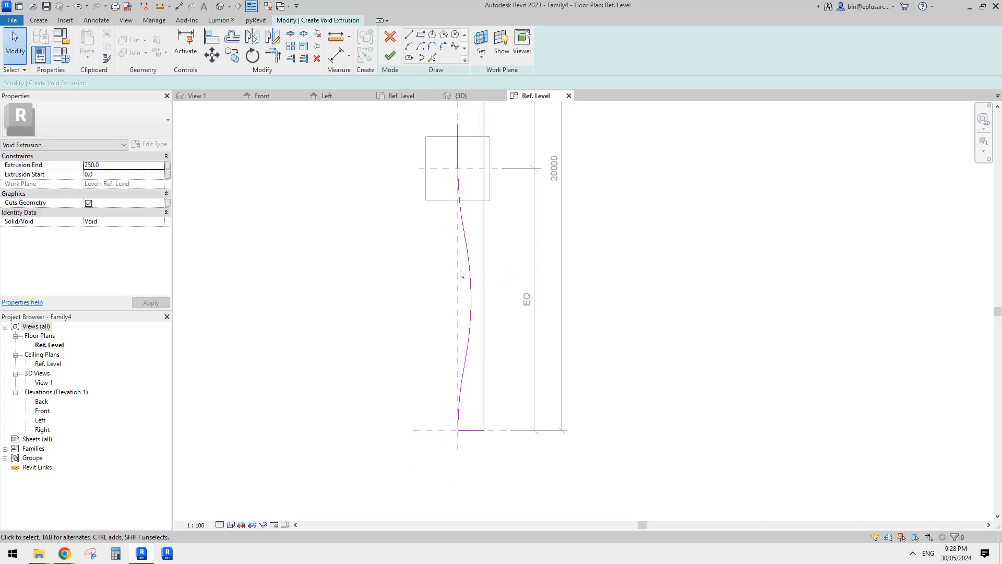
Delete the short vertical guide line above the center intersection.
{"action": "middle_click_drag", "start_coordinate": [457, 208], "coordinate": [444, 307]}
{"action": "left_click", "coordinate": [443, 256]}
{"action": "key", "text": "Delete"}
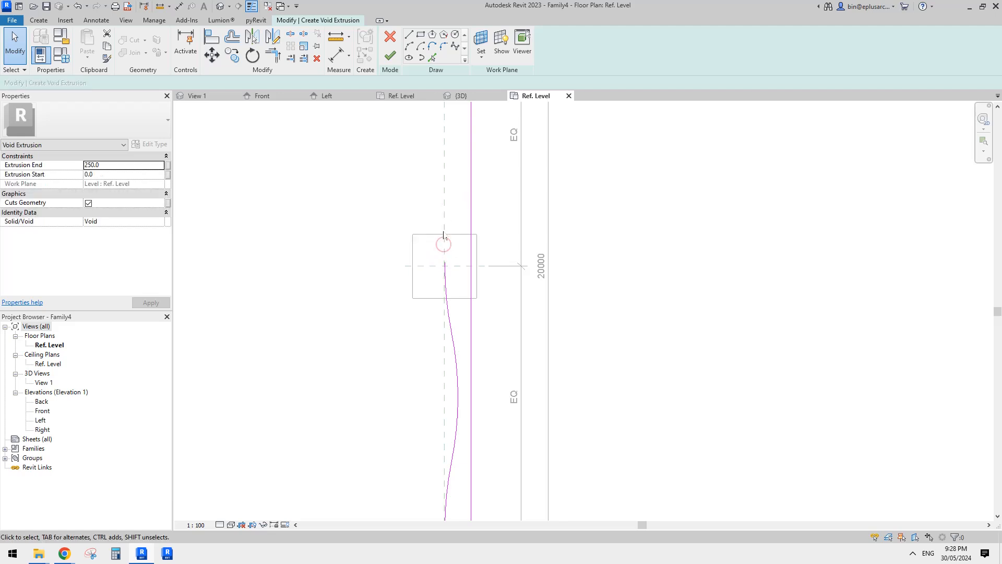
Mirror the four-arc curve about a horizontal axis through the center intersection to close the upper half of the void outline.
{"action": "scroll", "coordinate": [444, 238], "scroll_direction": "down", "scroll_amount": 2}
{"action": "mouse_move", "coordinate": [403, 207]}
{"action": "left_mouse_down"}
{"action": "mouse_move", "coordinate": [462, 381]}
{"action": "mouse_move", "coordinate": [459, 457]}
{"action": "left_mouse_up"}
{"action": "middle_click_drag", "start_coordinate": [476, 394], "coordinate": [470, 395]}
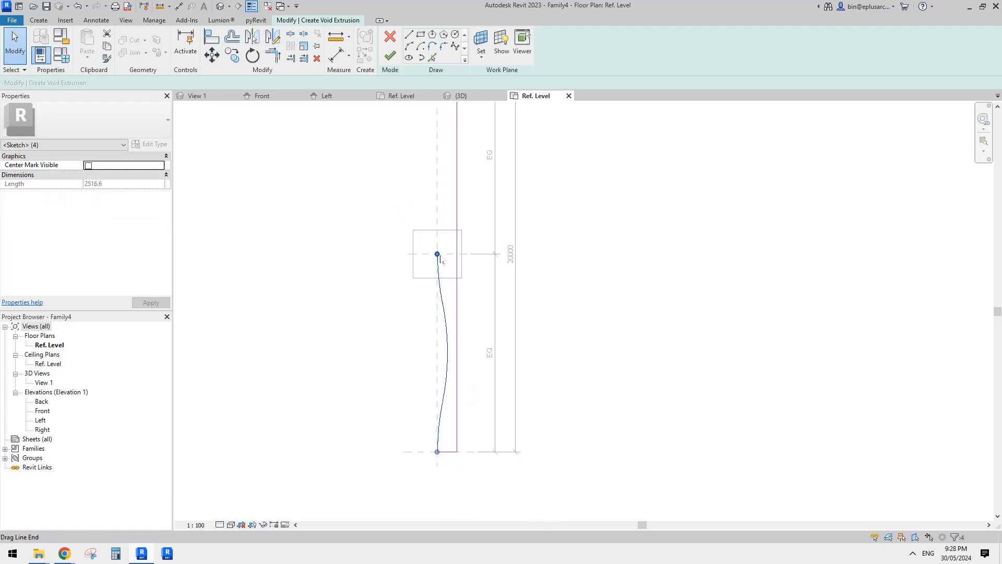
{"action": "middle_click_drag", "start_coordinate": [440, 260], "coordinate": [427, 266]}
{"action": "key", "text": "m"}
{"action": "left_click", "coordinate": [425, 260]}
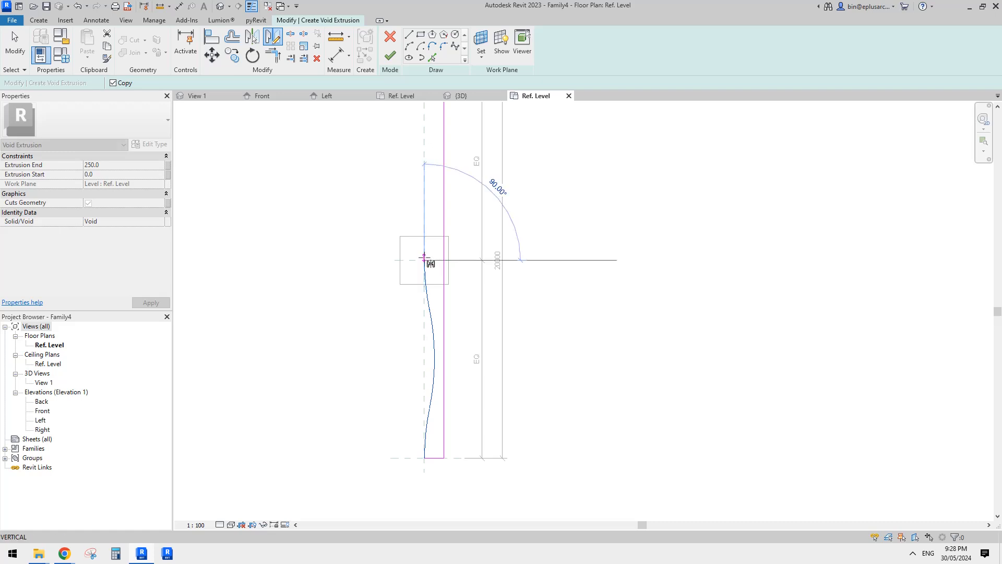
{"action": "left_click", "coordinate": [377, 260]}
{"action": "scroll", "coordinate": [441, 266], "scroll_direction": "down", "scroll_amount": 1}
{"action": "middle_click_drag", "start_coordinate": [441, 271], "coordinate": [450, 292]}
{"action": "scroll", "coordinate": [449, 292], "scroll_direction": "down", "scroll_amount": 1}
{"action": "key", "text": "Escape"}
{"action": "middle_click_drag", "start_coordinate": [468, 292], "coordinate": [471, 306]}
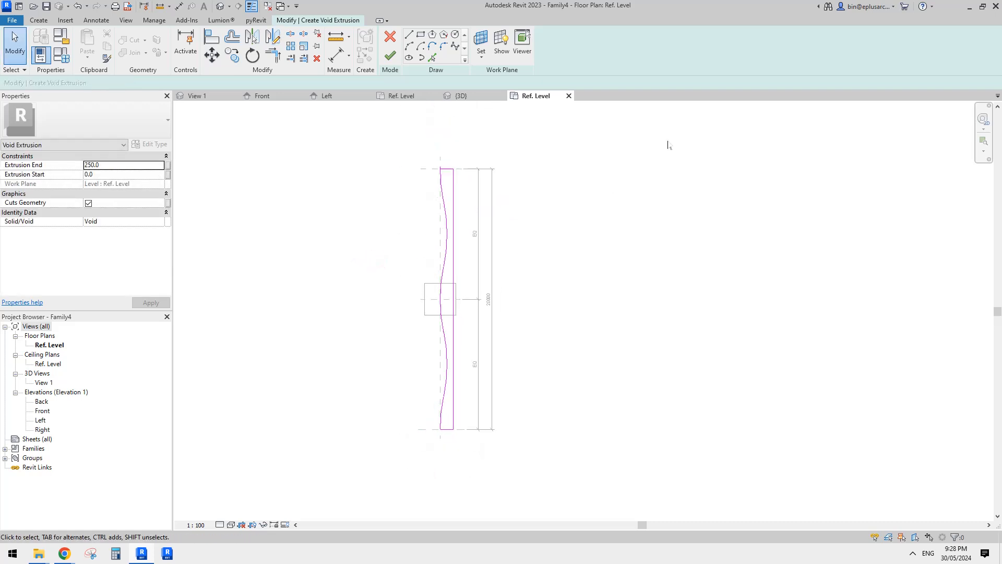
Finish the wavy void extrusion sketch and deselect the void.
{"action": "scroll", "coordinate": [546, 284], "scroll_direction": "up", "scroll_amount": 2}
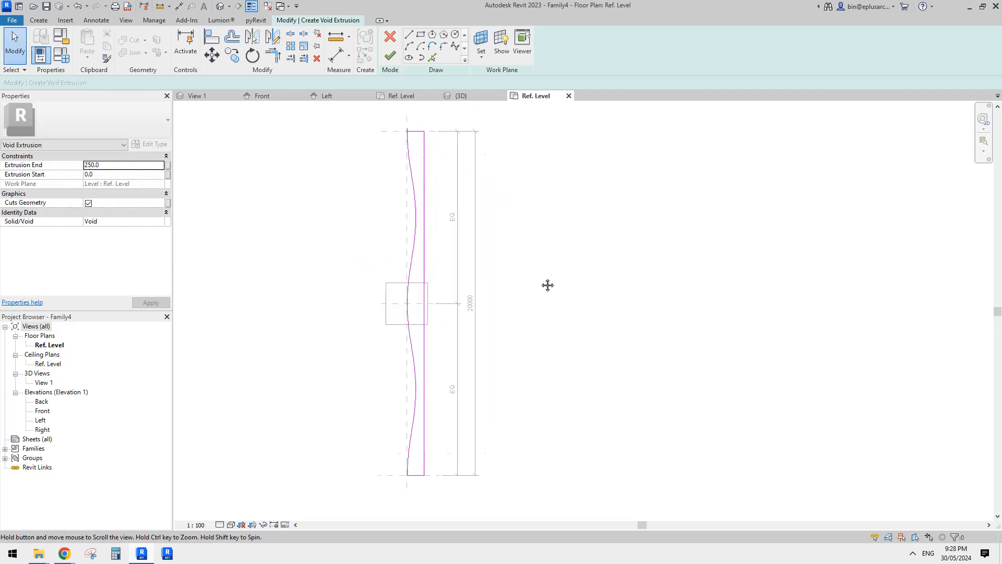
{"action": "left_click", "coordinate": [393, 63]}
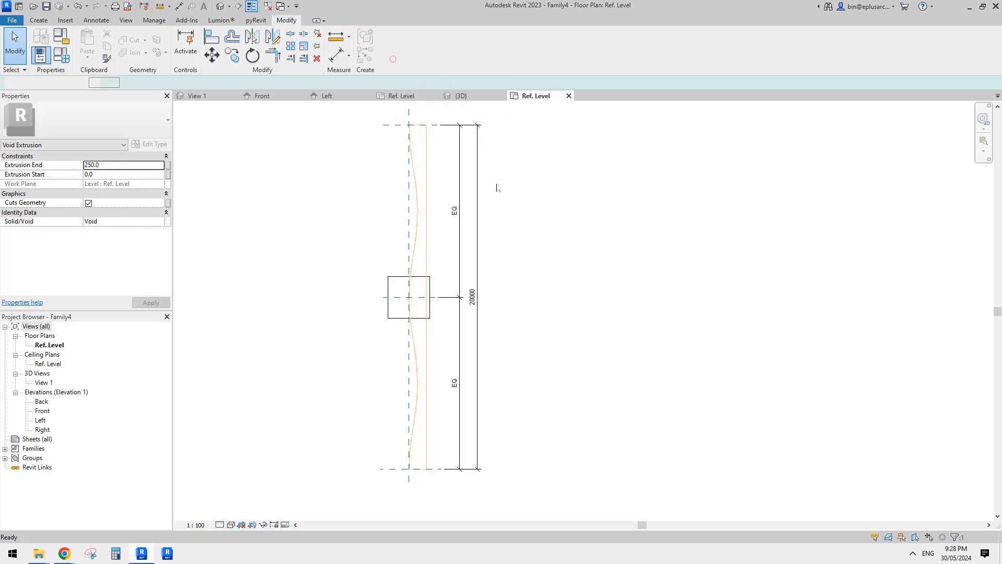
{"action": "scroll", "coordinate": [515, 264], "scroll_direction": "up", "scroll_amount": 2}
{"action": "key", "text": "Escape"}
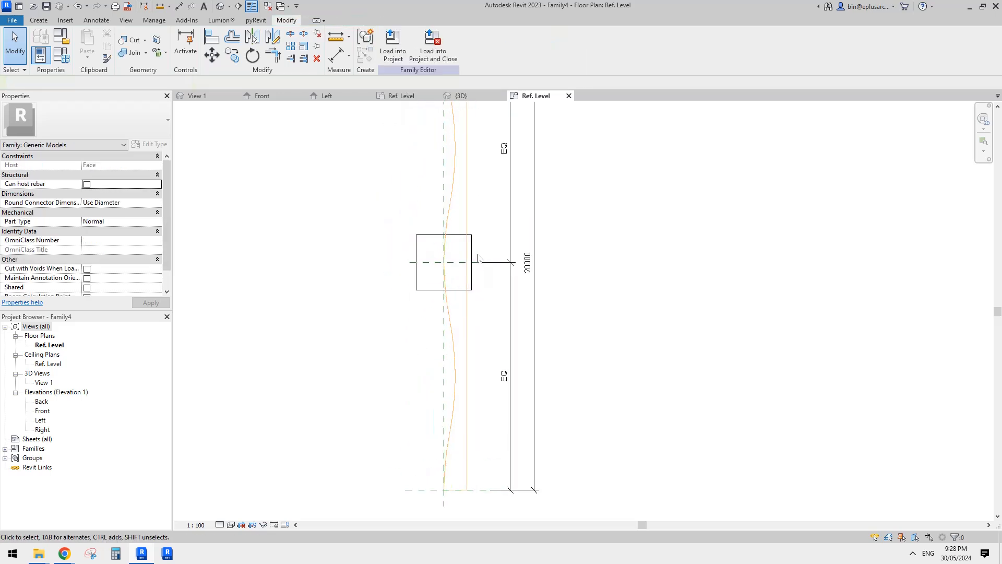
Stretch the solid host extrusion to about 10400 mm above the center plane and down just past the lower reference plane.
{"action": "left_click", "coordinate": [472, 272]}
{"action": "scroll", "coordinate": [481, 296], "scroll_direction": "down", "scroll_amount": 2}
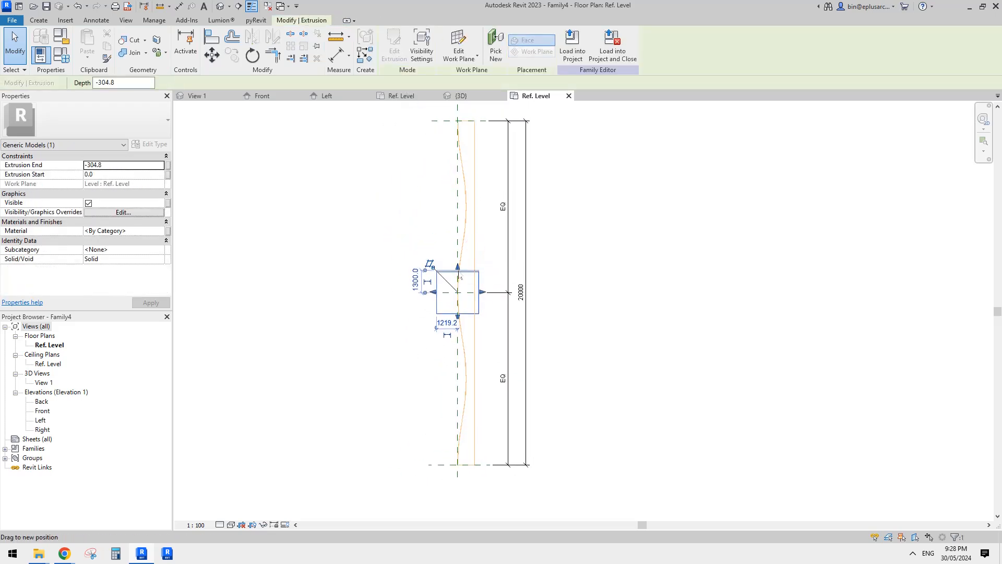
{"action": "left_click_drag", "start_coordinate": [458, 268], "coordinate": [458, 114]}
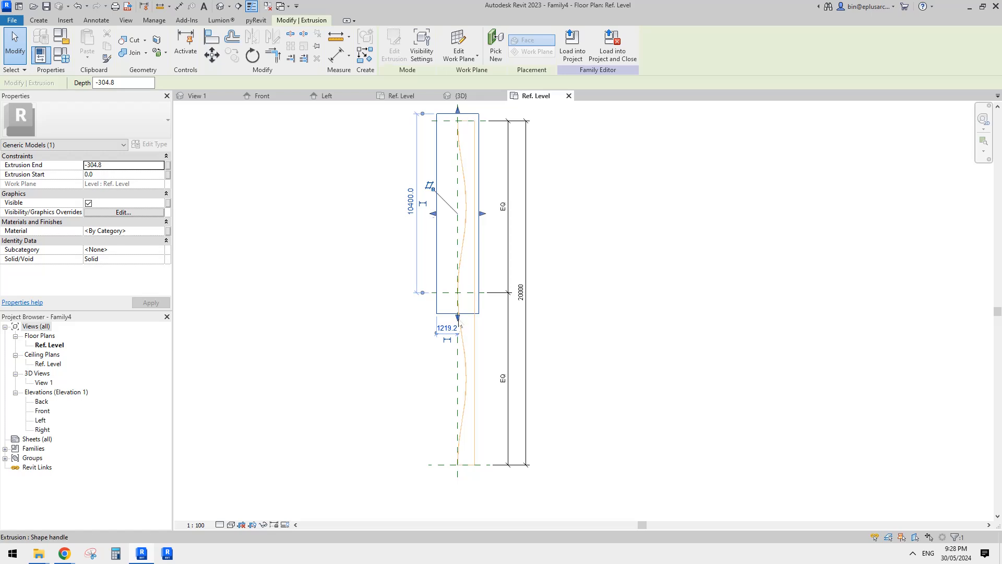
{"action": "left_click_drag", "start_coordinate": [458, 317], "coordinate": [460, 472]}
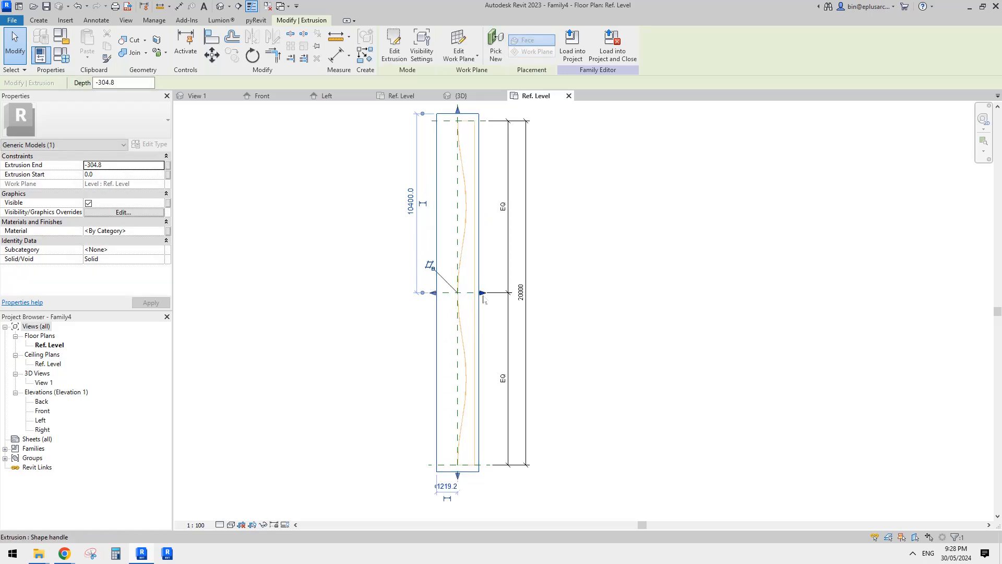
{"action": "key", "text": "Escape"}
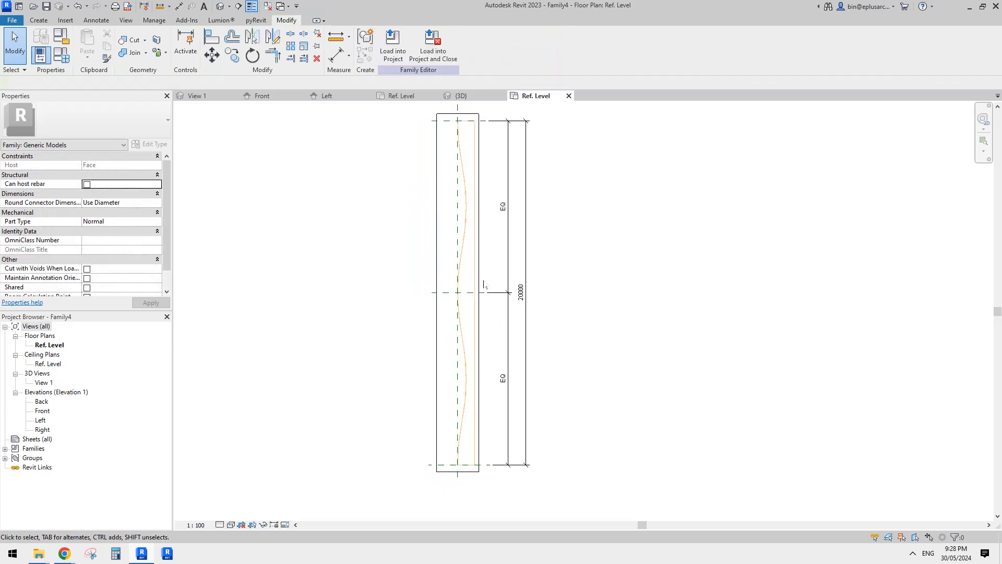
{"action": "left_click", "coordinate": [135, 40]}
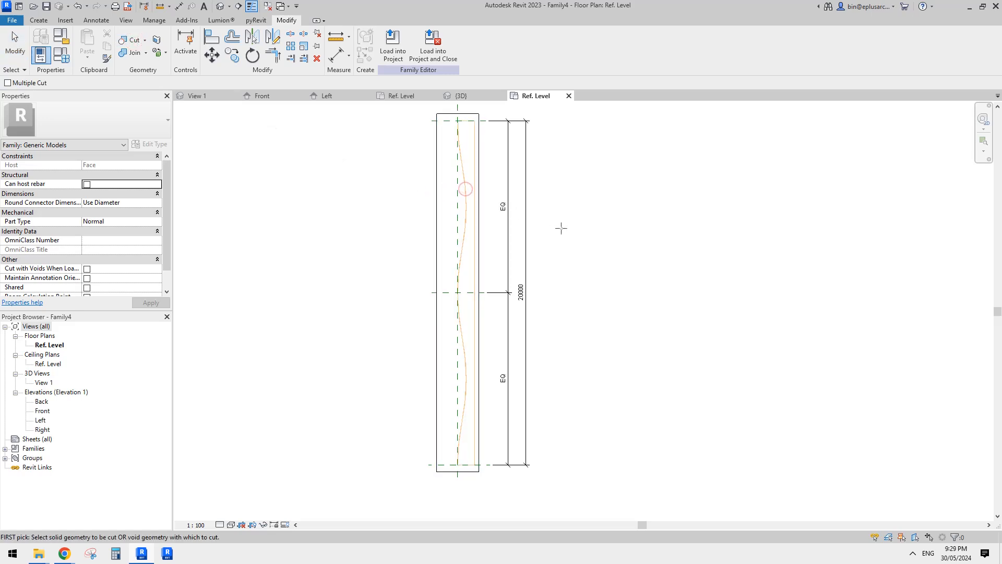
{"action": "key", "text": "Escape"}
{"action": "middle_click_drag", "start_coordinate": [479, 234], "coordinate": [473, 223]}
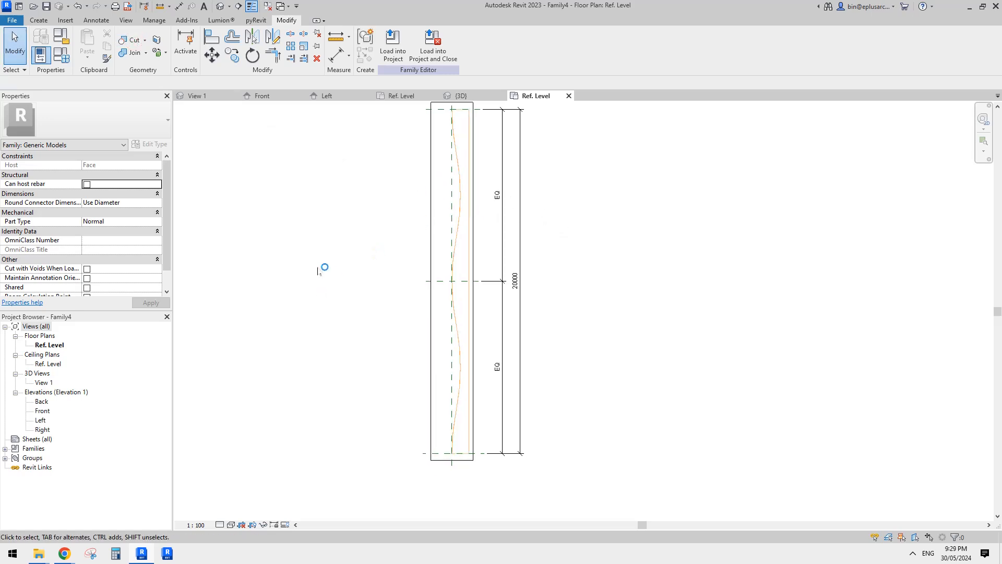
In the 3D view, set the wavy void extrusion's end to -100 mm so it runs down into the host.
{"action": "left_click", "coordinate": [222, 7]}
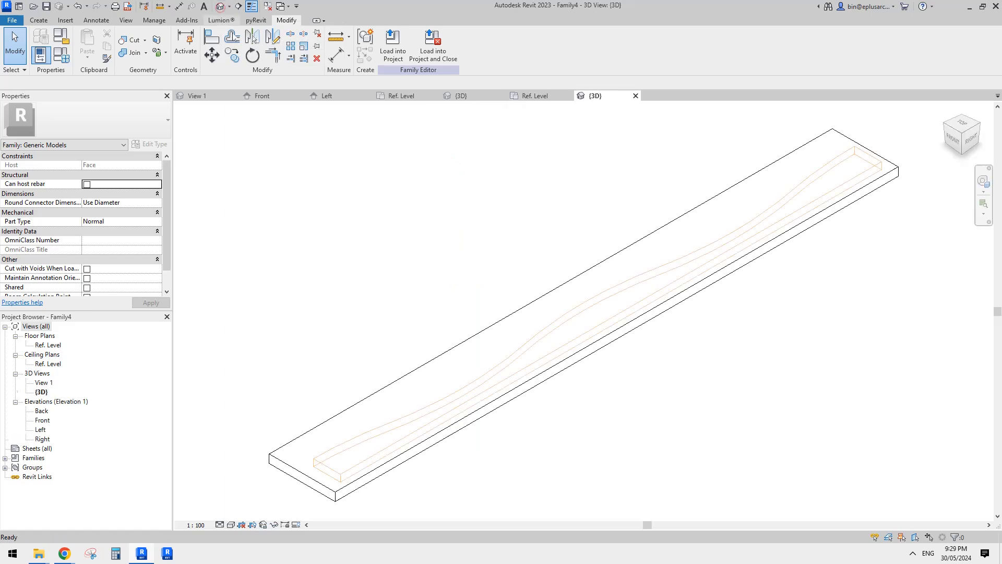
{"action": "middle_click_drag", "start_coordinate": [564, 251], "coordinate": [574, 140], "text": "shift"}
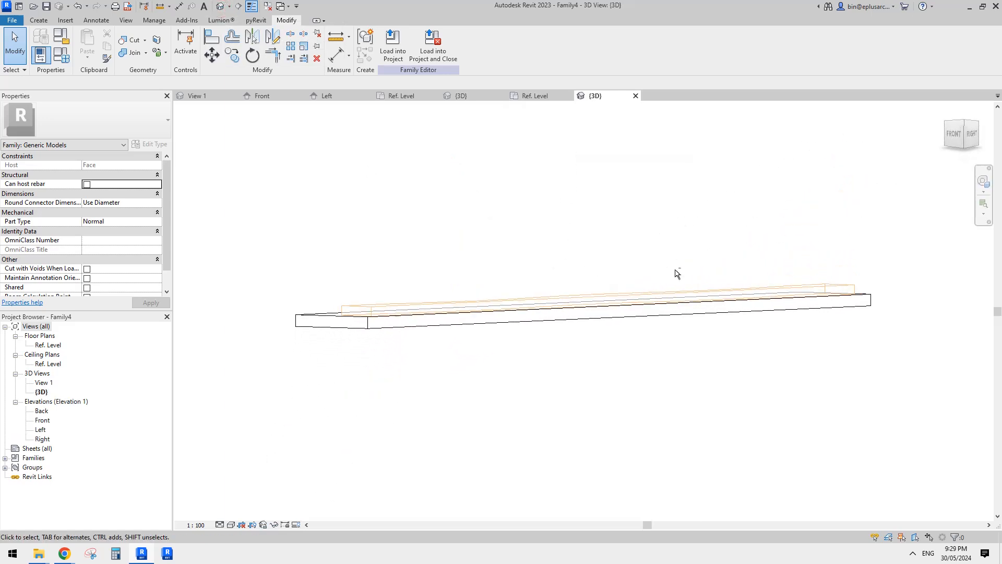
{"action": "left_click", "coordinate": [778, 287]}
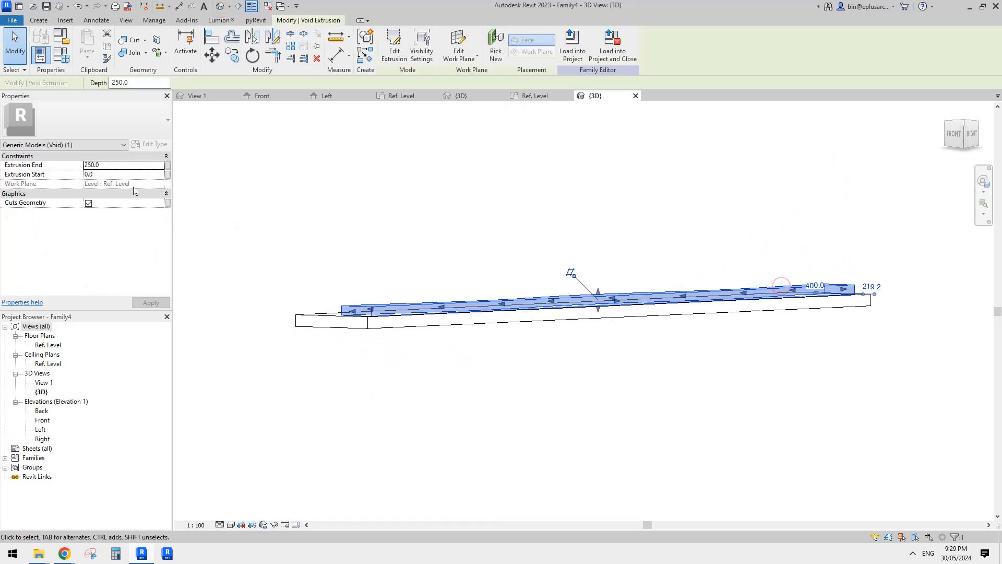
{"action": "left_click", "coordinate": [122, 166]}
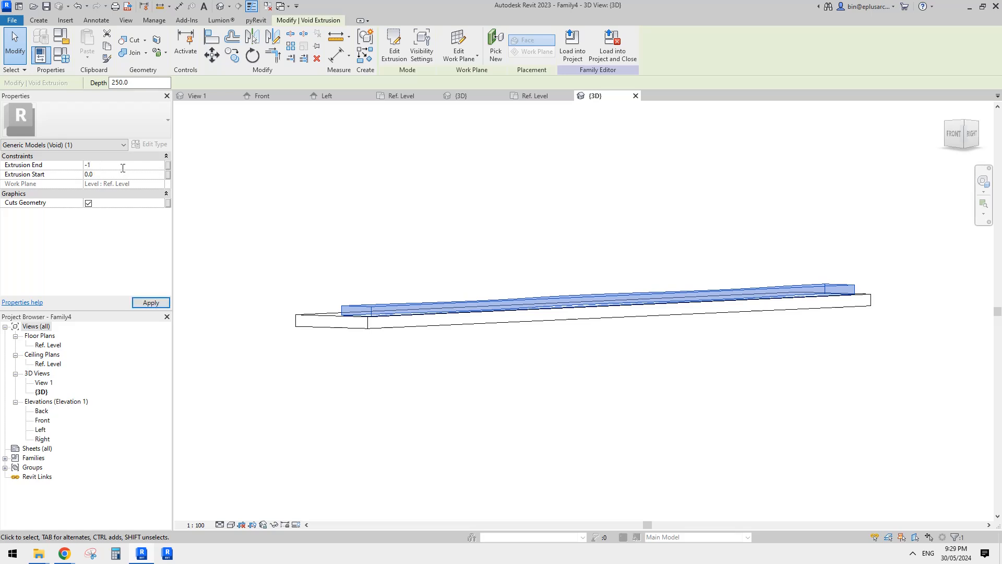
{"action": "left_click", "coordinate": [362, 183]}
{"action": "middle_click_drag", "start_coordinate": [366, 207], "coordinate": [416, 377], "text": "shift"}
{"action": "scroll", "coordinate": [443, 359], "scroll_direction": "down", "scroll_amount": 2}
{"action": "middle_click_drag", "start_coordinate": [562, 360], "coordinate": [557, 359]}
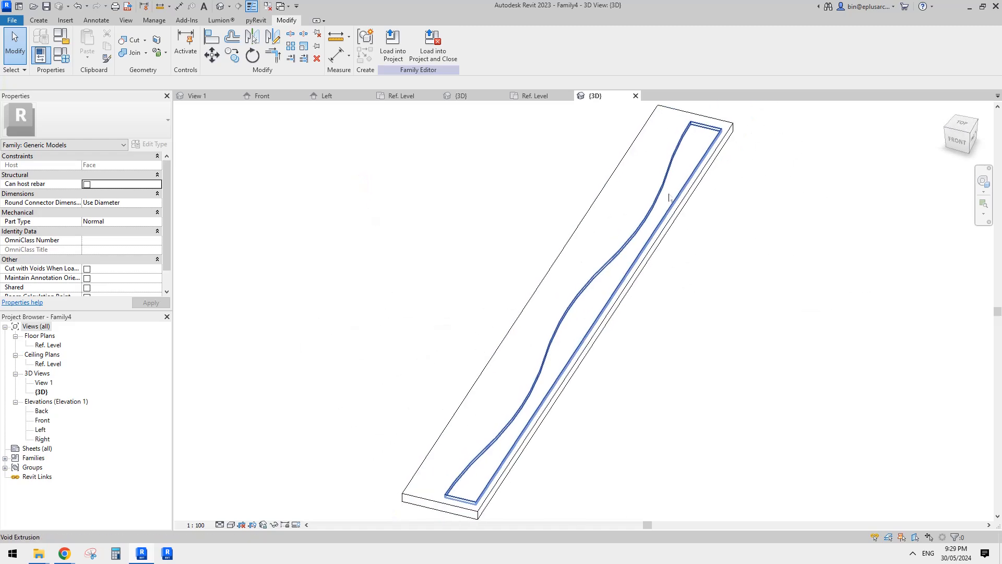
Set the wavy void extrusion's end to -200 mm and check the cut in 3D.
{"action": "left_click", "coordinate": [678, 158]}
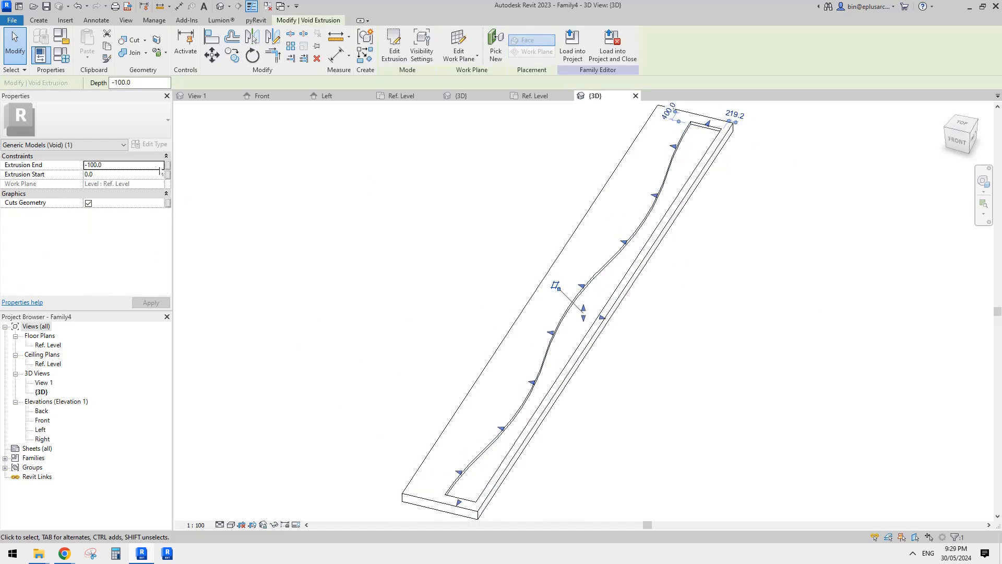
{"action": "left_click", "coordinate": [134, 170]}
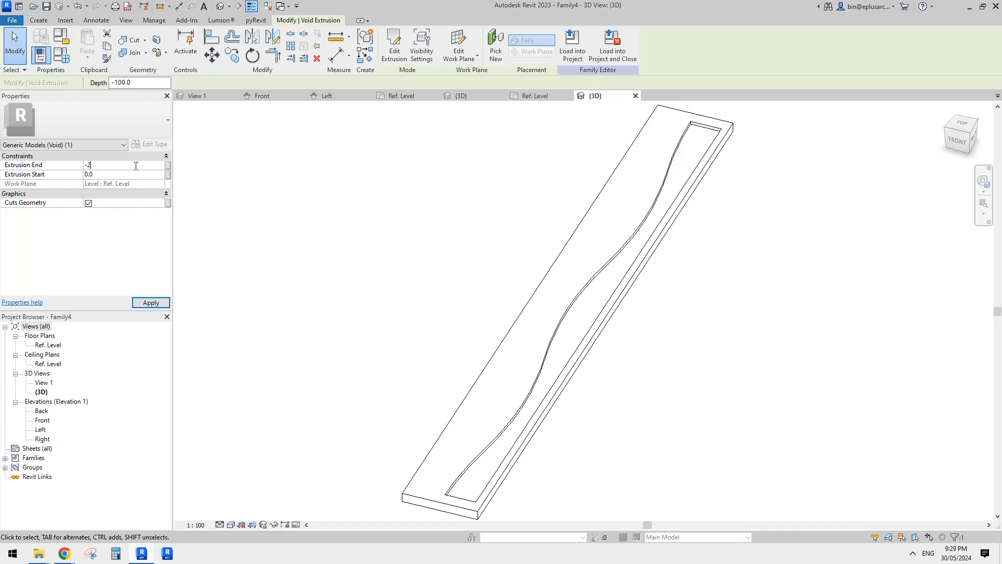
{"action": "left_click", "coordinate": [452, 273]}
{"action": "scroll", "coordinate": [453, 271], "scroll_direction": "down", "scroll_amount": 2}
{"action": "middle_click_drag", "start_coordinate": [461, 278], "coordinate": [501, 282], "text": "shift"}
{"action": "middle_click_drag", "start_coordinate": [563, 302], "coordinate": [642, 287]}
{"action": "scroll", "coordinate": [566, 281], "scroll_direction": "up", "scroll_amount": 1}
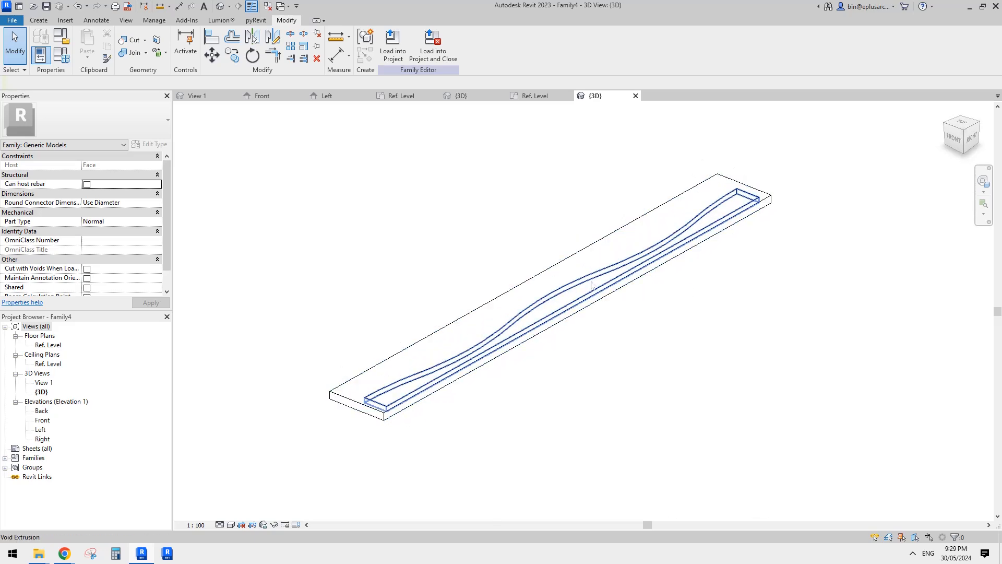
Load the face-based void family into the L-shaped generic model from its Ref. Level plan.
{"action": "double_click", "coordinate": [49, 345]}
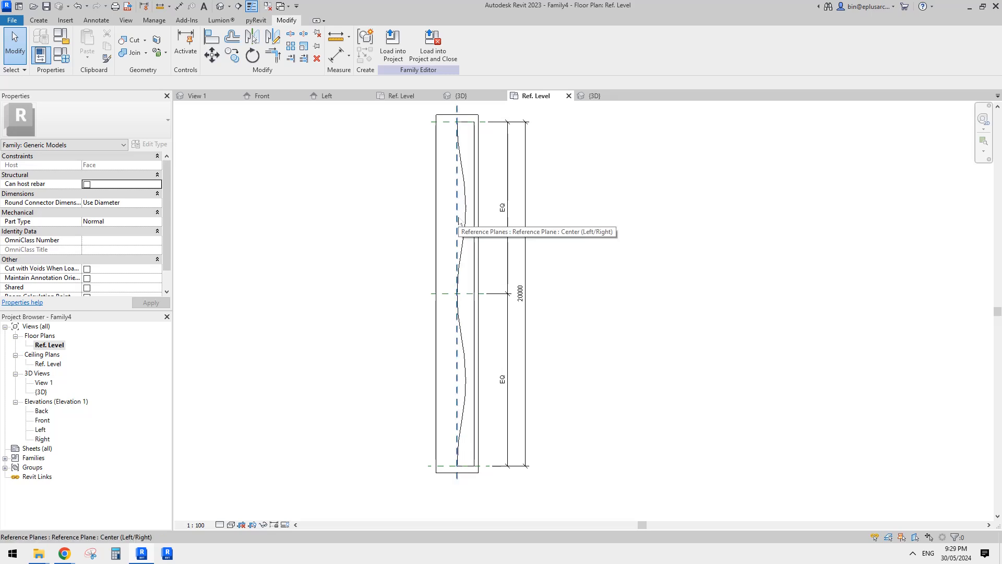
{"action": "middle_click_drag", "start_coordinate": [393, 233], "coordinate": [403, 239]}
{"action": "left_click", "coordinate": [393, 44]}
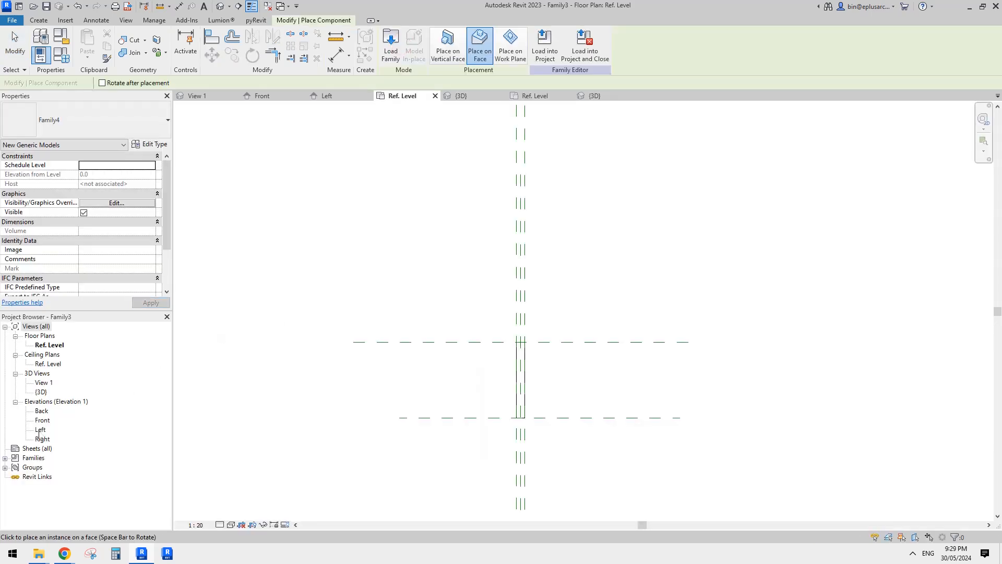
In the L-shaped family's Left elevation, try to place a Family4 component upright on the horizontal arm's face.
{"action": "double_click", "coordinate": [40, 429]}
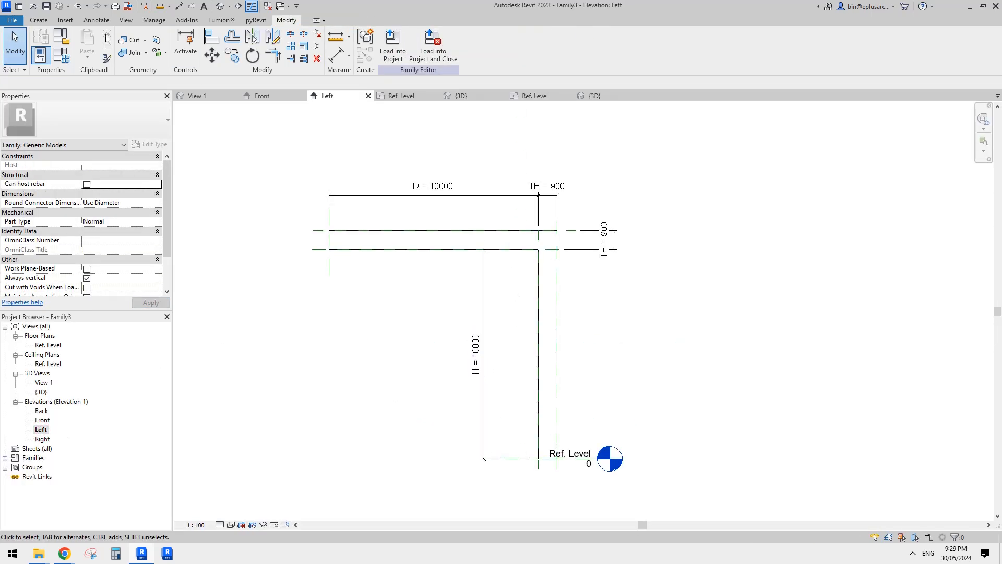
{"action": "left_click", "coordinate": [39, 20]}
{"action": "left_click", "coordinate": [258, 45]}
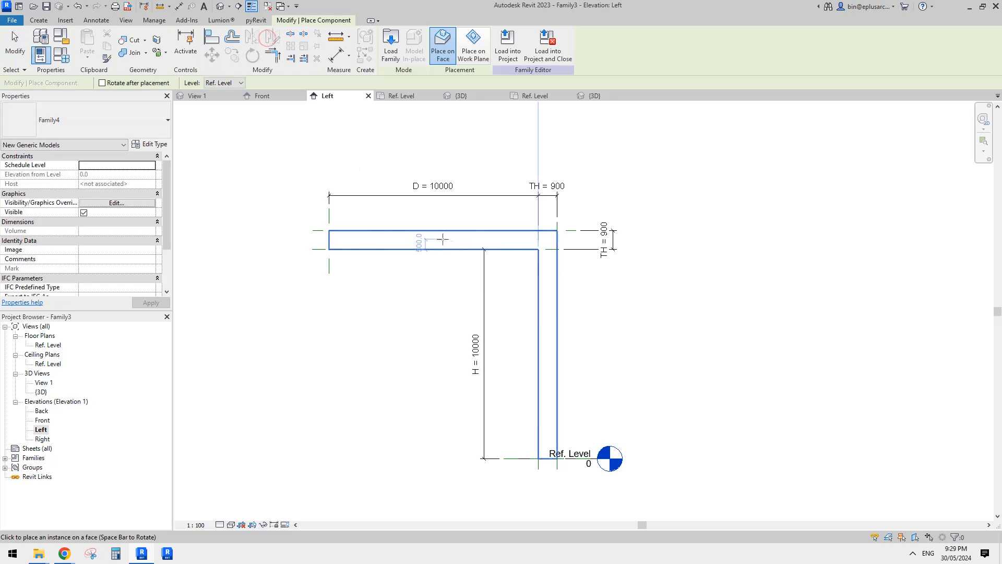
{"action": "scroll", "coordinate": [444, 240], "scroll_direction": "up", "scroll_amount": 2}
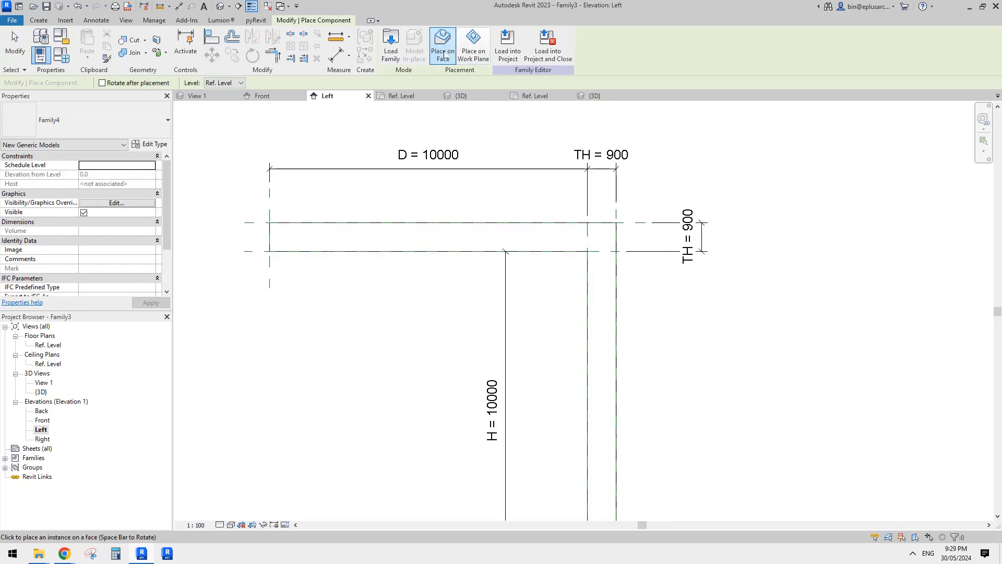
{"action": "left_click", "coordinate": [433, 236]}
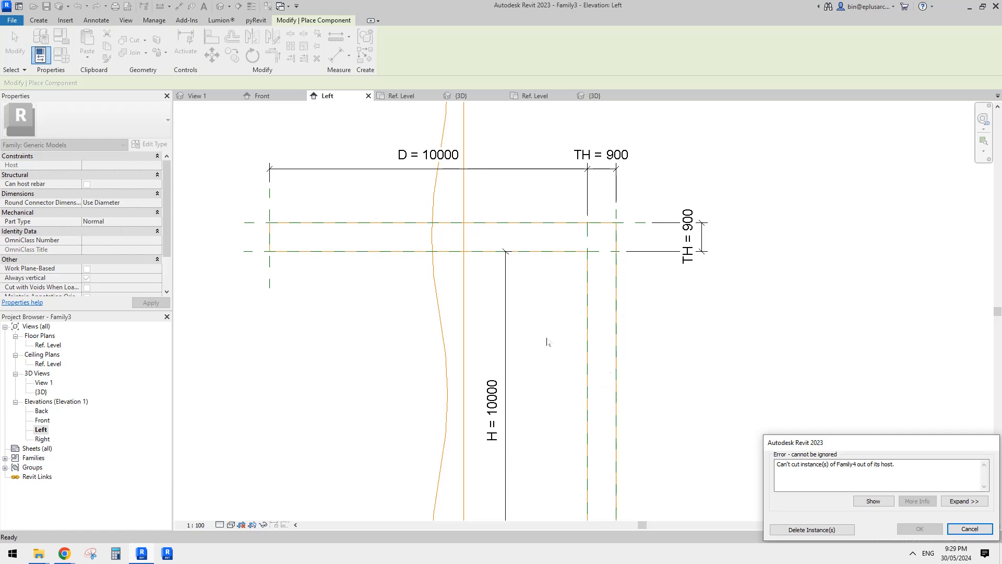
{"action": "left_click", "coordinate": [969, 529]}
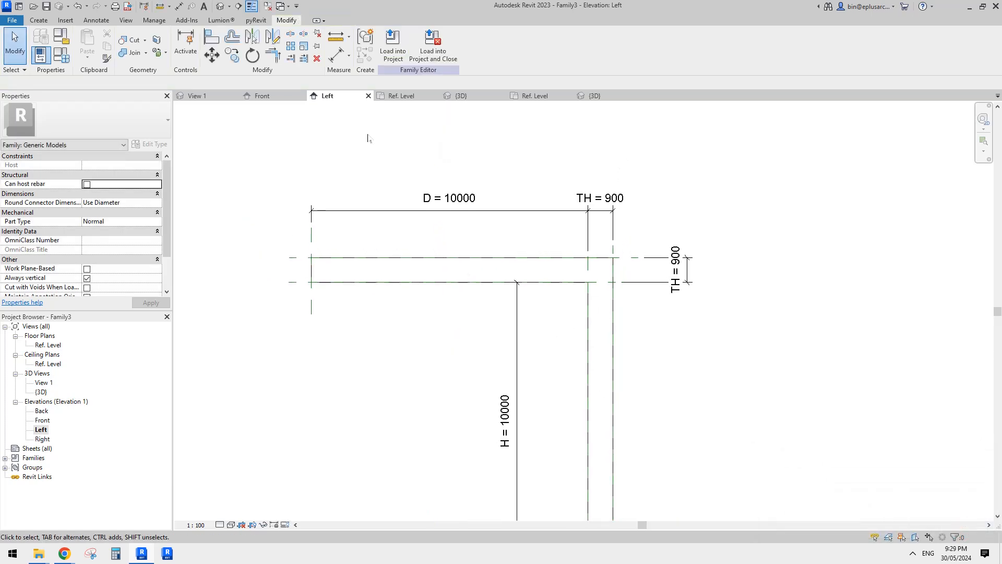
Try to place the Family4 component on the horizontal arm's face again, this time rotated to run along the arm.
{"action": "left_click", "coordinate": [40, 21]}
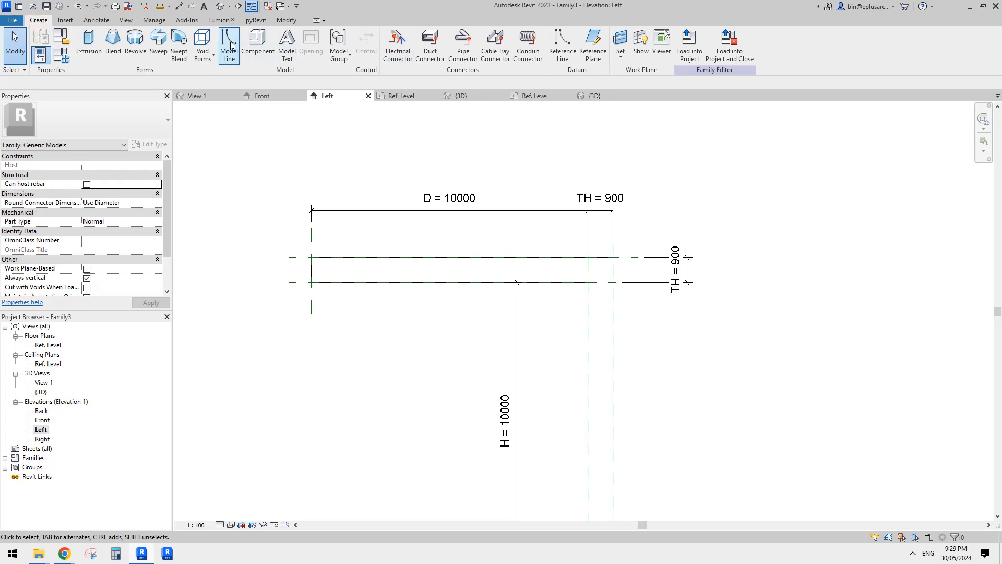
{"action": "left_click", "coordinate": [254, 44]}
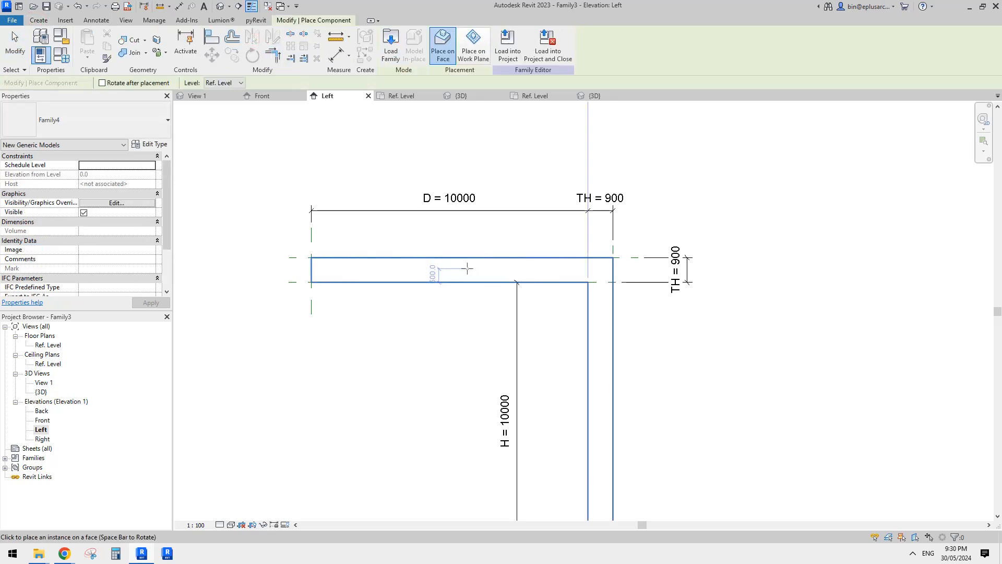
{"action": "left_click", "coordinate": [467, 268]}
{"action": "left_click", "coordinate": [468, 268]}
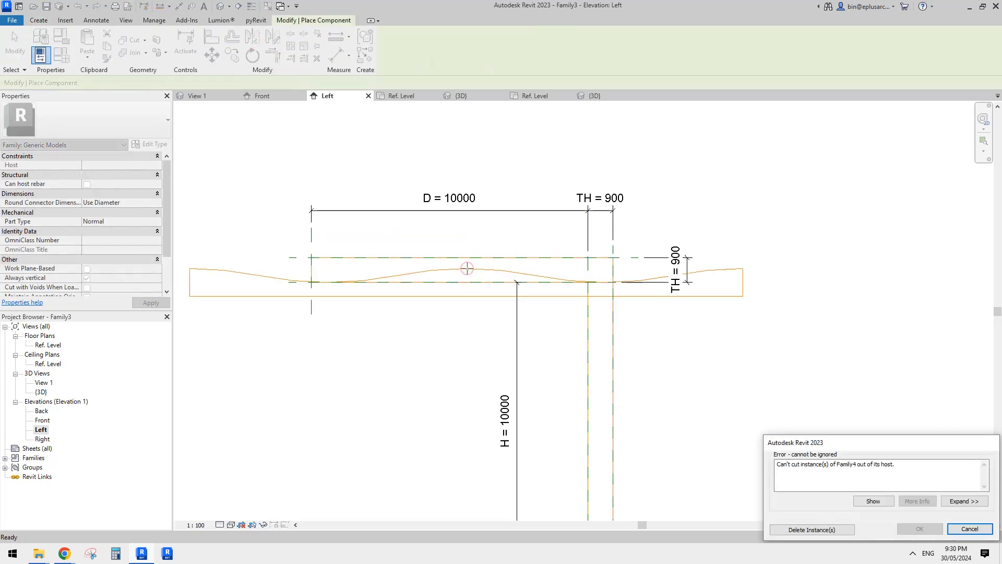
{"action": "key", "text": "Escape"}
{"action": "key", "text": "Escape"}
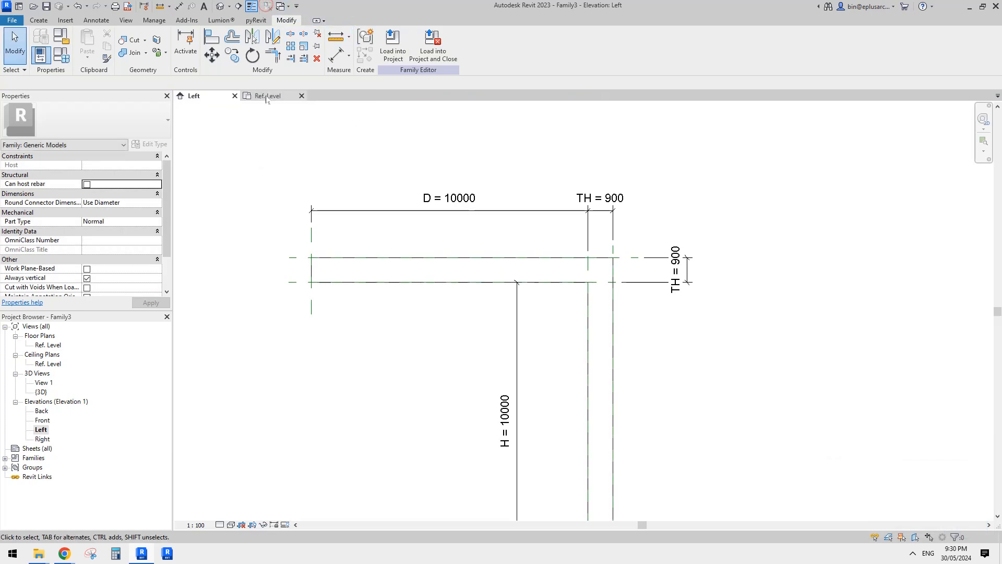
Return to the face-based family's 3D view and set the solid host extrusion's end to 200 mm.
{"action": "left_click", "coordinate": [264, 95]}
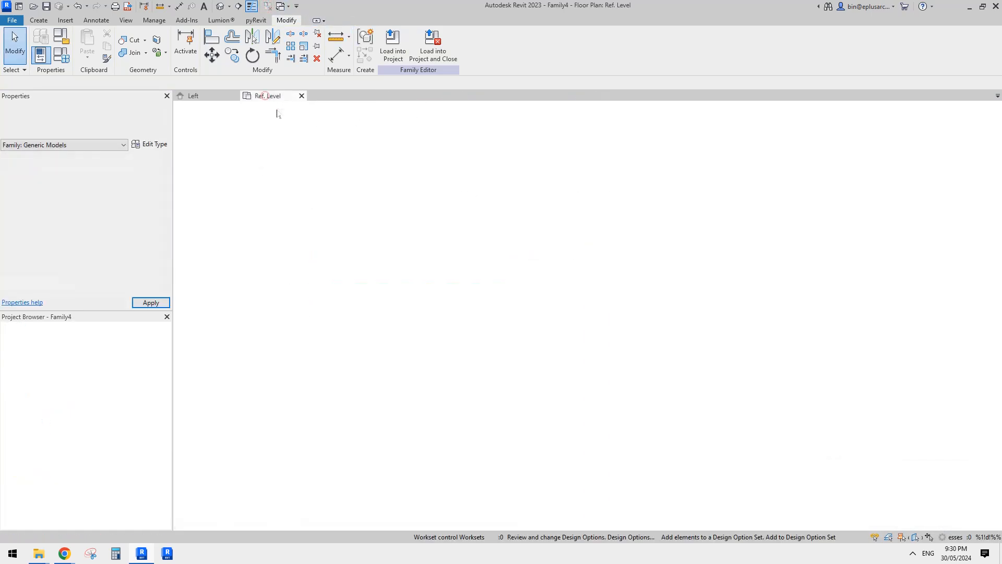
{"action": "left_click", "coordinate": [219, 7]}
{"action": "middle_click_drag", "start_coordinate": [503, 212], "coordinate": [662, 272]}
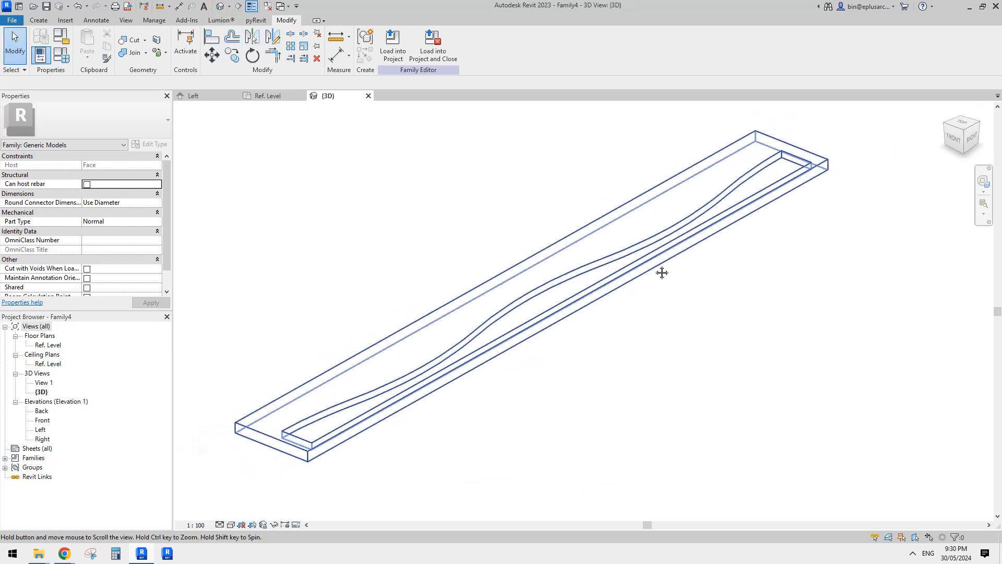
{"action": "left_click", "coordinate": [738, 189]}
{"action": "mouse_move", "coordinate": [727, 252]}
{"action": "middle_mouse_down", "text": "shift"}
{"action": "mouse_move", "coordinate": [543, 277]}
{"action": "mouse_move", "coordinate": [709, 255]}
{"action": "middle_mouse_up", "text": "shift"}
{"action": "key", "text": "Escape"}
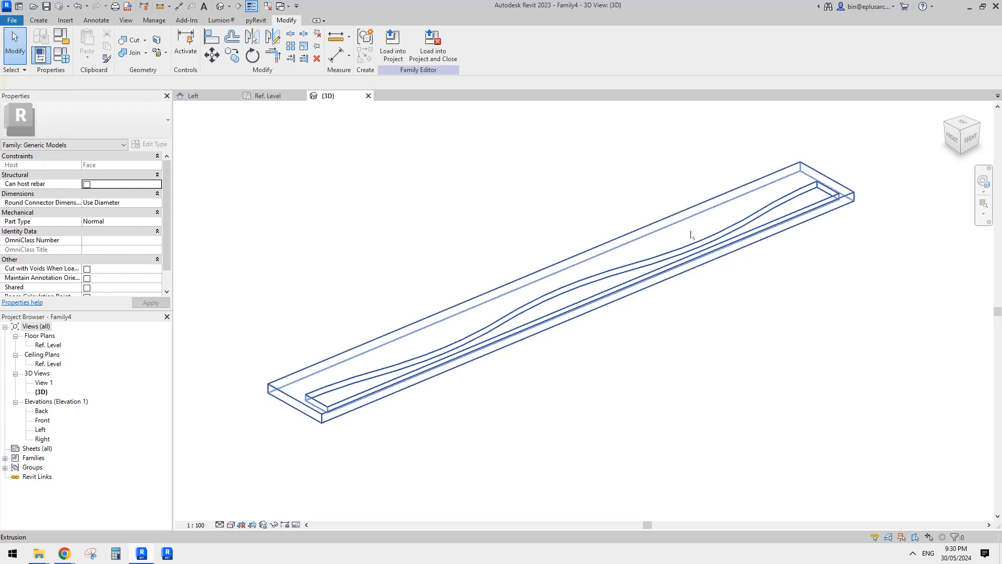
{"action": "left_click", "coordinate": [691, 235]}
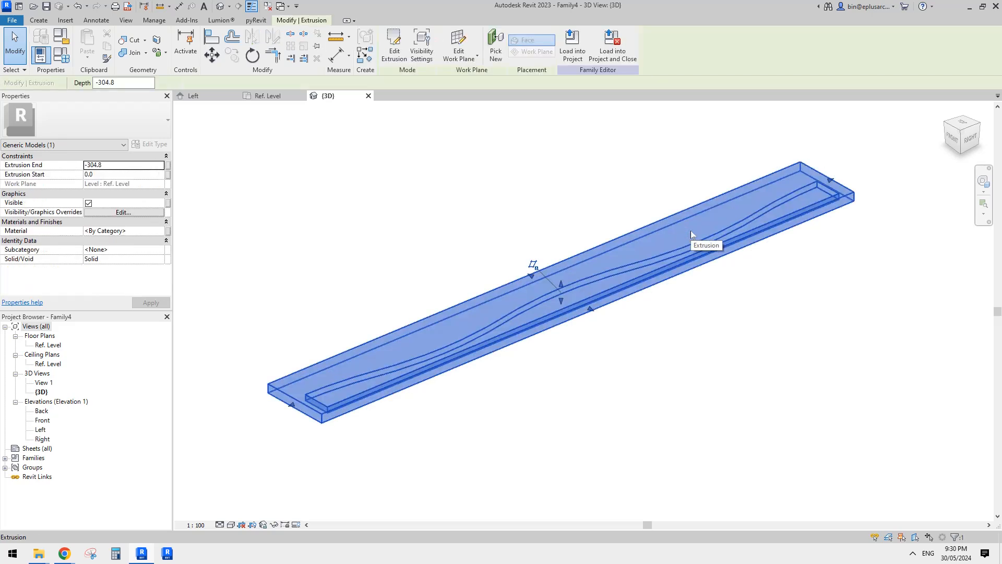
{"action": "left_click", "coordinate": [128, 168]}
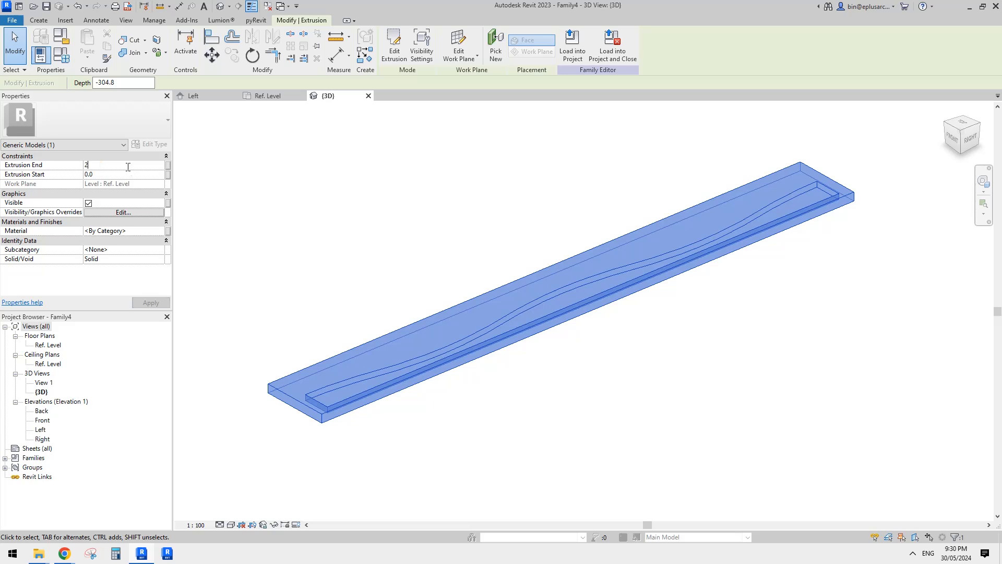
{"action": "key", "text": "Return"}
{"action": "left_click", "coordinate": [358, 152]}
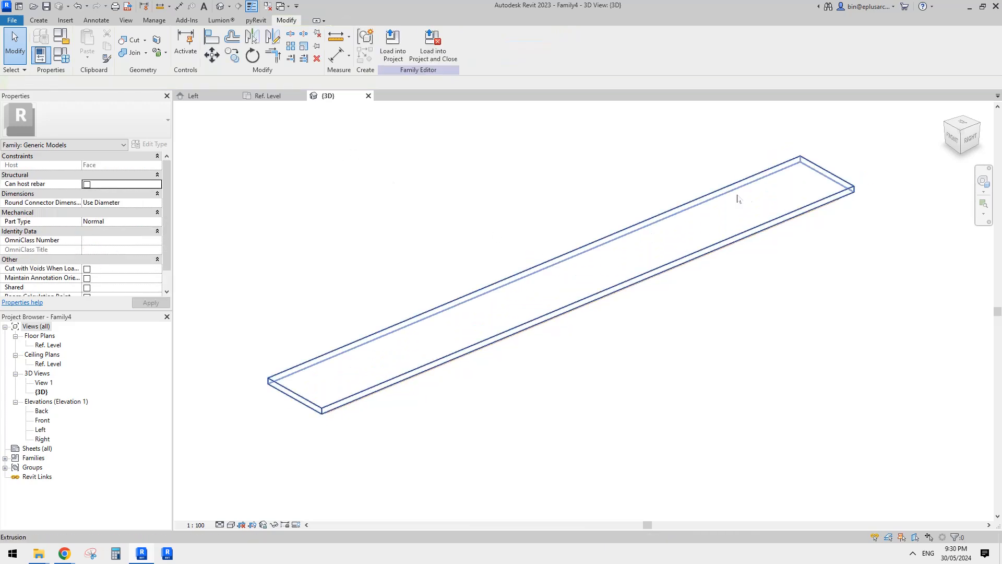
Set the wavy void extrusion's end to 200 mm so it cuts through the solid host, and deselect it.
{"action": "left_click", "coordinate": [792, 230]}
{"action": "middle_click_drag", "start_coordinate": [792, 230], "coordinate": [697, 190], "text": "shift"}
{"action": "left_click", "coordinate": [141, 168]}
{"action": "type", "text": "2"}
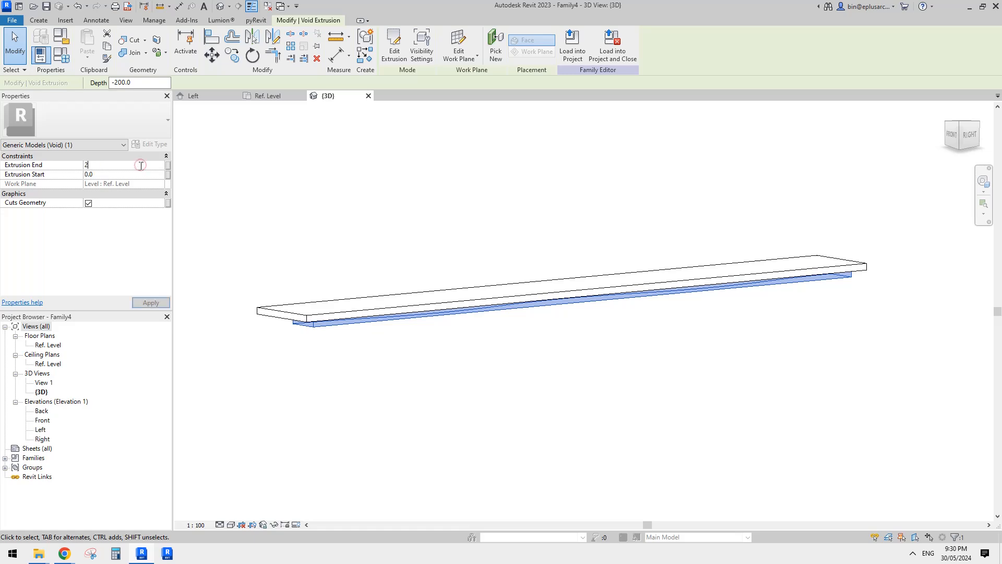
{"action": "type", "text": "00"}
{"action": "key", "text": "Return"}
{"action": "middle_click_drag", "start_coordinate": [347, 186], "coordinate": [546, 320], "text": "shift"}
{"action": "scroll", "coordinate": [562, 277], "scroll_direction": "up", "scroll_amount": 1}
{"action": "scroll", "coordinate": [555, 298], "scroll_direction": "down", "scroll_amount": 1}
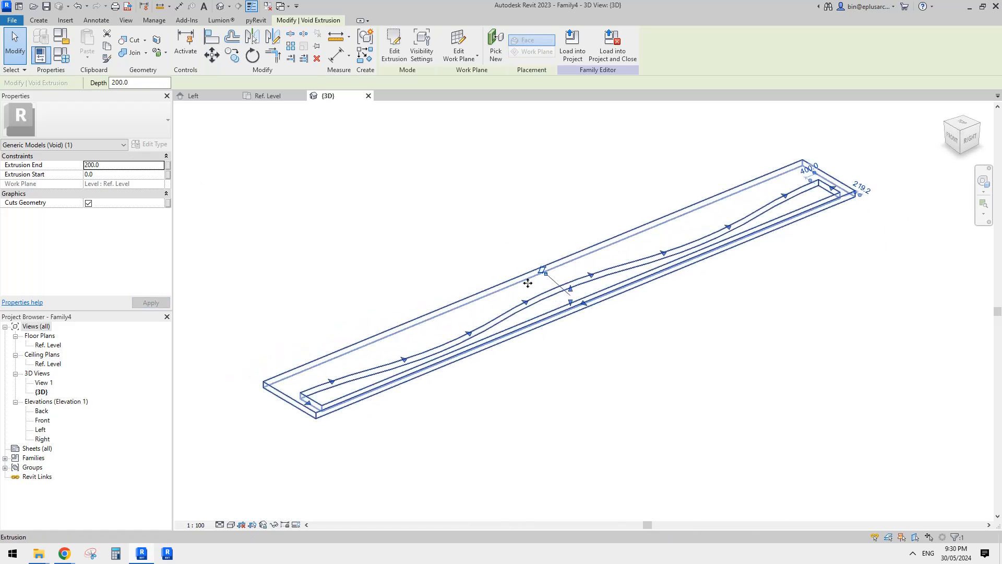
{"action": "middle_click_drag", "start_coordinate": [375, 227], "coordinate": [340, 230]}
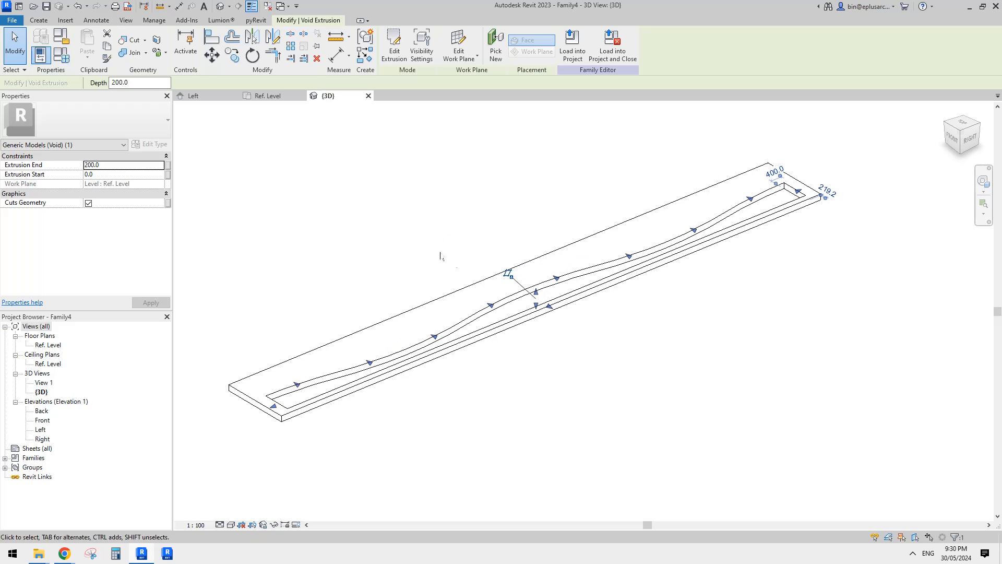
{"action": "left_click", "coordinate": [439, 251]}
Check the cut host extrusion and reload the updated void family into the L-shaped family.
{"action": "left_click", "coordinate": [532, 293]}
{"action": "key", "text": "Escape"}
{"action": "left_click", "coordinate": [512, 259]}
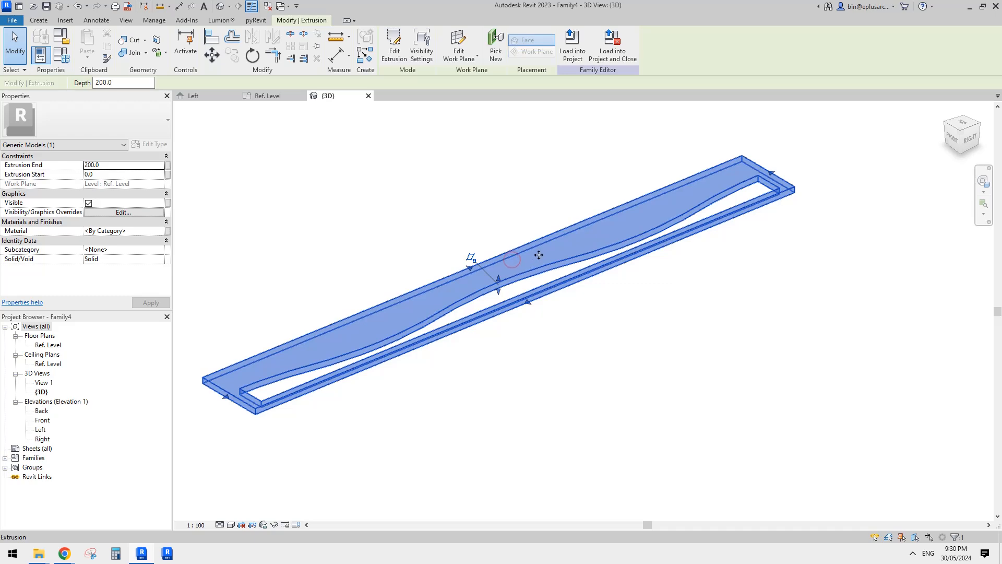
{"action": "left_click", "coordinate": [517, 194]}
{"action": "left_click", "coordinate": [395, 50]}
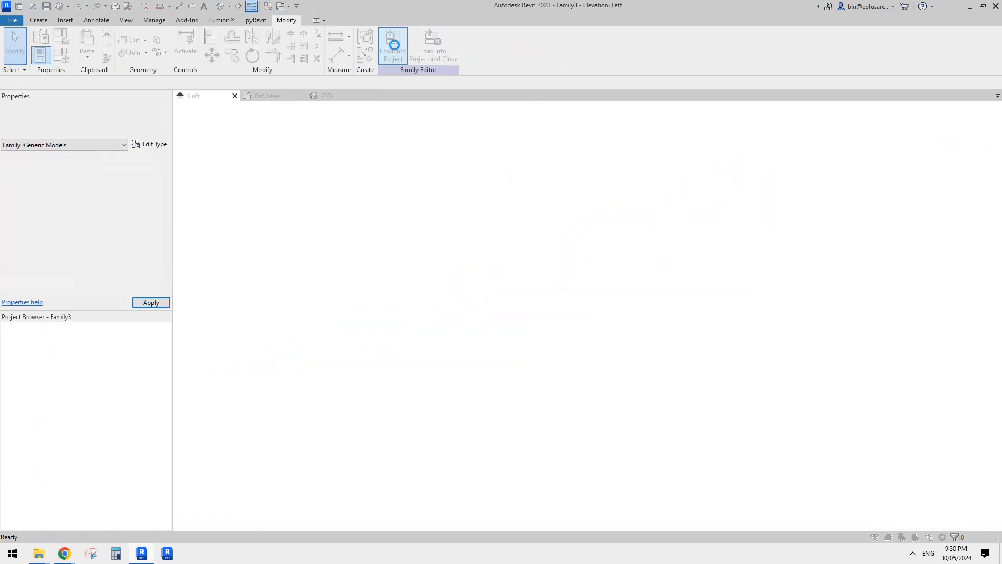
{"action": "left_click", "coordinate": [495, 243]}
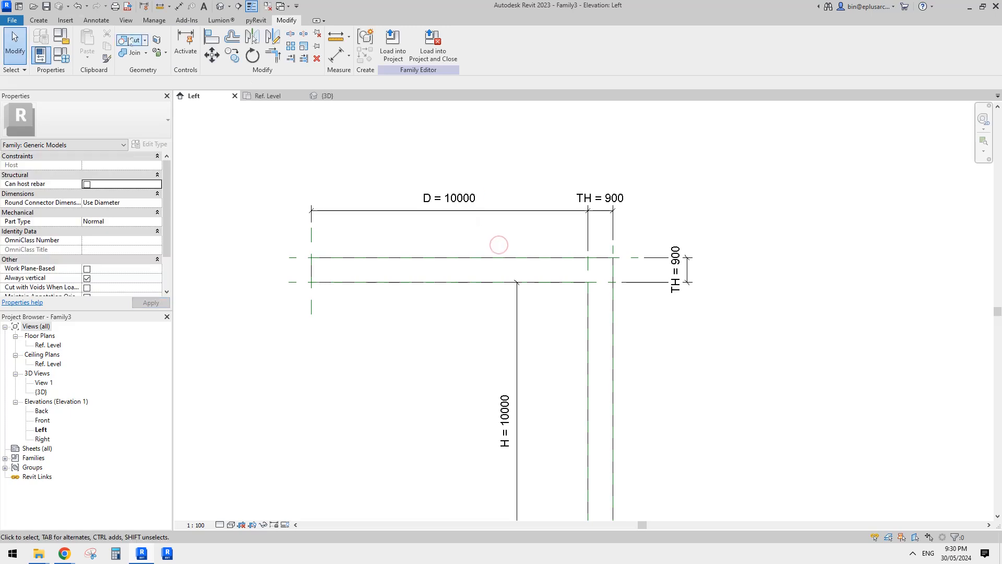
Place a Family4 component on the horizontal arm's face in the Left elevation, with its wavy length running vertically.
{"action": "left_click", "coordinate": [39, 20]}
{"action": "left_click", "coordinate": [259, 50]}
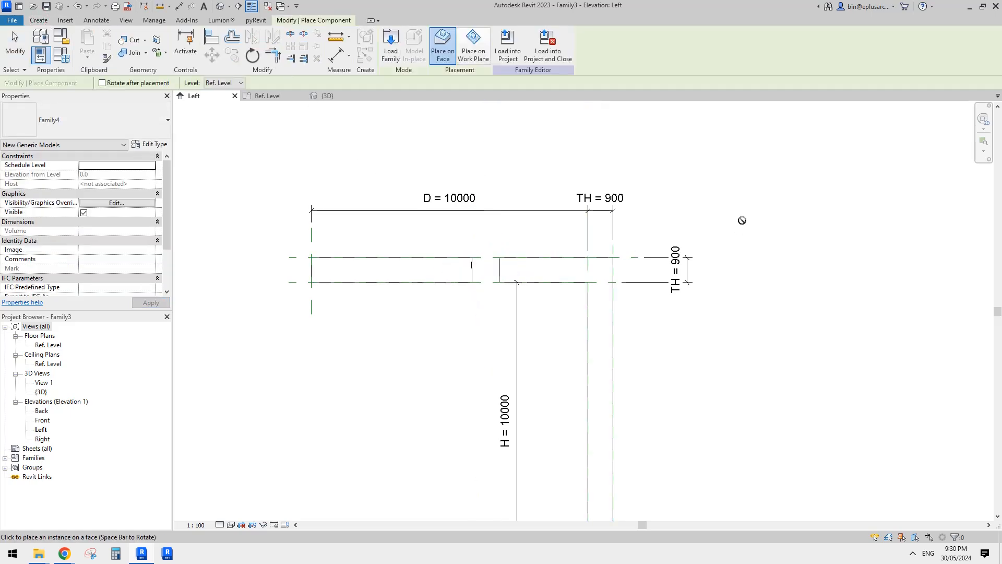
{"action": "key", "text": "Escape"}
{"action": "middle_click_drag", "start_coordinate": [339, 213], "coordinate": [366, 197]}
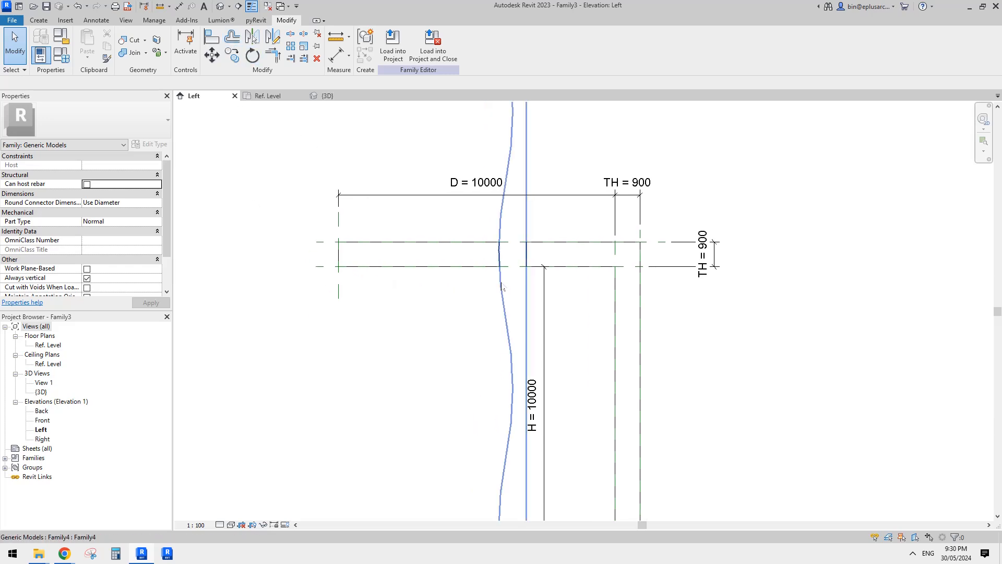
Rotate the placed Family4 void so it runs horizontally along the arm with its wavy edge facing down, and deselect it.
{"action": "left_click", "coordinate": [499, 281]}
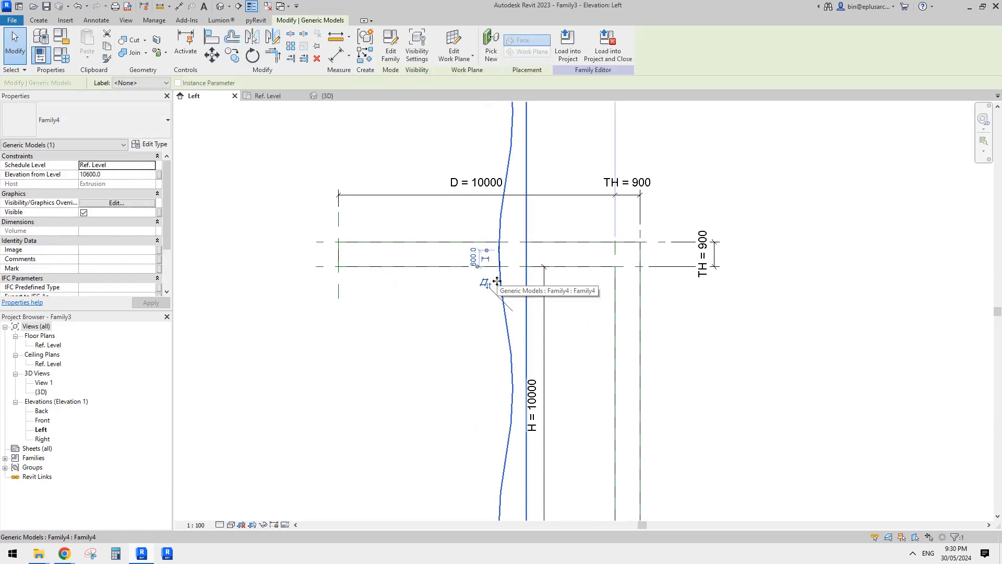
{"action": "key", "text": "space"}
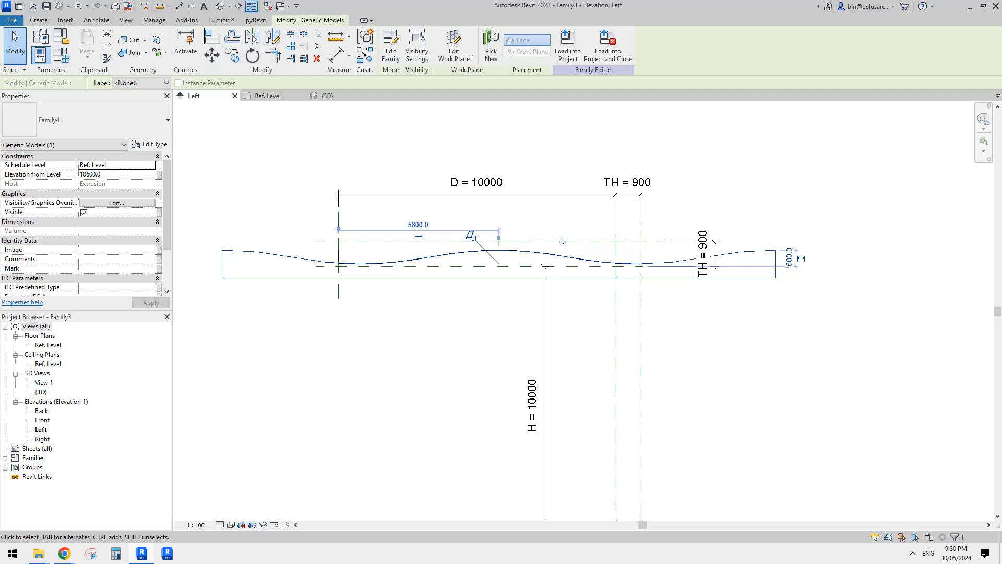
{"action": "key", "text": "space"}
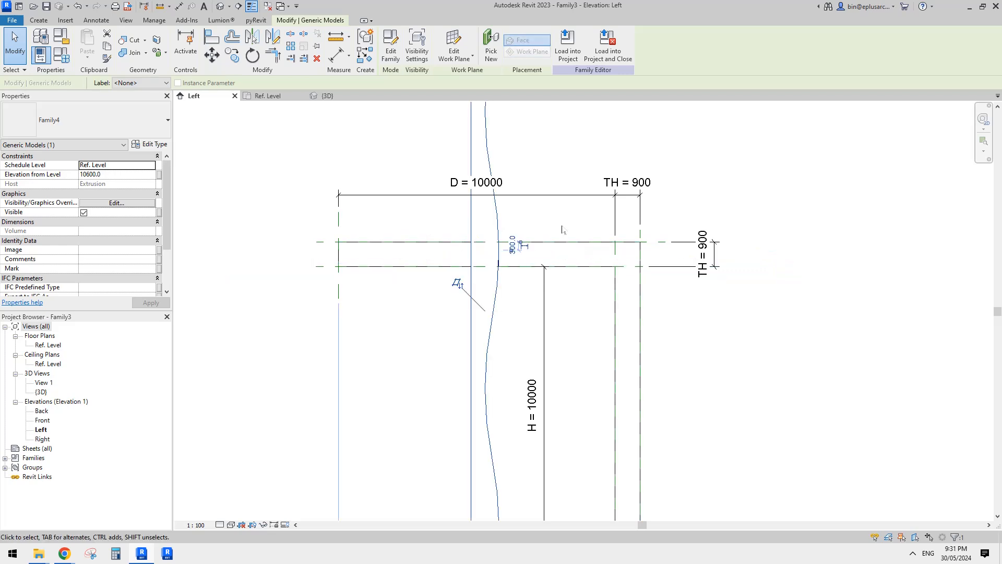
{"action": "key", "text": "space"}
{"action": "key", "text": "Escape"}
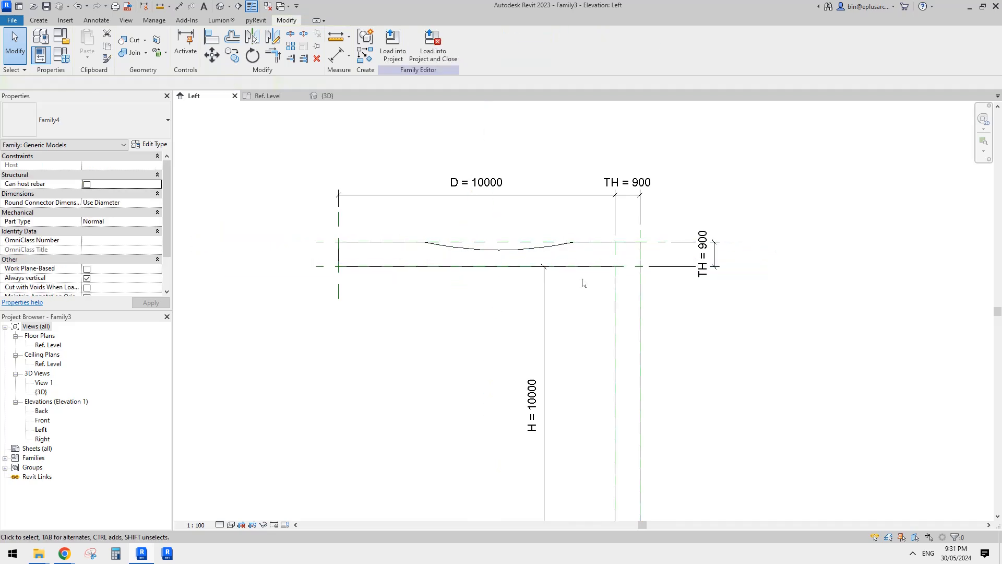
{"action": "left_click", "coordinate": [583, 235]}
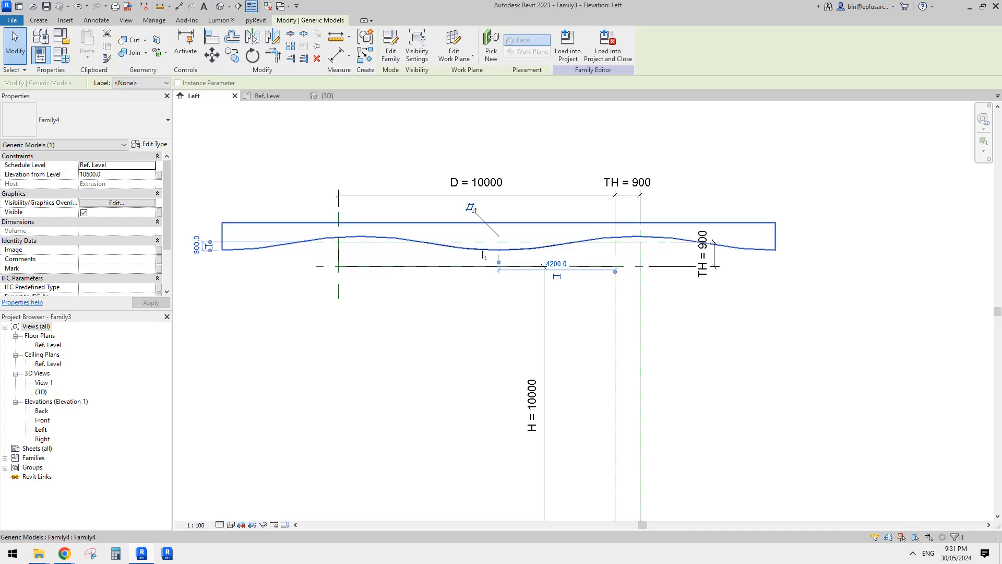
{"action": "middle_click_drag", "start_coordinate": [590, 243], "coordinate": [524, 144]}
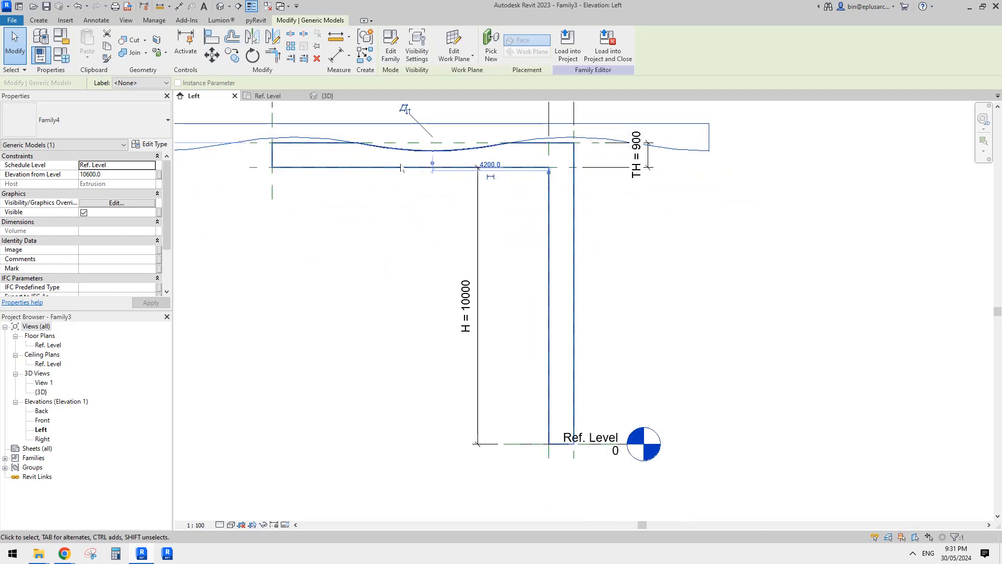
{"action": "middle_click_drag", "start_coordinate": [402, 167], "coordinate": [485, 271]}
{"action": "key", "text": "Escape"}
{"action": "left_click", "coordinate": [381, 244]}
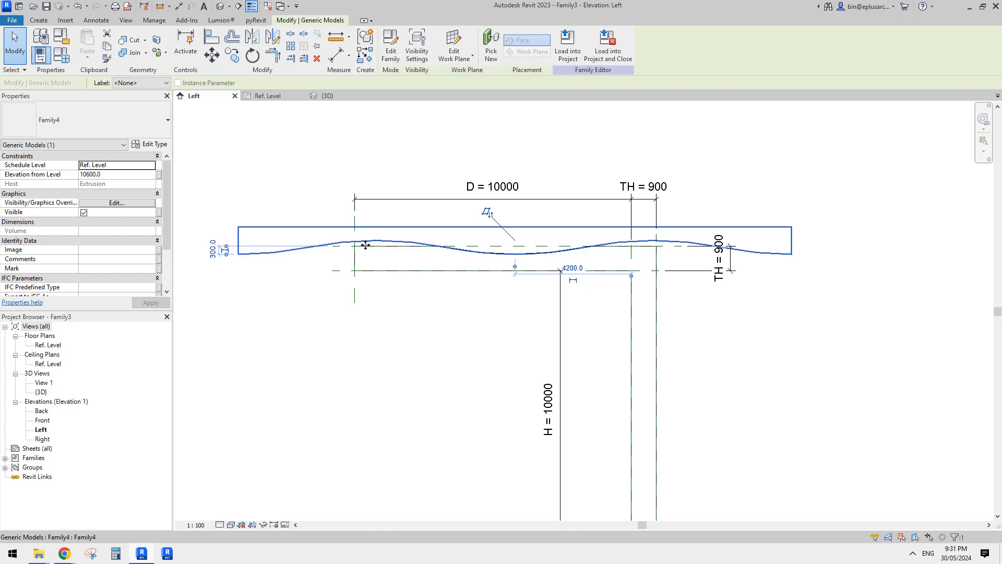
{"action": "scroll", "coordinate": [366, 246], "scroll_direction": "up", "scroll_amount": 2}
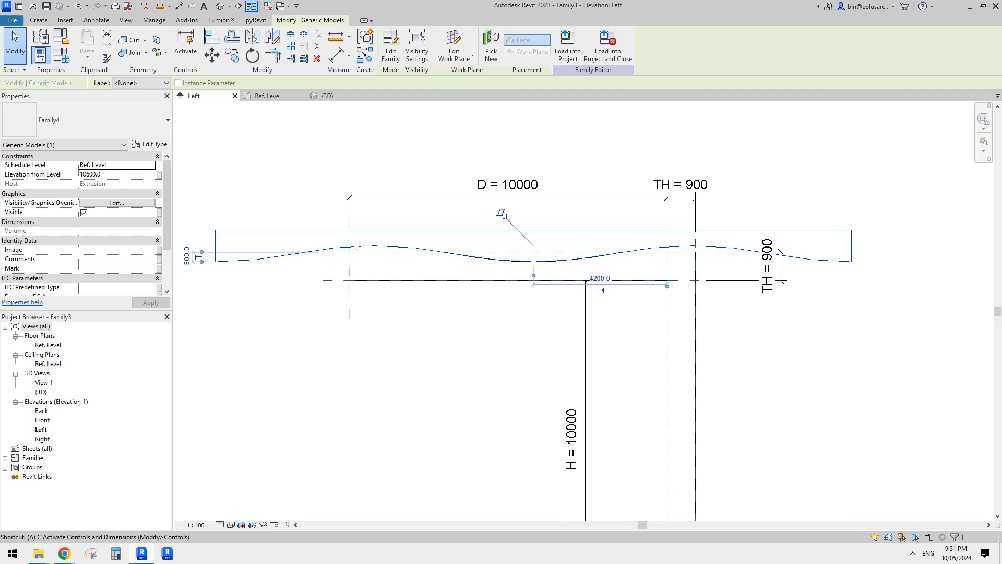
{"action": "mouse_move", "coordinate": [408, 252]}
{"action": "middle_mouse_down"}
{"action": "mouse_move", "coordinate": [351, 232]}
{"action": "mouse_move", "coordinate": [404, 248]}
{"action": "middle_mouse_up"}
{"action": "key", "text": "a"}
{"action": "key", "text": "l"}
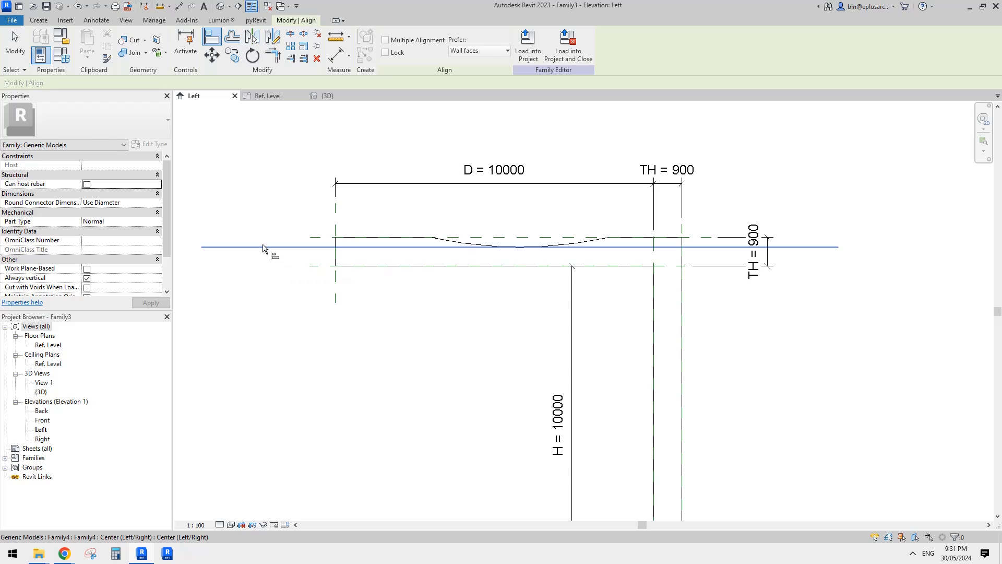
{"action": "key", "text": "Escape"}
{"action": "key", "text": "Escape"}
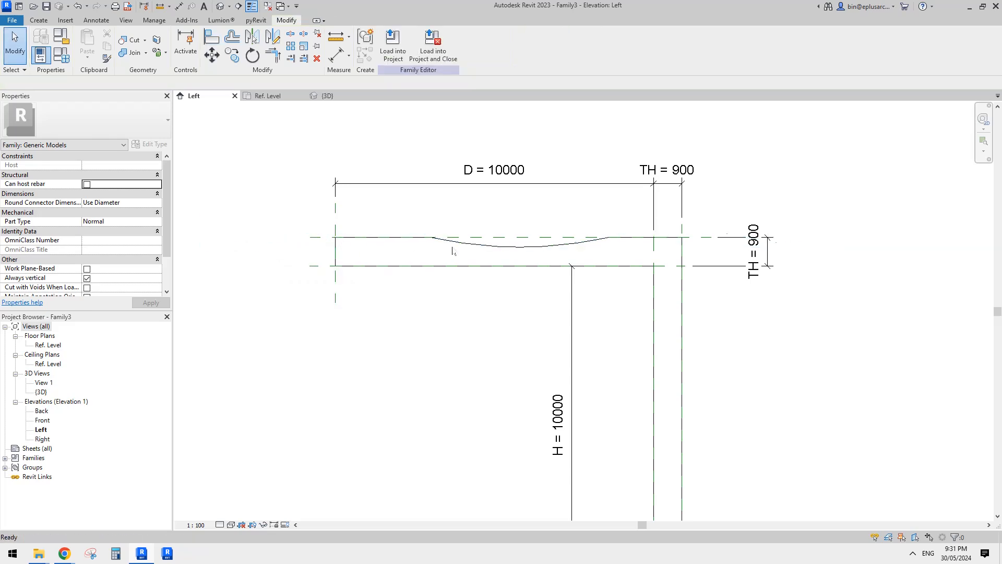
Open the nested Family4 void component on the horizontal arm for family editing.
{"action": "left_click", "coordinate": [467, 247]}
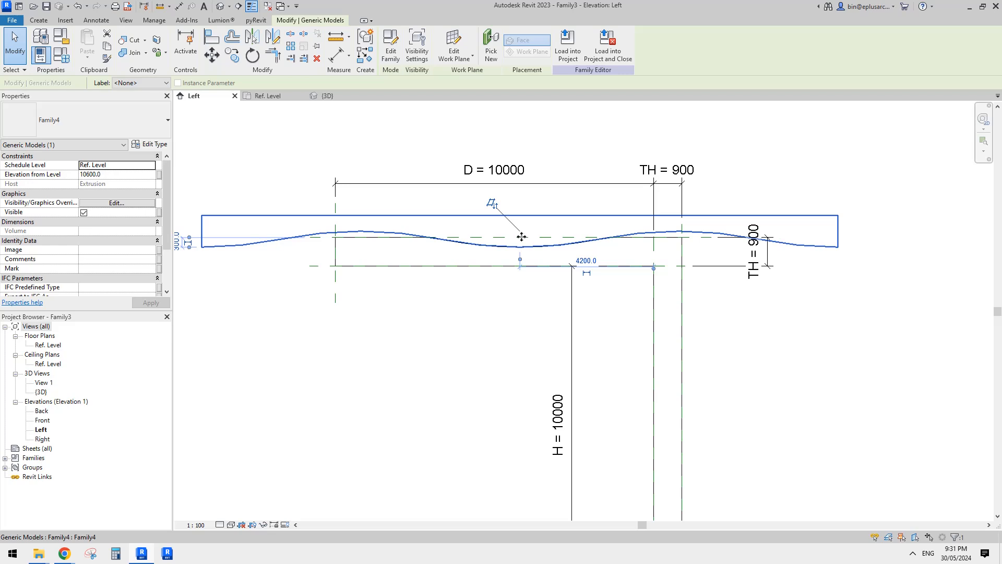
{"action": "middle_click_drag", "start_coordinate": [522, 237], "coordinate": [524, 238]}
{"action": "left_click", "coordinate": [461, 226]}
{"action": "left_click", "coordinate": [451, 217]}
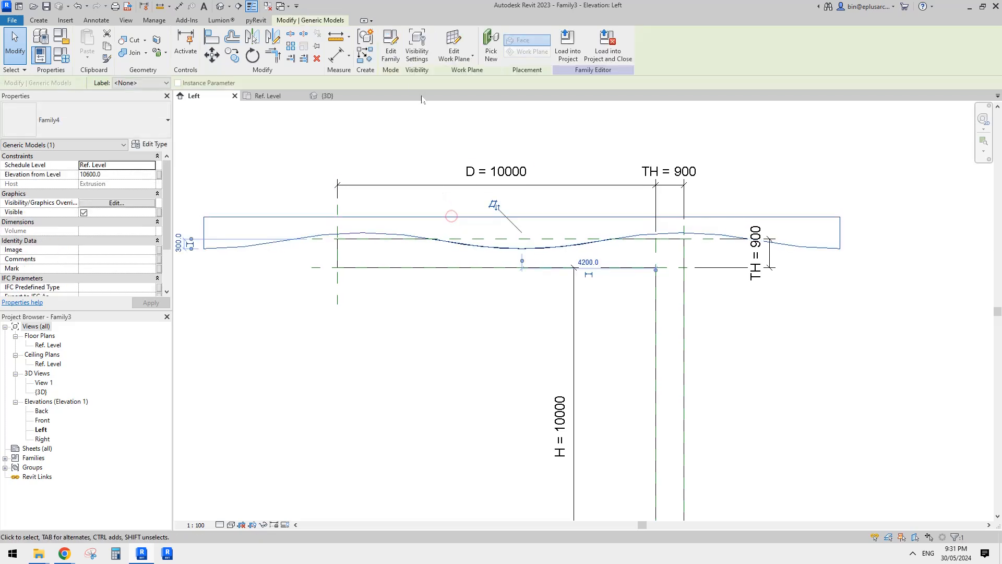
{"action": "left_click", "coordinate": [392, 51]}
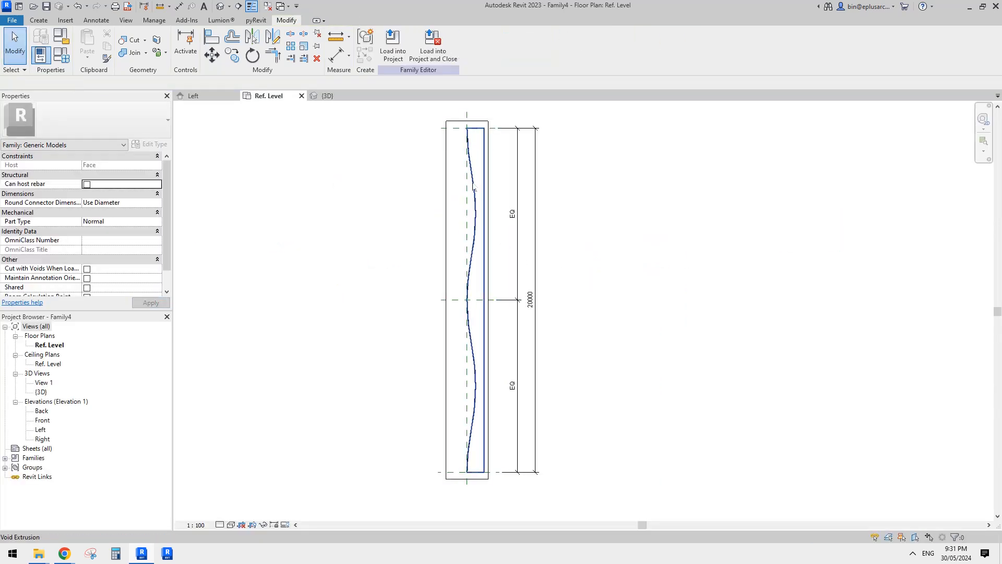
{"action": "left_click", "coordinate": [476, 184]}
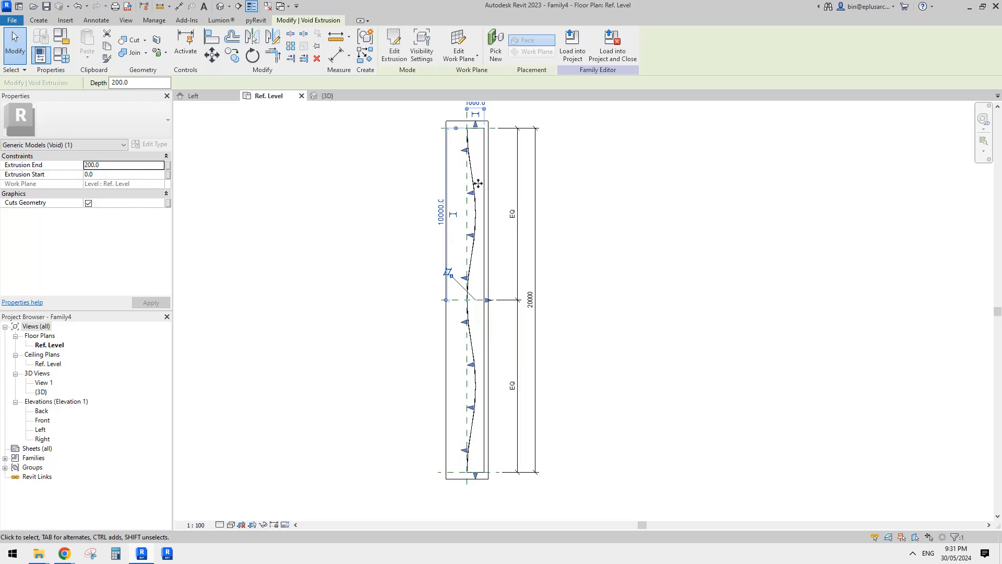
{"action": "scroll", "coordinate": [483, 154], "scroll_direction": "up", "scroll_amount": 1}
{"action": "key", "text": "m"}
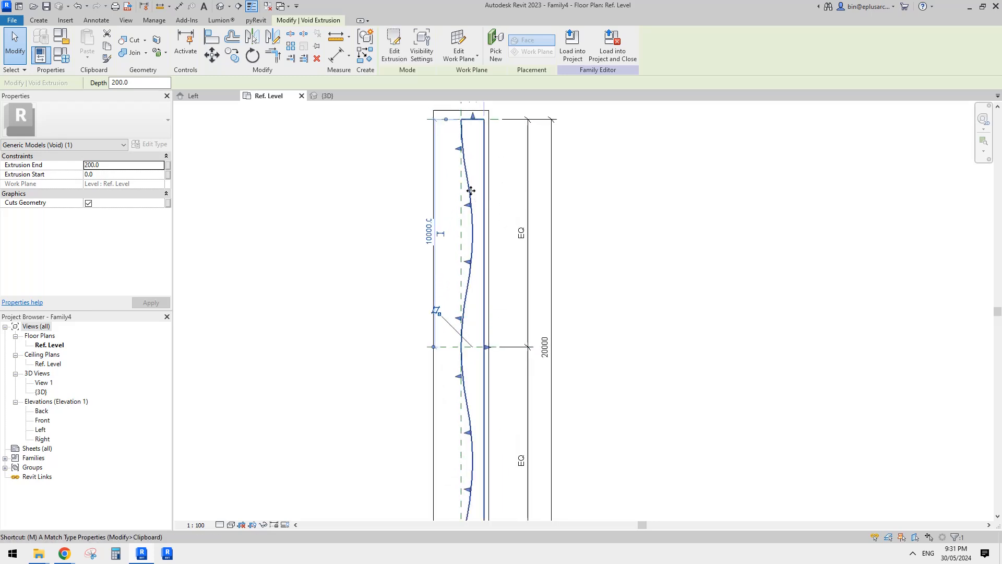
{"action": "key", "text": "v"}
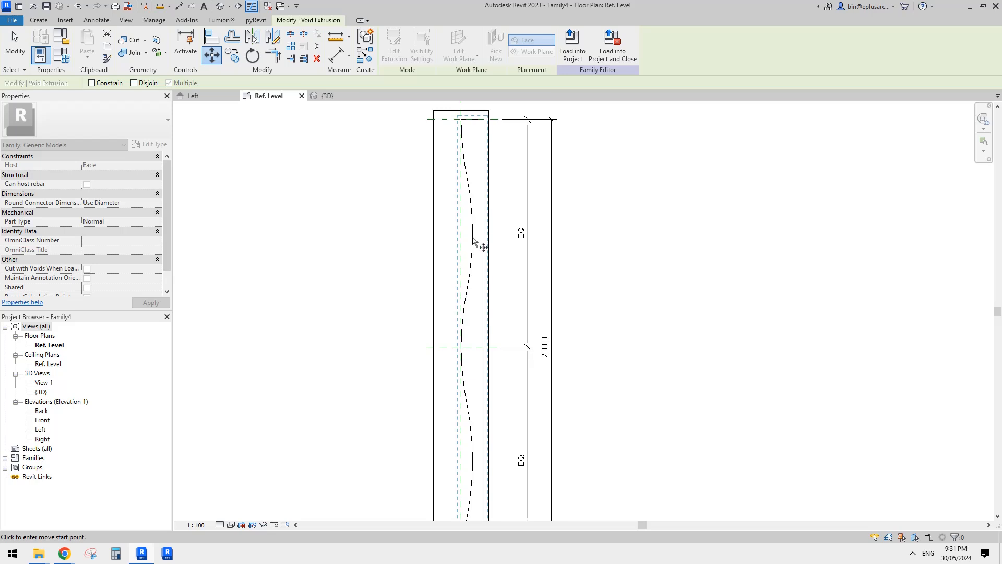
{"action": "key", "text": "Escape"}
{"action": "left_click", "coordinate": [471, 202]}
{"action": "middle_click_drag", "start_coordinate": [486, 197], "coordinate": [472, 194]}
{"action": "key", "text": "m"}
{"action": "key", "text": "v"}
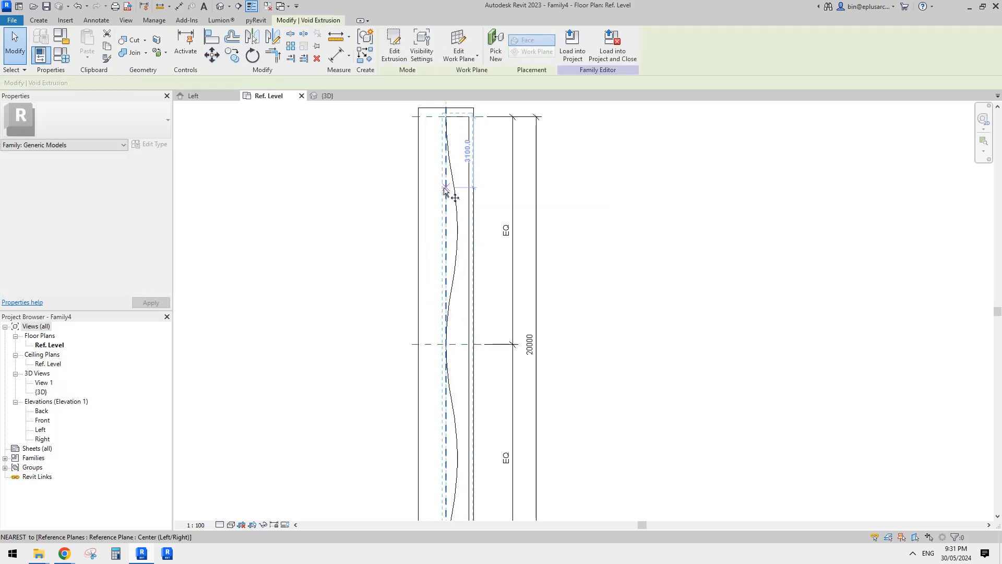
{"action": "scroll", "coordinate": [459, 238], "scroll_direction": "up", "scroll_amount": 3}
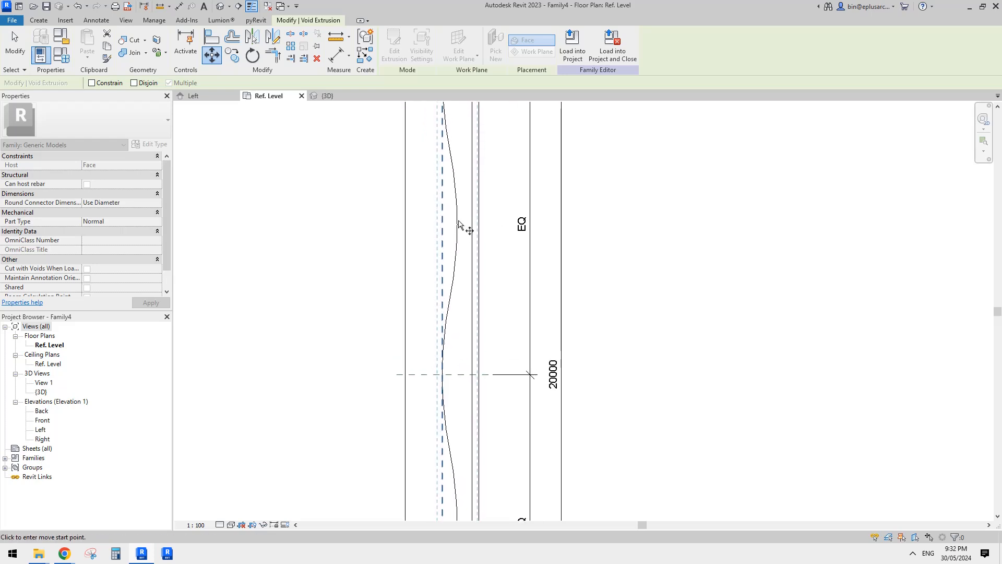
{"action": "scroll", "coordinate": [460, 224], "scroll_direction": "down", "scroll_amount": 2}
{"action": "key", "text": "Escape"}
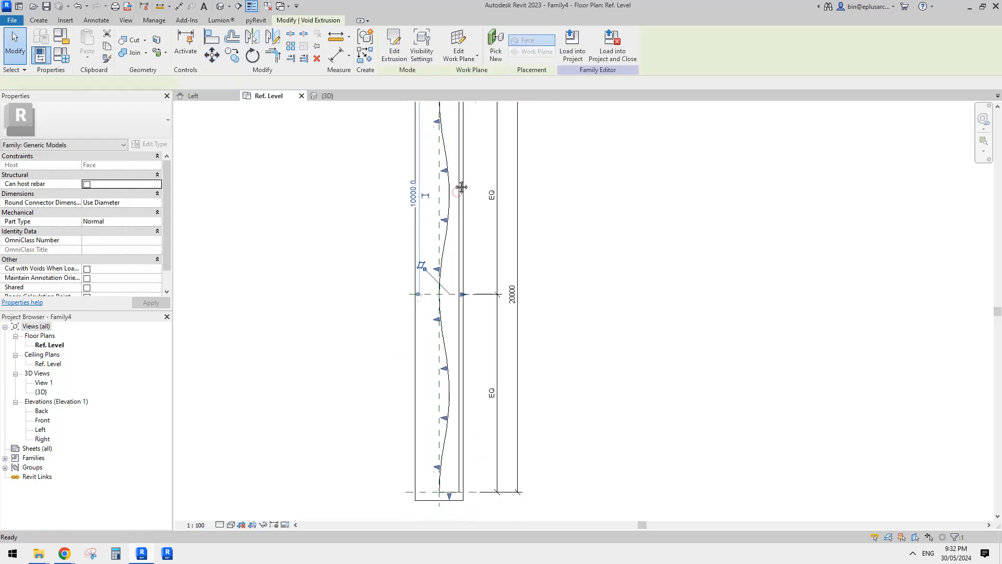
{"action": "left_click", "coordinate": [462, 187]}
{"action": "key", "text": "Escape"}
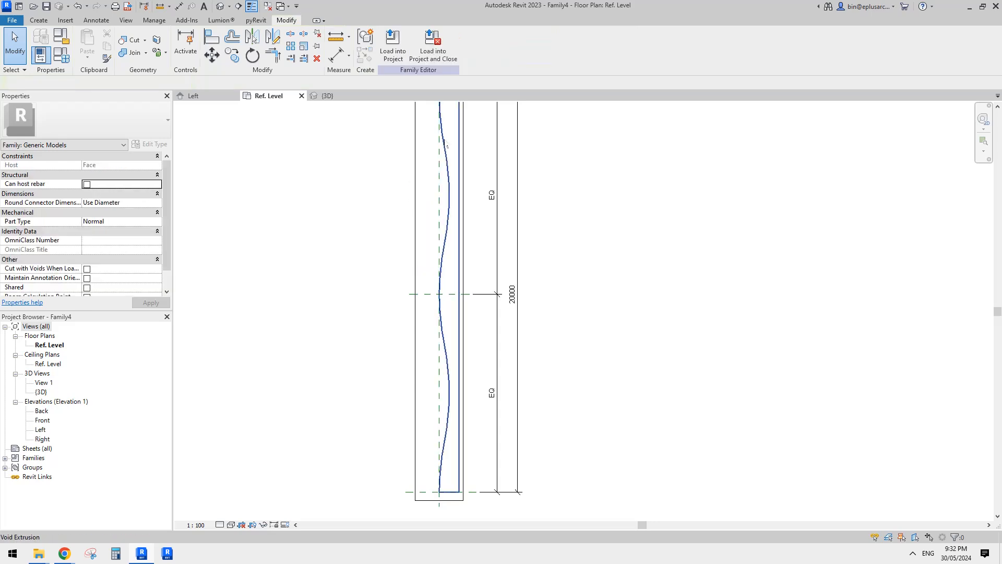
Edit the void extrusion's sketch, move the entire wavy profile sideways until its crests touch the vertical centre reference plane, and finish the sketch.
{"action": "double_click", "coordinate": [444, 150]}
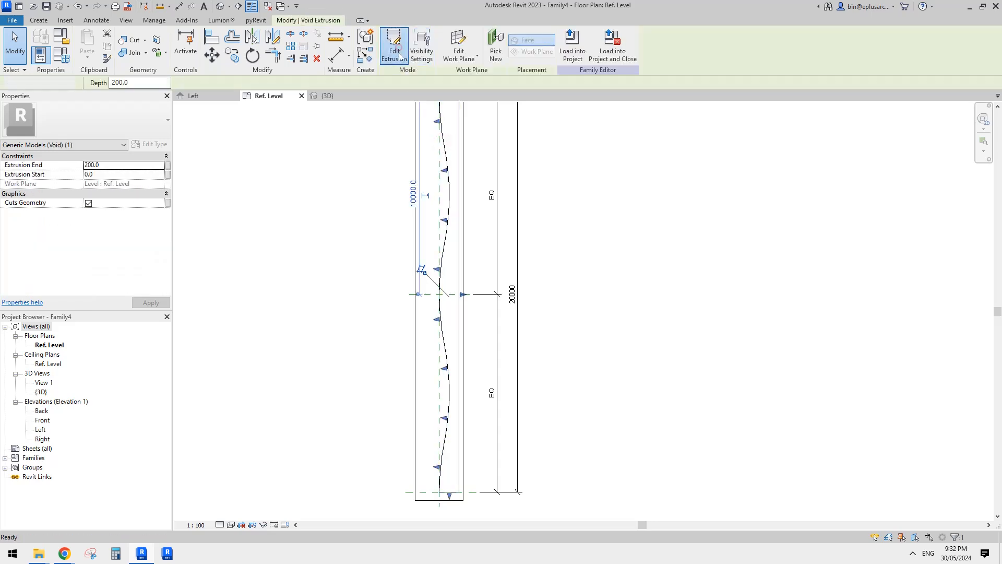
{"action": "scroll", "coordinate": [435, 166], "scroll_direction": "down", "scroll_amount": 1}
{"action": "middle_click_drag", "start_coordinate": [434, 165], "coordinate": [438, 182]}
{"action": "mouse_move", "coordinate": [428, 112]}
{"action": "left_mouse_down"}
{"action": "mouse_move", "coordinate": [470, 290]}
{"action": "mouse_move", "coordinate": [474, 443]}
{"action": "left_mouse_up"}
{"action": "scroll", "coordinate": [455, 184], "scroll_direction": "up", "scroll_amount": 1}
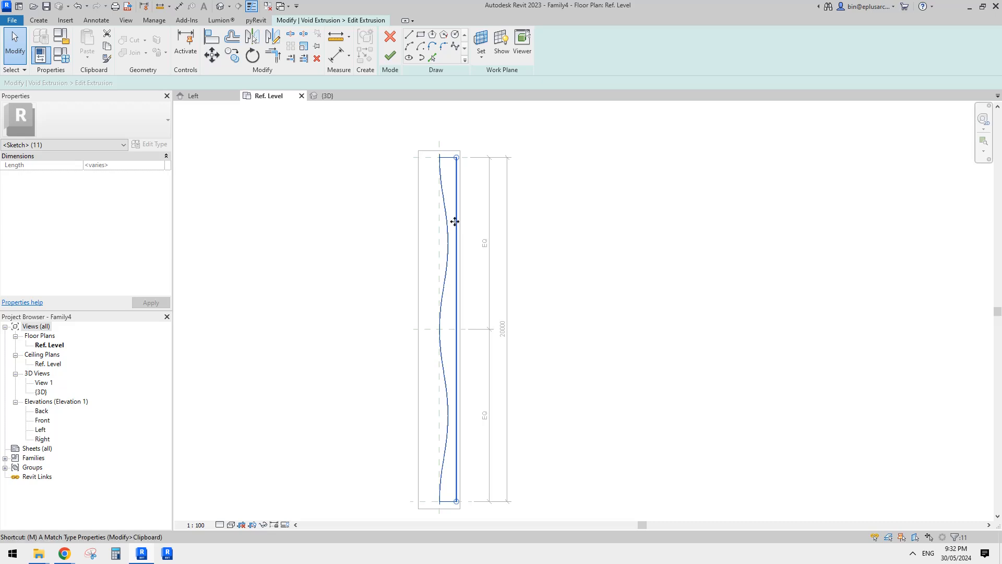
{"action": "key", "text": "m"}
{"action": "key", "text": "v"}
{"action": "left_click", "coordinate": [454, 243]}
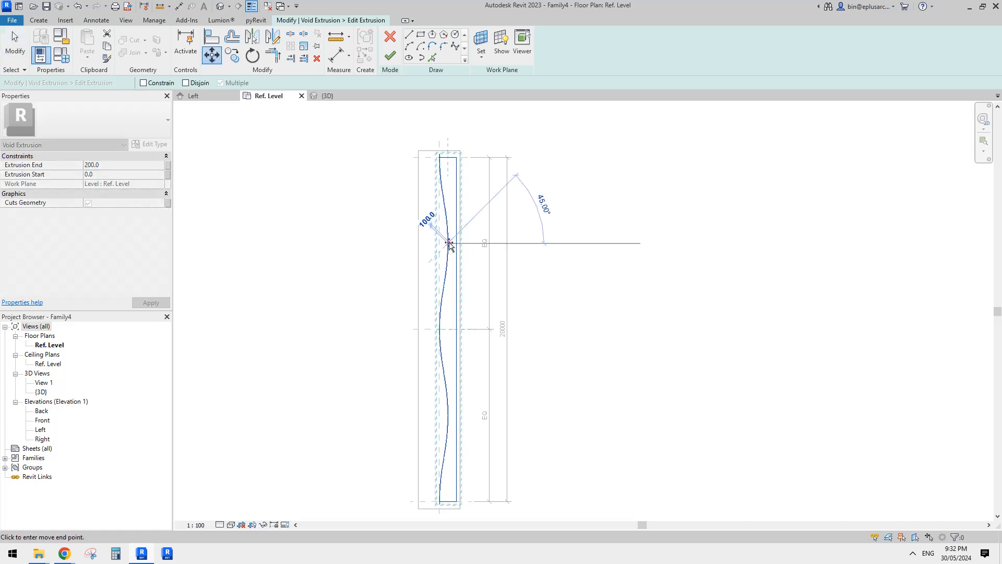
{"action": "left_click", "coordinate": [442, 243]}
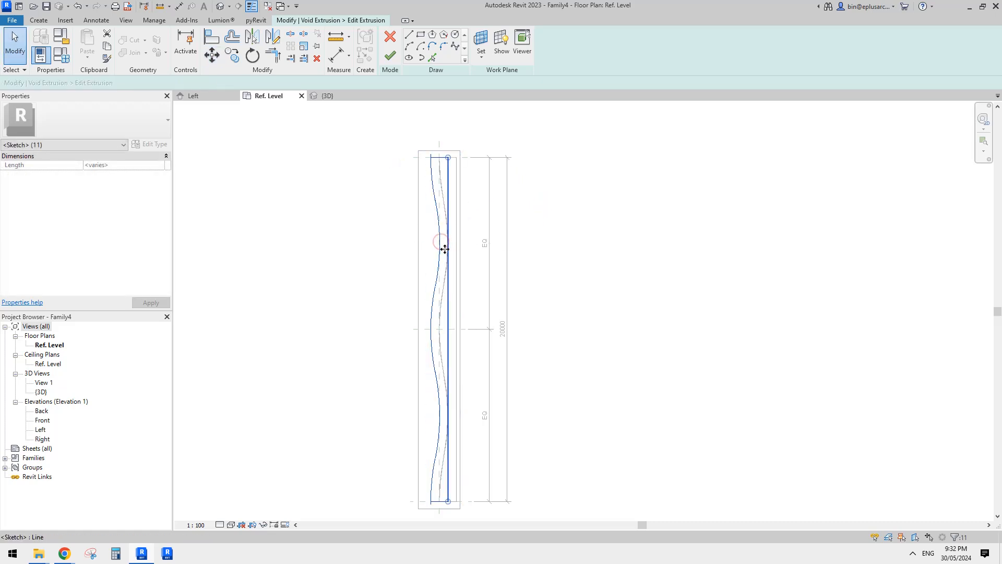
{"action": "key", "text": "Escape"}
{"action": "middle_click_drag", "start_coordinate": [472, 255], "coordinate": [512, 250]}
{"action": "left_click", "coordinate": [390, 56]}
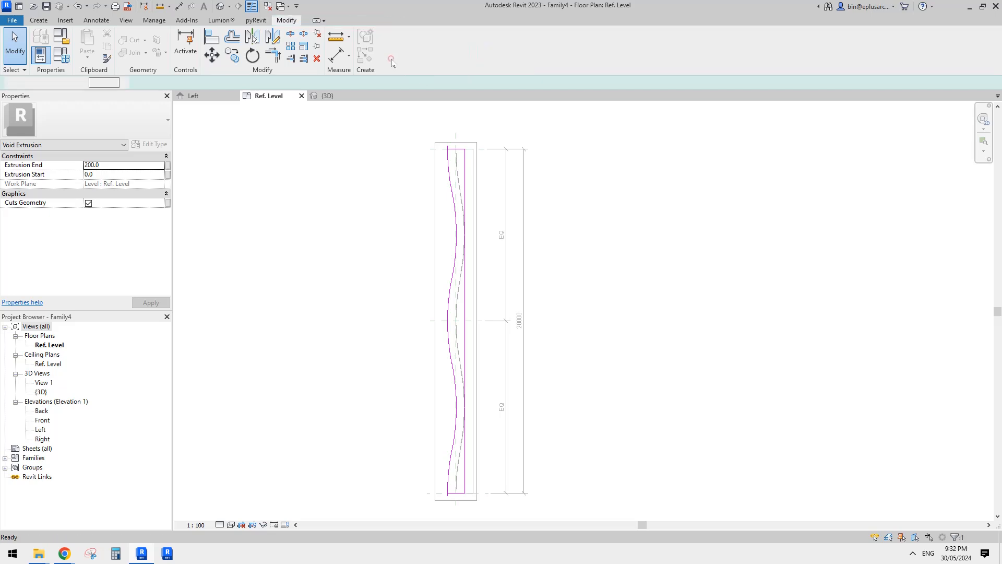
Reload the modified void family into the L-shaped family and check the new cut on the horizontal arm.
{"action": "left_click", "coordinate": [562, 53]}
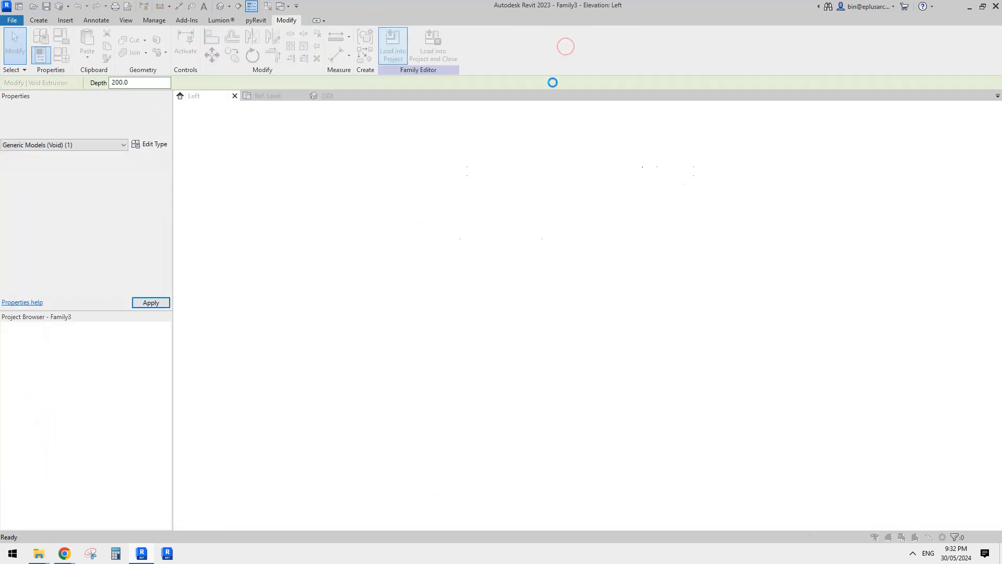
{"action": "left_click", "coordinate": [486, 252]}
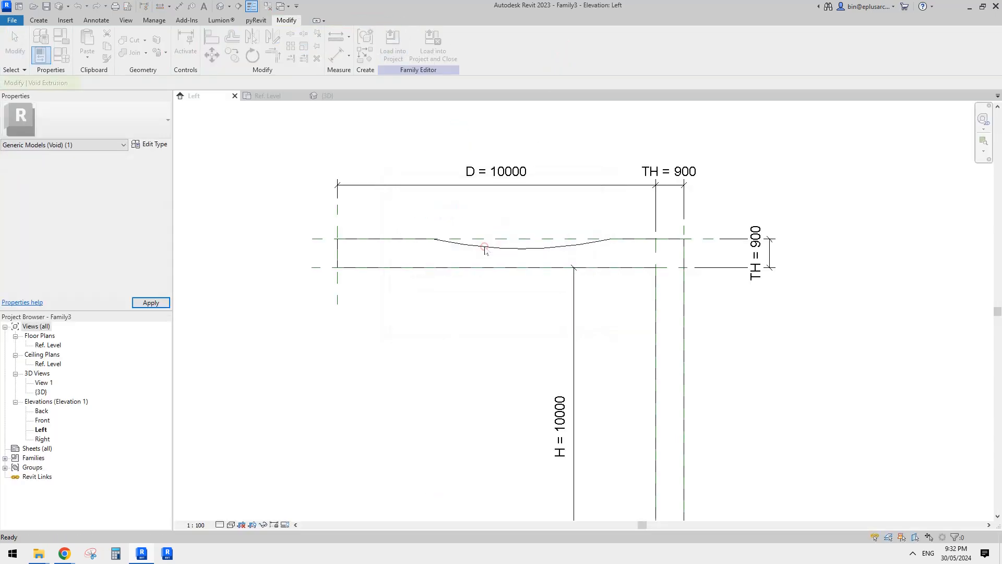
{"action": "middle_click_drag", "start_coordinate": [445, 260], "coordinate": [497, 233]}
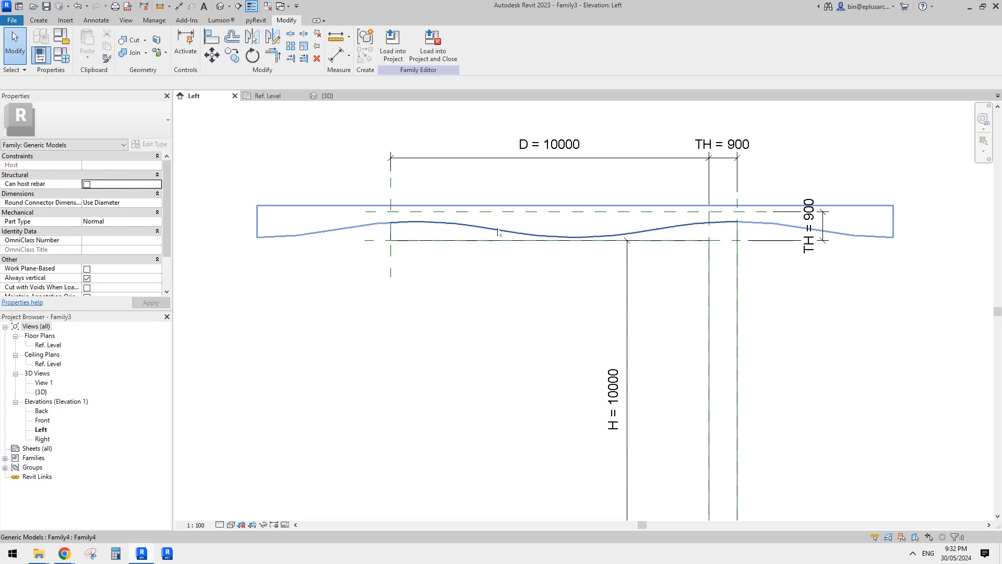
{"action": "key", "text": "a"}
{"action": "key", "text": "l"}
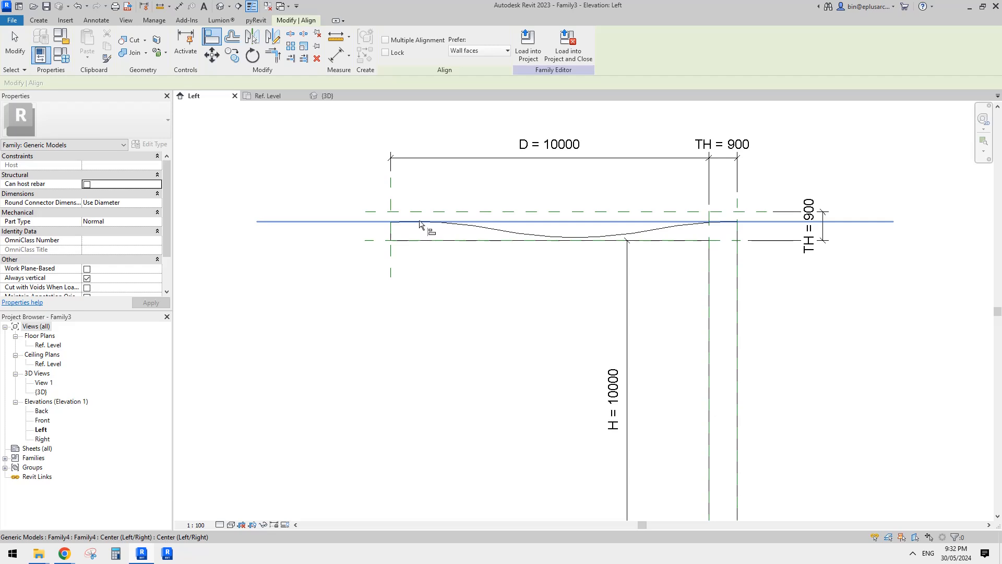
{"action": "middle_click_drag", "start_coordinate": [483, 247], "coordinate": [535, 231]}
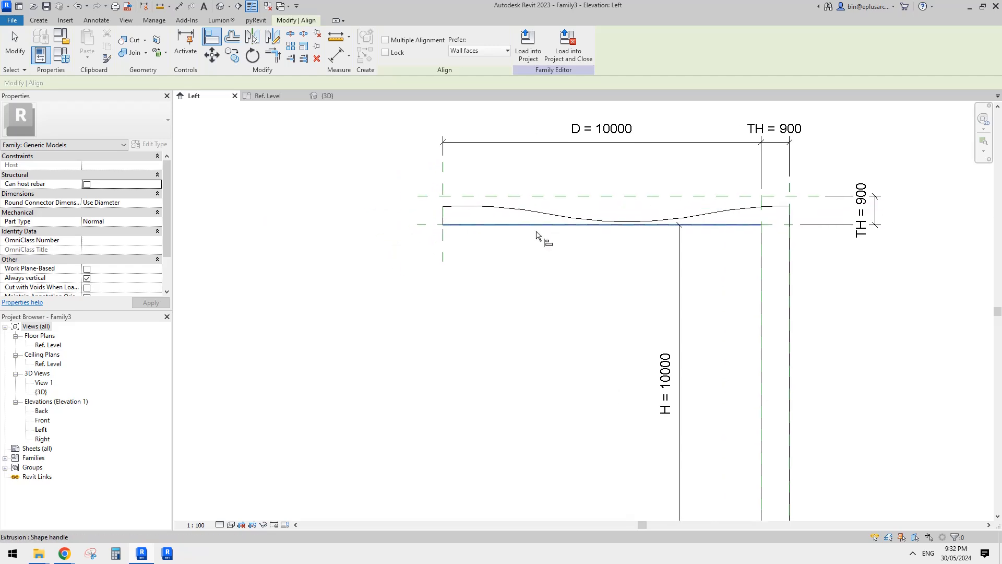
{"action": "left_click", "coordinate": [422, 225]}
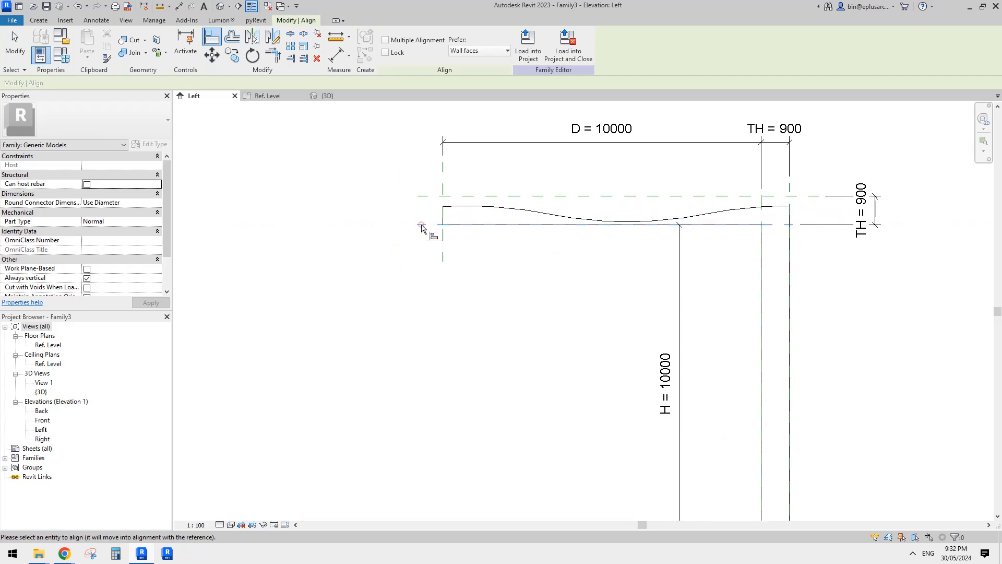
{"action": "key", "text": "Escape"}
{"action": "key", "text": "Escape"}
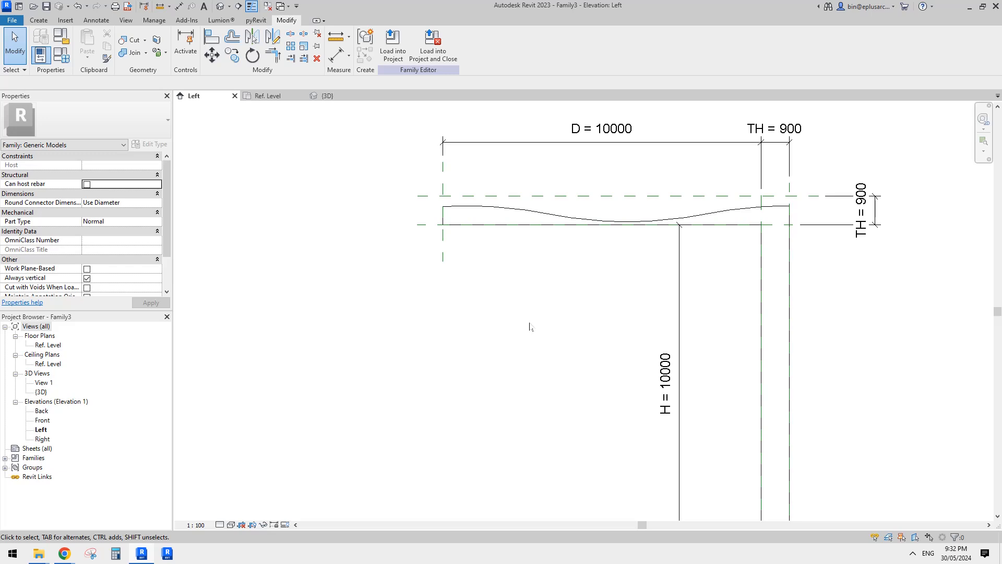
Align the Family4 component's Center (Left/Right) reference with the horizontal arm's upper reference plane.
{"action": "middle_click_drag", "start_coordinate": [552, 270], "coordinate": [551, 278]}
{"action": "key", "text": "a"}
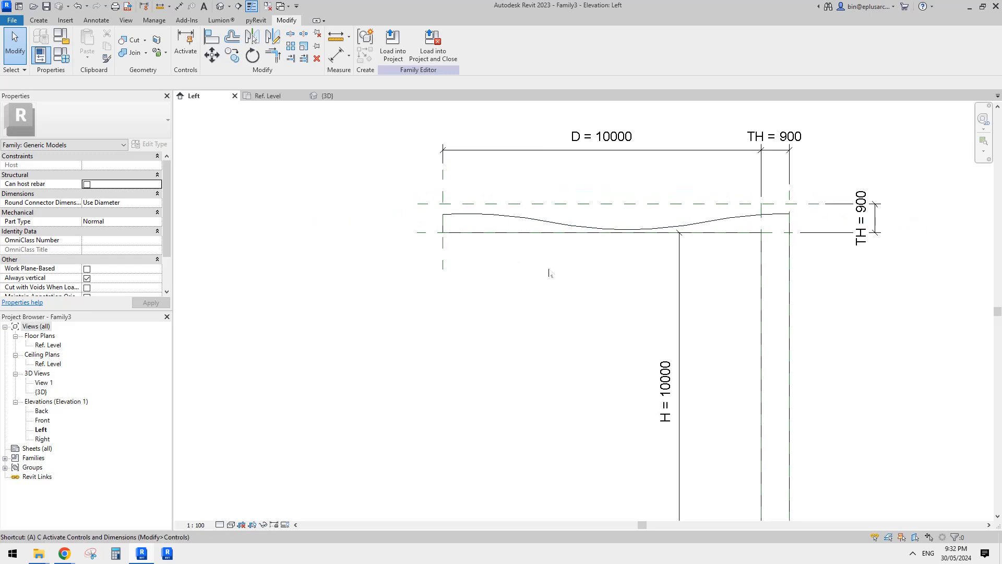
{"action": "key", "text": "l"}
{"action": "left_click", "coordinate": [424, 207]}
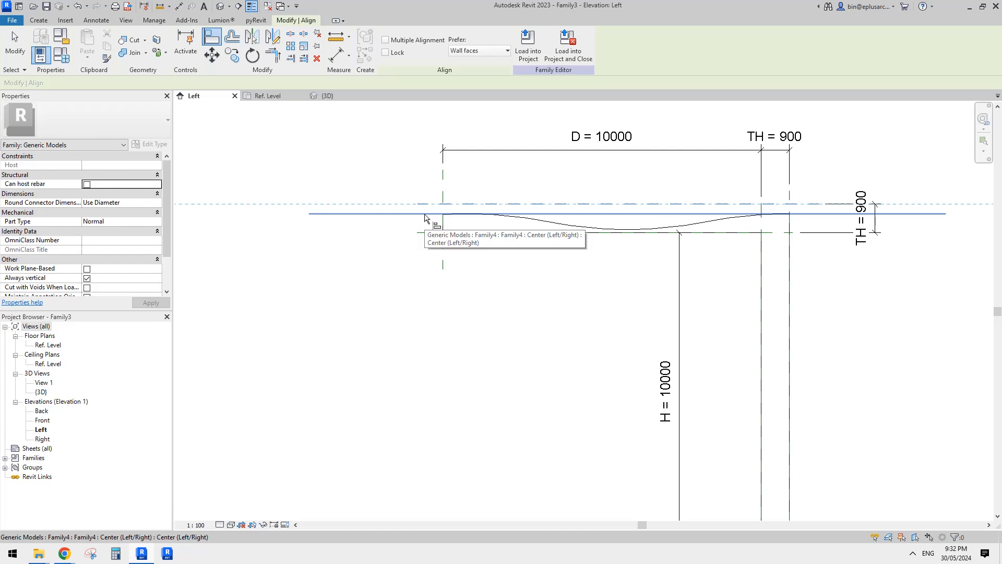
{"action": "left_click", "coordinate": [425, 214]}
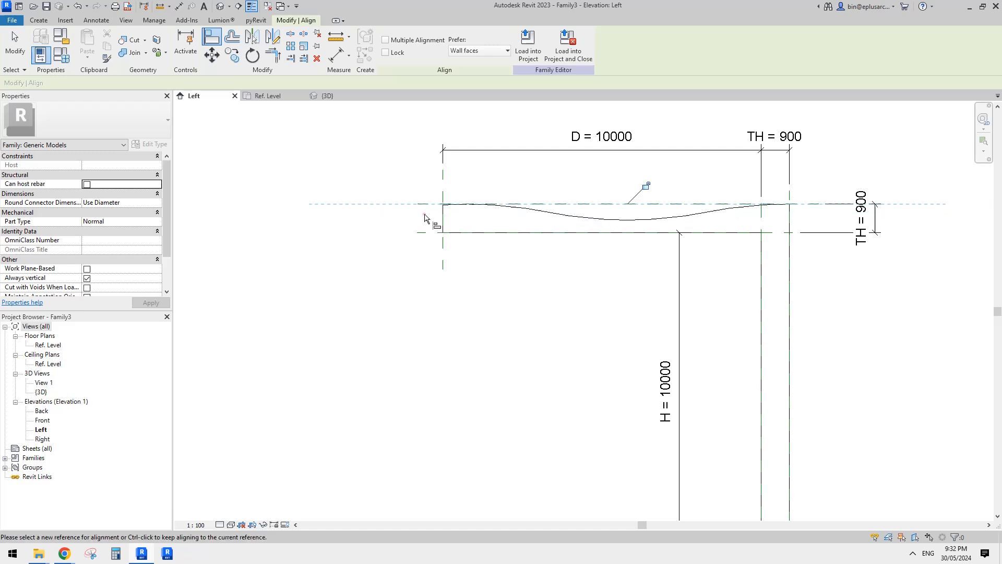
Lock the alignment between the horizontal arm's void component and the upper reference plane.
{"action": "left_click", "coordinate": [645, 189]}
{"action": "scroll", "coordinate": [673, 238], "scroll_direction": "down", "scroll_amount": 1}
{"action": "middle_click_drag", "start_coordinate": [677, 238], "coordinate": [610, 231]}
{"action": "key", "text": "Escape"}
{"action": "key", "text": "Escape"}
Create a similar Family4 void component from the horizontal arm's one and place it on the face of the vertical arm.
{"action": "left_click", "coordinate": [574, 211]}
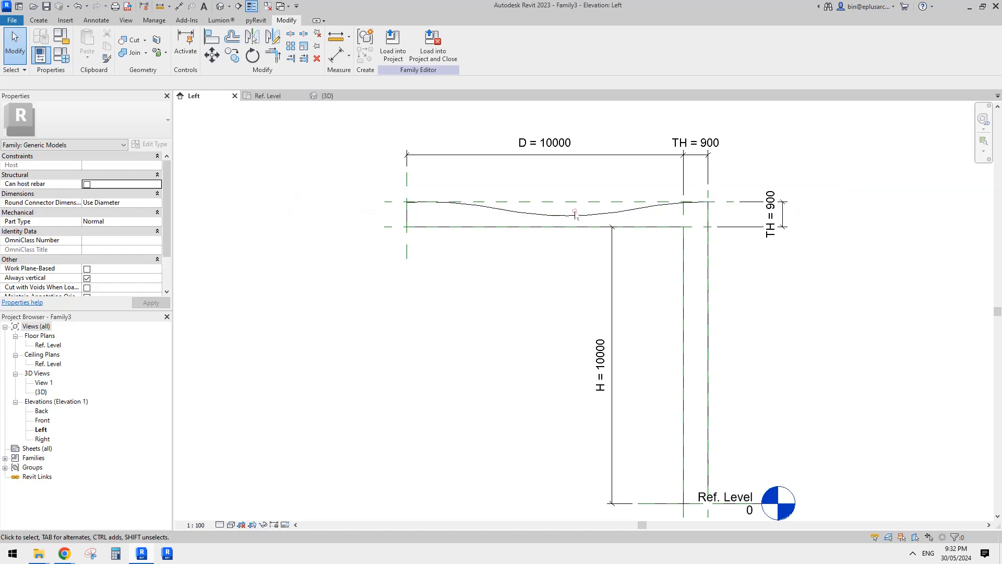
{"action": "scroll", "coordinate": [579, 212], "scroll_direction": "down", "scroll_amount": 1}
{"action": "left_click", "coordinate": [587, 192]}
{"action": "middle_click_drag", "start_coordinate": [654, 212], "coordinate": [563, 193]}
{"action": "key", "text": "c"}
{"action": "key", "text": "s"}
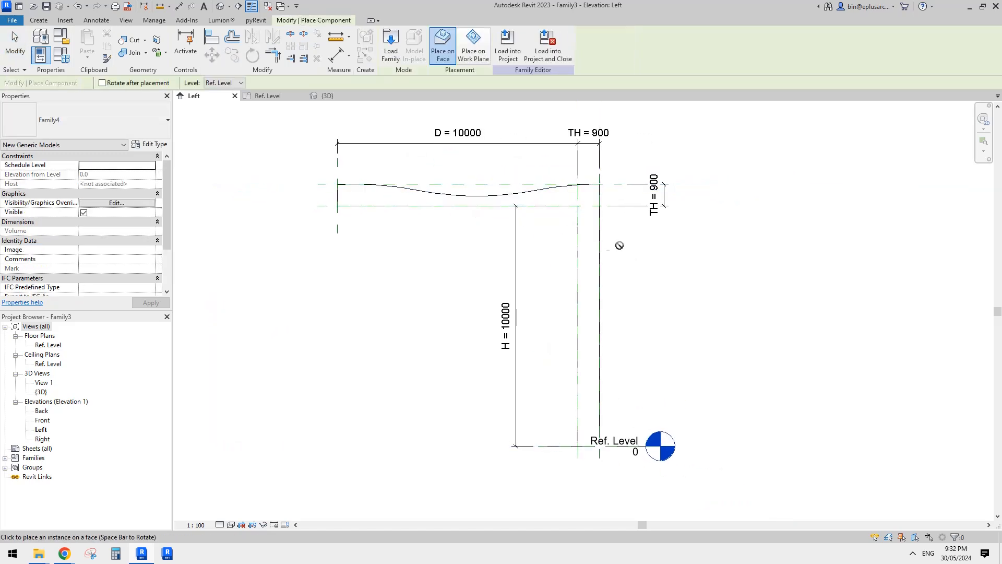
{"action": "left_click", "coordinate": [593, 288]}
{"action": "key", "text": "Escape"}
{"action": "key", "text": "Escape"}
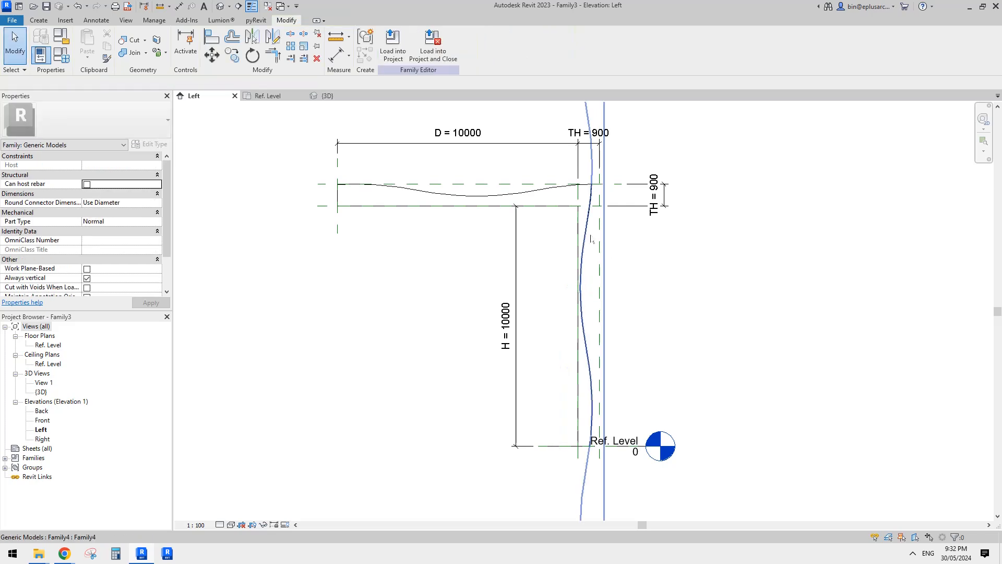
Align the new Family4 component's Center (Left/Right) reference with the vertical arm's outer reference plane and lock the alignment.
{"action": "left_click", "coordinate": [590, 236]}
{"action": "middle_click_drag", "start_coordinate": [590, 236], "coordinate": [552, 213]}
{"action": "key", "text": "a"}
{"action": "key", "text": "l"}
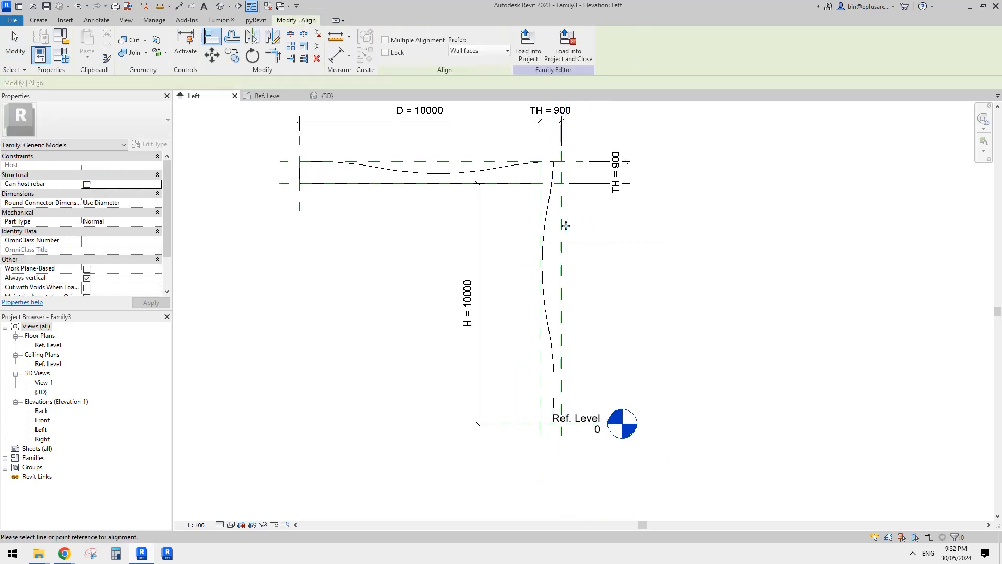
{"action": "left_click", "coordinate": [562, 260]}
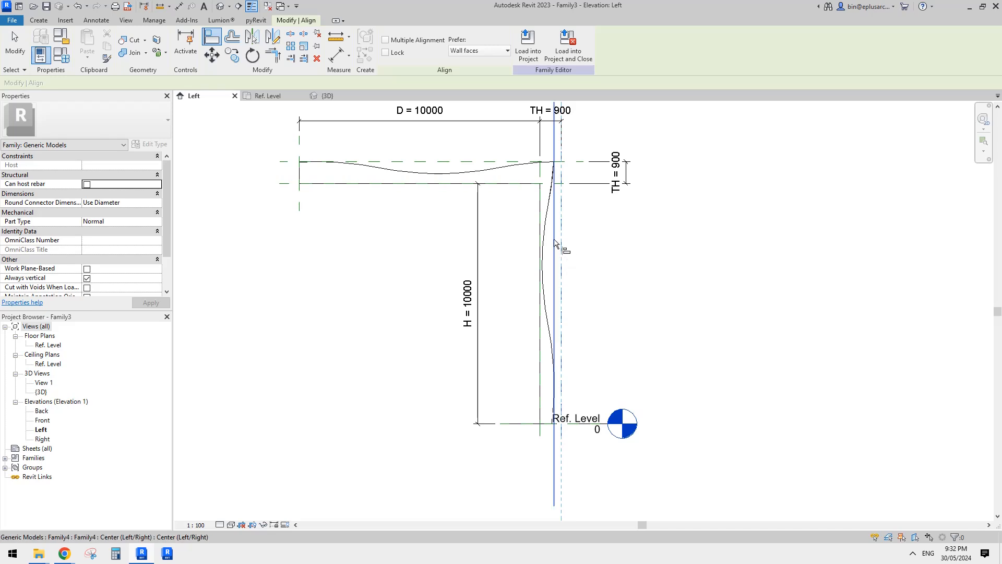
{"action": "left_click", "coordinate": [554, 241]}
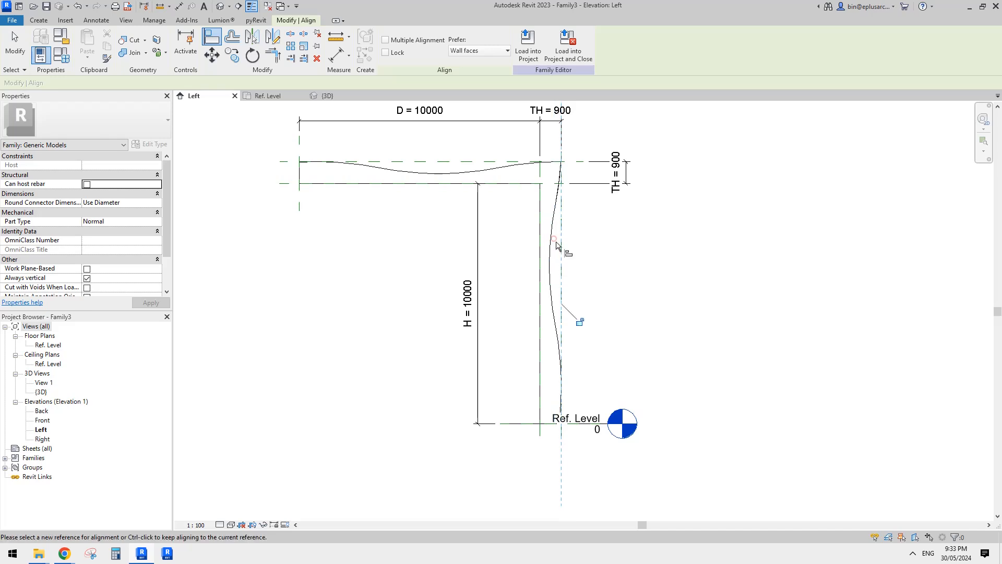
{"action": "left_click", "coordinate": [581, 324]}
{"action": "key", "text": "Escape"}
{"action": "key", "text": "Escape"}
Nudge the horizontal arm's Family4 void sideways along its locked reference plane to shift the wave's position.
{"action": "scroll", "coordinate": [580, 230], "scroll_direction": "down", "scroll_amount": 1}
{"action": "middle_click_drag", "start_coordinate": [578, 177], "coordinate": [584, 238]}
{"action": "scroll", "coordinate": [583, 183], "scroll_direction": "up", "scroll_amount": 1}
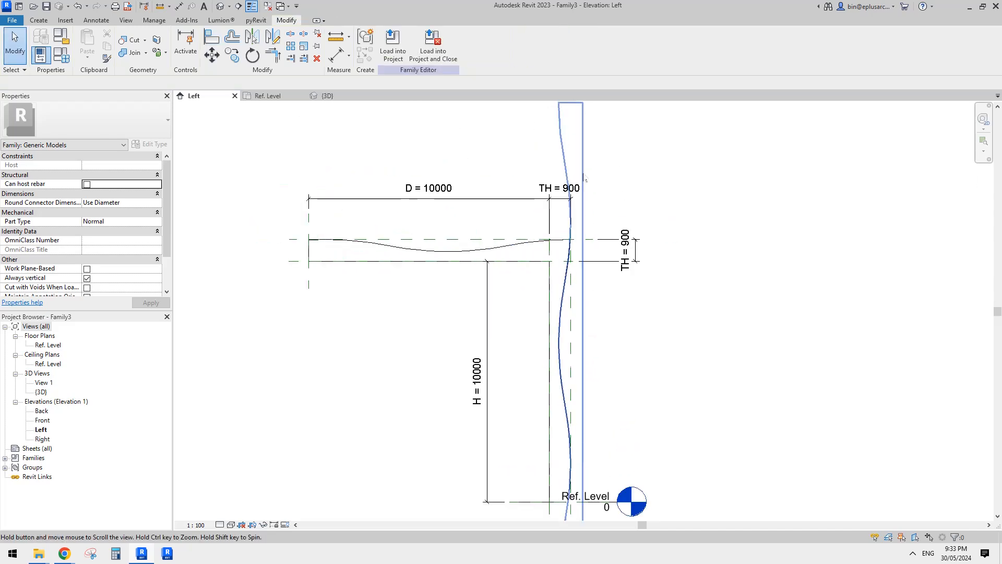
{"action": "middle_click_drag", "start_coordinate": [584, 162], "coordinate": [574, 202]}
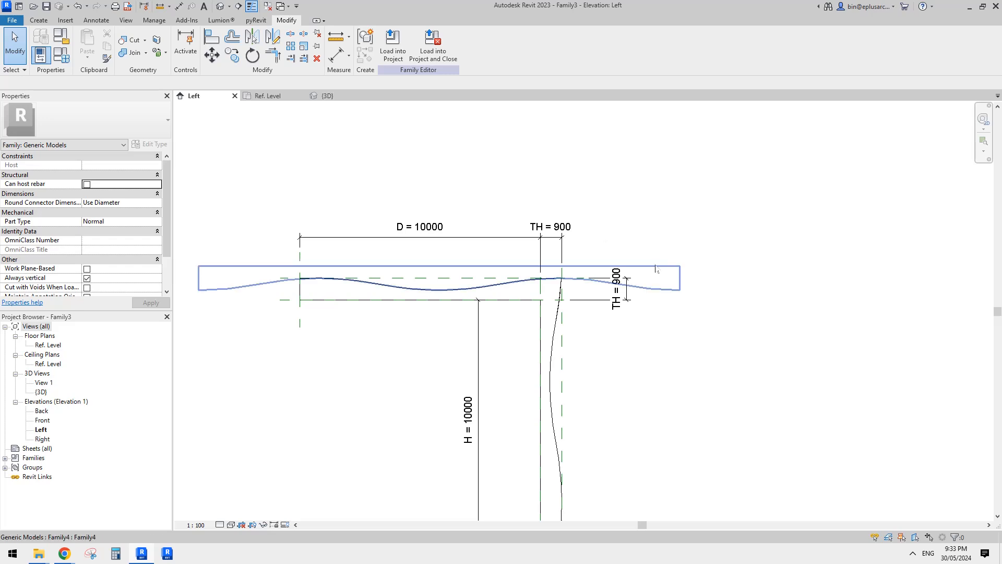
{"action": "left_click", "coordinate": [655, 267]}
{"action": "middle_click_drag", "start_coordinate": [633, 275], "coordinate": [663, 225]}
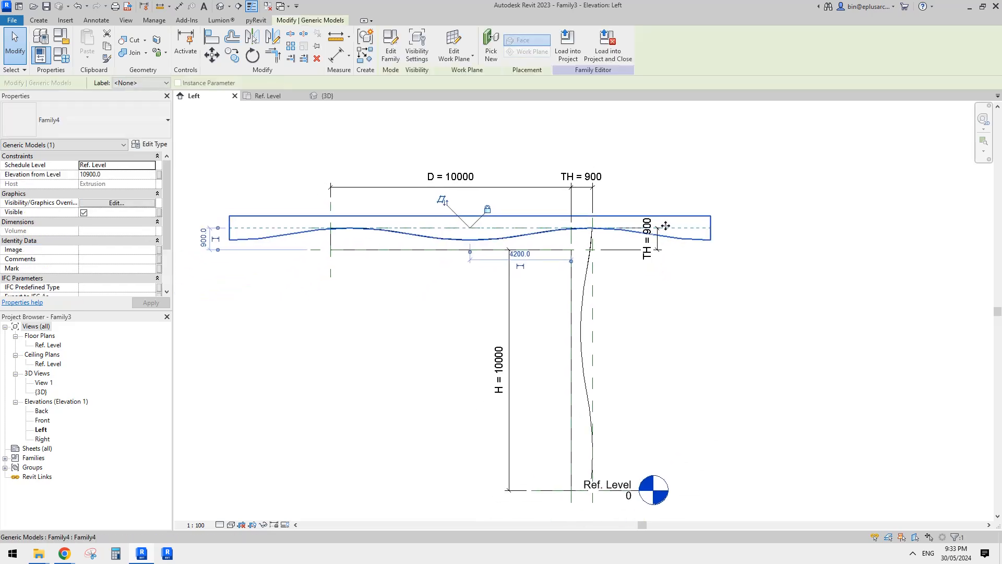
{"action": "key", "text": "Left"}
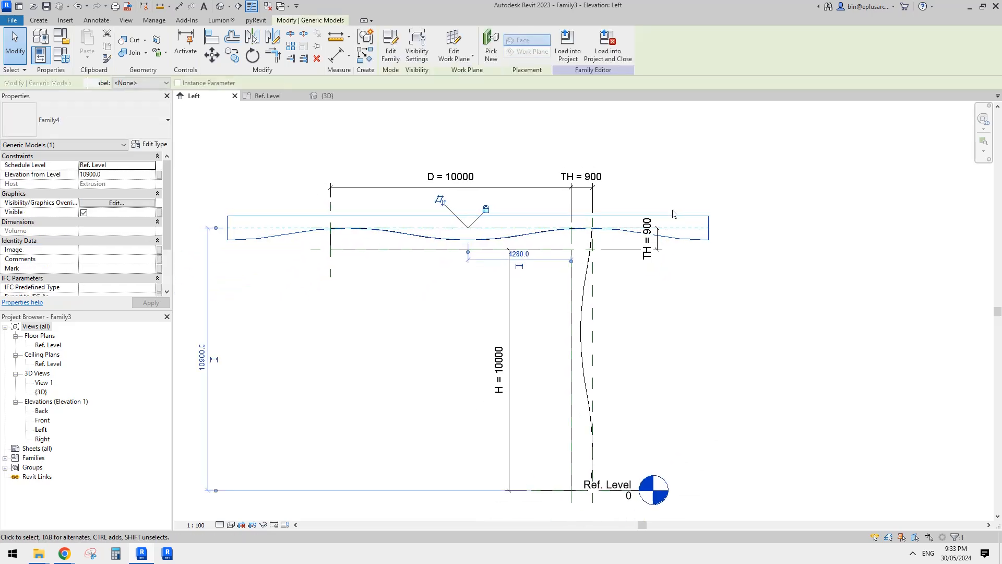
{"action": "key", "text": "Right"}
{"action": "key", "text": "Right"}
{"action": "key", "text": "Right"}
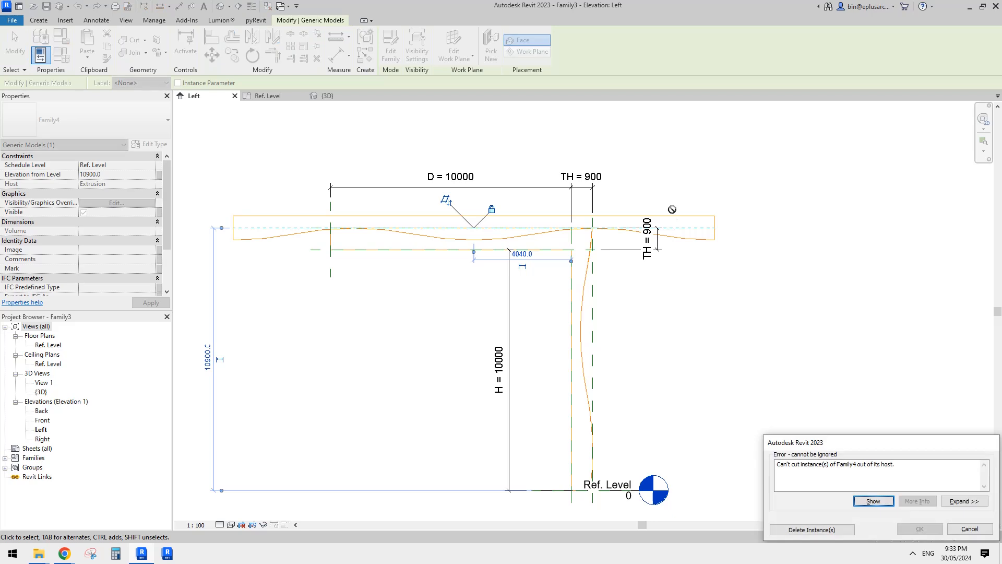
{"action": "key", "text": "Escape"}
{"action": "key", "text": "Escape"}
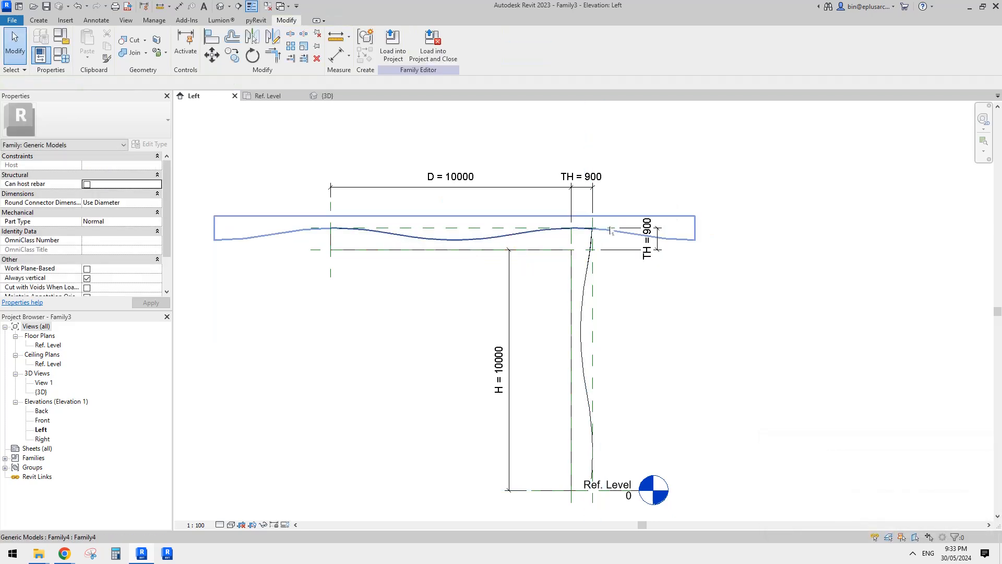
Start an aligned dimension from the vertical Family4 component's Center (Left/Right) reference.
{"action": "middle_click_drag", "start_coordinate": [633, 222], "coordinate": [596, 233]}
{"action": "key", "text": "d"}
{"action": "key", "text": "i"}
{"action": "key", "text": "Escape"}
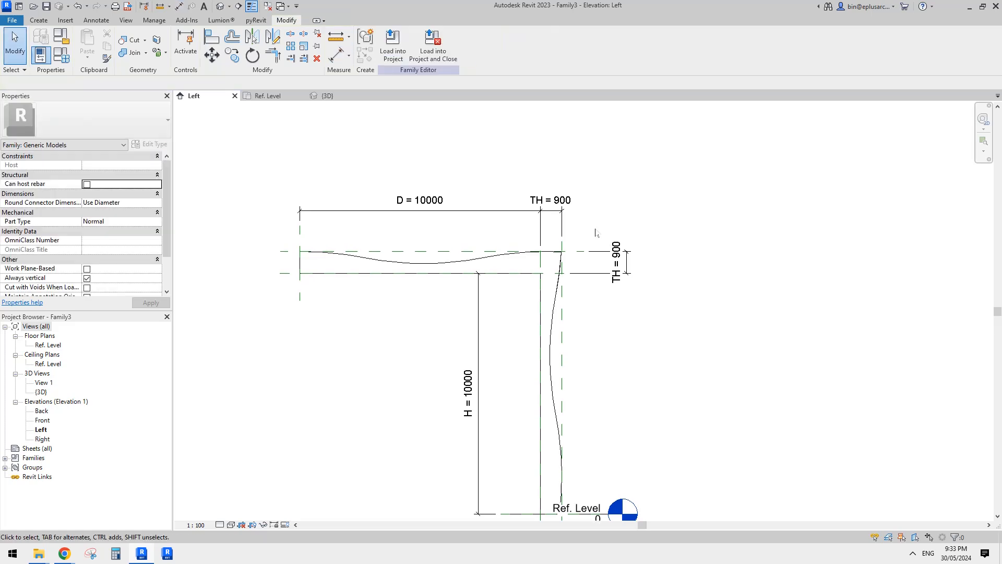
{"action": "key", "text": "d"}
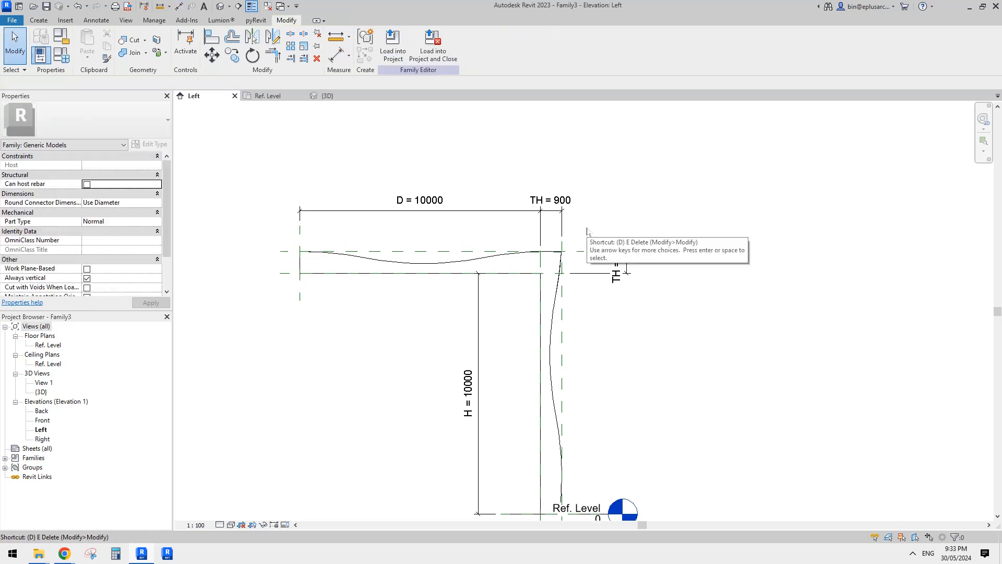
{"action": "key", "text": "i"}
{"action": "middle_click_drag", "start_coordinate": [595, 251], "coordinate": [581, 229]}
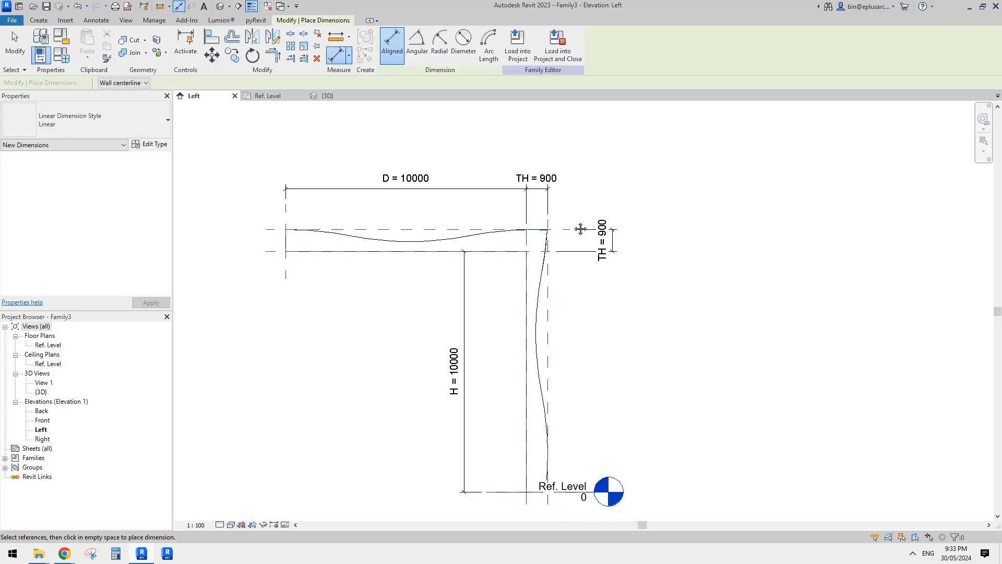
{"action": "left_click", "coordinate": [549, 285]}
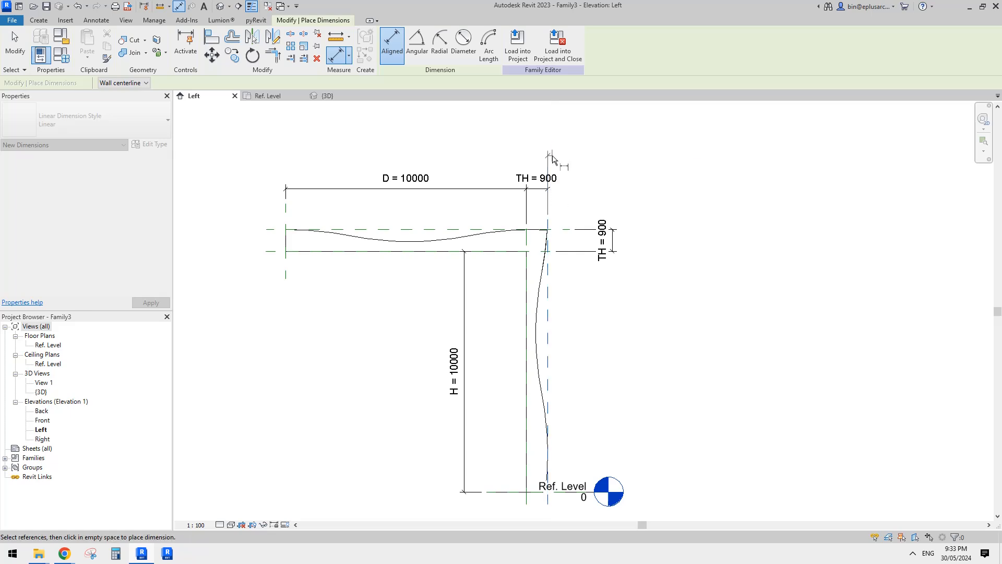
{"action": "middle_click_drag", "start_coordinate": [610, 201], "coordinate": [646, 148]}
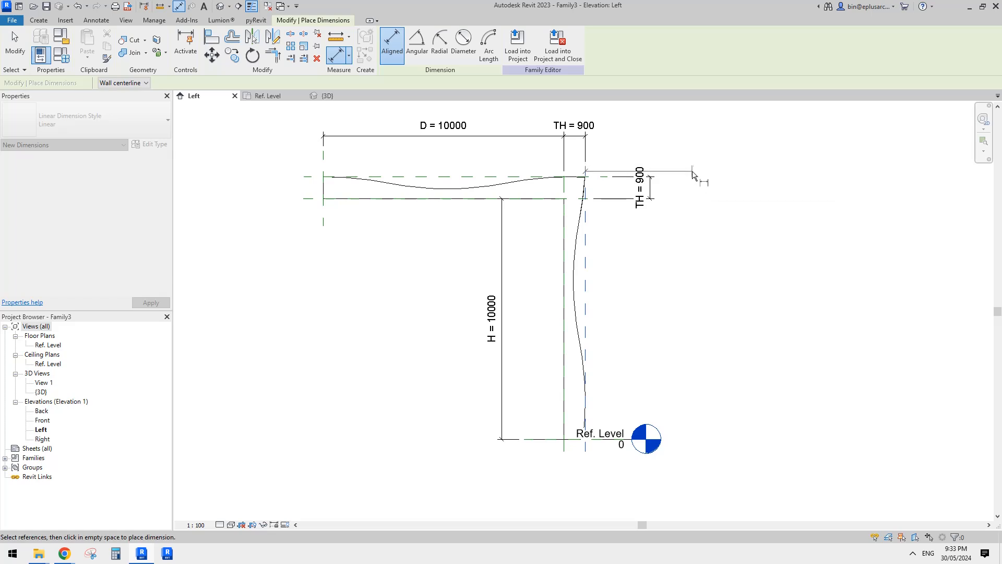
Finish the aligned dimension from the vertical arm's outer reference to the overhanging end of the horizontal Family4 void.
{"action": "left_click", "coordinate": [689, 173]}
{"action": "middle_click_drag", "start_coordinate": [661, 144], "coordinate": [662, 228]}
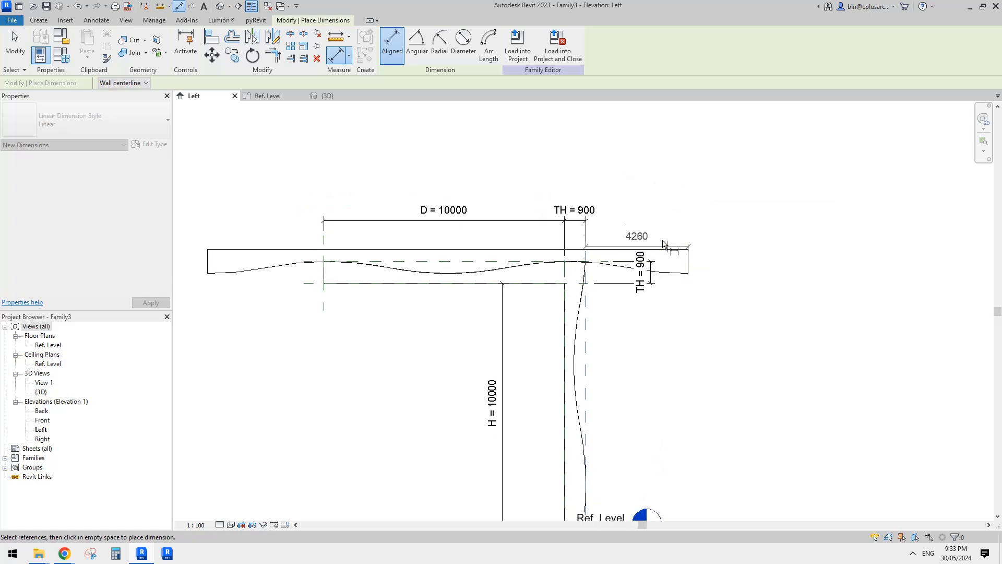
{"action": "left_click", "coordinate": [644, 180]}
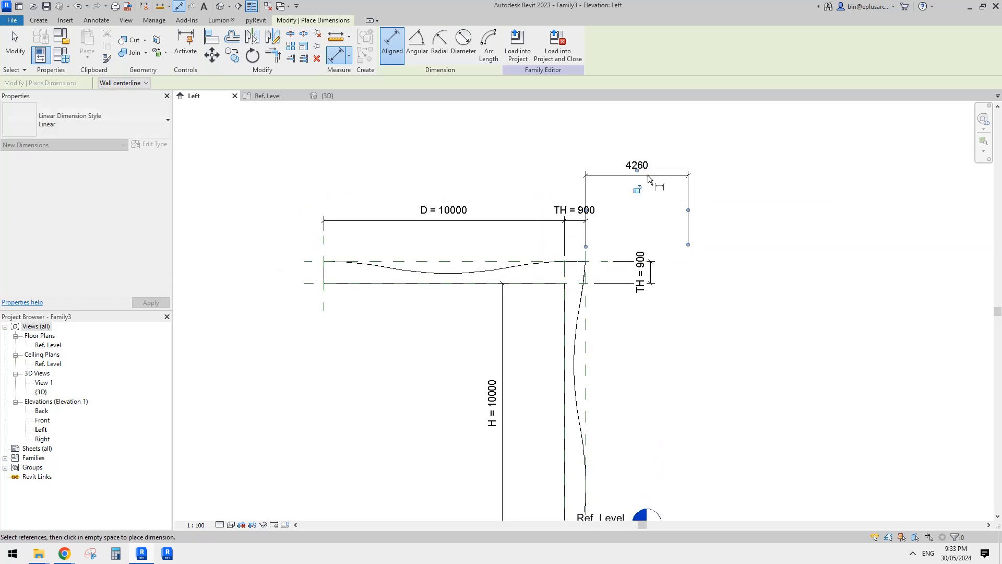
Add an aligned dimension from the horizontal arm's upper reference plane to the upper end of the vertical Family4 void.
{"action": "middle_click_drag", "start_coordinate": [694, 240], "coordinate": [697, 168]}
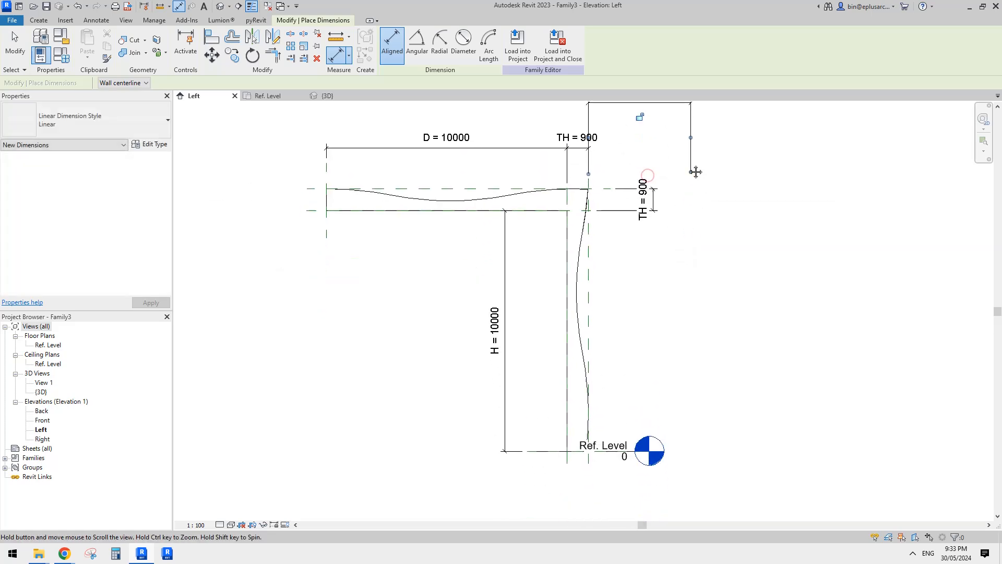
{"action": "left_click", "coordinate": [497, 190]}
{"action": "middle_click_drag", "start_coordinate": [596, 157], "coordinate": [598, 256]}
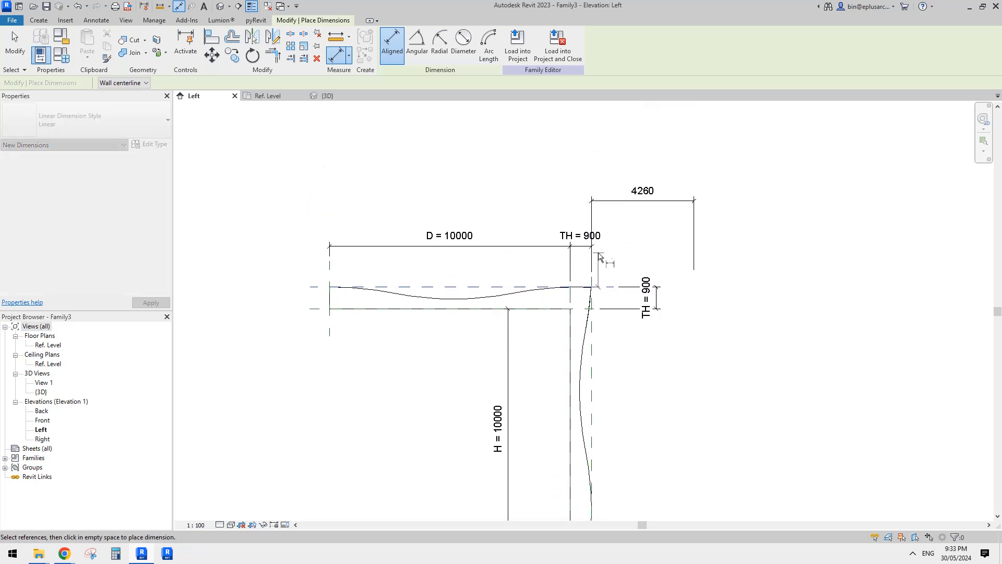
{"action": "left_click", "coordinate": [599, 150]}
{"action": "left_click", "coordinate": [725, 164]}
{"action": "key", "text": "Escape"}
{"action": "key", "text": "Escape"}
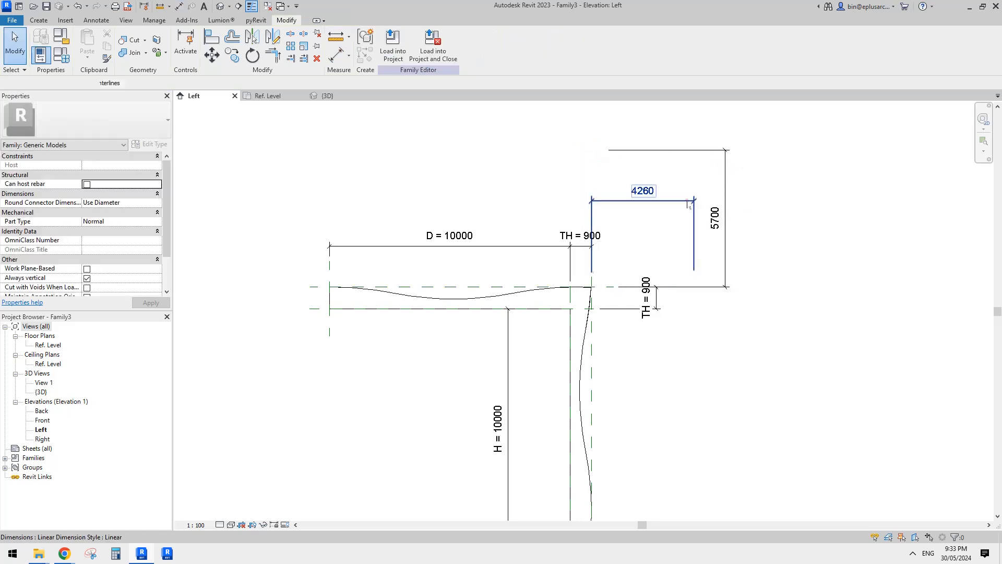
Label both void position dimensions with a new instance family parameter named offset.
{"action": "left_click", "coordinate": [688, 201]}
{"action": "left_click", "coordinate": [725, 183], "text": "ctrl"}
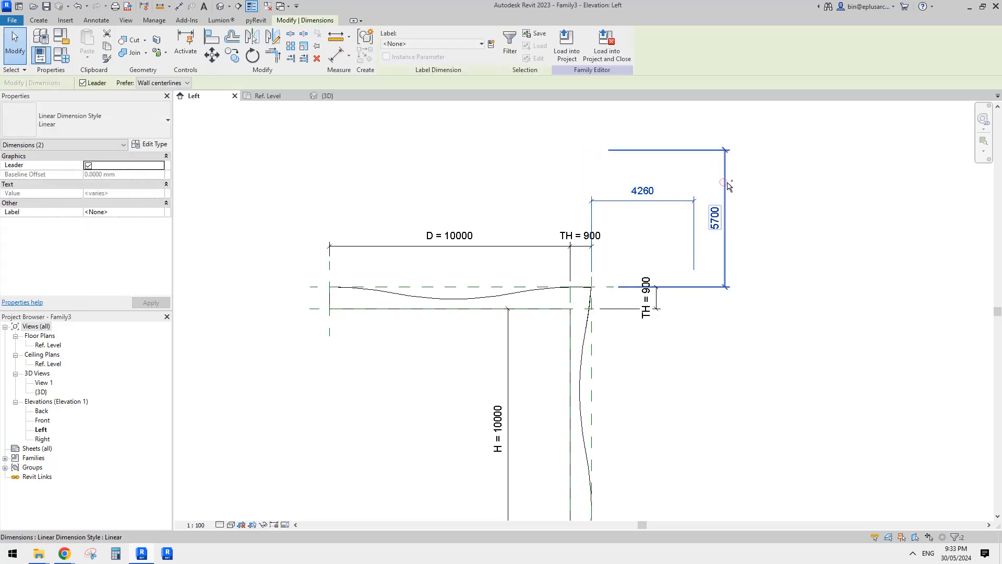
{"action": "left_click", "coordinate": [491, 44]}
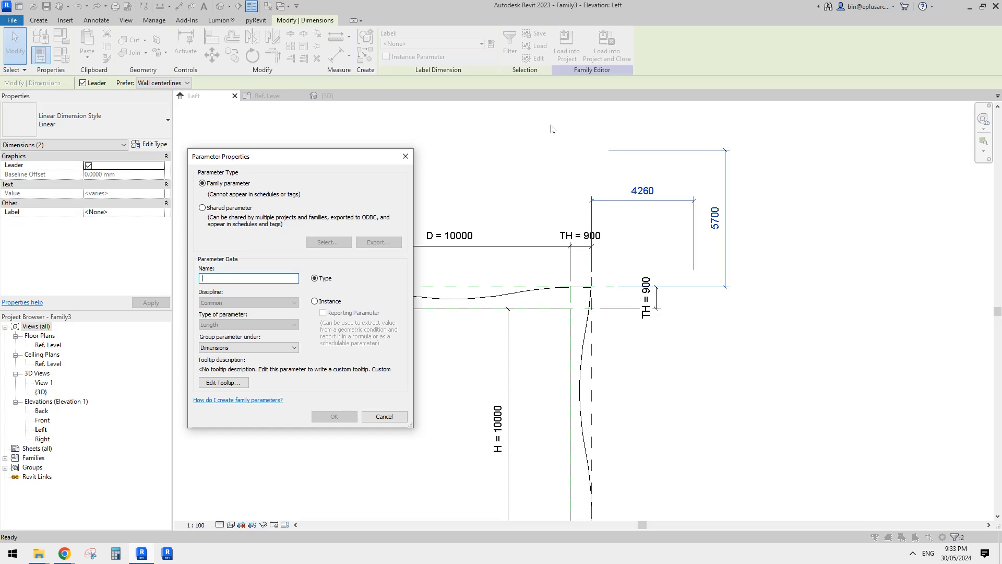
{"action": "type", "text": "O"}
{"action": "key", "text": "BackSpace"}
{"action": "key", "text": "Caps_Lock"}
{"action": "type", "text": "offset"}
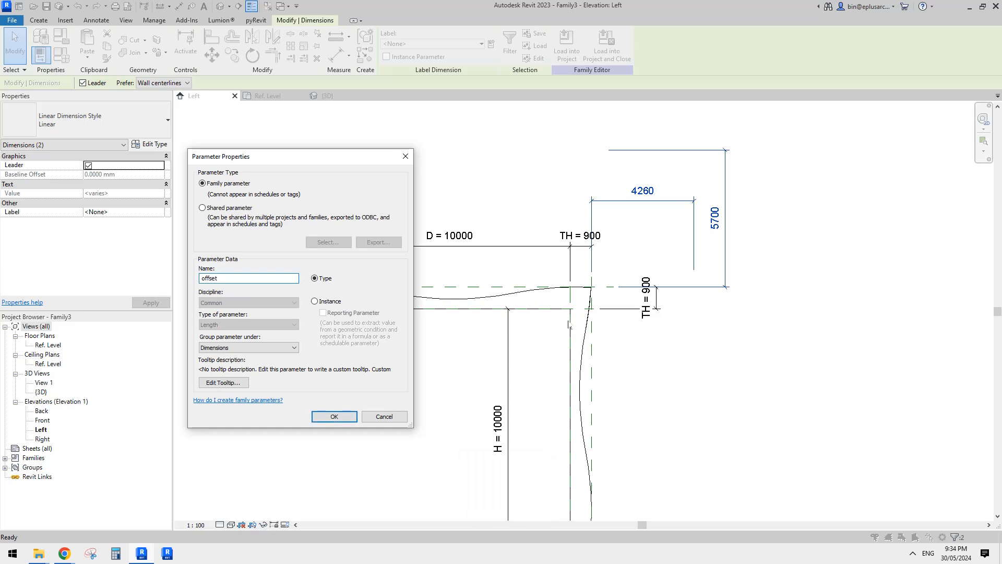
{"action": "left_click", "coordinate": [315, 302]}
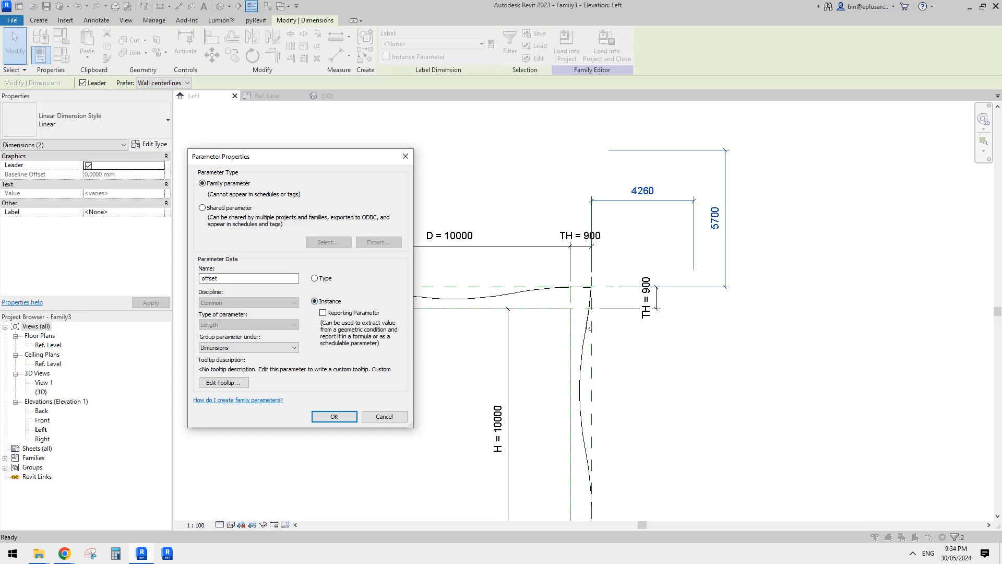
{"action": "left_click", "coordinate": [334, 416]}
{"action": "scroll", "coordinate": [600, 362], "scroll_direction": "down", "scroll_amount": 1}
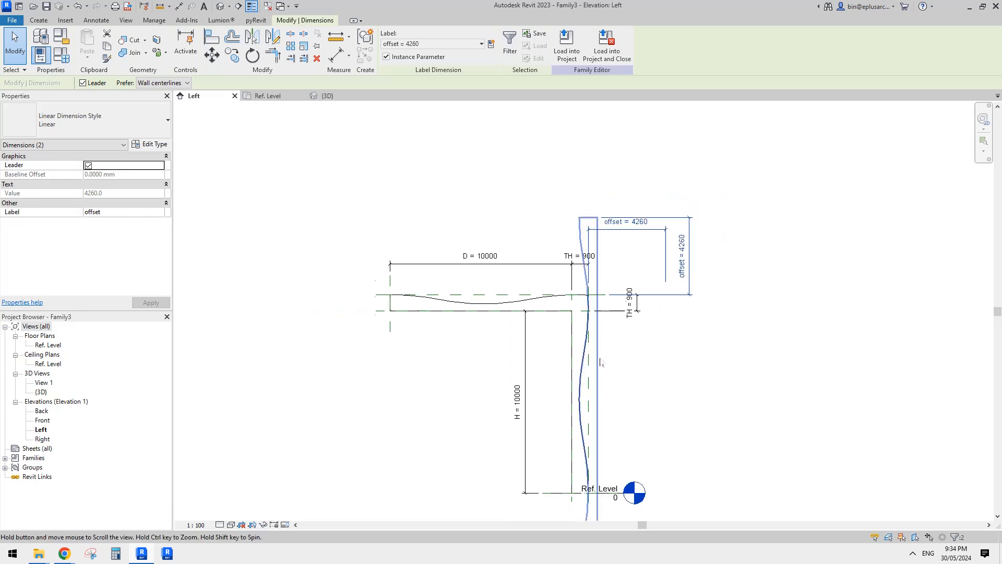
{"action": "middle_click_drag", "start_coordinate": [600, 361], "coordinate": [614, 274]}
{"action": "left_click", "coordinate": [478, 187]}
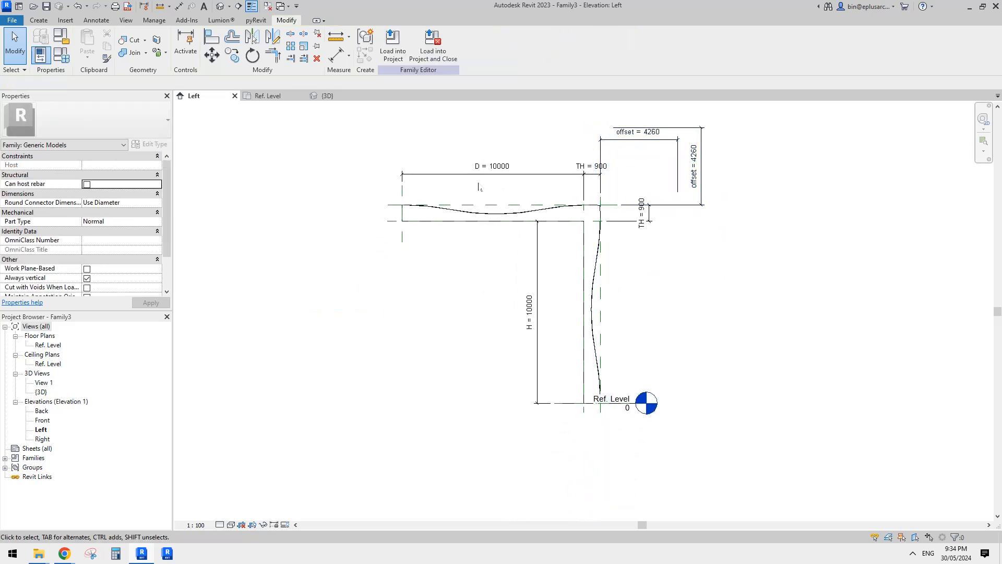
Open the 3D view and apply a value of 3000 to the offset parameter in the family types.
{"action": "left_click", "coordinate": [221, 9]}
{"action": "middle_click_drag", "start_coordinate": [477, 175], "coordinate": [537, 215], "text": "shift"}
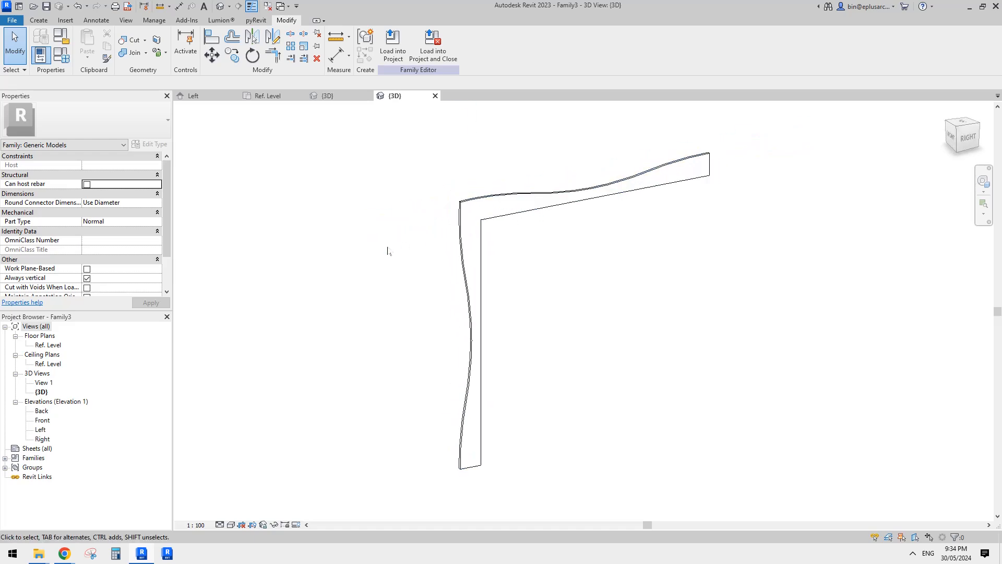
{"action": "middle_click_drag", "start_coordinate": [367, 246], "coordinate": [393, 244]}
{"action": "left_click", "coordinate": [67, 60]}
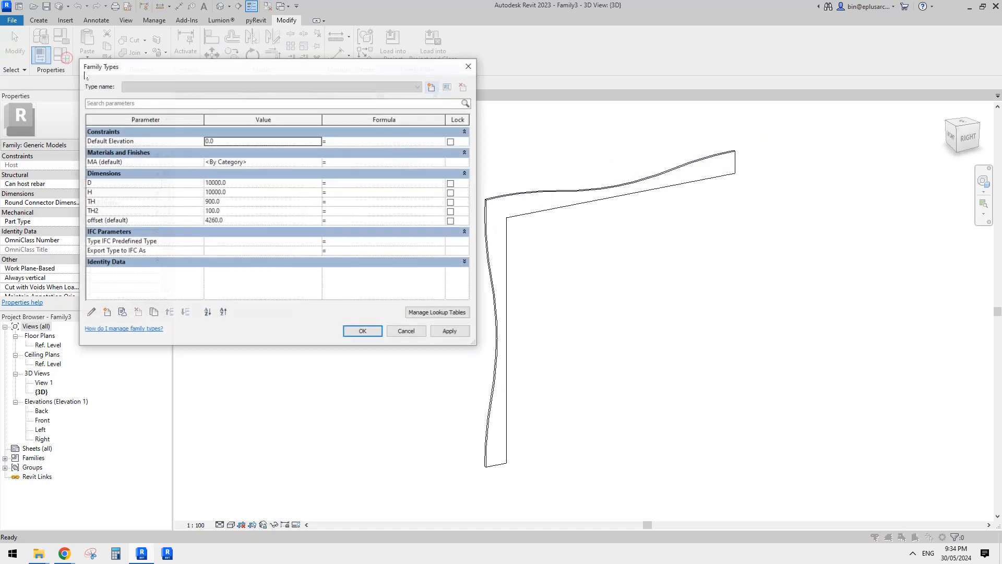
{"action": "left_click_drag", "start_coordinate": [355, 76], "coordinate": [297, 69]}
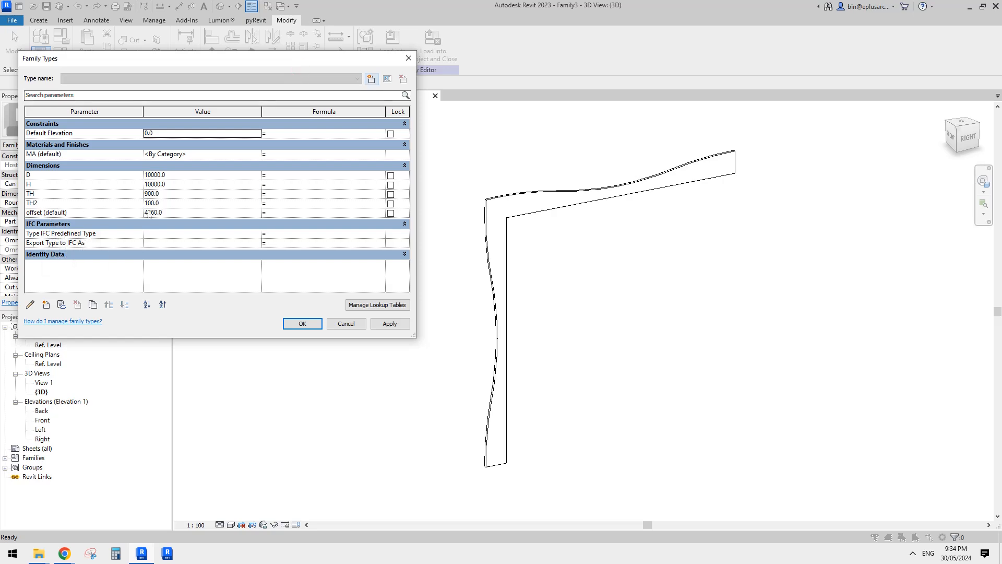
{"action": "left_click", "coordinate": [179, 212]}
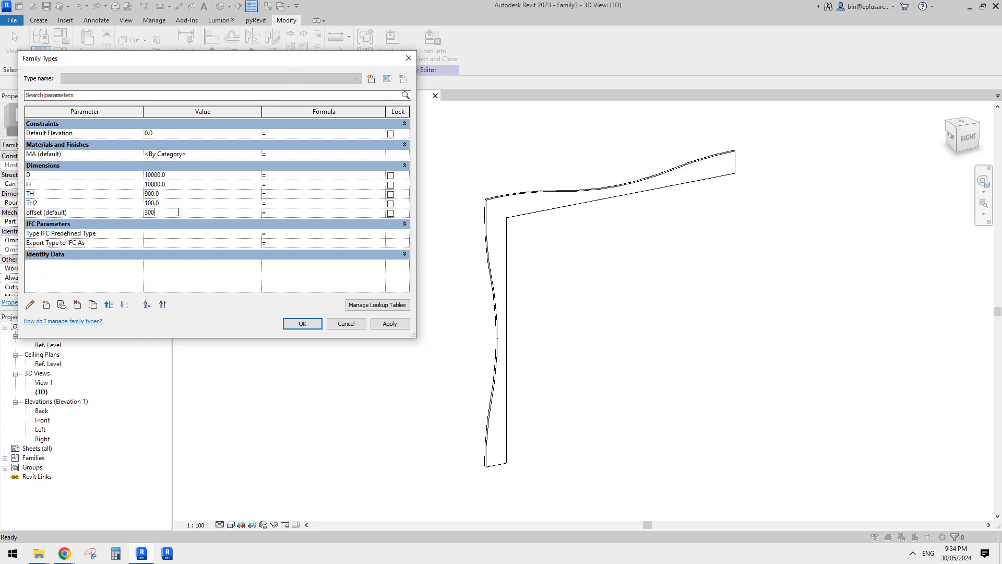
{"action": "left_click", "coordinate": [389, 324]}
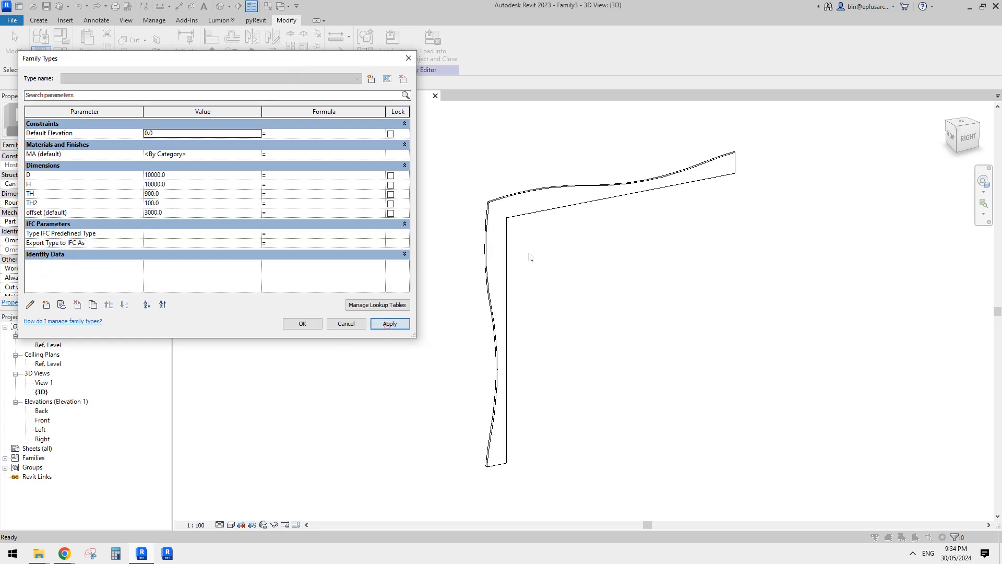
Test the offset parameter at 4000, then set it to 5000 and accept the family types.
{"action": "left_click", "coordinate": [194, 214]}
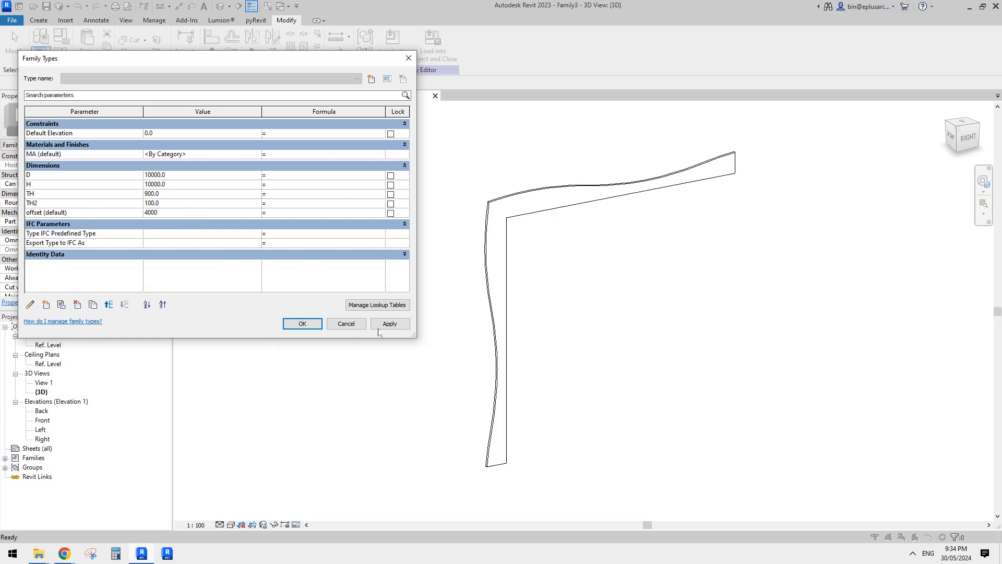
{"action": "left_click", "coordinate": [388, 325]}
{"action": "left_click", "coordinate": [185, 214]}
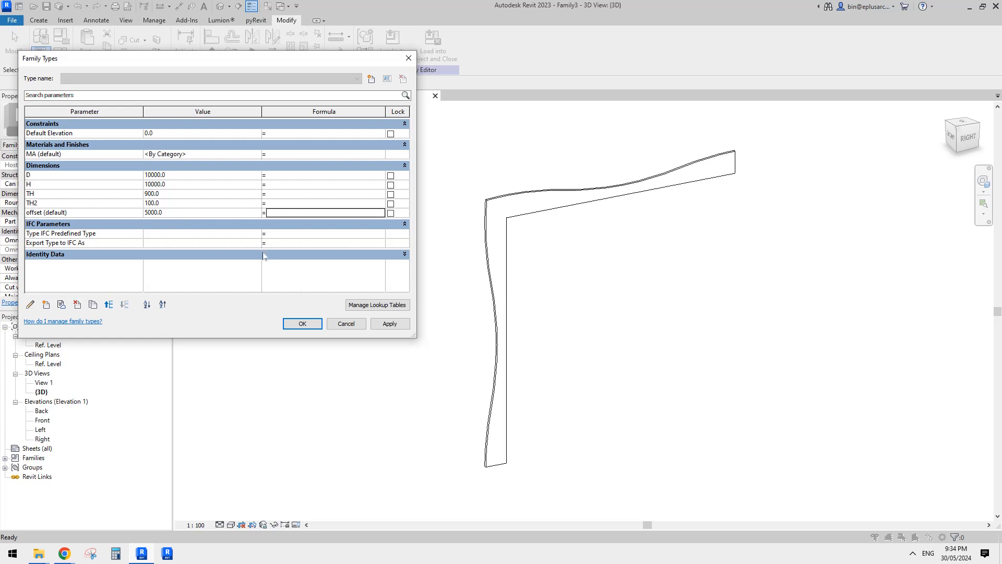
{"action": "left_click", "coordinate": [403, 326]}
{"action": "left_click", "coordinate": [303, 324]}
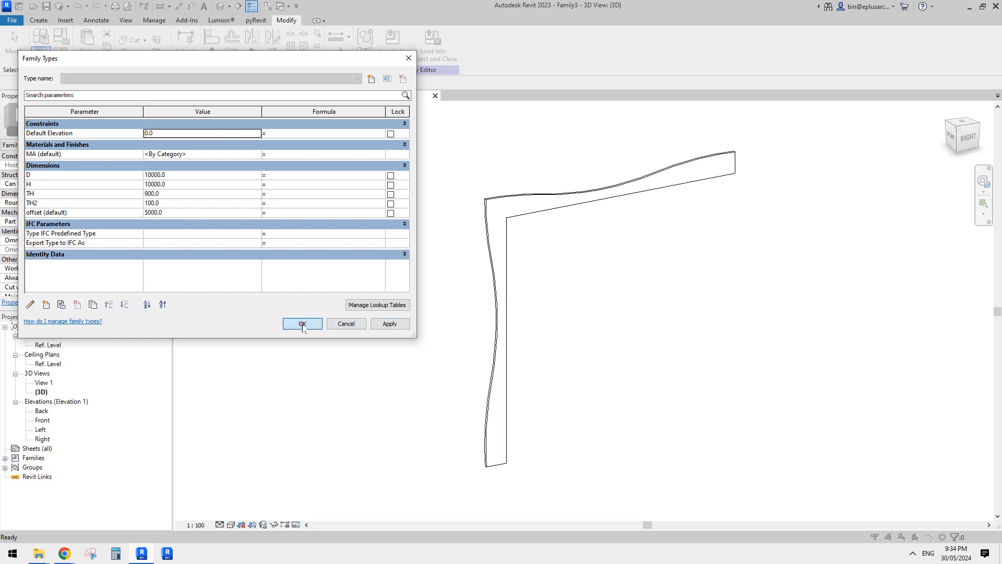
{"action": "scroll", "coordinate": [337, 325], "scroll_direction": "down", "scroll_amount": 1}
{"action": "middle_click_drag", "start_coordinate": [400, 316], "coordinate": [449, 301], "text": "shift"}
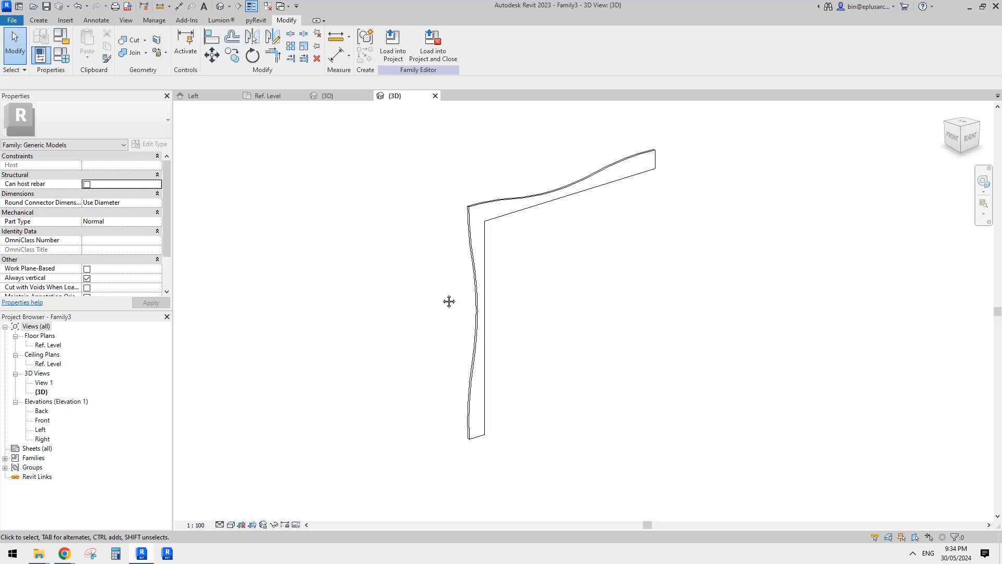
{"action": "left_click", "coordinate": [481, 228]}
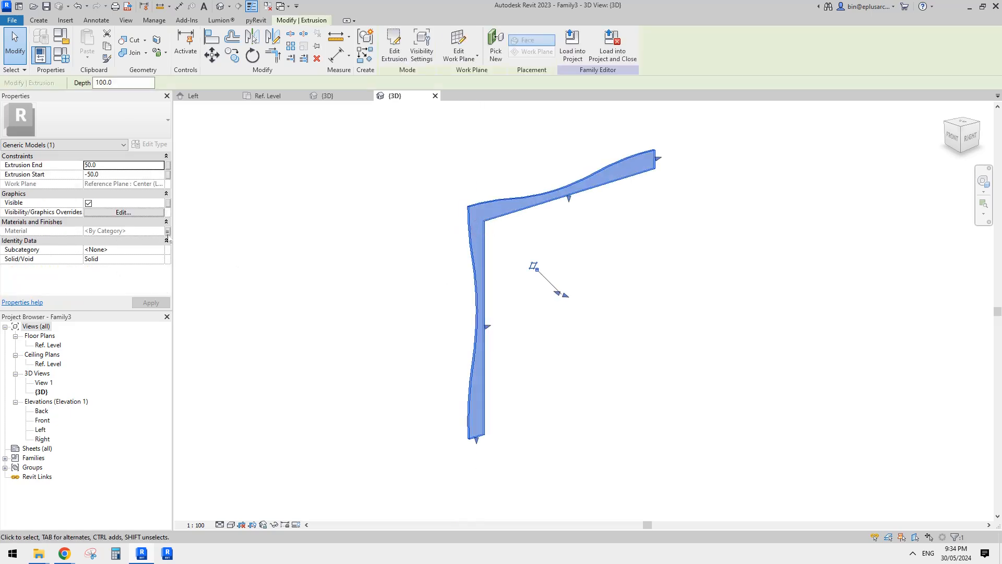
{"action": "left_click", "coordinate": [312, 236]}
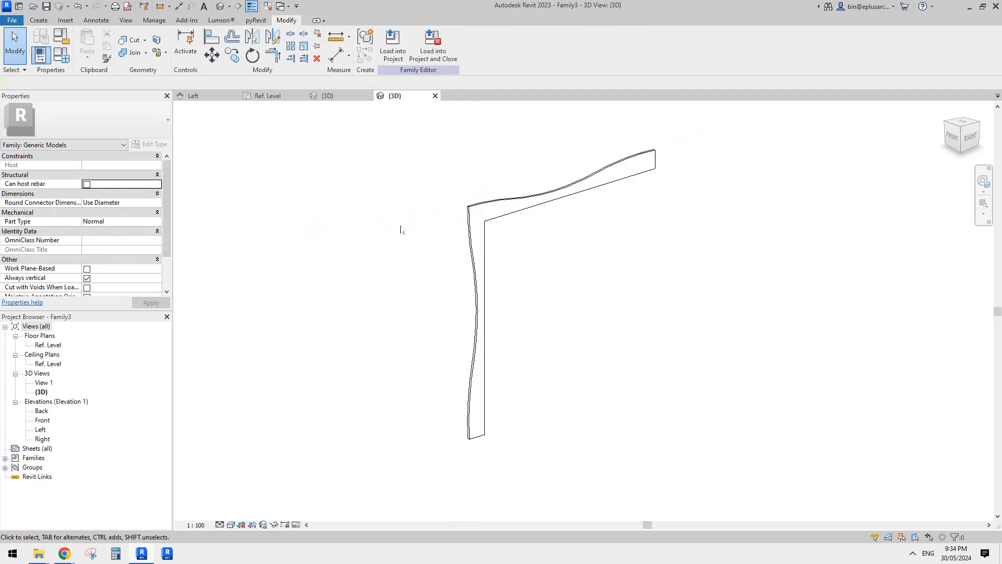
{"action": "middle_click_drag", "start_coordinate": [402, 229], "coordinate": [385, 277], "text": "shift"}
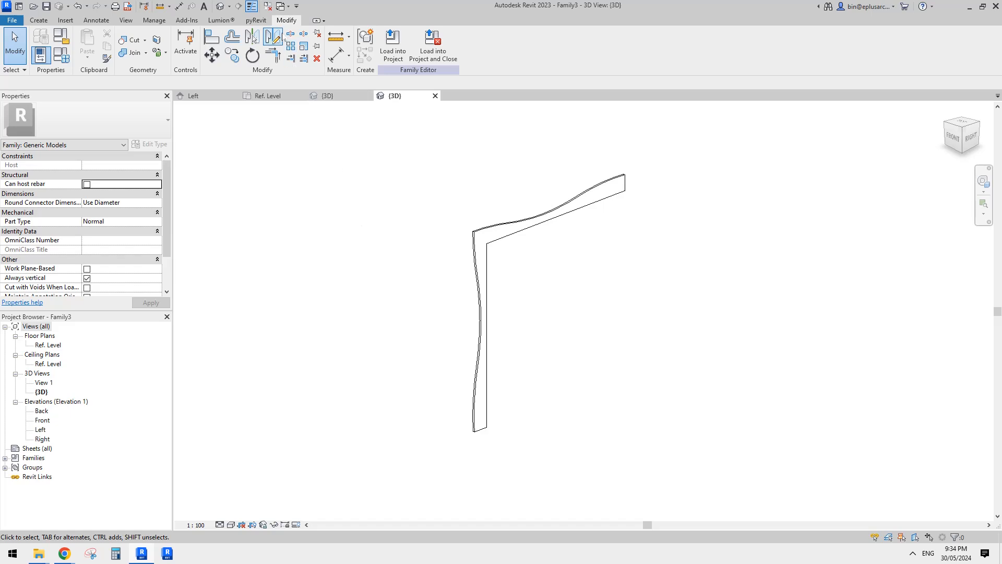
Close the inactive views and create a new project from the Architectural Template.
{"action": "left_click", "coordinate": [268, 6]}
{"action": "left_click", "coordinate": [13, 21]}
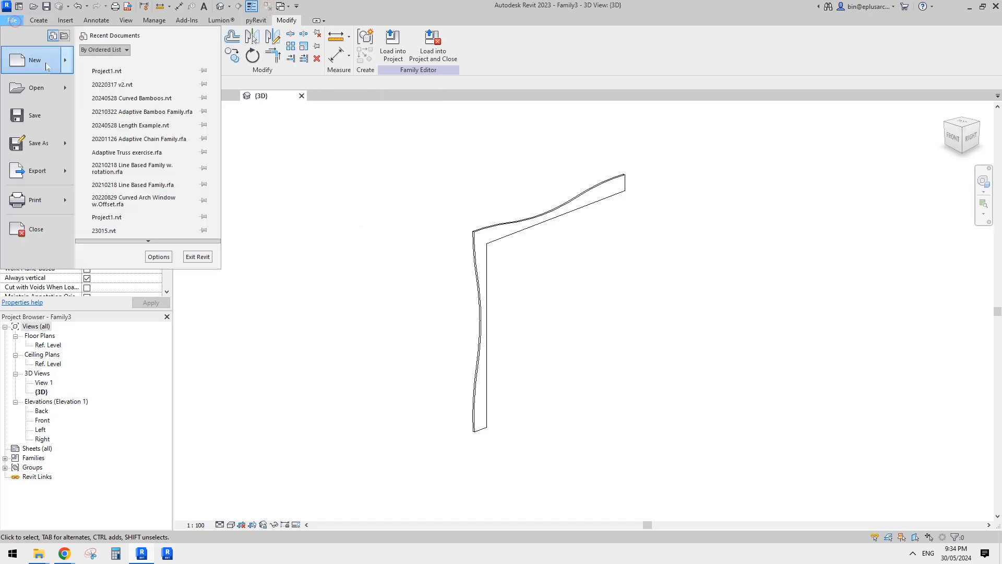
{"action": "mouse_move", "coordinate": [66, 61]}
{"action": "left_click", "coordinate": [141, 67]}
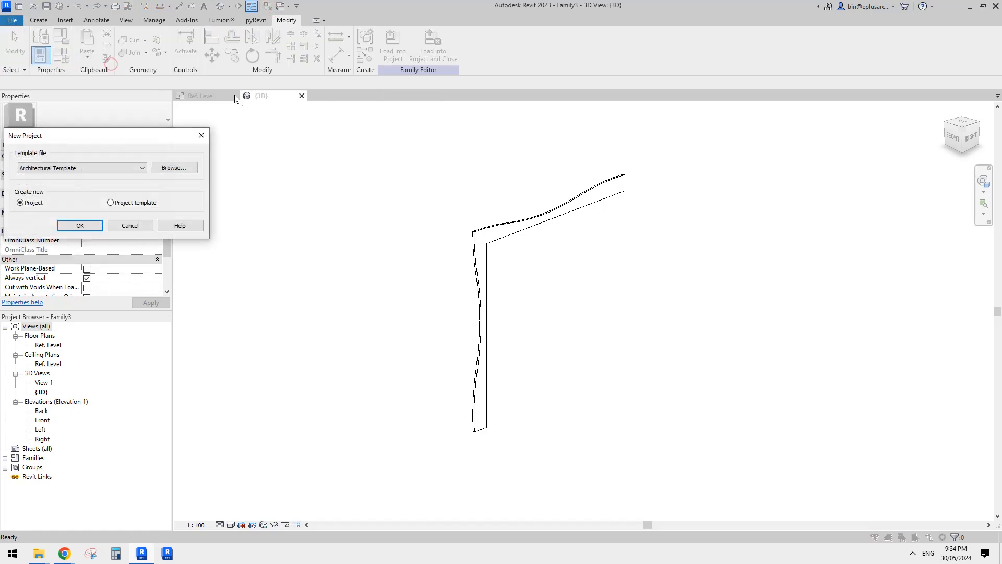
{"action": "left_click", "coordinate": [95, 227]}
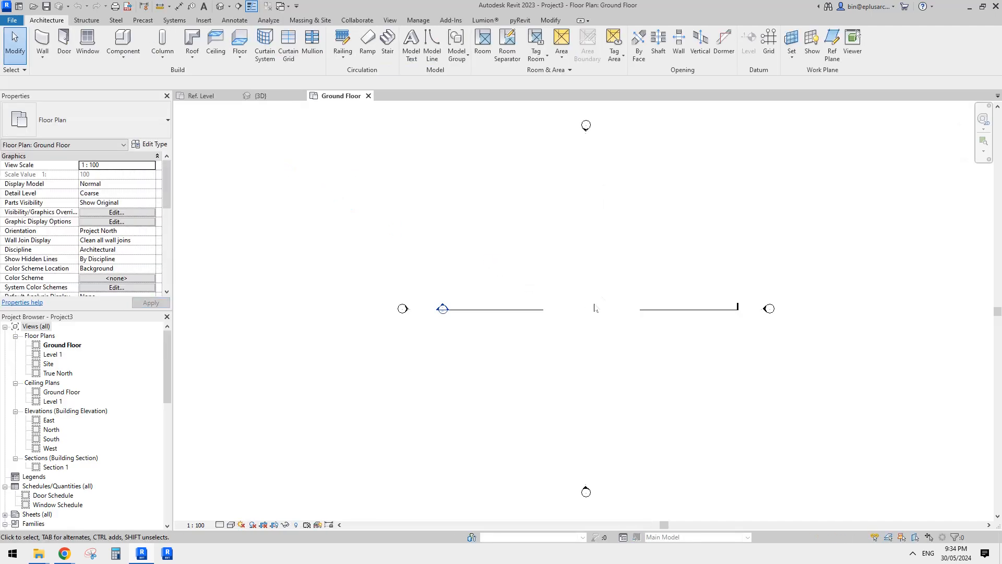
Draw a rectangle of Double brick - 270 walls, about 12730 by 10730 mm inside, on the Ground Floor plan.
{"action": "middle_click_drag", "start_coordinate": [595, 308], "coordinate": [551, 309]}
{"action": "key", "text": "w"}
{"action": "key", "text": "a"}
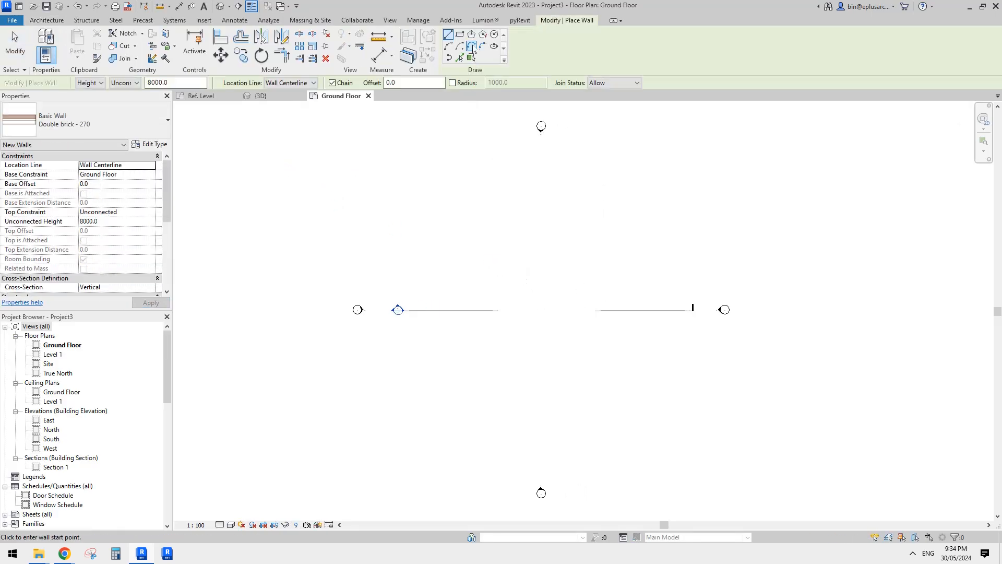
{"action": "left_click", "coordinate": [459, 34]}
{"action": "left_click", "coordinate": [498, 270]}
{"action": "left_click", "coordinate": [594, 351]}
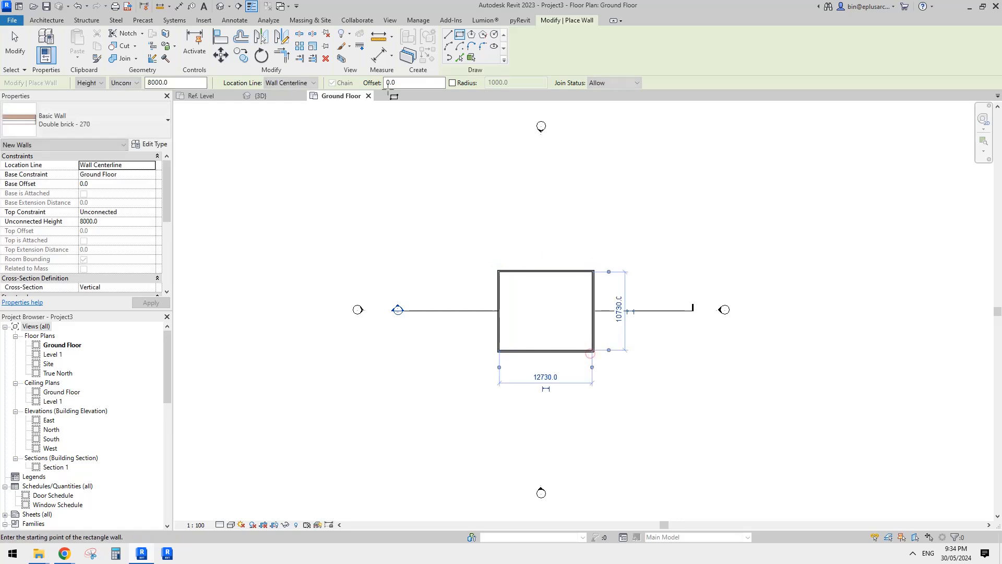
{"action": "key", "text": "Escape"}
{"action": "key", "text": "Escape"}
Select the whole chain of four walls in the 3D view and set their unconnected height to 10000.
{"action": "left_click", "coordinate": [220, 6]}
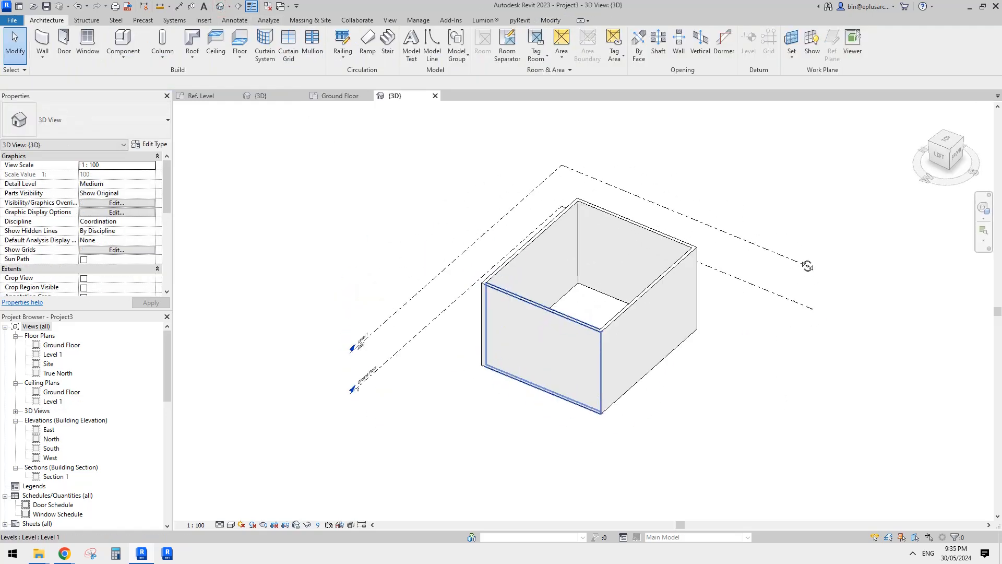
{"action": "key", "text": "Tab"}
{"action": "left_click", "coordinate": [669, 319]}
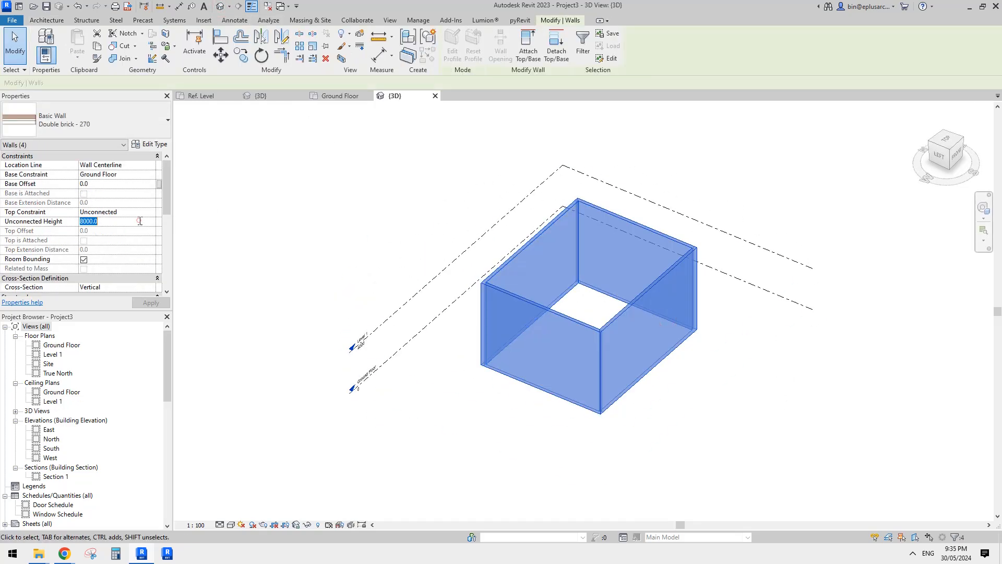
{"action": "type", "text": "100"}
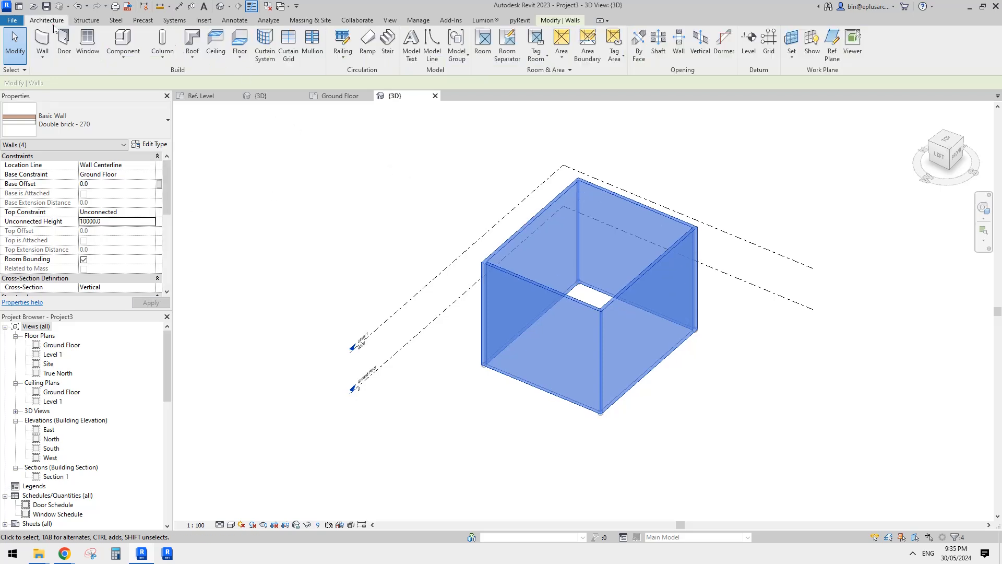
Create a Generic 150mm floor bounded by the four walls with a height offset of 10000 from the Ground Floor.
{"action": "left_click", "coordinate": [48, 21]}
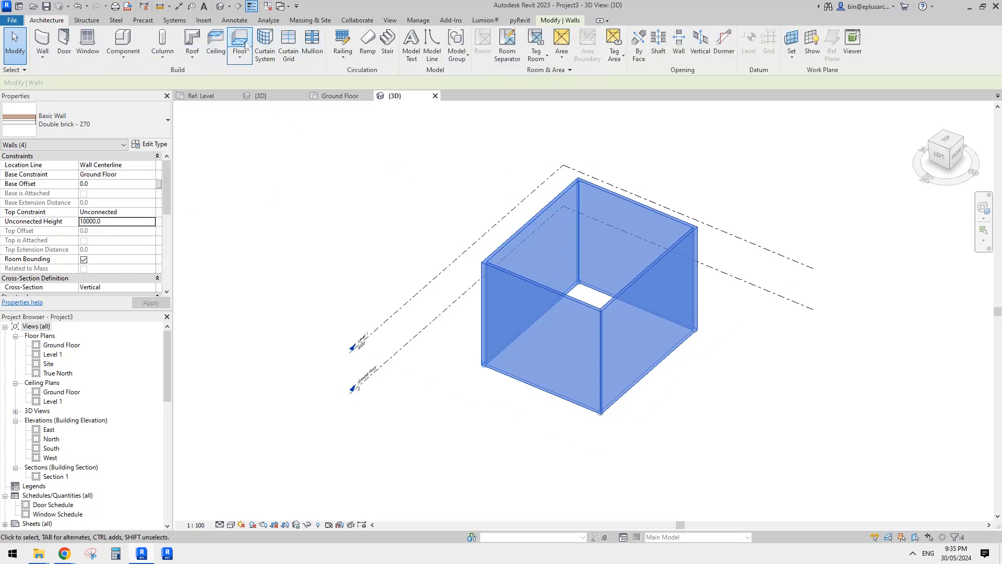
{"action": "left_click", "coordinate": [245, 46]}
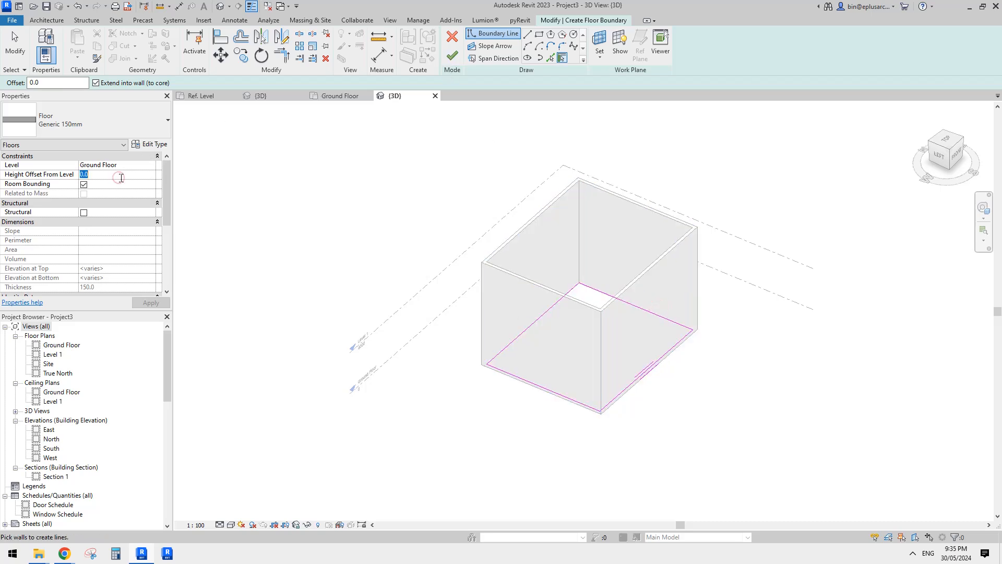
{"action": "type", "text": "1000"}
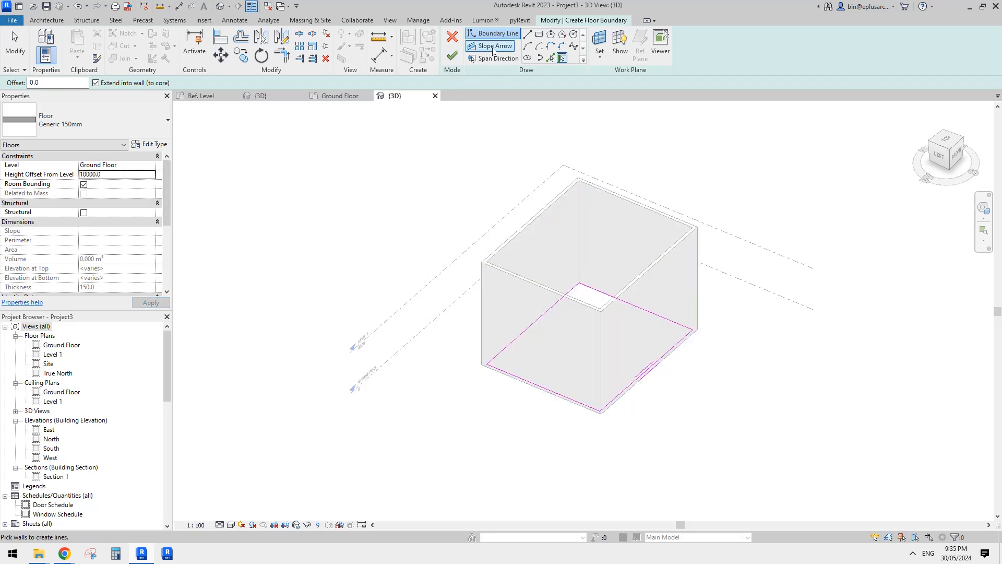
{"action": "left_click", "coordinate": [452, 55]}
{"action": "left_click", "coordinate": [565, 288]}
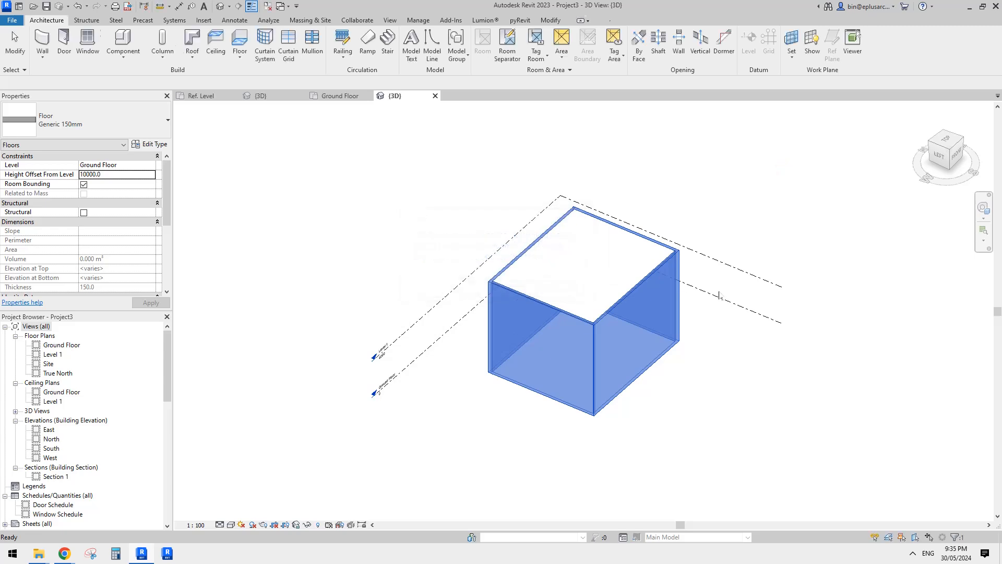
Load the wavy L-shaped fin family into Project3, with the Ground Floor plan as the destination view.
{"action": "scroll", "coordinate": [721, 296], "scroll_direction": "up", "scroll_amount": 1}
{"action": "middle_click_drag", "start_coordinate": [720, 296], "coordinate": [658, 280], "text": "shift"}
{"action": "scroll", "coordinate": [741, 201], "scroll_direction": "up", "scroll_amount": 2}
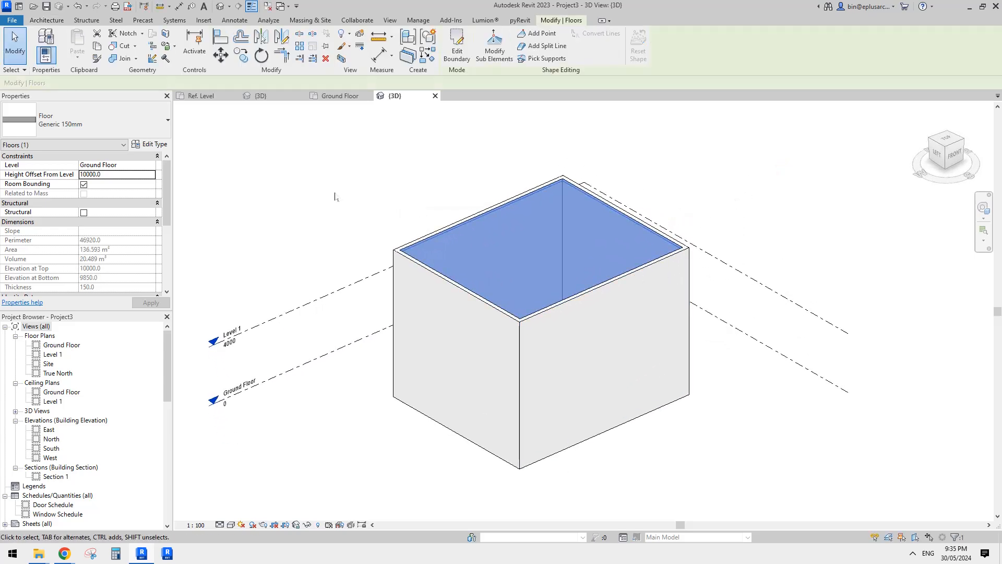
{"action": "left_click", "coordinate": [342, 98]}
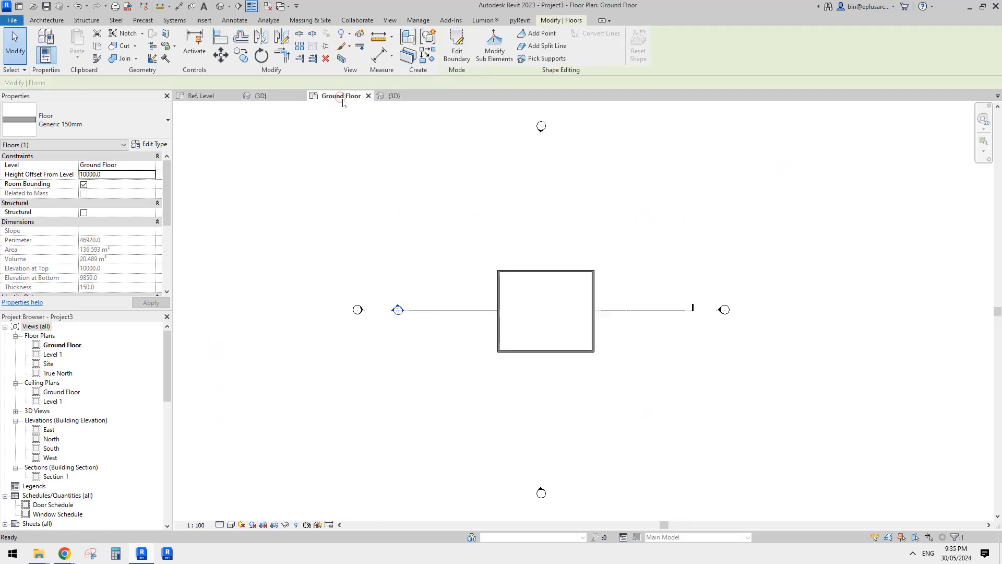
{"action": "left_click", "coordinate": [290, 94]}
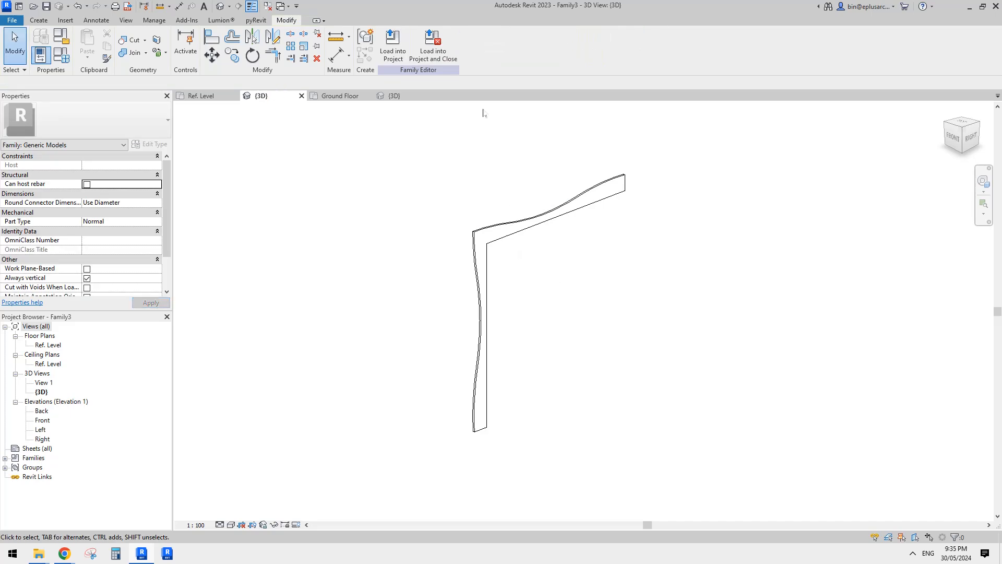
{"action": "left_click", "coordinate": [393, 52]}
{"action": "left_click", "coordinate": [258, 161]}
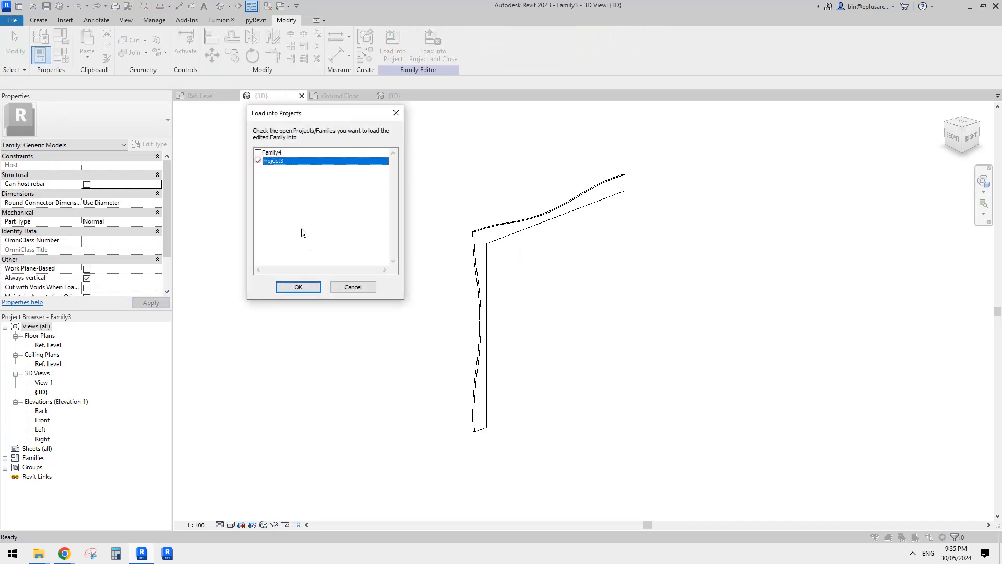
{"action": "left_click", "coordinate": [298, 287]}
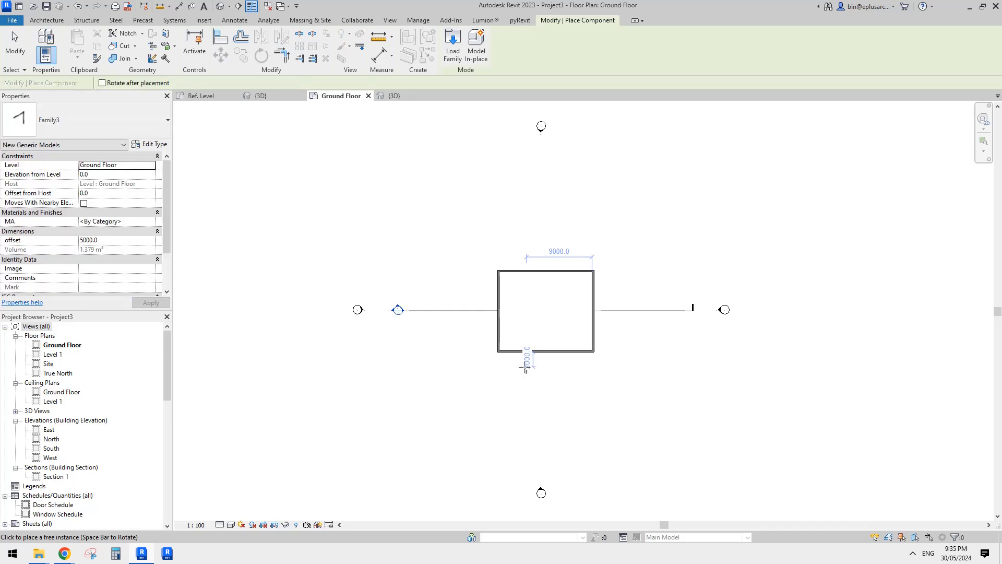
Place one fin on the Ground Floor plan, about 2000 mm outside the front wall and 9000 mm from the east wall.
{"action": "left_click", "coordinate": [527, 366]}
{"action": "key", "text": "Escape"}
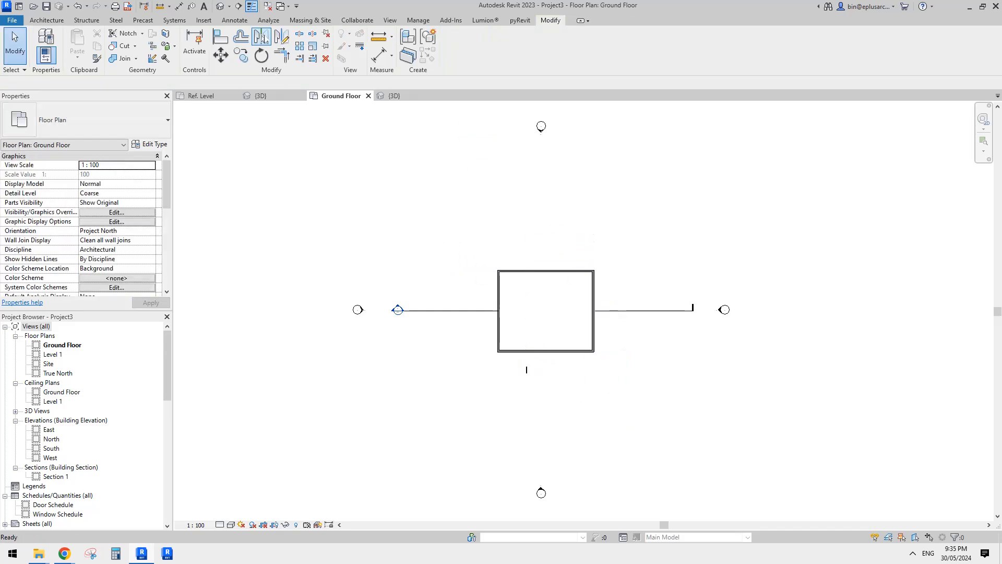
Examine the placed fin against the building's front wall and roof in the 3D view.
{"action": "left_click", "coordinate": [222, 9]}
{"action": "middle_click_drag", "start_coordinate": [554, 253], "coordinate": [600, 211], "text": "shift"}
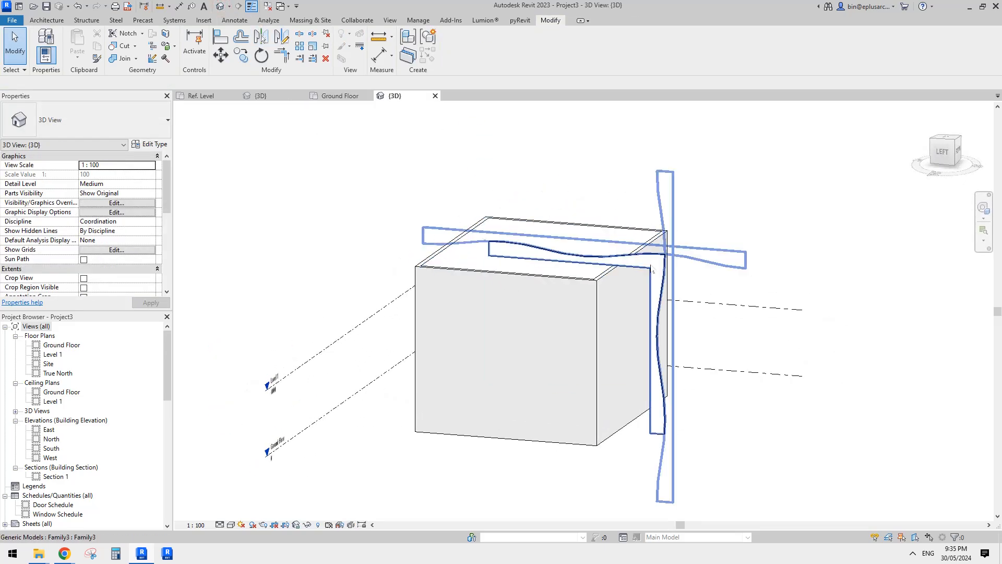
{"action": "left_click", "coordinate": [653, 271]}
{"action": "middle_click_drag", "start_coordinate": [654, 272], "coordinate": [642, 226], "text": "shift"}
{"action": "key", "text": "Escape"}
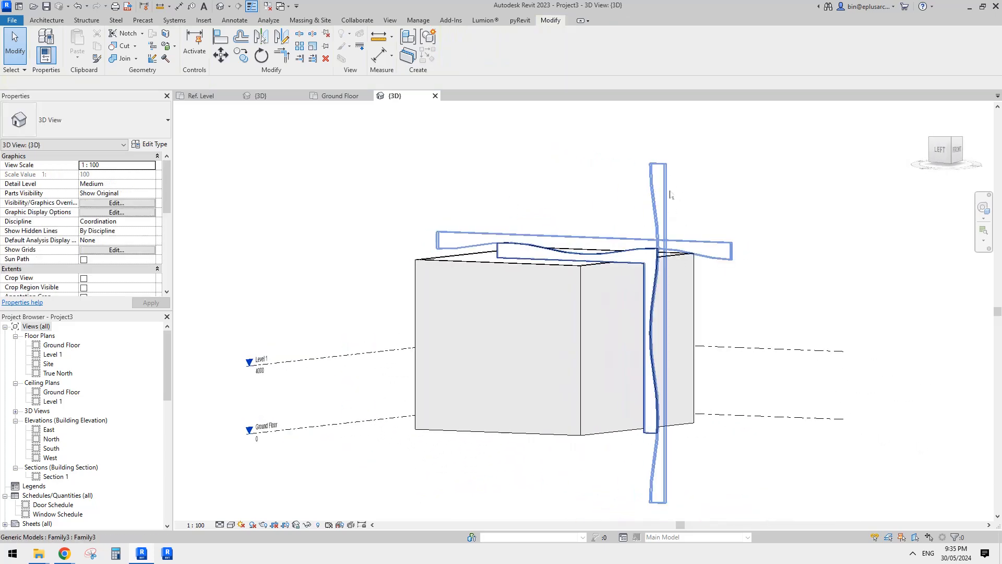
{"action": "left_click", "coordinate": [658, 249]}
{"action": "middle_click_drag", "start_coordinate": [693, 269], "coordinate": [605, 249]}
{"action": "key", "text": "Escape"}
{"action": "left_click", "coordinate": [604, 249]}
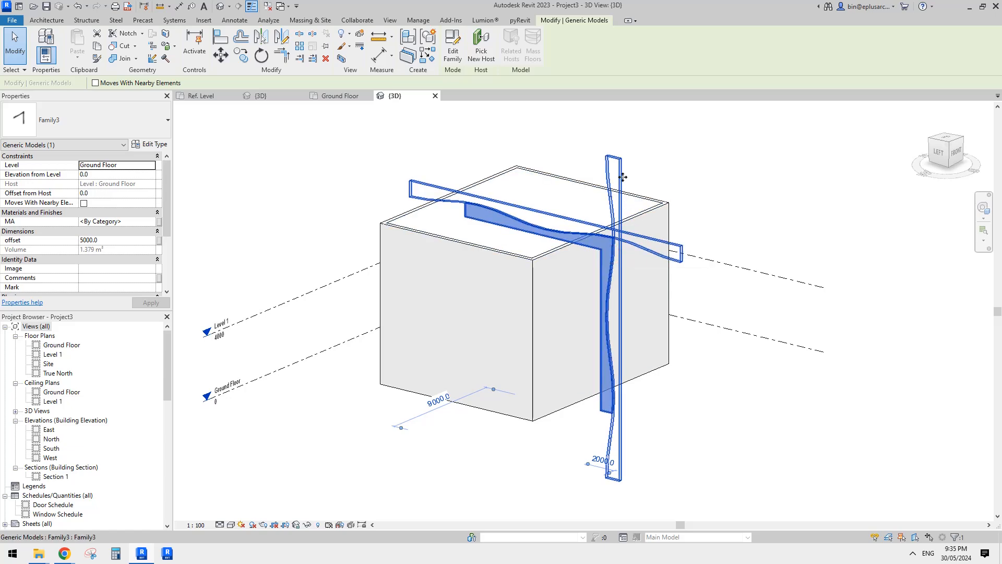
{"action": "middle_click_drag", "start_coordinate": [618, 179], "coordinate": [614, 259], "text": "shift"}
{"action": "key", "text": "Escape"}
Set the fin type's D dimension to 9000 in its type properties.
{"action": "left_click", "coordinate": [608, 248]}
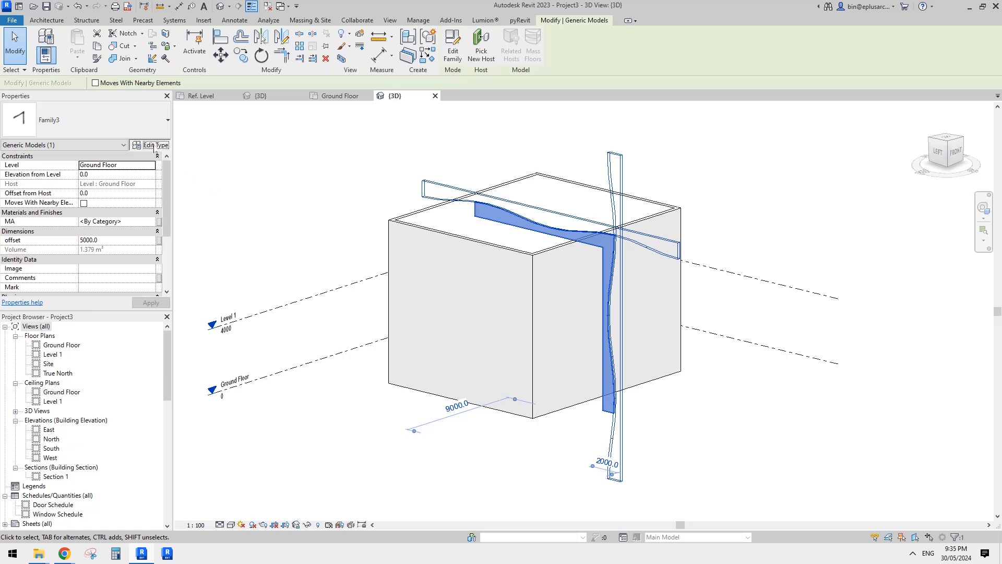
{"action": "left_click", "coordinate": [151, 145]}
{"action": "left_click", "coordinate": [251, 228]}
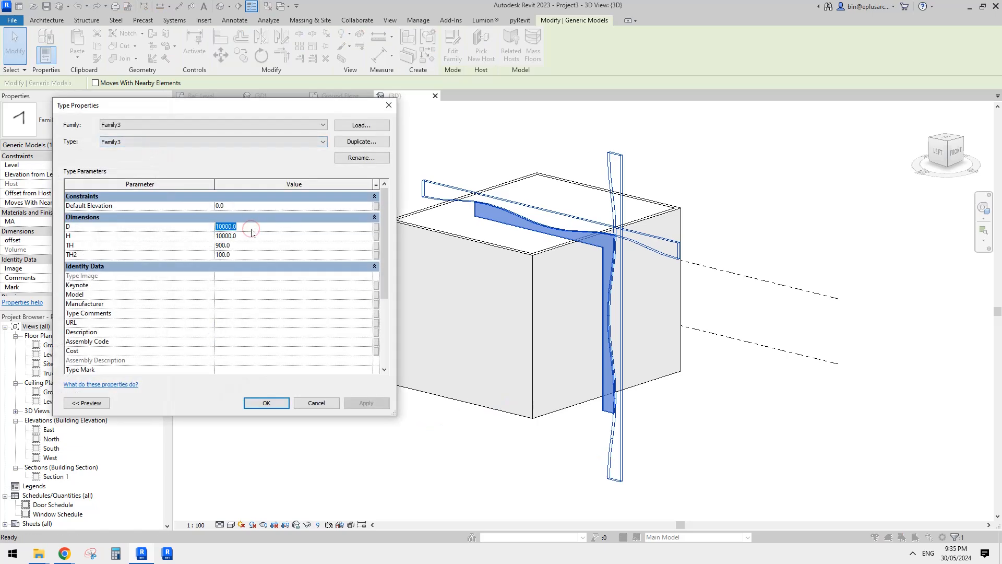
{"action": "type", "text": "90"}
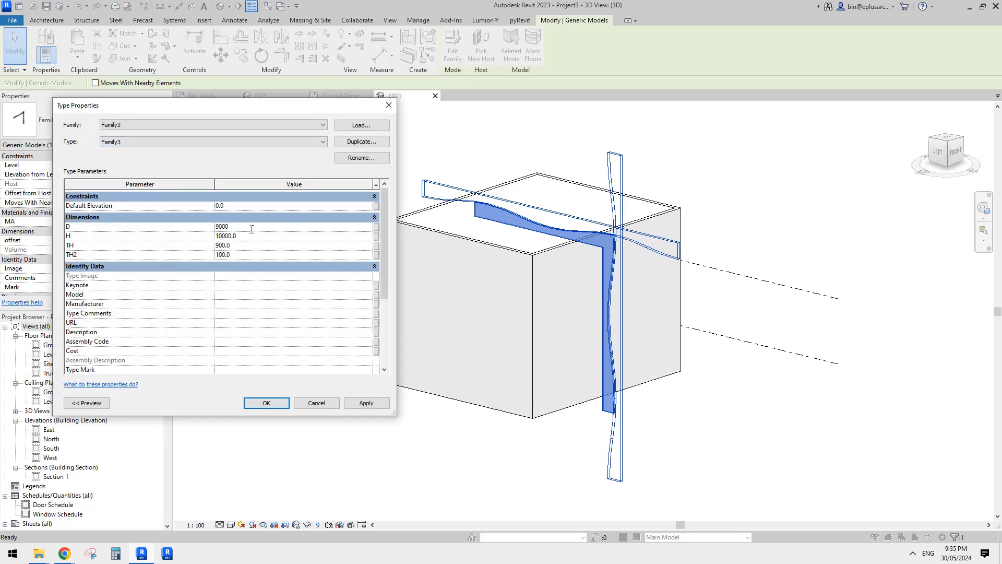
{"action": "type", "text": "00"}
{"action": "left_click", "coordinate": [366, 407]}
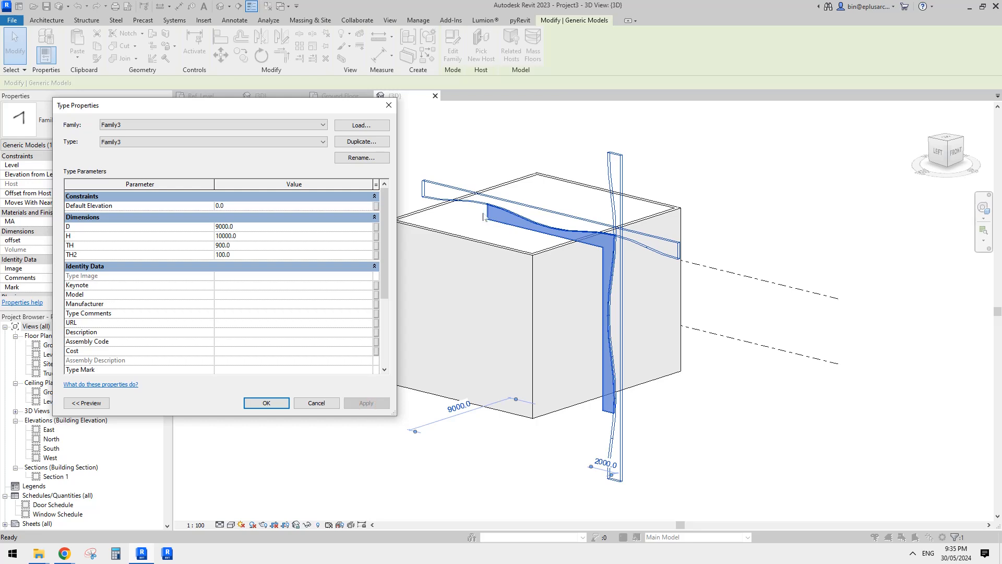
Try the fin type's H dimension at 12000, then set it back to 10000.
{"action": "type", "text": "12"}
{"action": "left_click", "coordinate": [381, 403]}
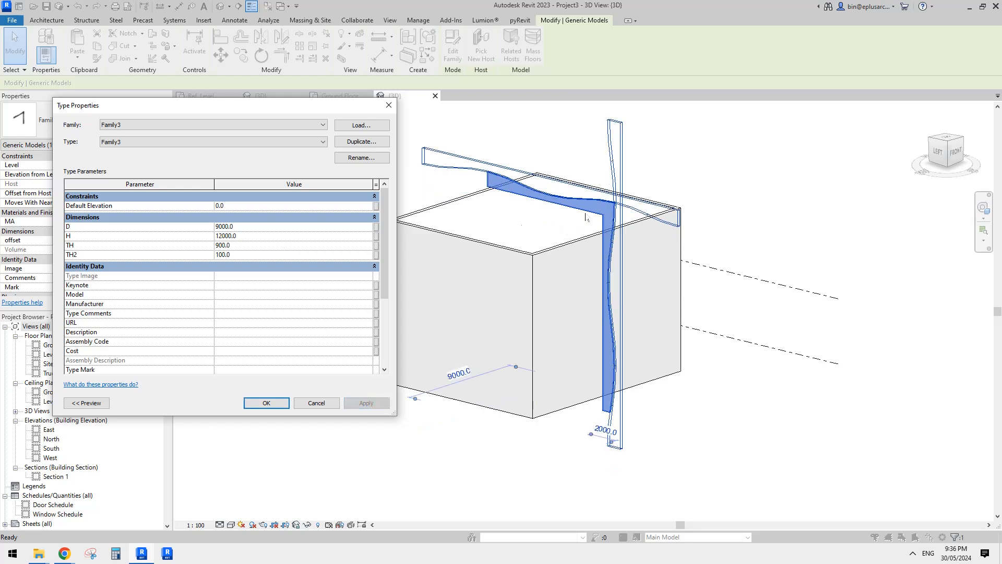
{"action": "type", "text": "10"}
{"action": "left_click", "coordinate": [367, 406]}
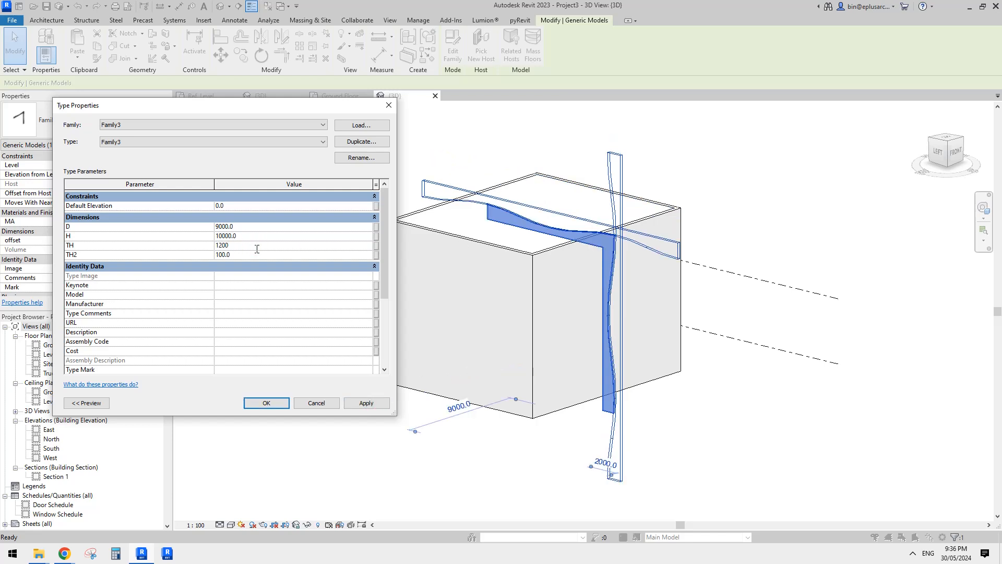
Set the fin type's TH dimension to 1200 and accept the type properties.
{"action": "left_click", "coordinate": [377, 406]}
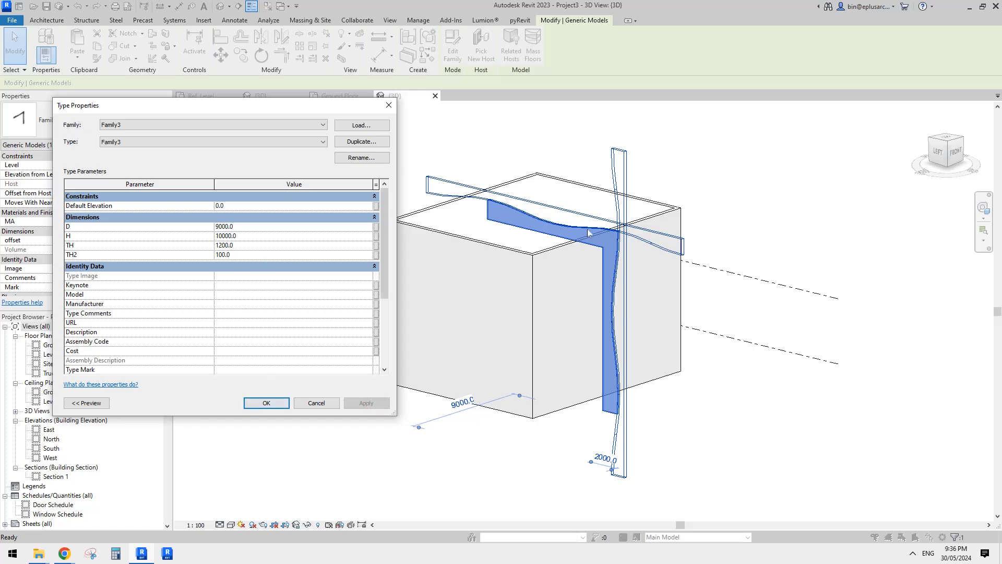
{"action": "left_click", "coordinate": [276, 399]}
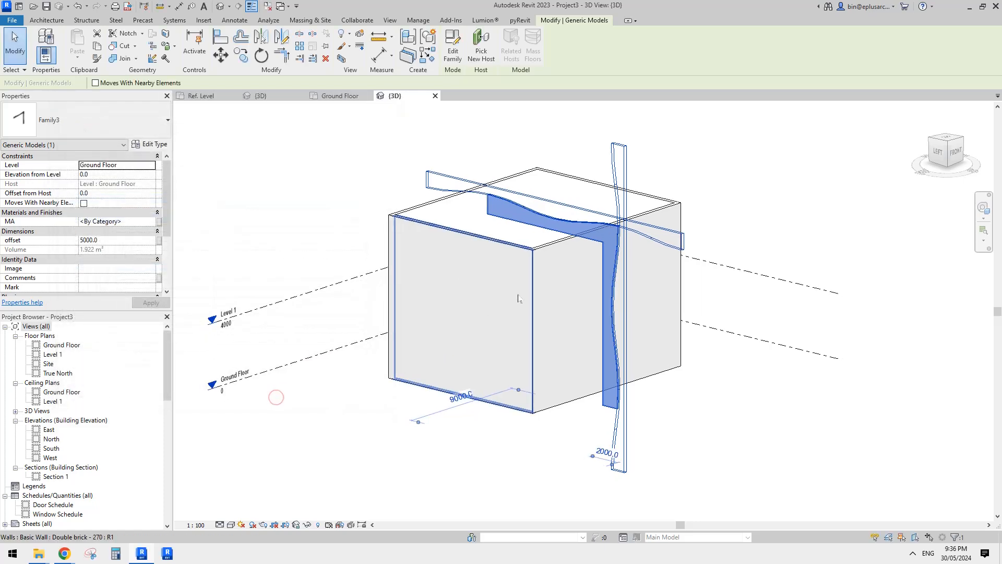
Align the fin's back face with the outer face of the building's front wall in the 3D view.
{"action": "middle_click_drag", "start_coordinate": [519, 296], "coordinate": [629, 271], "text": "shift"}
{"action": "scroll", "coordinate": [632, 267], "scroll_direction": "up", "scroll_amount": 1}
{"action": "key", "text": "a"}
{"action": "key", "text": "l"}
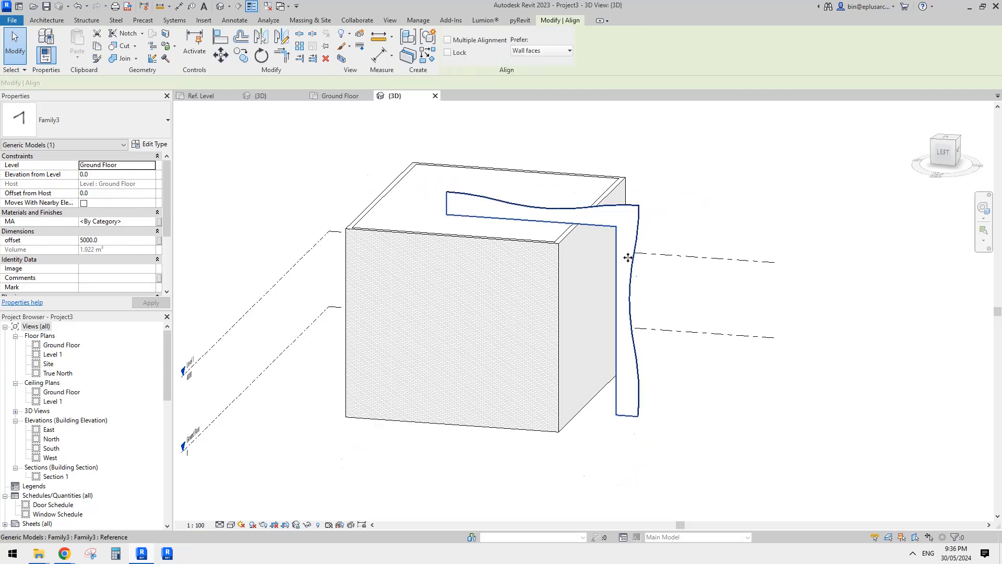
{"action": "left_click", "coordinate": [586, 299]}
{"action": "left_click", "coordinate": [617, 281]}
{"action": "middle_click_drag", "start_coordinate": [635, 286], "coordinate": [544, 277], "text": "shift"}
{"action": "key", "text": "Escape"}
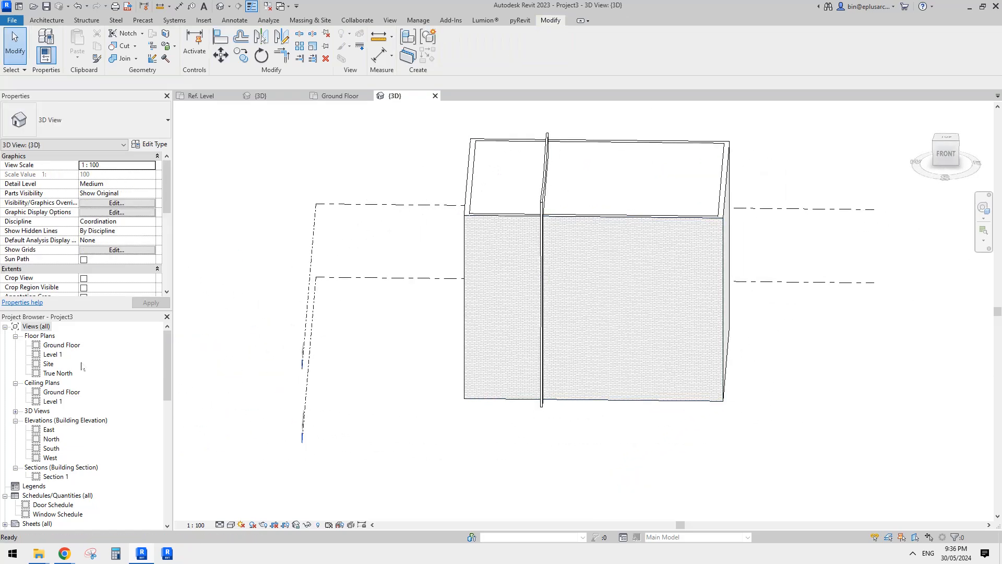
Move the fin along the front wall to the building's outer southwest corner on the Ground Floor plan.
{"action": "double_click", "coordinate": [63, 345]}
{"action": "scroll", "coordinate": [527, 357], "scroll_direction": "up", "scroll_amount": 5}
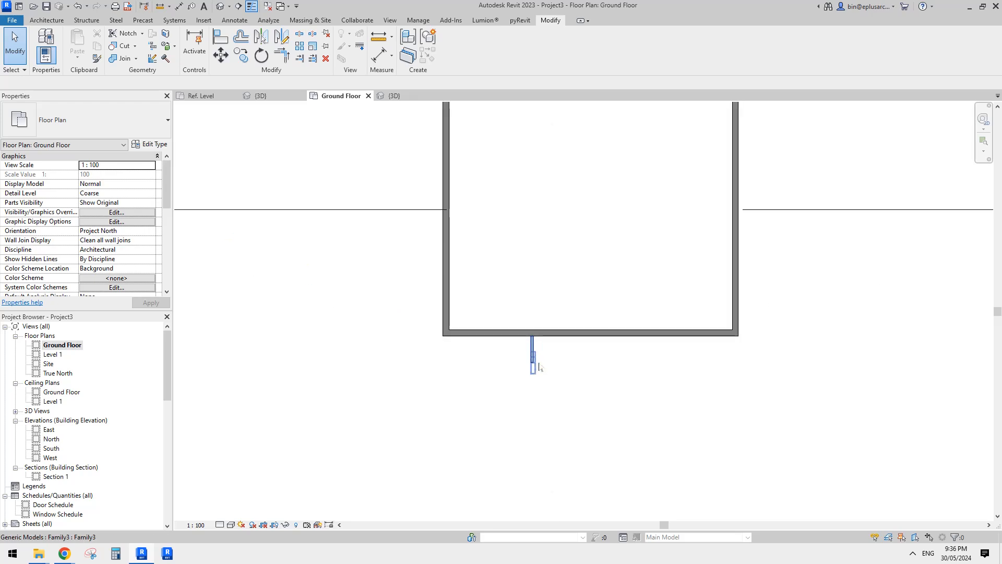
{"action": "left_click", "coordinate": [532, 351]}
{"action": "key", "text": "m"}
{"action": "key", "text": "v"}
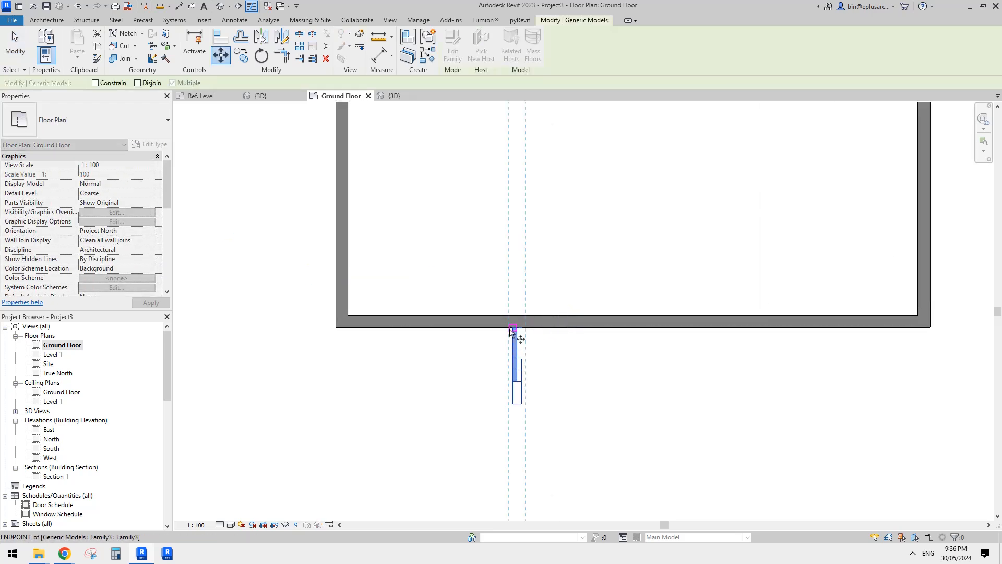
{"action": "left_click", "coordinate": [511, 327]}
{"action": "left_click", "coordinate": [336, 328]}
Array the corner fin linearly along the front wall as a grouped array of 2, spaced to the 2nd member.
{"action": "scroll", "coordinate": [377, 311], "scroll_direction": "up", "scroll_amount": 1}
{"action": "mouse_move", "coordinate": [379, 310]}
{"action": "middle_mouse_down"}
{"action": "mouse_move", "coordinate": [437, 263]}
{"action": "mouse_move", "coordinate": [393, 317]}
{"action": "middle_mouse_up"}
{"action": "key", "text": "a"}
{"action": "key", "text": "r"}
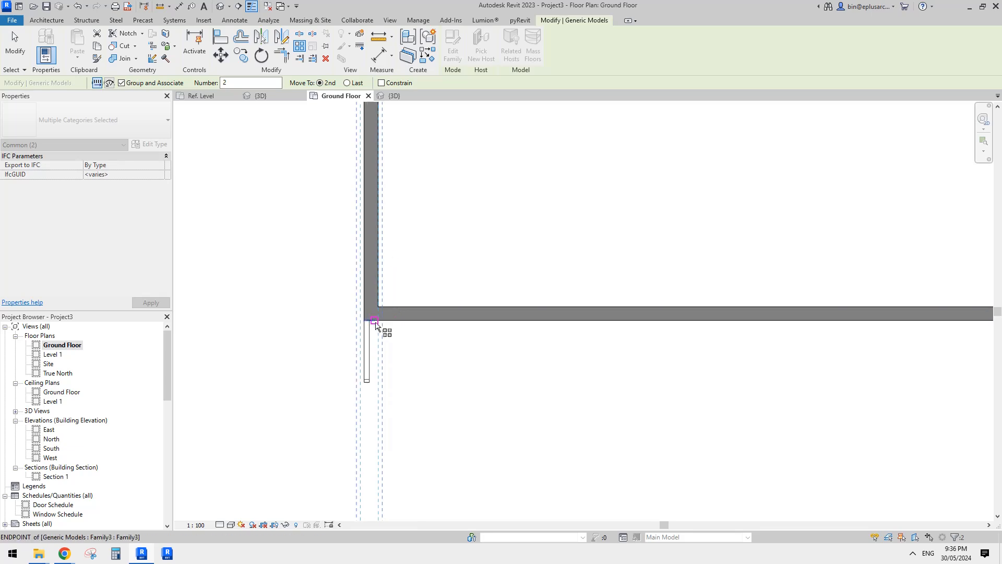
{"action": "left_click", "coordinate": [365, 320]}
{"action": "left_click", "coordinate": [398, 330]}
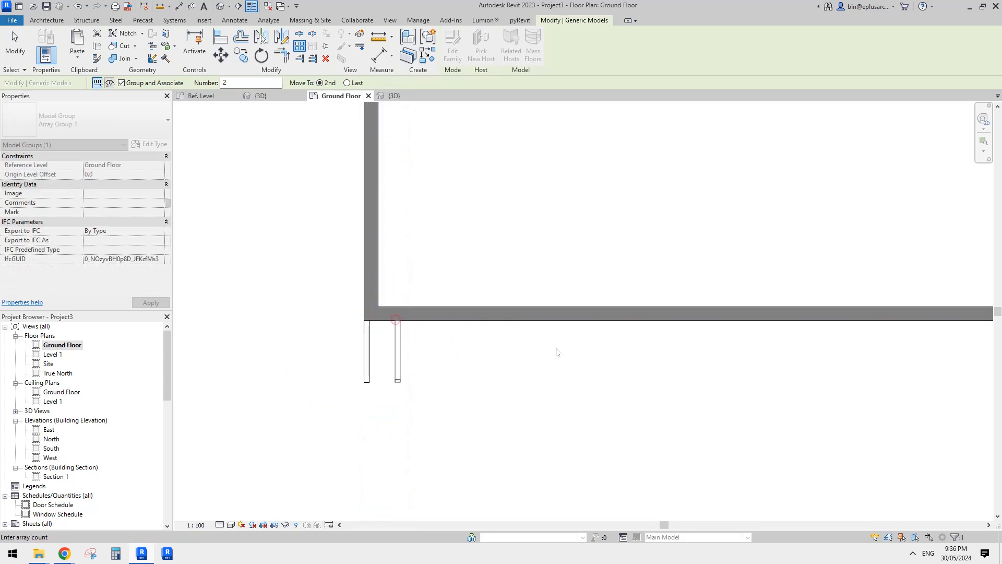
{"action": "scroll", "coordinate": [522, 347], "scroll_direction": "down", "scroll_amount": 1}
{"action": "scroll", "coordinate": [400, 307], "scroll_direction": "down", "scroll_amount": 3}
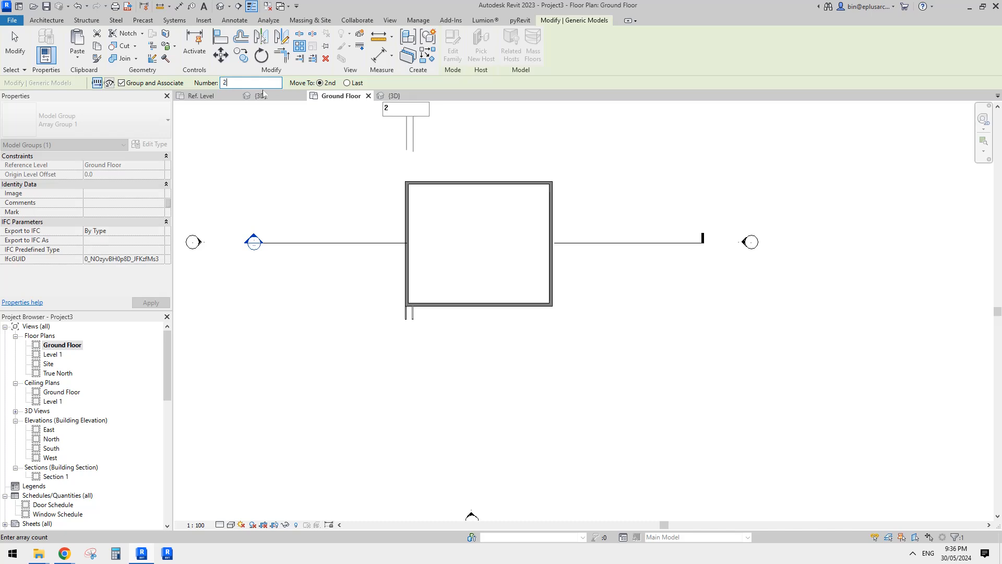
{"action": "left_click", "coordinate": [628, 186]}
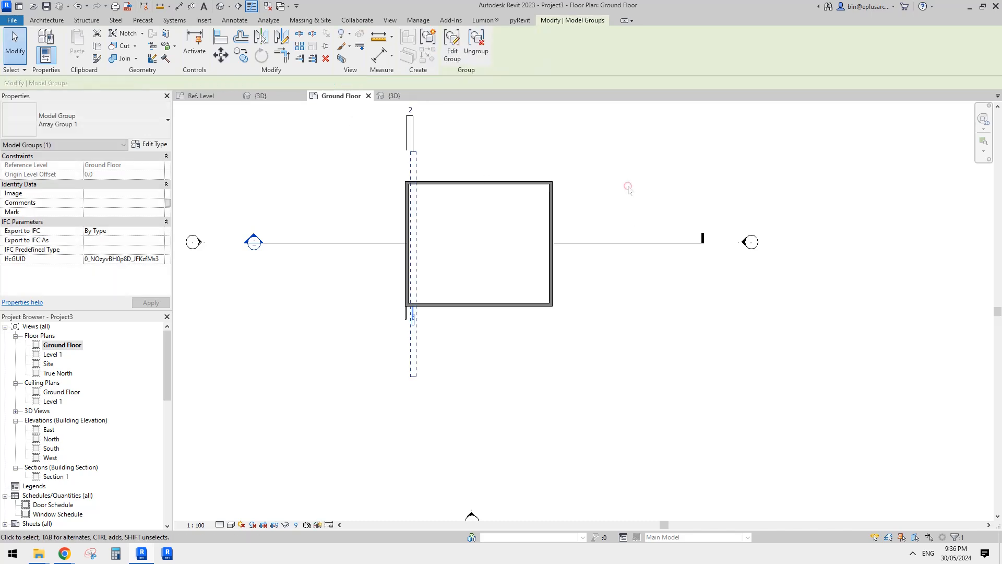
Select the fin array on the front wall and set its member count to 20.
{"action": "scroll", "coordinate": [449, 305], "scroll_direction": "up", "scroll_amount": 1}
{"action": "scroll", "coordinate": [426, 310], "scroll_direction": "up", "scroll_amount": 3}
{"action": "left_click", "coordinate": [397, 329]}
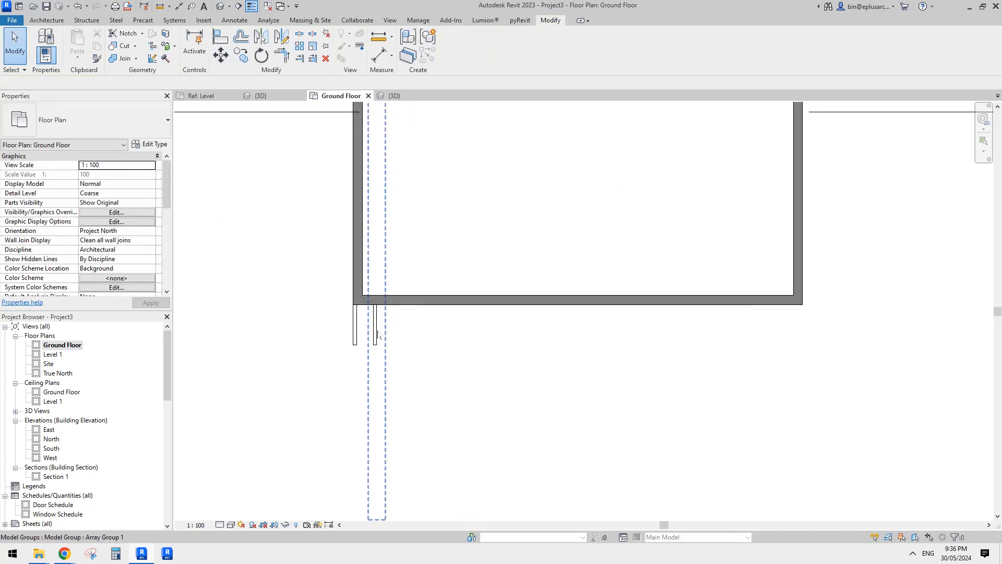
{"action": "left_click", "coordinate": [377, 330]}
{"action": "scroll", "coordinate": [392, 334], "scroll_direction": "down", "scroll_amount": 2}
{"action": "middle_click_drag", "start_coordinate": [436, 307], "coordinate": [435, 365]}
{"action": "scroll", "coordinate": [432, 359], "scroll_direction": "down", "scroll_amount": 2}
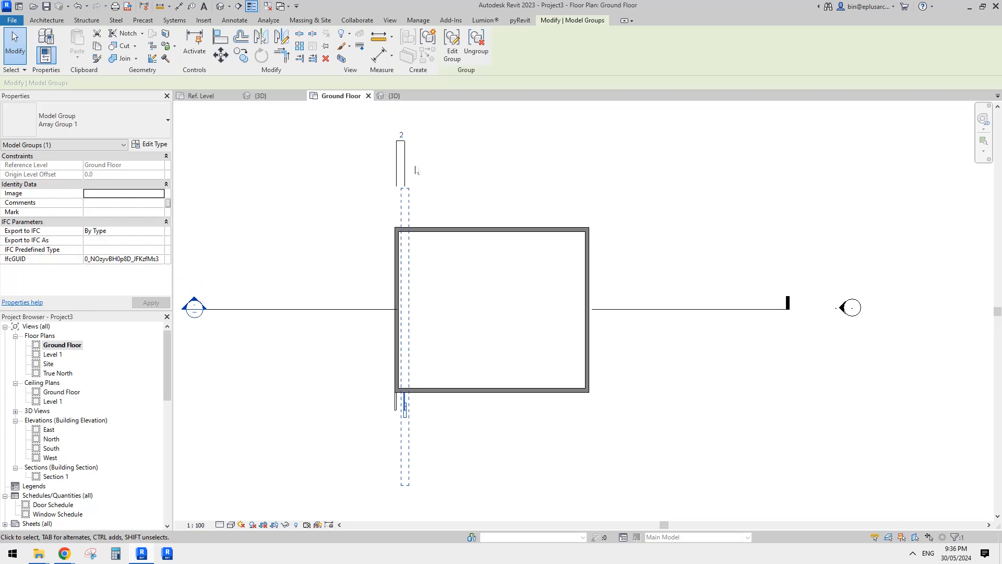
{"action": "left_click", "coordinate": [402, 135]}
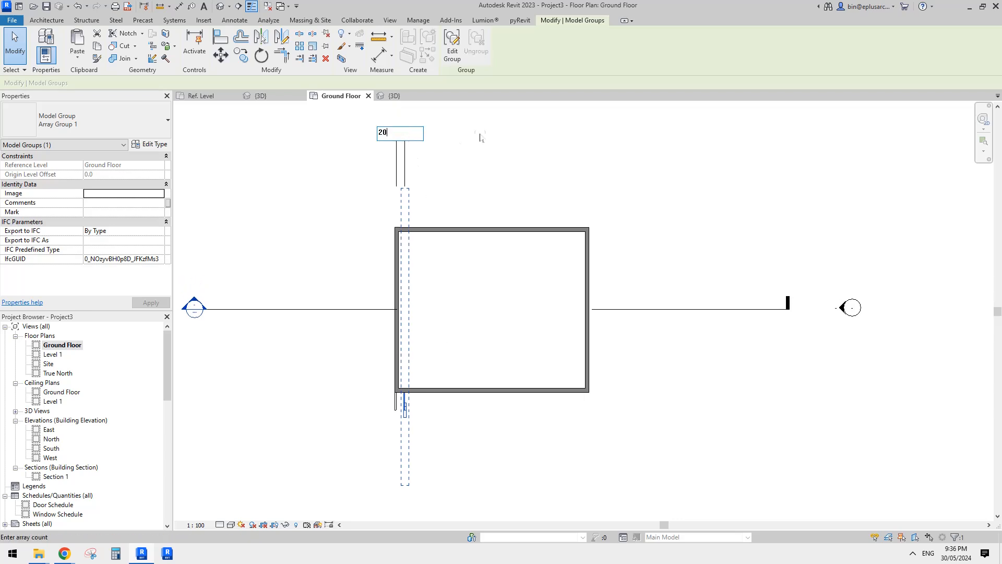
{"action": "key", "text": "Return"}
Try a fin array count of 24, then set the count to 23.
{"action": "left_click", "coordinate": [480, 132]}
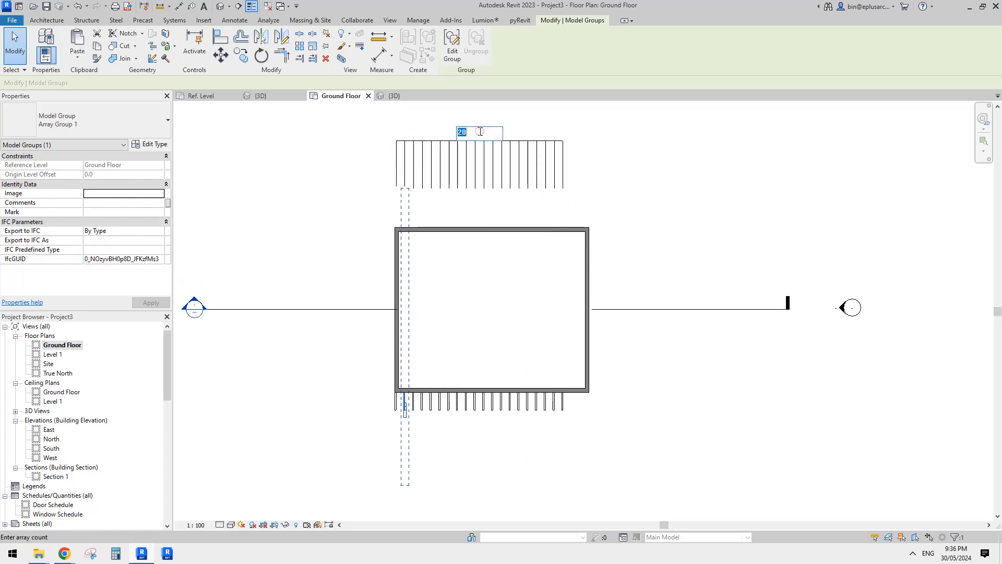
{"action": "type", "text": "24"}
{"action": "key", "text": "Return"}
{"action": "left_click", "coordinate": [505, 133]}
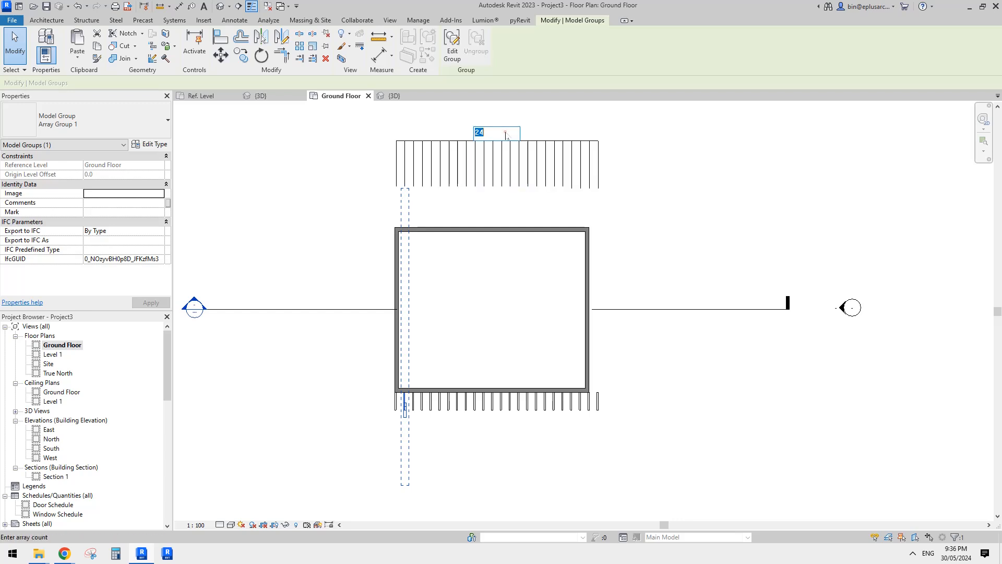
{"action": "type", "text": "23"}
{"action": "key", "text": "Return"}
{"action": "scroll", "coordinate": [590, 404], "scroll_direction": "up", "scroll_amount": 5}
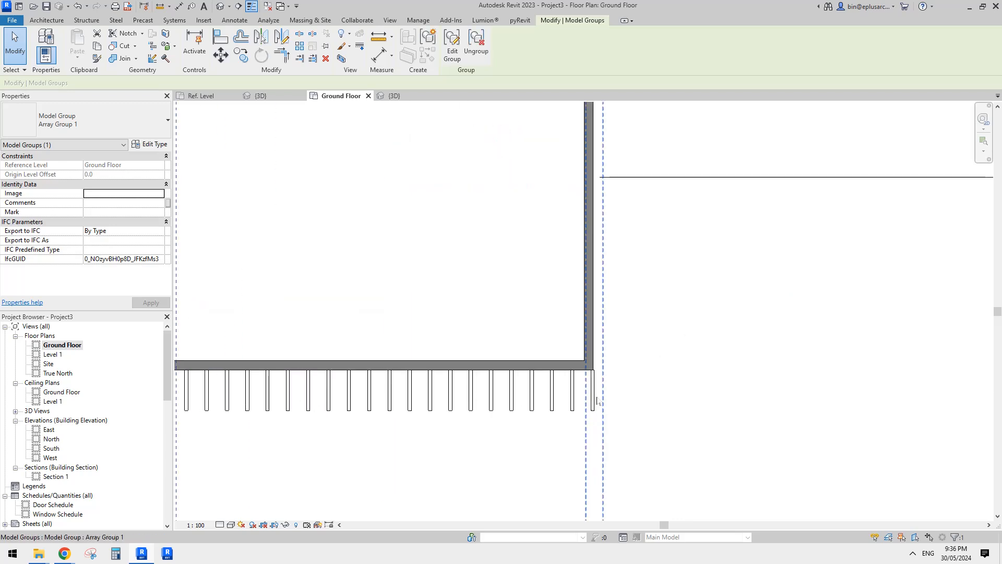
Align the east wall's outer face with the outer face of the last fin in the array.
{"action": "key", "text": "Escape"}
{"action": "left_click_drag", "start_coordinate": [585, 333], "coordinate": [605, 333]}
{"action": "key", "text": "ctrl+z"}
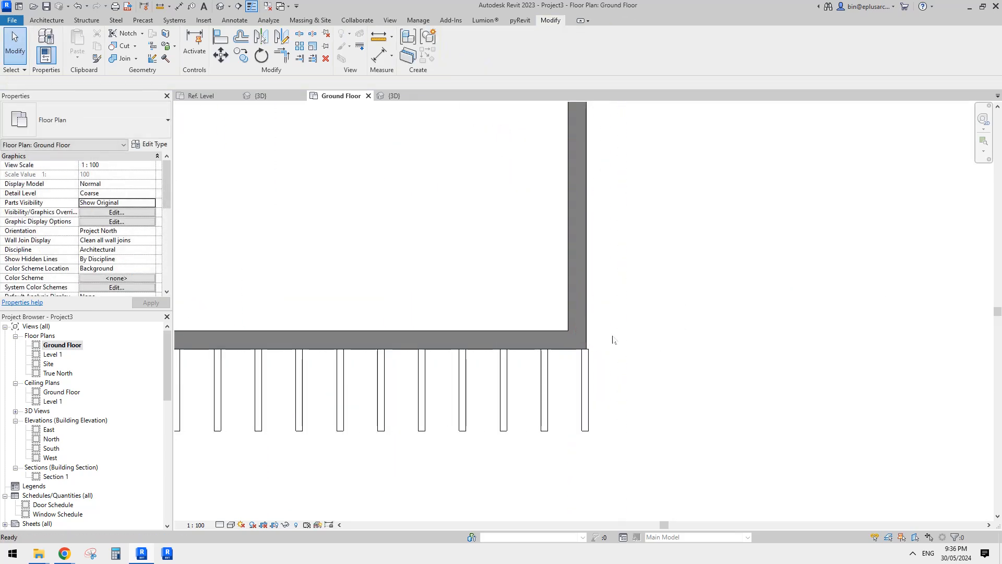
{"action": "key", "text": "a"}
{"action": "key", "text": "l"}
{"action": "left_click", "coordinate": [587, 320]}
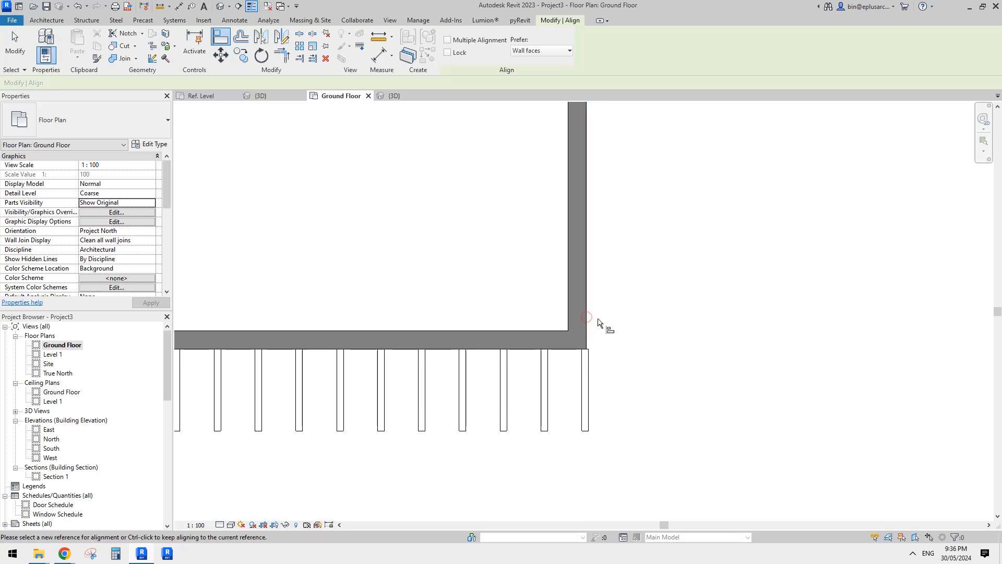
{"action": "scroll", "coordinate": [606, 345], "scroll_direction": "up", "scroll_amount": 2}
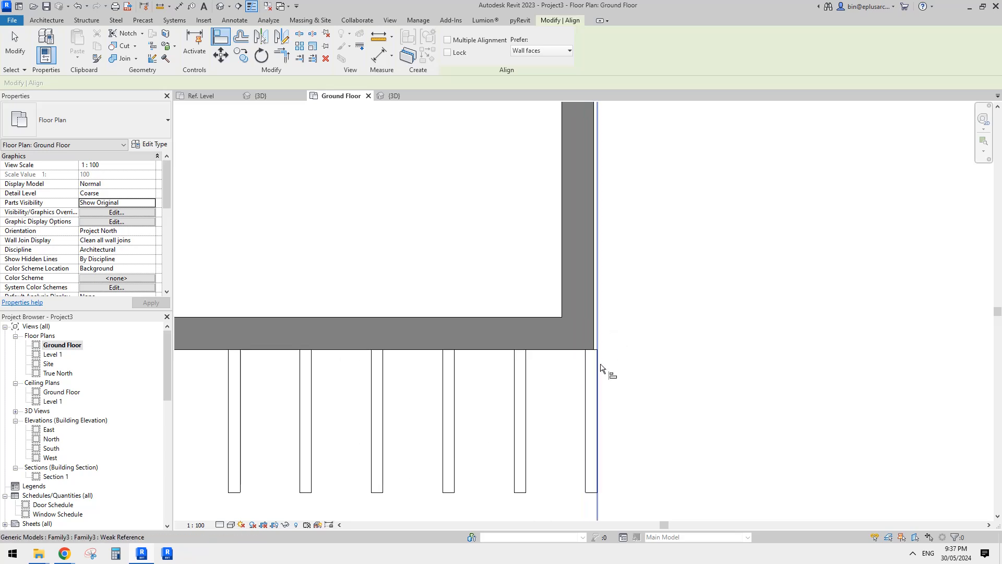
{"action": "scroll", "coordinate": [533, 290], "scroll_direction": "down", "scroll_amount": 2}
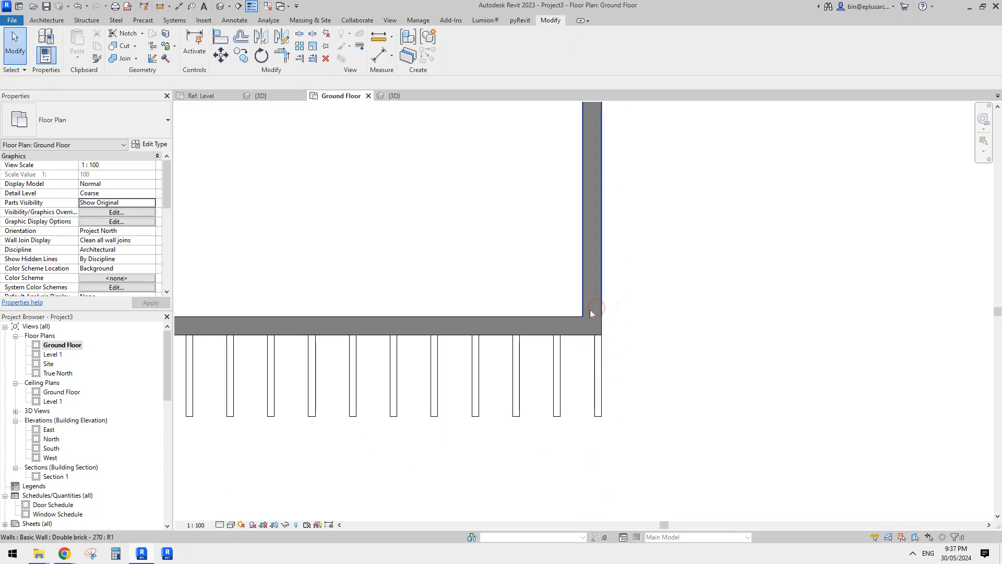
In the 3D view, select all instances of the fin array group in the project and ungroup them.
{"action": "key", "text": "Escape"}
{"action": "key", "text": "Escape"}
{"action": "left_click", "coordinate": [223, 7]}
{"action": "middle_click_drag", "start_coordinate": [590, 266], "coordinate": [624, 265], "text": "shift"}
{"action": "scroll", "coordinate": [630, 212], "scroll_direction": "up", "scroll_amount": 2}
{"action": "left_click", "coordinate": [628, 212]}
{"action": "middle_click_drag", "start_coordinate": [629, 212], "coordinate": [550, 273], "text": "shift"}
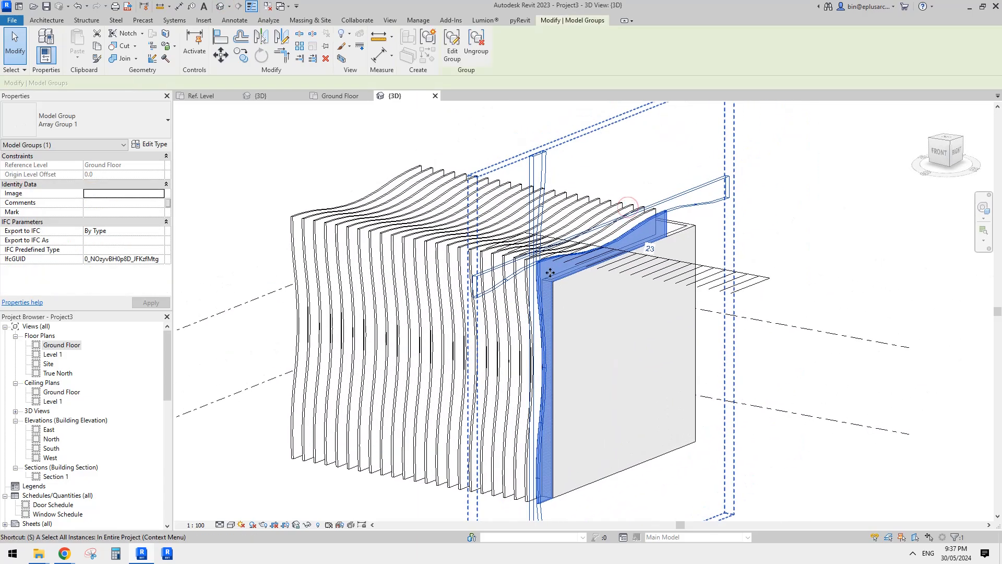
{"action": "left_click", "coordinate": [476, 51]}
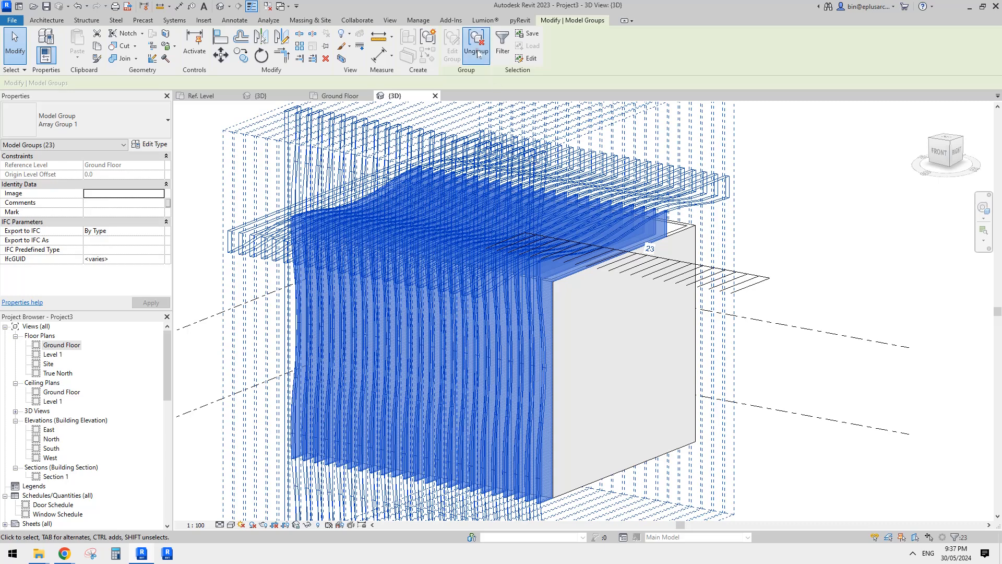
{"action": "key", "text": "Escape"}
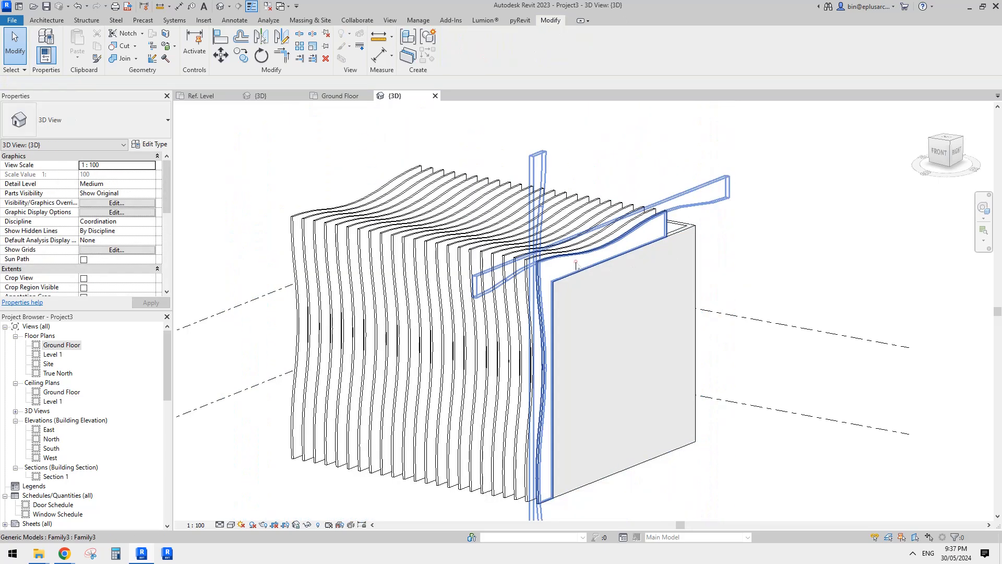
Select every fin instance in the project and assign a newly created Default New Material to the MA parameter.
{"action": "left_click", "coordinate": [567, 298]}
{"action": "middle_click_drag", "start_coordinate": [568, 298], "coordinate": [633, 246], "text": "shift"}
{"action": "middle_click_drag", "start_coordinate": [414, 256], "coordinate": [429, 234]}
{"action": "key", "text": "s"}
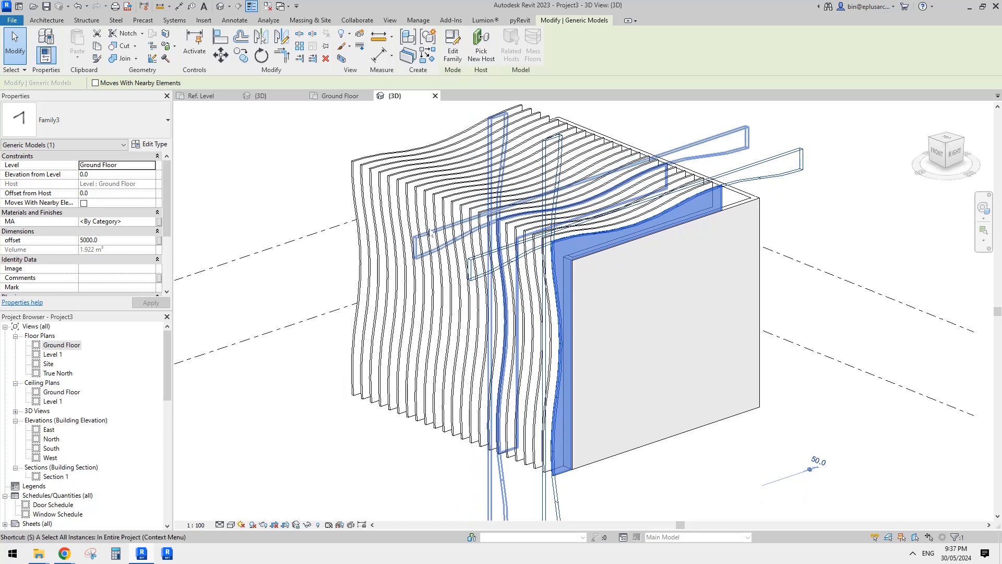
{"action": "key", "text": "a"}
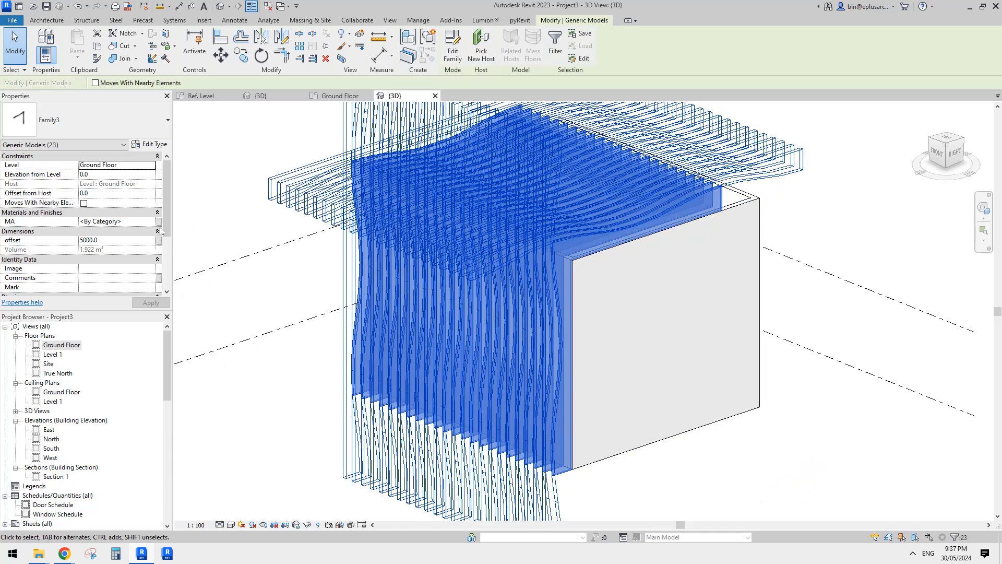
{"action": "left_click", "coordinate": [152, 221]}
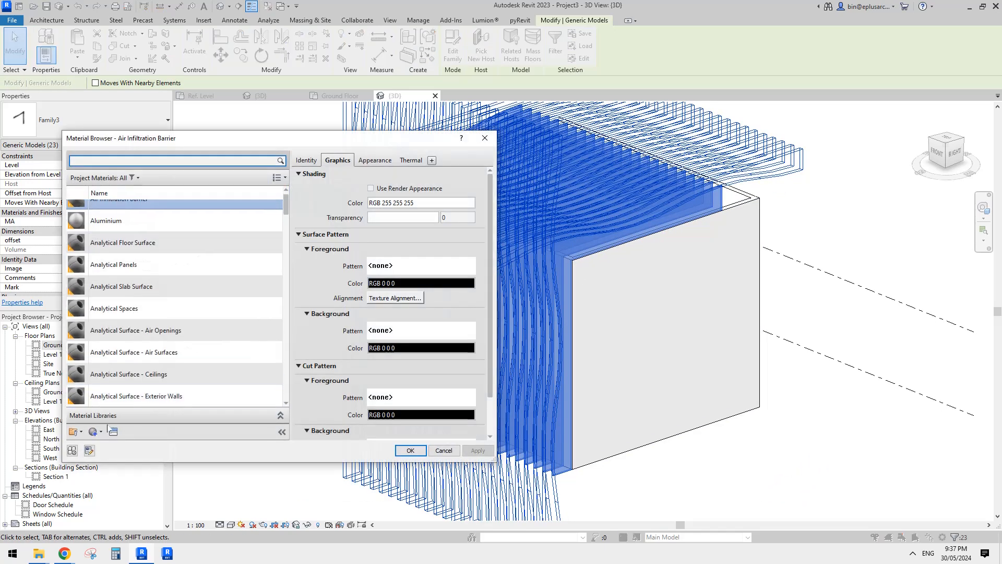
{"action": "left_click", "coordinate": [94, 431]}
{"action": "left_click", "coordinate": [113, 444]}
{"action": "left_click", "coordinate": [410, 450]}
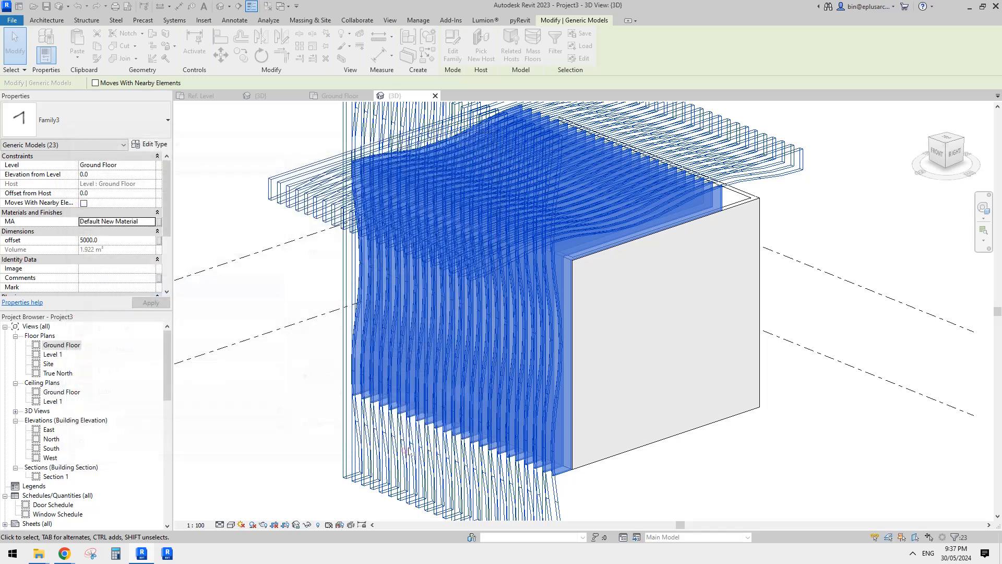
{"action": "left_click", "coordinate": [852, 339]}
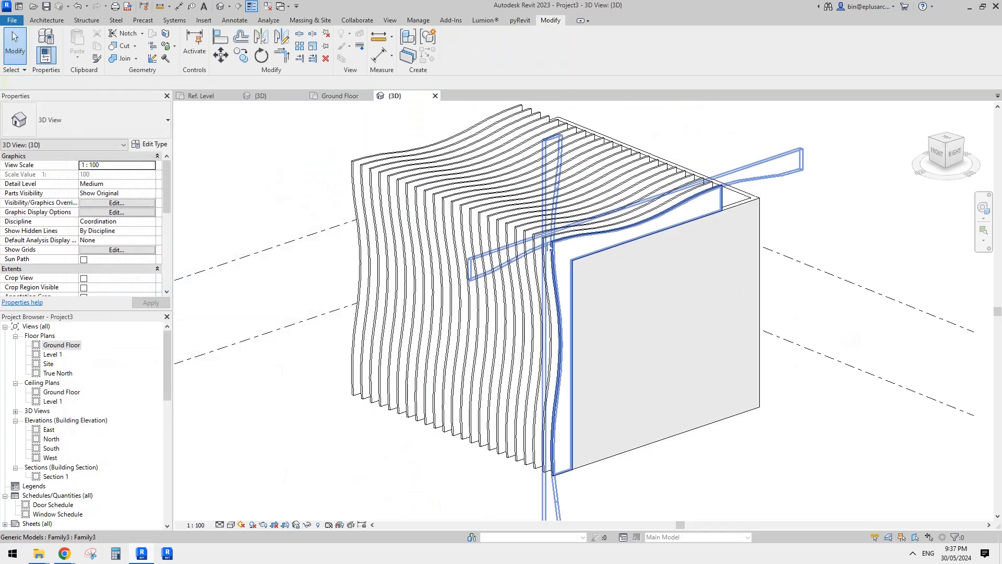
Switch the 3D view to the Shaded visual style.
{"action": "key", "text": "s"}
{"action": "key", "text": "d"}
{"action": "middle_click_drag", "start_coordinate": [633, 297], "coordinate": [675, 311], "text": "shift"}
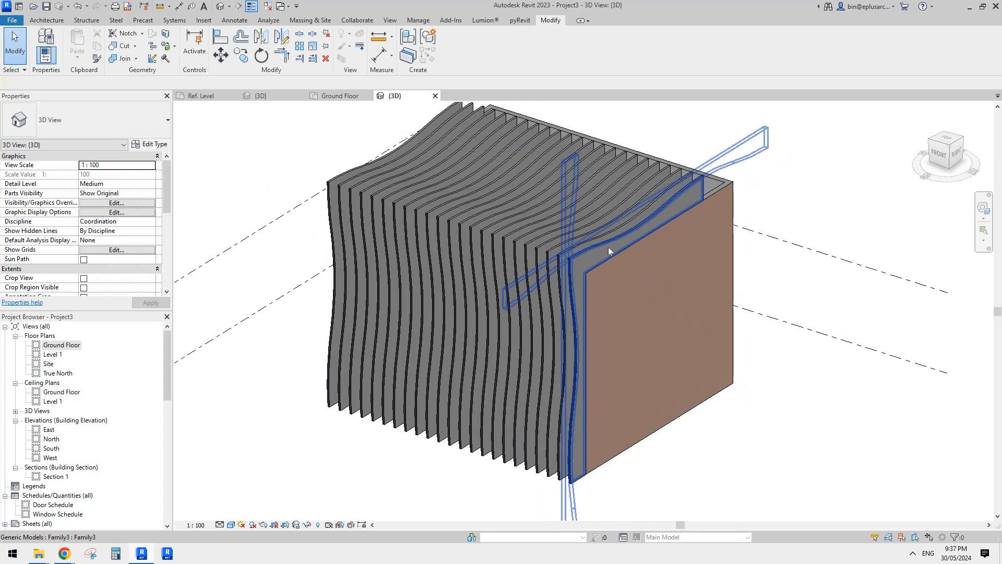
For one fin near the east end, duplicate Default New Material with its assets, set the shading colour to RGB 192-192-192, and assign the copy.
{"action": "left_click", "coordinate": [529, 240]}
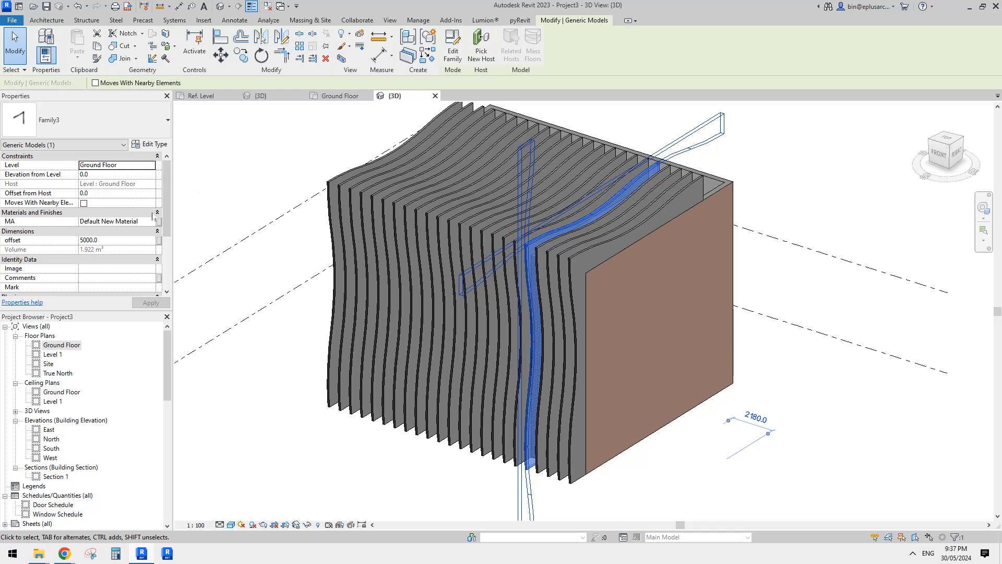
{"action": "left_click", "coordinate": [151, 221]}
{"action": "right_click", "coordinate": [142, 301]}
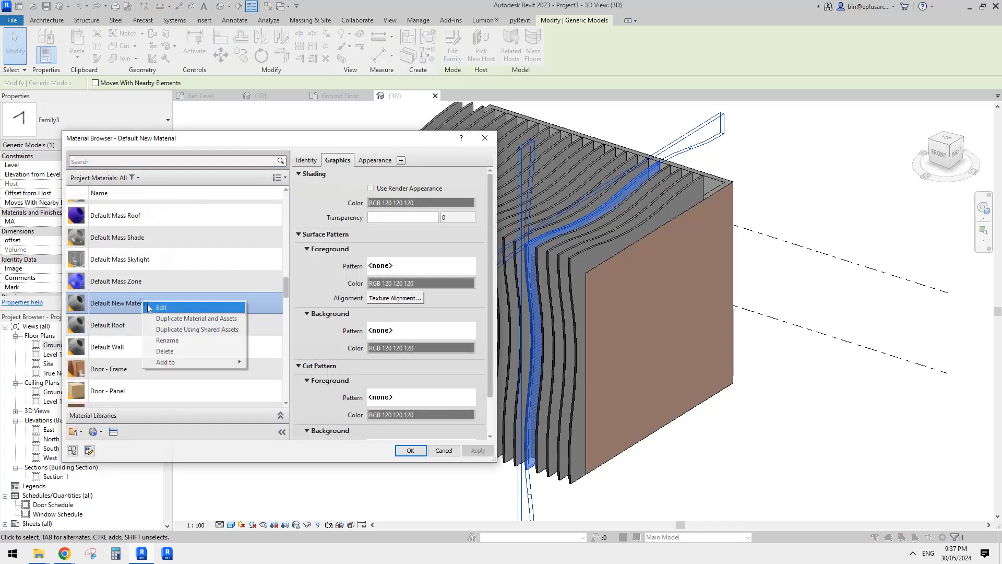
{"action": "left_click", "coordinate": [176, 319]}
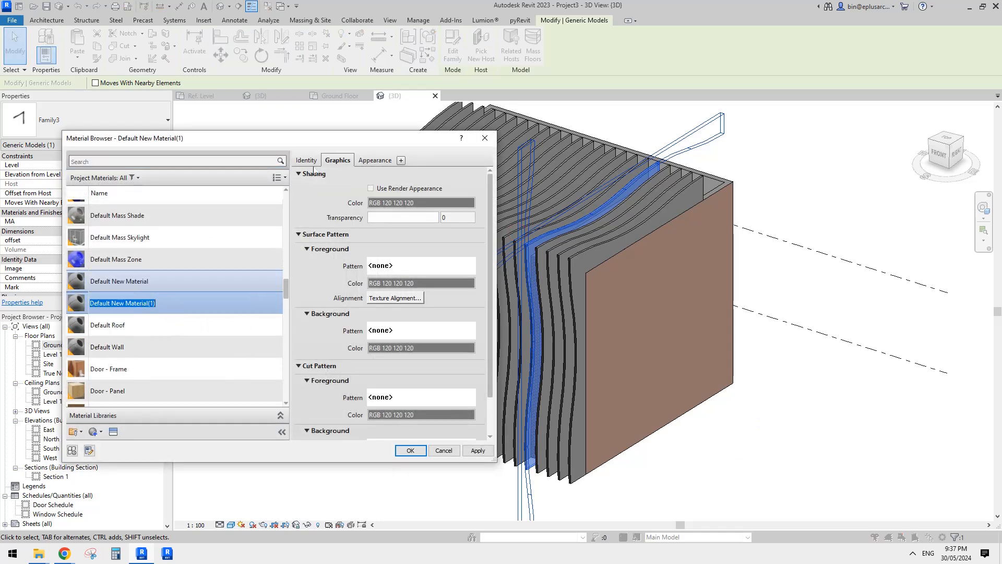
{"action": "left_click", "coordinate": [394, 206]}
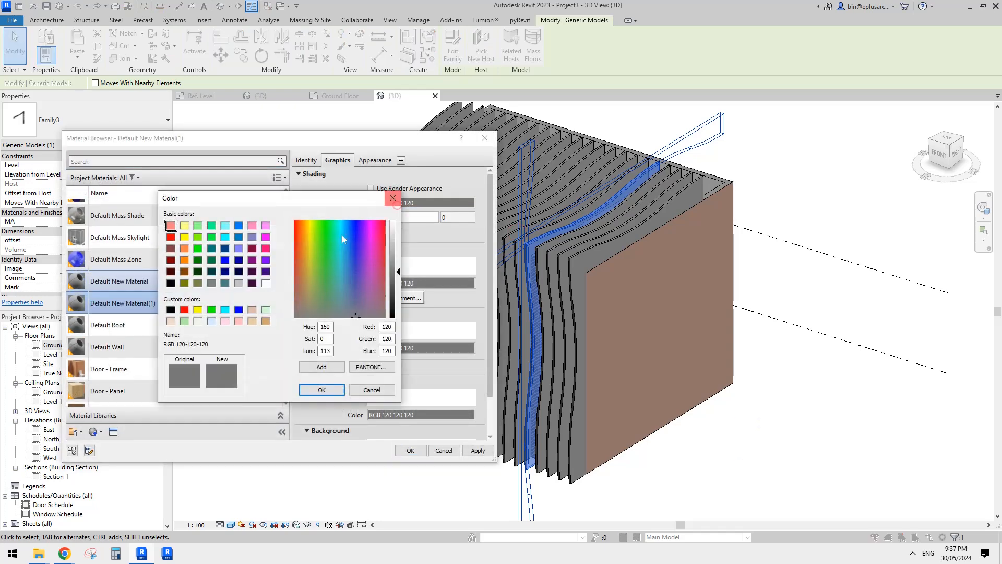
{"action": "left_click", "coordinate": [332, 393]}
{"action": "left_click", "coordinate": [410, 450]}
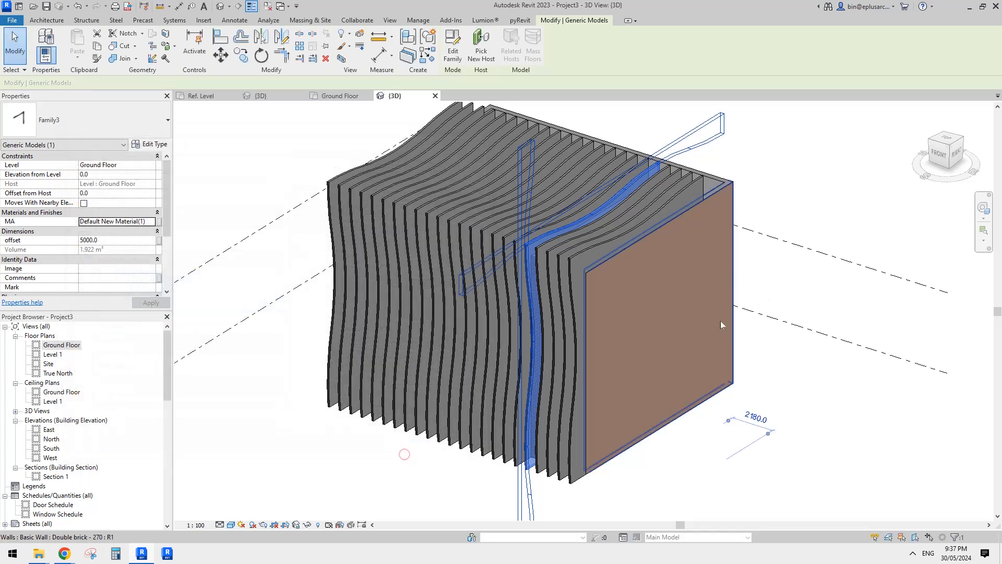
{"action": "key", "text": "Escape"}
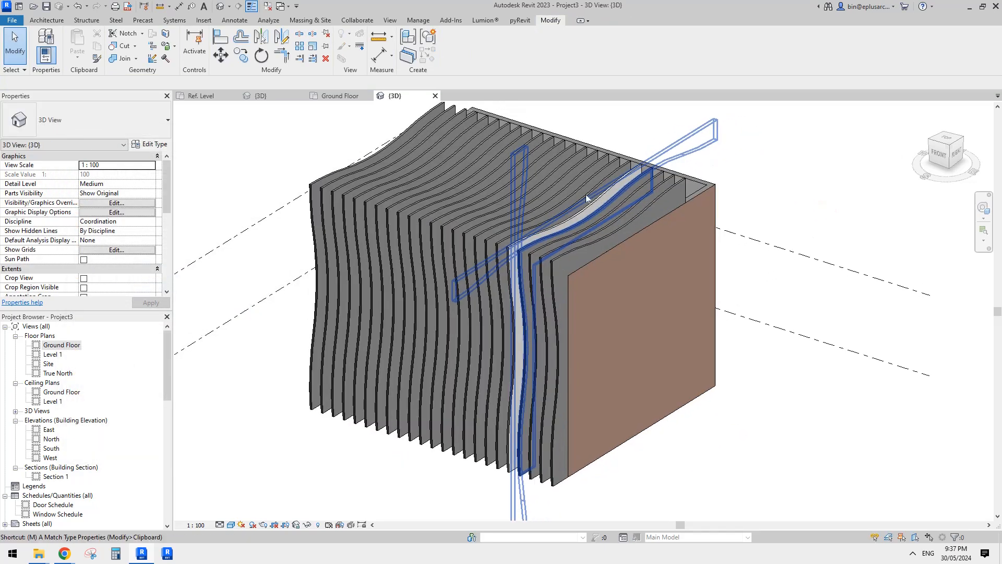
Use Match Type Properties to copy the light grey fin's material onto scattered fins across the facade, including both end areas.
{"action": "key", "text": "a"}
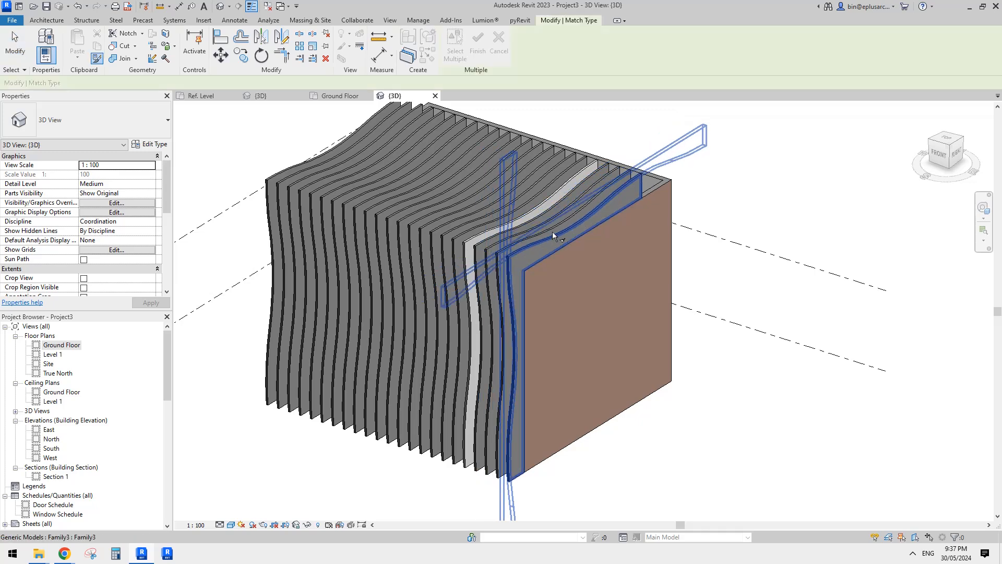
{"action": "scroll", "coordinate": [552, 231], "scroll_direction": "up", "scroll_amount": 3}
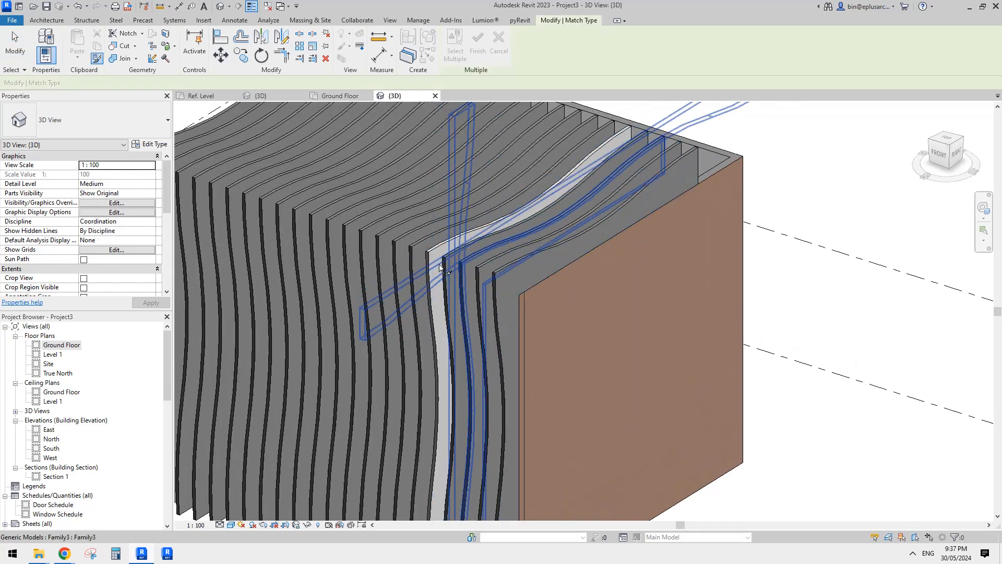
{"action": "middle_click_drag", "start_coordinate": [499, 227], "coordinate": [299, 211], "text": "shift"}
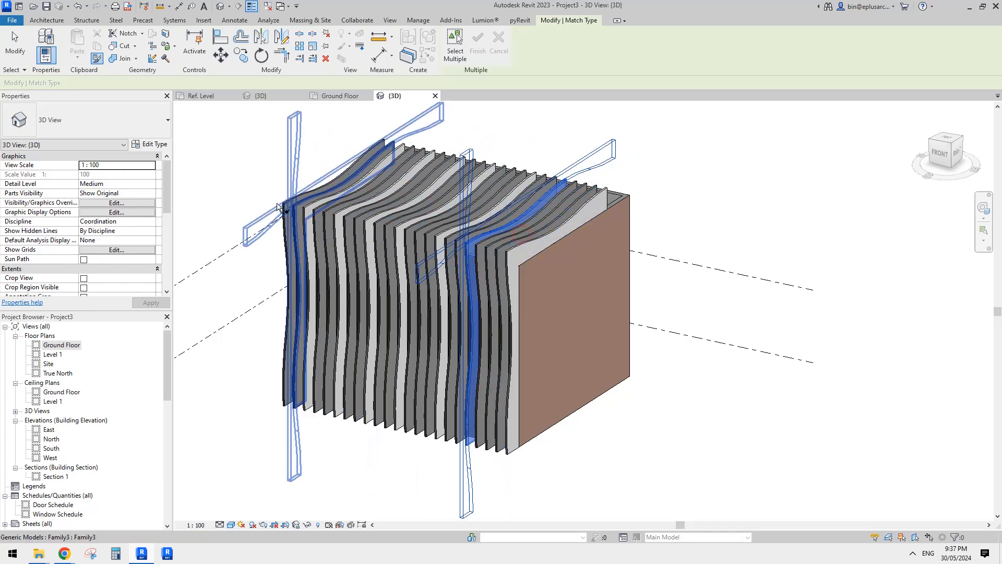
{"action": "left_click", "coordinate": [277, 203]}
{"action": "key", "text": "Escape"}
{"action": "key", "text": "Escape"}
Set the offset of the last fin at the east wall to 4500.
{"action": "scroll", "coordinate": [546, 202], "scroll_direction": "down", "scroll_amount": 1}
{"action": "middle_click_drag", "start_coordinate": [546, 202], "coordinate": [564, 219], "text": "shift"}
{"action": "scroll", "coordinate": [528, 255], "scroll_direction": "up", "scroll_amount": 4}
{"action": "left_click", "coordinate": [543, 223]}
{"action": "scroll", "coordinate": [556, 244], "scroll_direction": "down", "scroll_amount": 1}
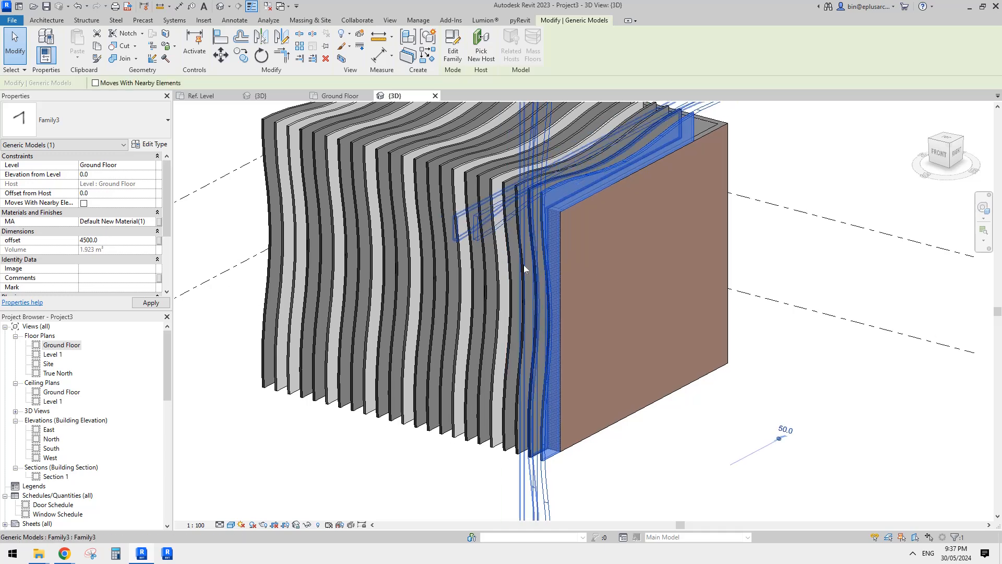
Examine the east end fin and the facade's wave pattern from the side and from above.
{"action": "key", "text": "Escape"}
{"action": "scroll", "coordinate": [514, 245], "scroll_direction": "up", "scroll_amount": 1}
{"action": "left_click", "coordinate": [528, 189]}
{"action": "scroll", "coordinate": [529, 191], "scroll_direction": "down", "scroll_amount": 2}
{"action": "middle_click_drag", "start_coordinate": [529, 191], "coordinate": [521, 172], "text": "shift"}
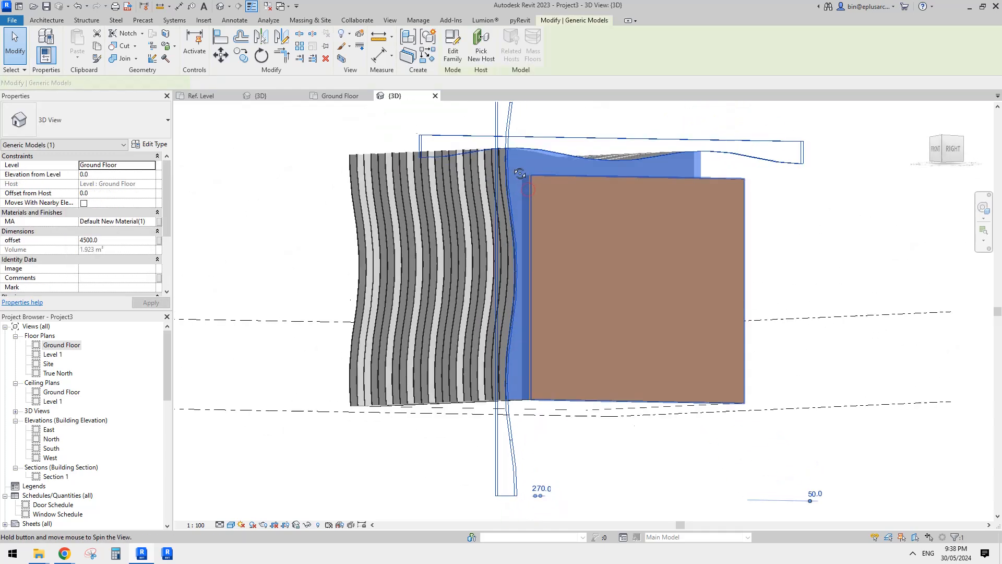
{"action": "key", "text": "Escape"}
{"action": "middle_click_drag", "start_coordinate": [531, 213], "coordinate": [574, 291], "text": "shift"}
{"action": "middle_click_drag", "start_coordinate": [610, 240], "coordinate": [533, 351], "text": "shift"}
{"action": "middle_click_drag", "start_coordinate": [543, 282], "coordinate": [536, 282]}
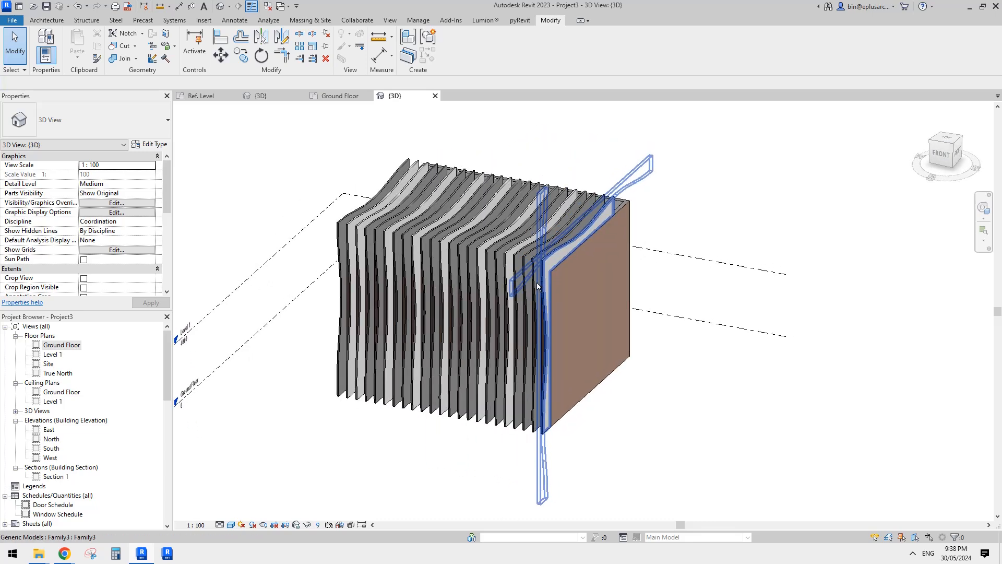
Open the end fin's family for editing and turn off Visible for both nested Family4 wave components.
{"action": "left_click", "coordinate": [578, 244]}
{"action": "key", "text": "Escape"}
{"action": "left_click", "coordinate": [572, 241]}
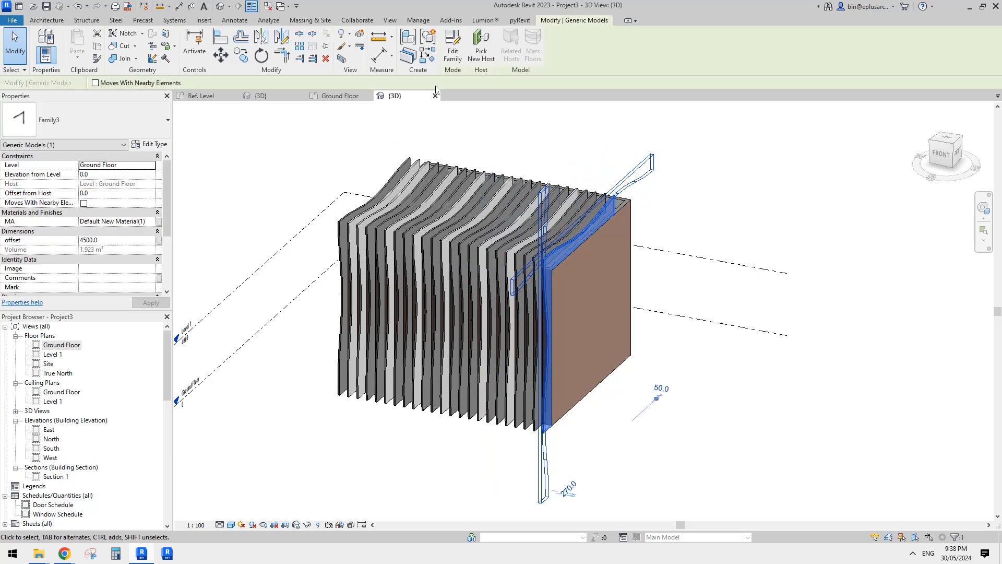
{"action": "left_click", "coordinate": [453, 51]}
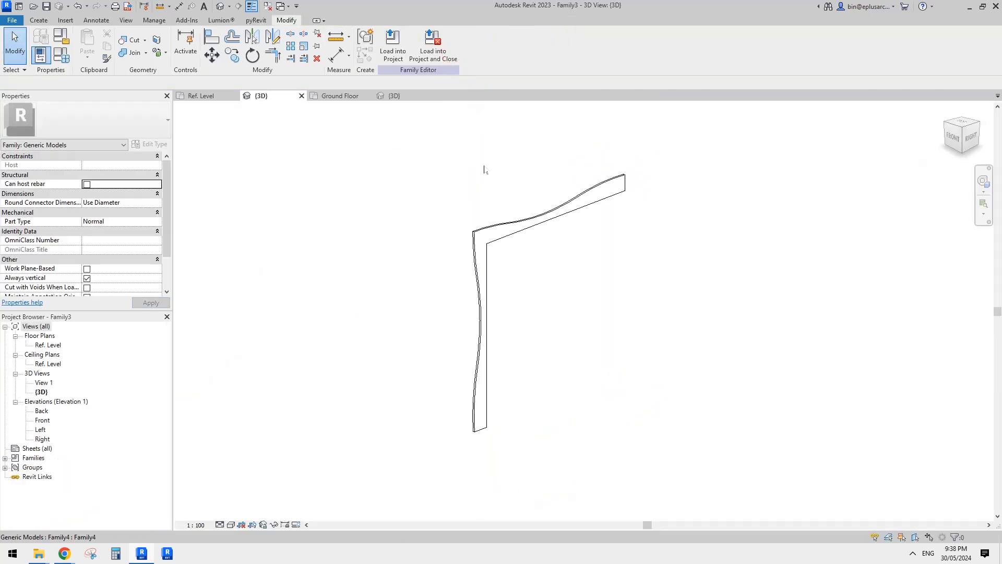
{"action": "left_click", "coordinate": [478, 197]}
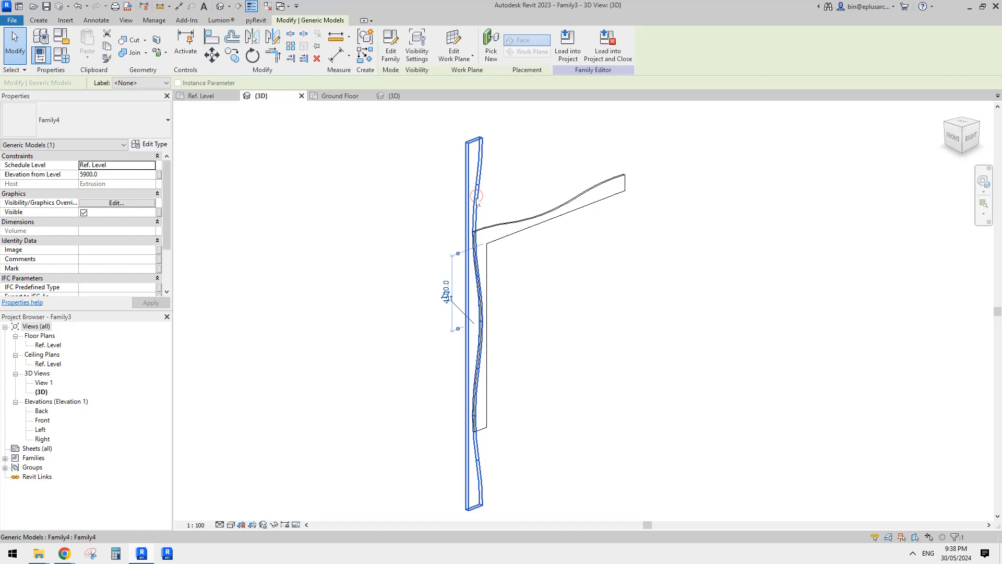
{"action": "left_click", "coordinate": [526, 202], "text": "ctrl"}
{"action": "left_click", "coordinate": [84, 212]}
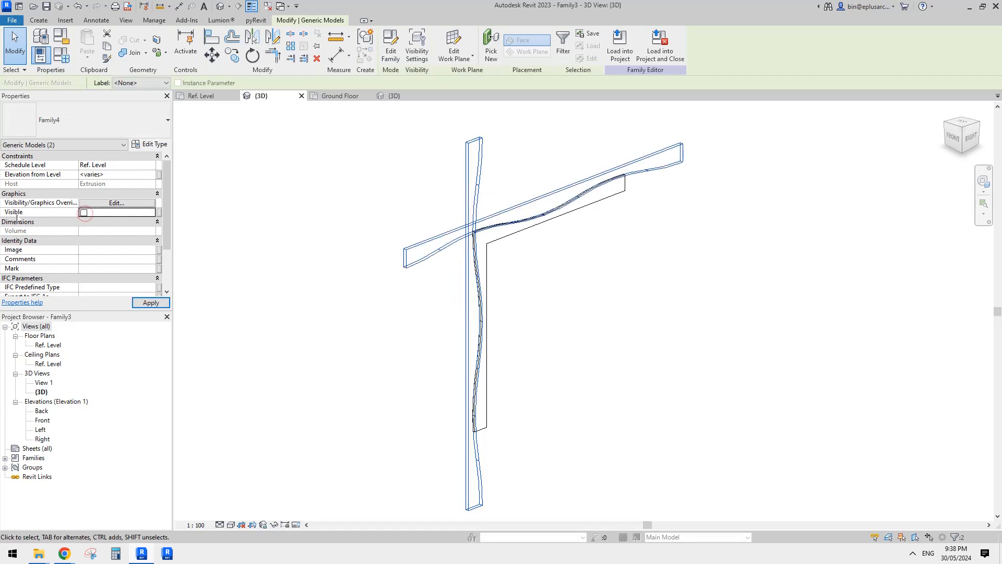
Load the edited fin family into Project3, replacing the loaded version.
{"action": "left_click", "coordinate": [621, 45]}
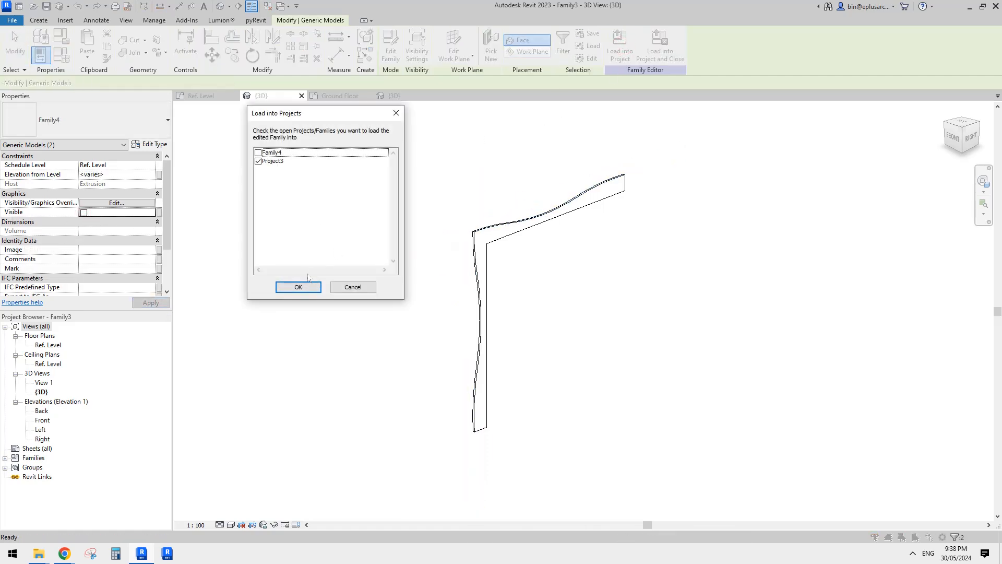
{"action": "left_click", "coordinate": [306, 285]}
{"action": "left_click", "coordinate": [442, 244]}
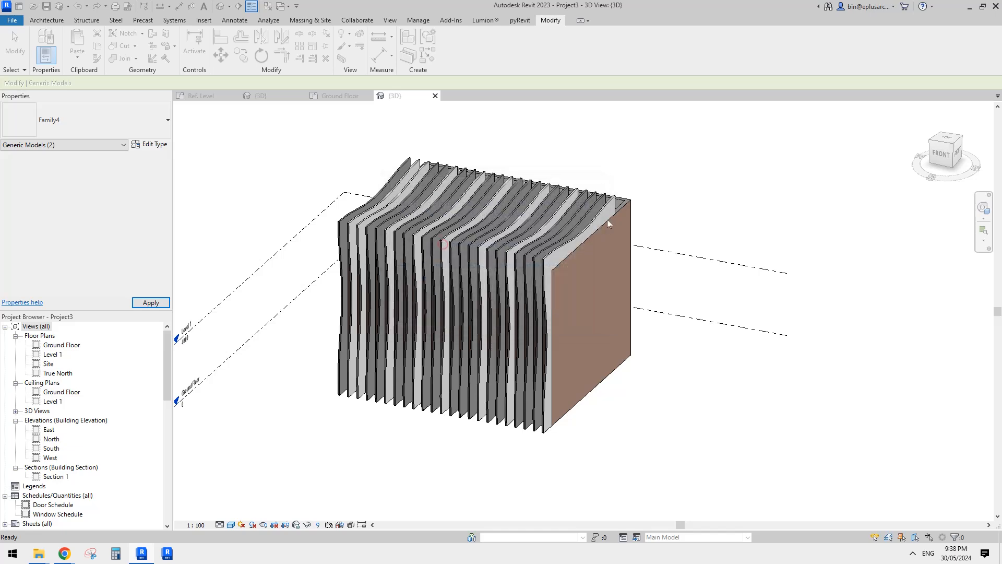
{"action": "key", "text": "Escape"}
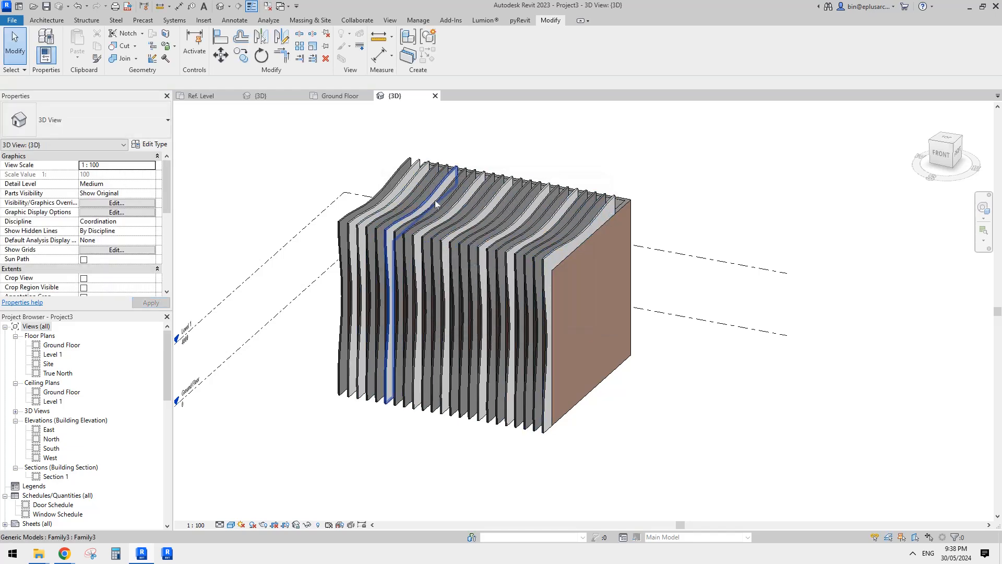
Set the offset of the end fin beside the east wall to 0.
{"action": "scroll", "coordinate": [544, 299], "scroll_direction": "up", "scroll_amount": 2}
{"action": "middle_click_drag", "start_coordinate": [593, 307], "coordinate": [549, 226], "text": "shift"}
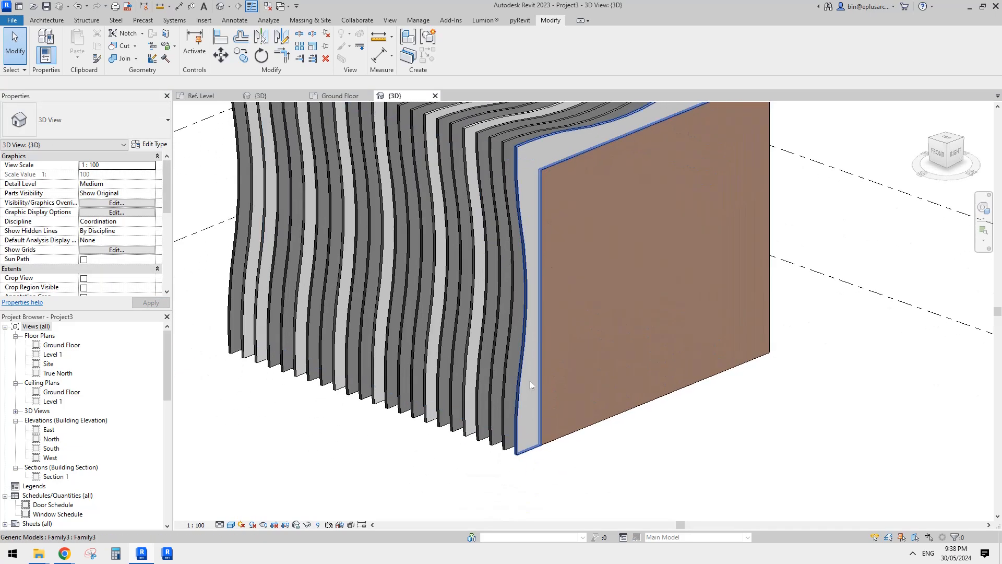
{"action": "left_click", "coordinate": [531, 385]}
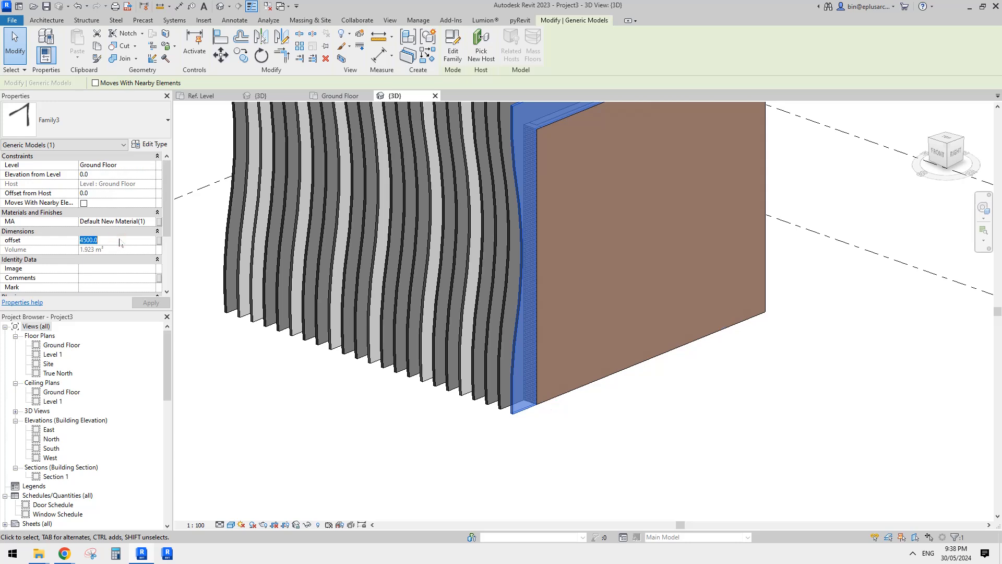
{"action": "key", "text": "Escape"}
{"action": "left_click", "coordinate": [518, 390]}
{"action": "scroll", "coordinate": [495, 368], "scroll_direction": "down", "scroll_amount": 2}
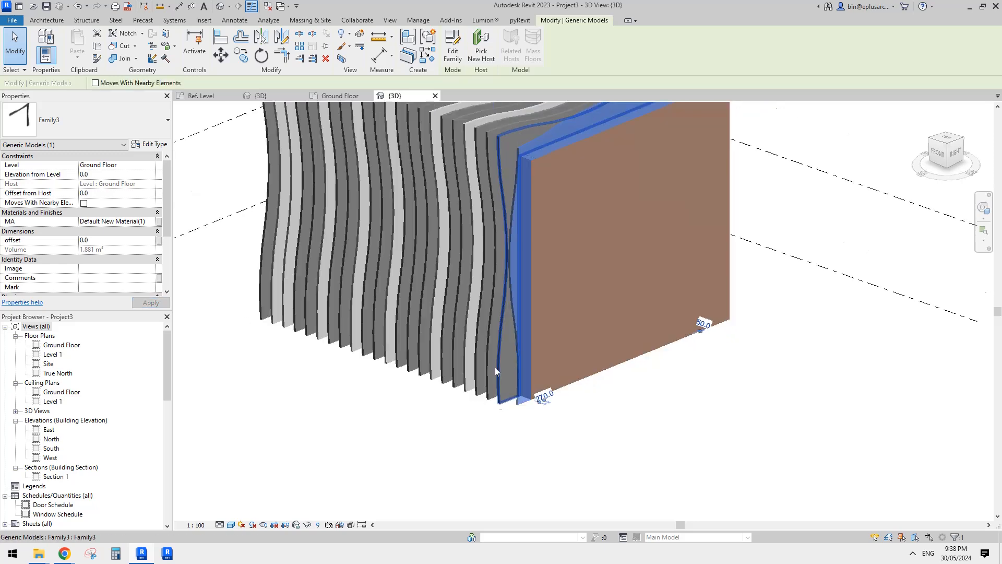
Set the offsets of the second to sixth fins from the east wall in increments of 500, running from 500 to 2500.
{"action": "middle_click_drag", "start_coordinate": [495, 367], "coordinate": [496, 389]}
{"action": "scroll", "coordinate": [499, 391], "scroll_direction": "up", "scroll_amount": 2}
{"action": "left_click", "coordinate": [501, 408]}
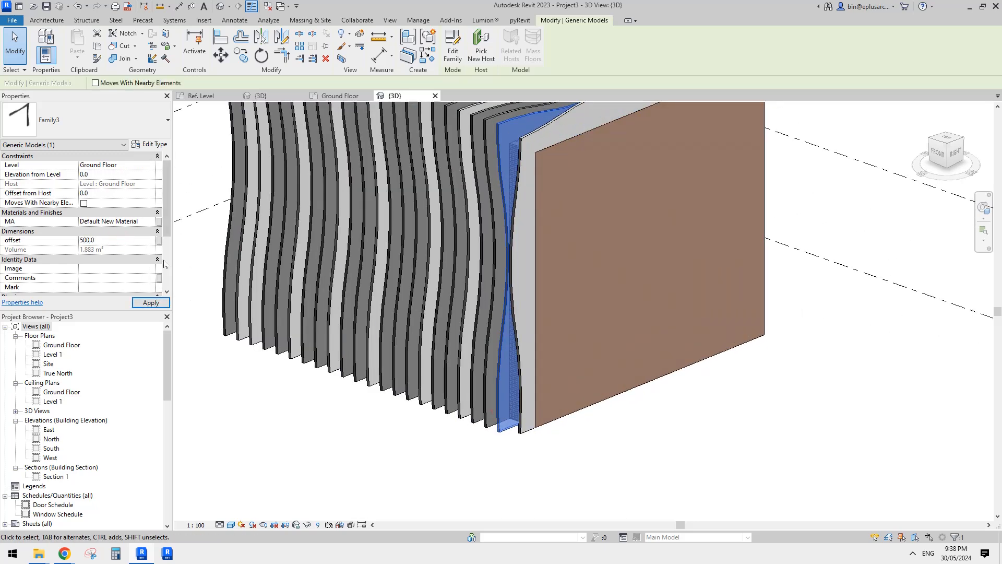
{"action": "left_click", "coordinate": [494, 387]}
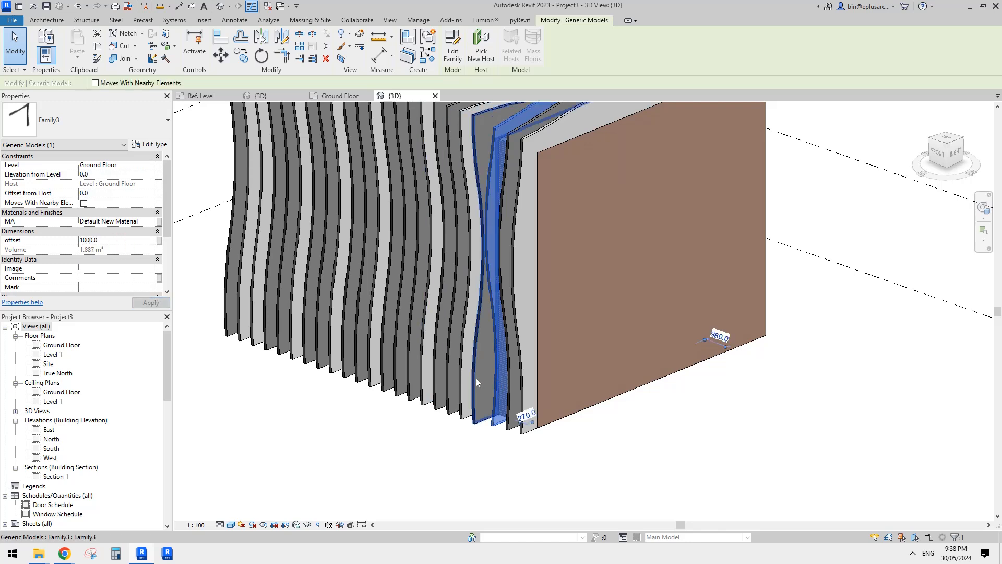
{"action": "left_click", "coordinate": [477, 377]}
{"action": "left_click", "coordinate": [124, 241]}
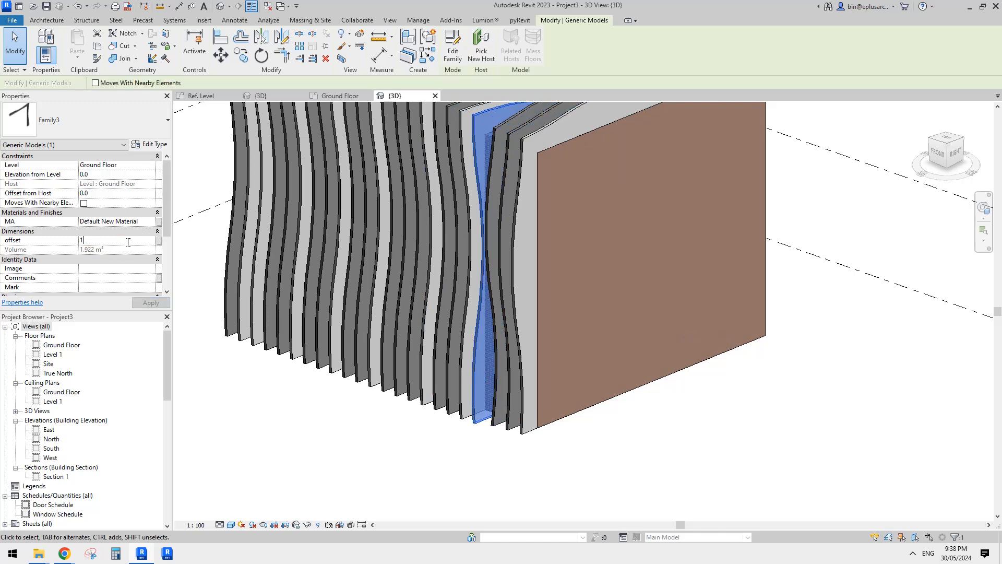
{"action": "left_click", "coordinate": [476, 387]}
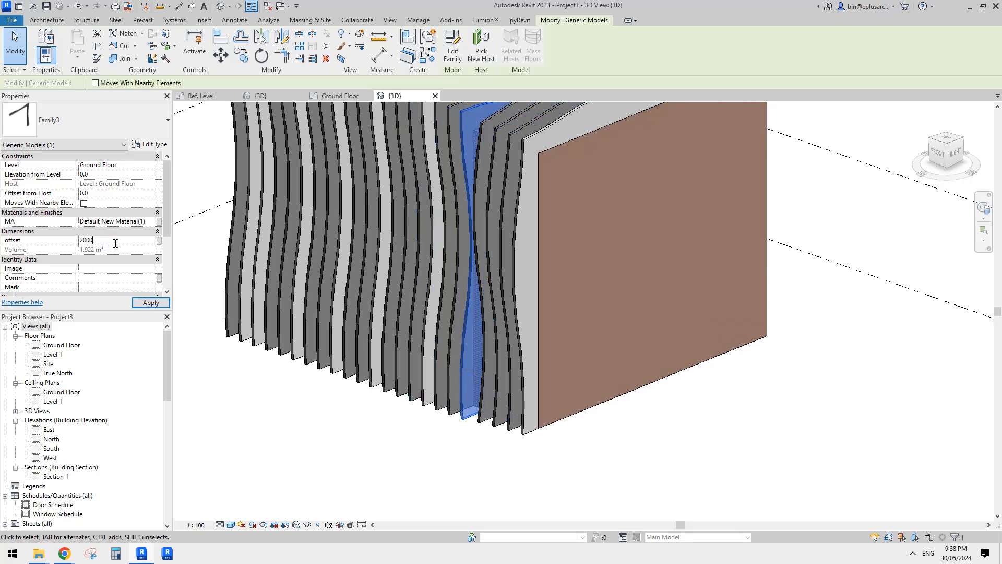
{"action": "left_click", "coordinate": [444, 379]}
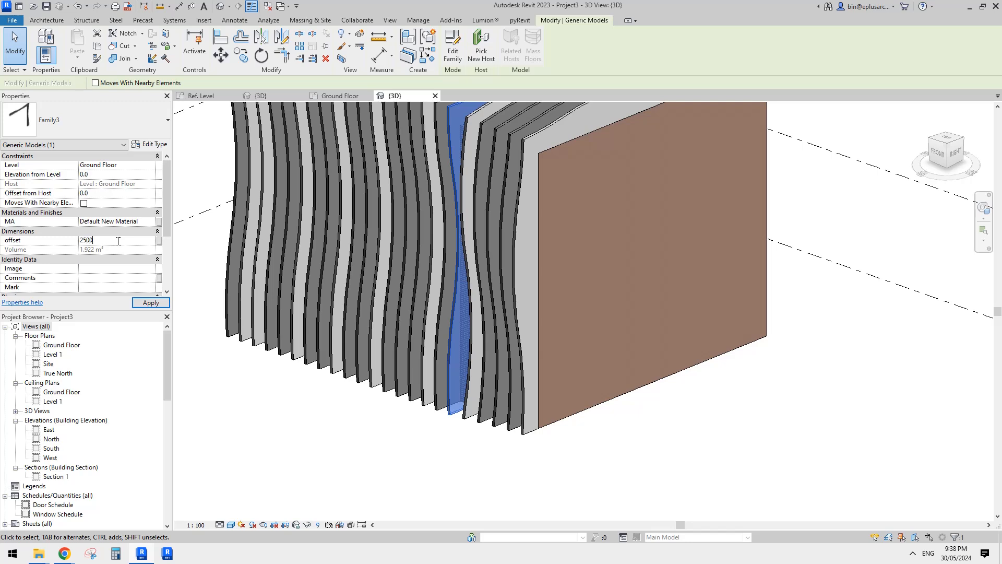
Set the offset of both the seventh and eighth fins from the east wall to 3000.
{"action": "left_click", "coordinate": [437, 359]}
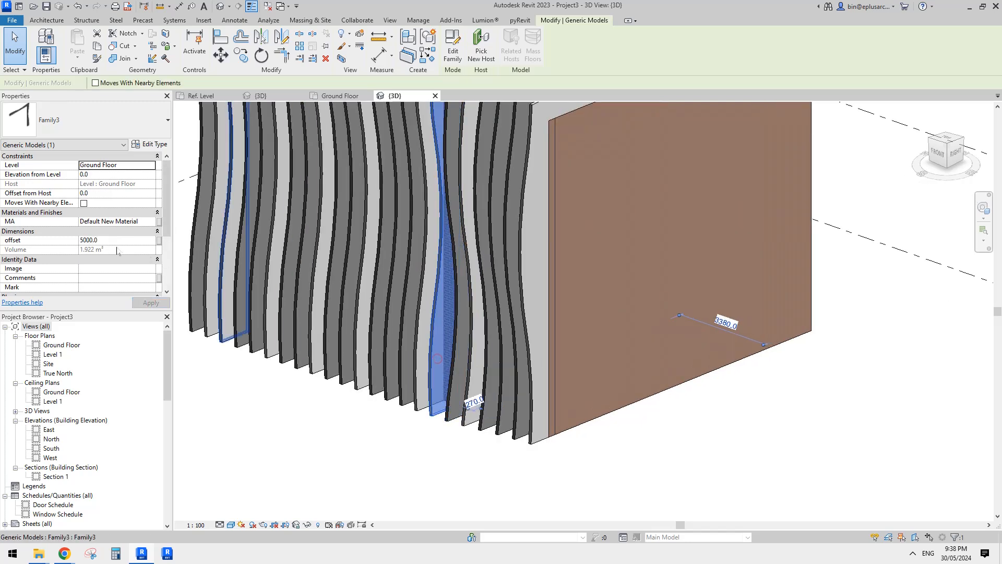
{"action": "double_click", "coordinate": [110, 241]}
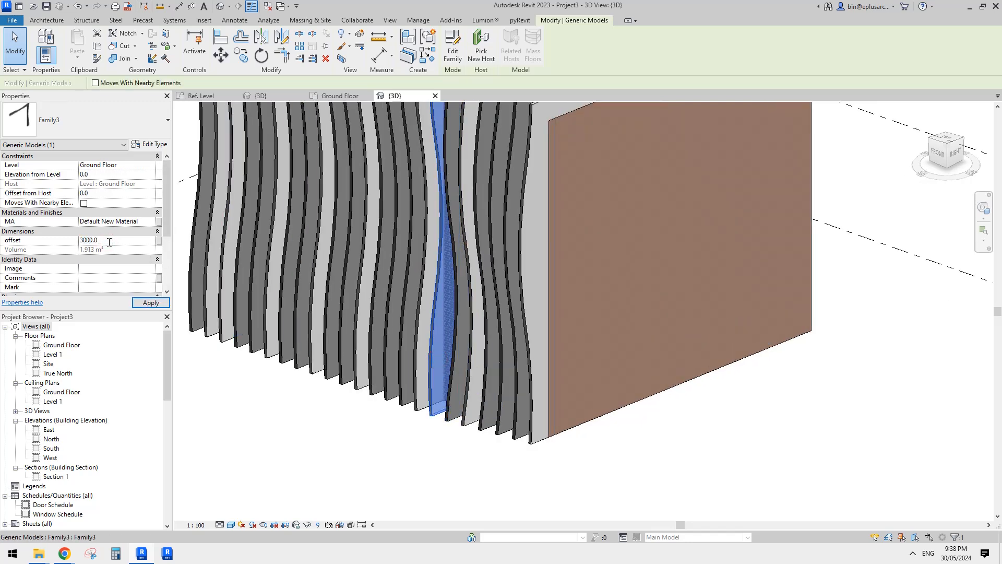
{"action": "left_click", "coordinate": [422, 338]}
{"action": "double_click", "coordinate": [123, 238]}
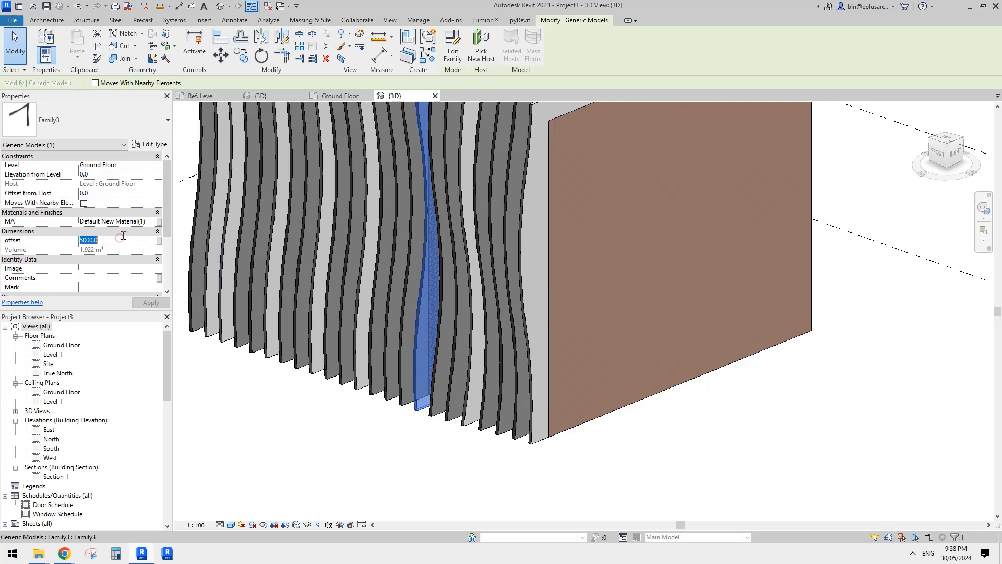
{"action": "type", "text": "3000.0"}
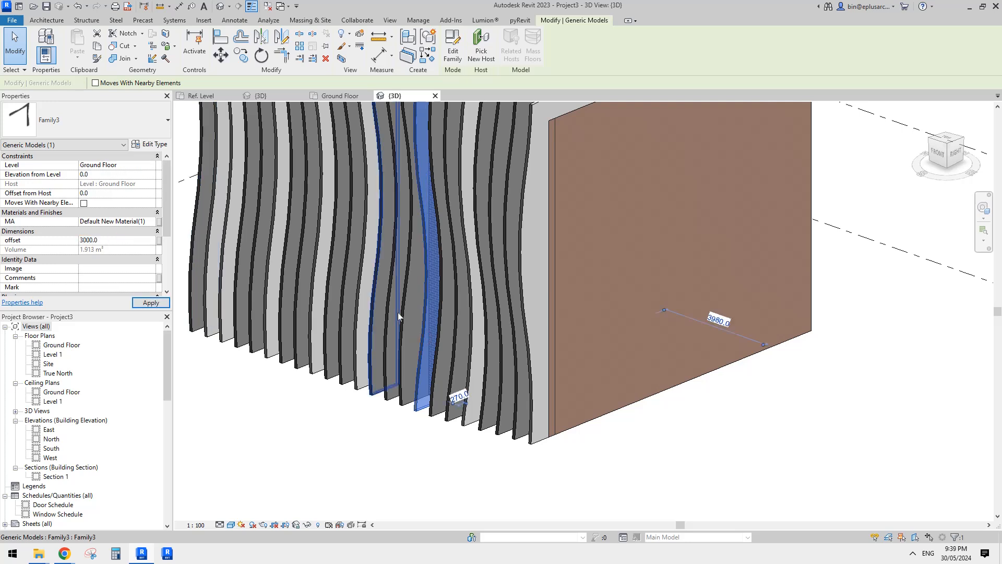
Set the offsets of the ninth, tenth and eleventh fins from the east wall to 3500, 4000 and 4500.
{"action": "left_click", "coordinate": [411, 318]}
{"action": "double_click", "coordinate": [114, 242]}
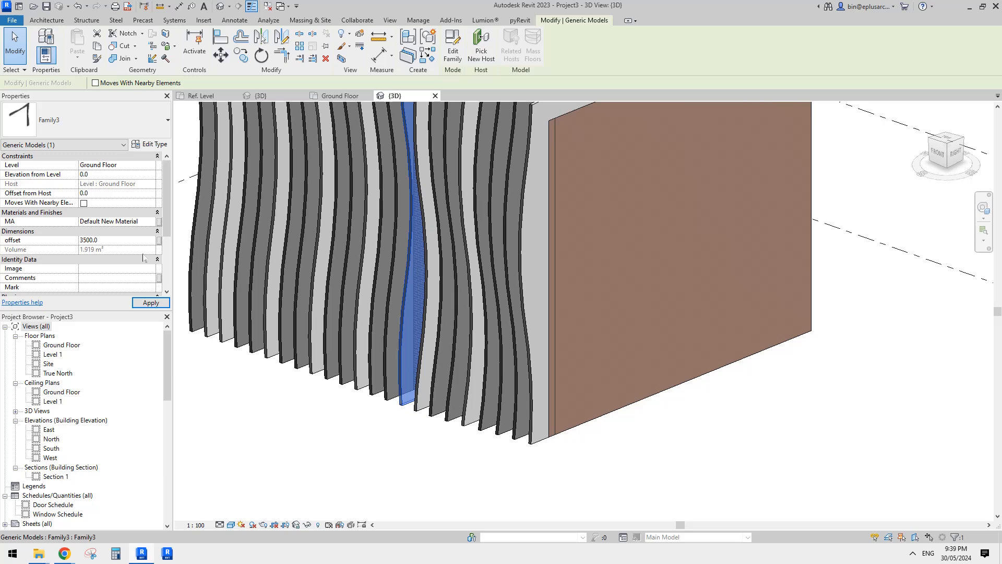
{"action": "left_click", "coordinate": [384, 346]}
{"action": "double_click", "coordinate": [100, 241]}
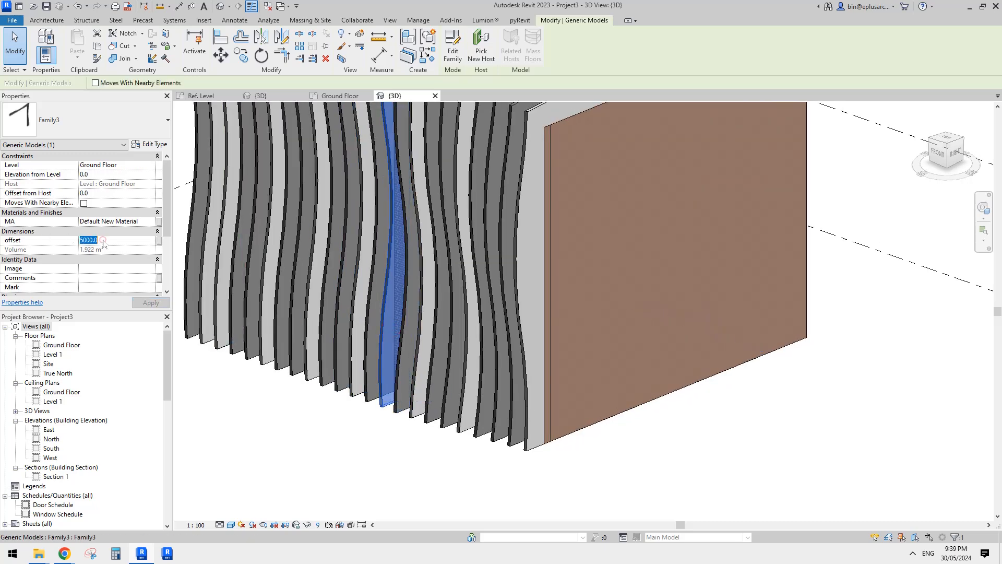
{"action": "type", "text": "4000.0"}
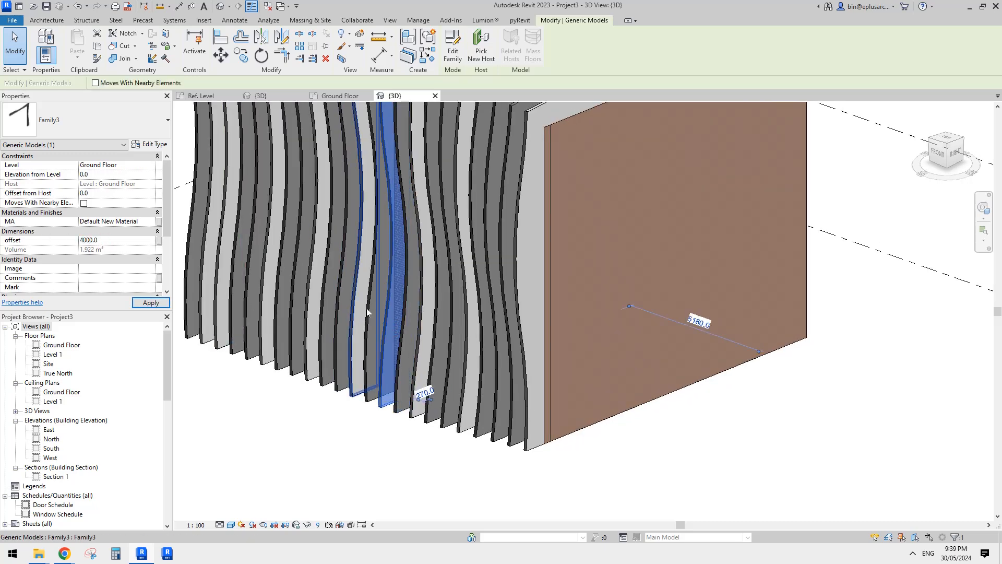
{"action": "left_click", "coordinate": [366, 308]}
{"action": "double_click", "coordinate": [127, 242]}
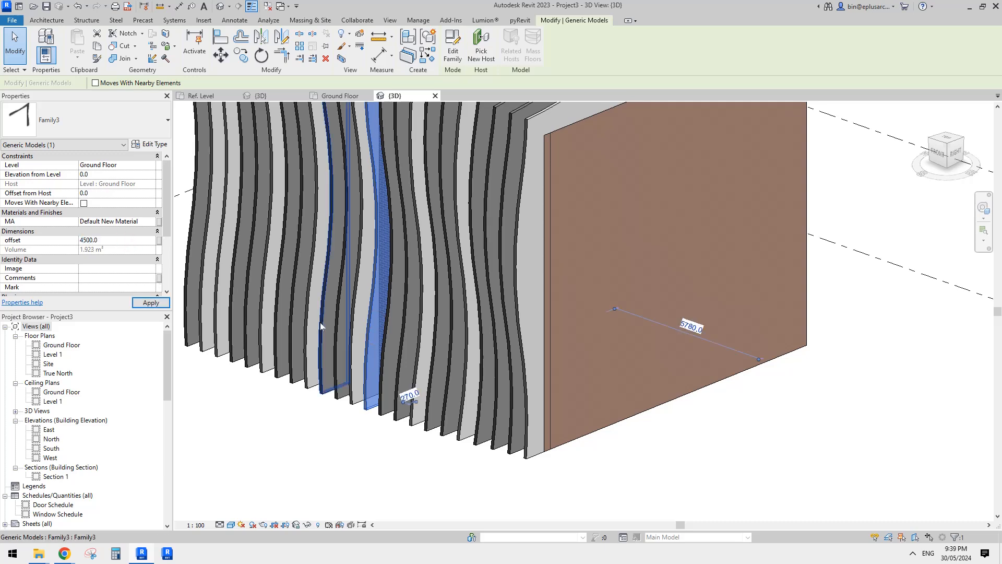
Check the twelfth fin from the east wall and set the thirteenth fin's offset to 5500.
{"action": "left_click", "coordinate": [365, 307]}
{"action": "scroll", "coordinate": [372, 320], "scroll_direction": "down", "scroll_amount": 1}
{"action": "middle_click_drag", "start_coordinate": [396, 353], "coordinate": [372, 373], "text": "shift"}
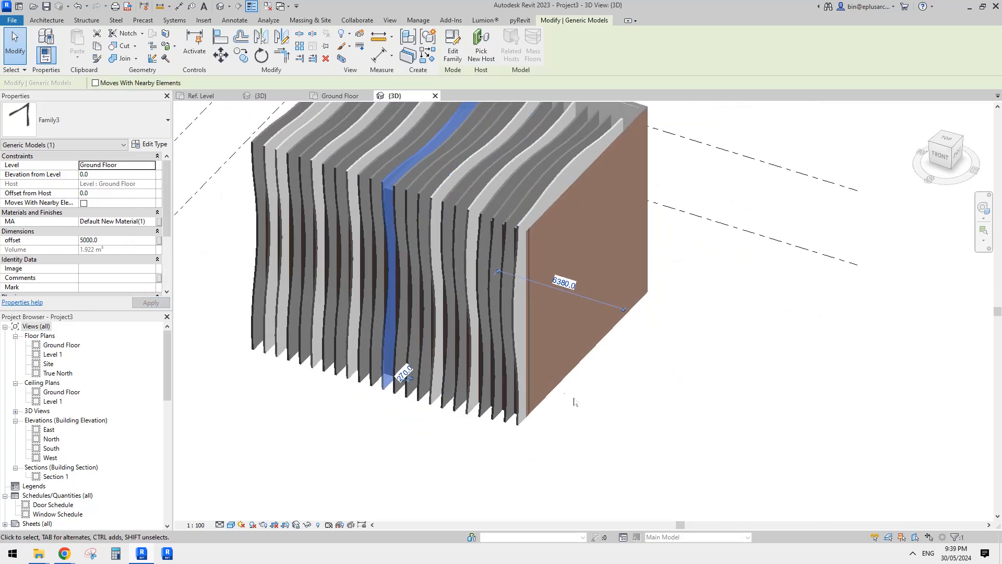
{"action": "scroll", "coordinate": [373, 372], "scroll_direction": "up", "scroll_amount": 1}
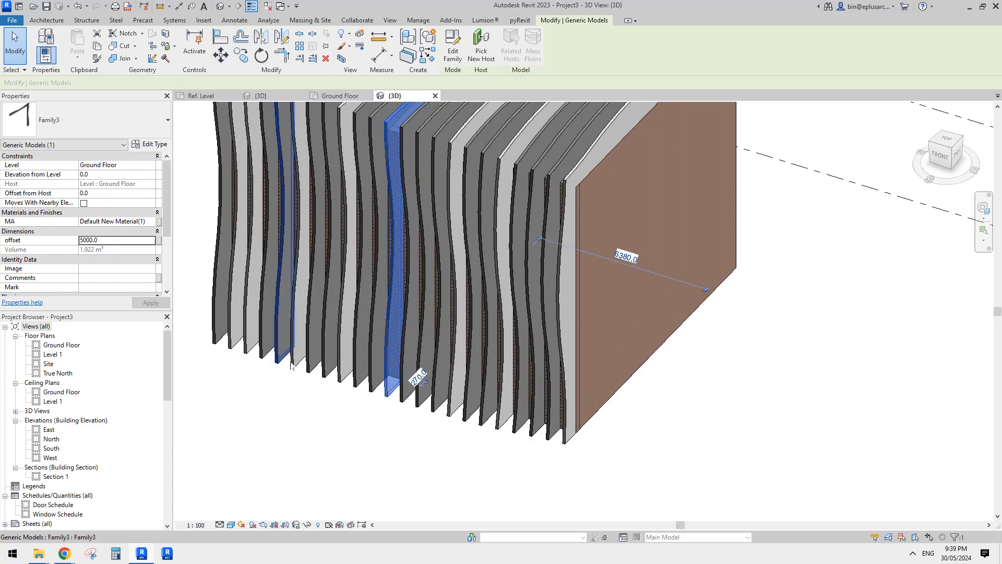
{"action": "left_click", "coordinate": [381, 324]}
{"action": "left_click", "coordinate": [116, 245]}
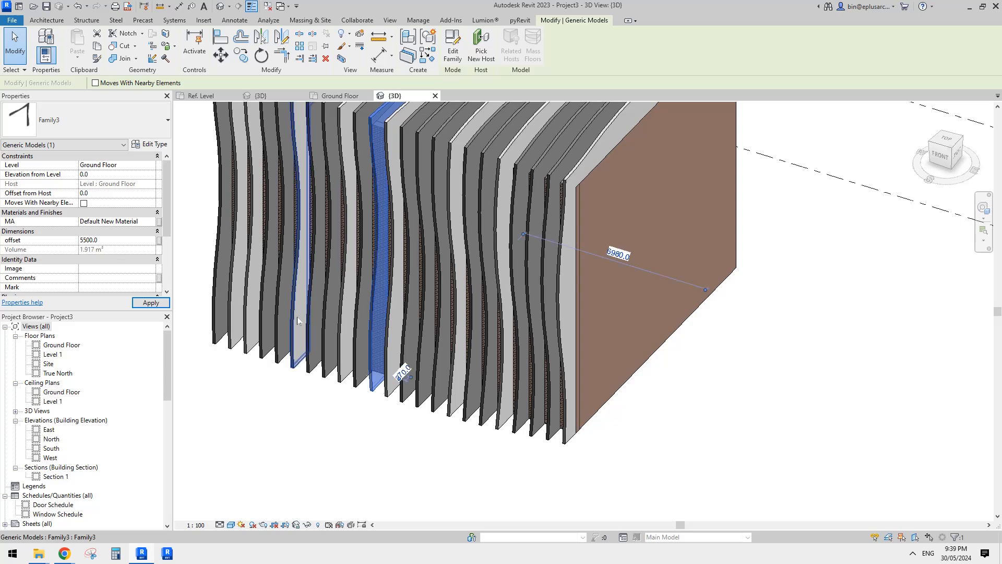
Consult the reference facade photo in the Google Docs document in Chrome and set the Family3 type's TH value to 800 in Revit.
{"action": "middle_click_drag", "start_coordinate": [396, 305], "coordinate": [517, 200], "text": "shift"}
{"action": "key", "text": "Escape"}
{"action": "left_click", "coordinate": [428, 327]}
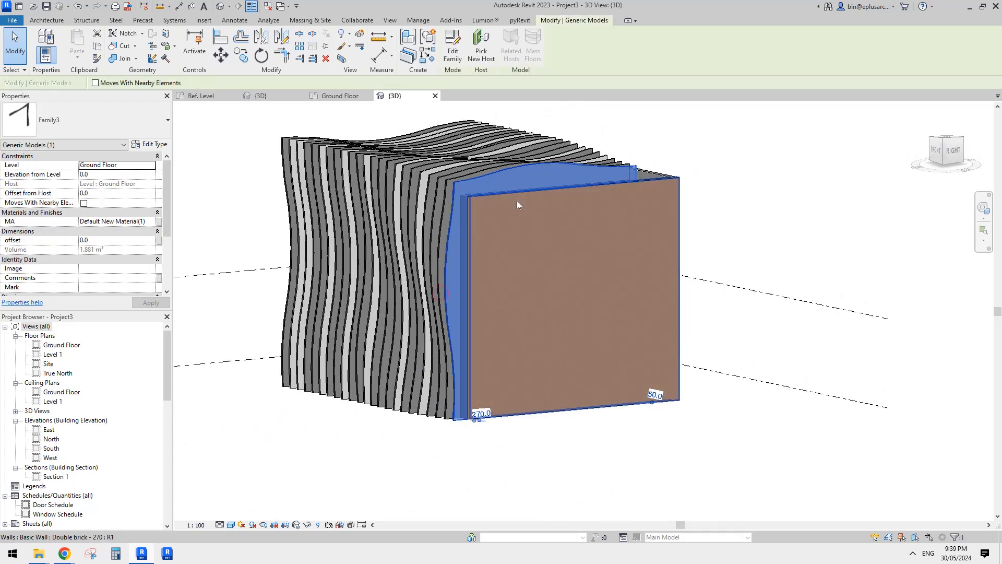
{"action": "left_click", "coordinate": [151, 146]}
{"action": "mouse_move", "coordinate": [64, 552]}
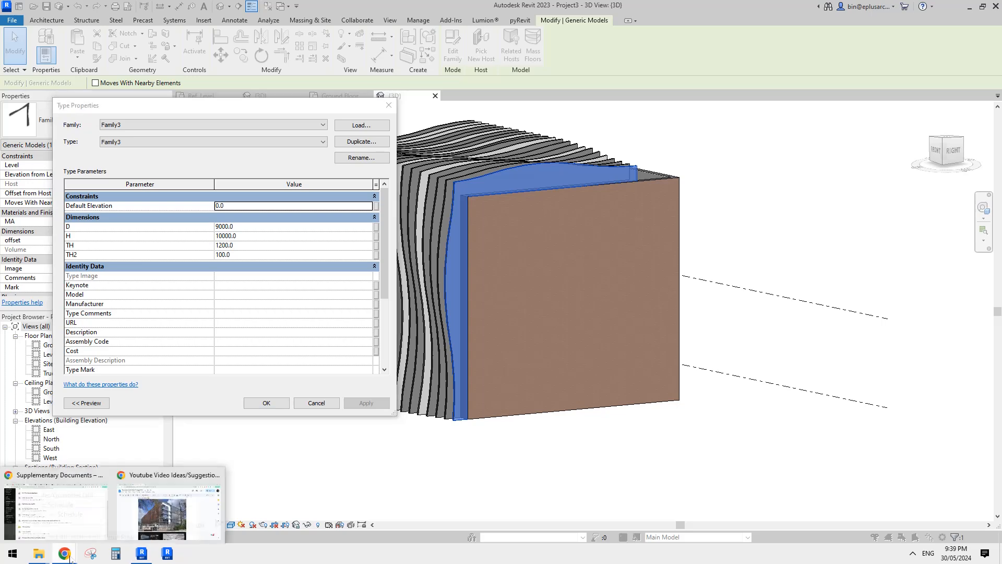
{"action": "left_click", "coordinate": [150, 514]}
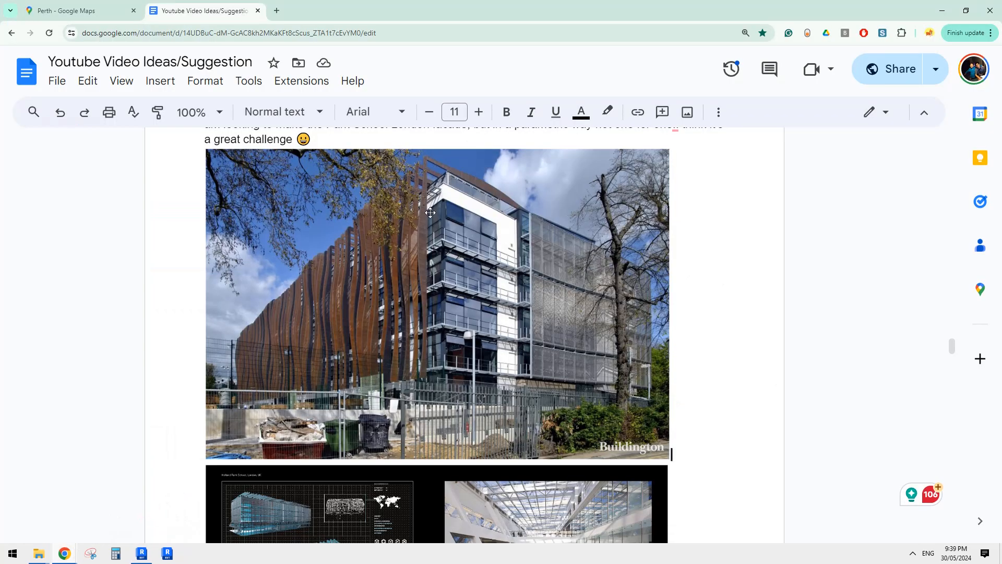
{"action": "left_click", "coordinate": [147, 556]}
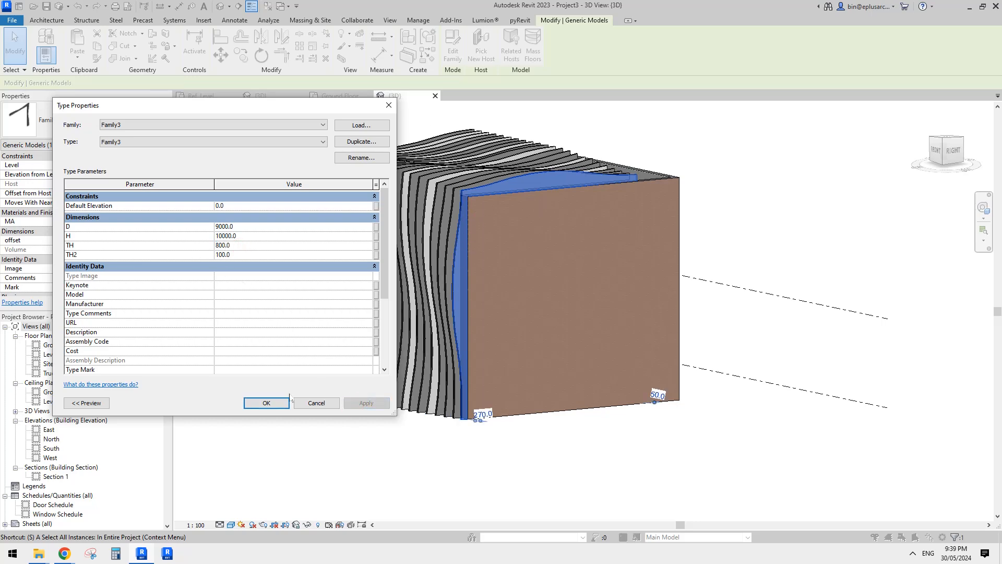
{"action": "left_click", "coordinate": [286, 402]}
{"action": "middle_click_drag", "start_coordinate": [503, 324], "coordinate": [450, 376], "text": "shift"}
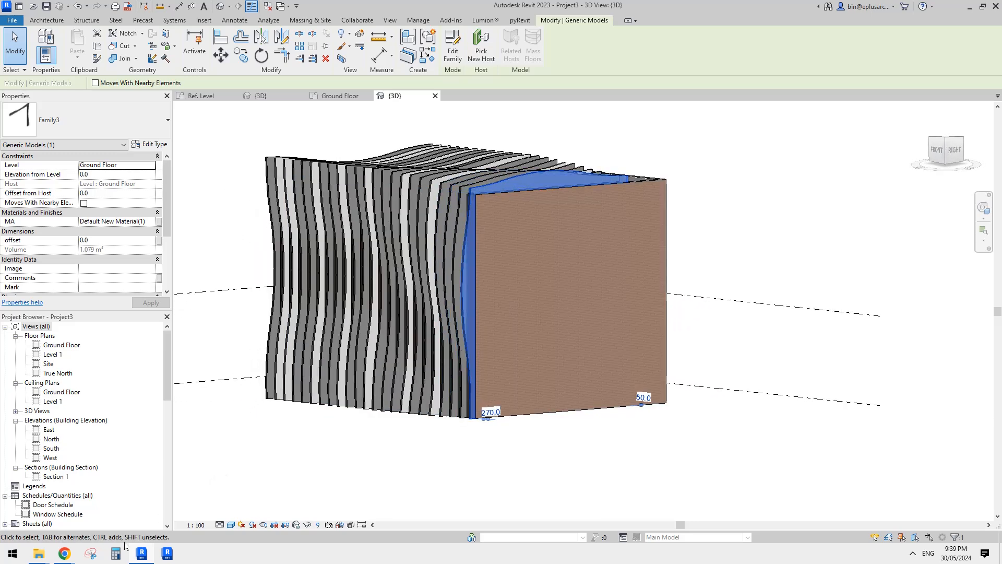
Compare the slimmer fins with the reference facade photo in Chrome, then inspect the model's front corner in Revit.
{"action": "mouse_move", "coordinate": [63, 557]}
{"action": "left_click", "coordinate": [165, 519]}
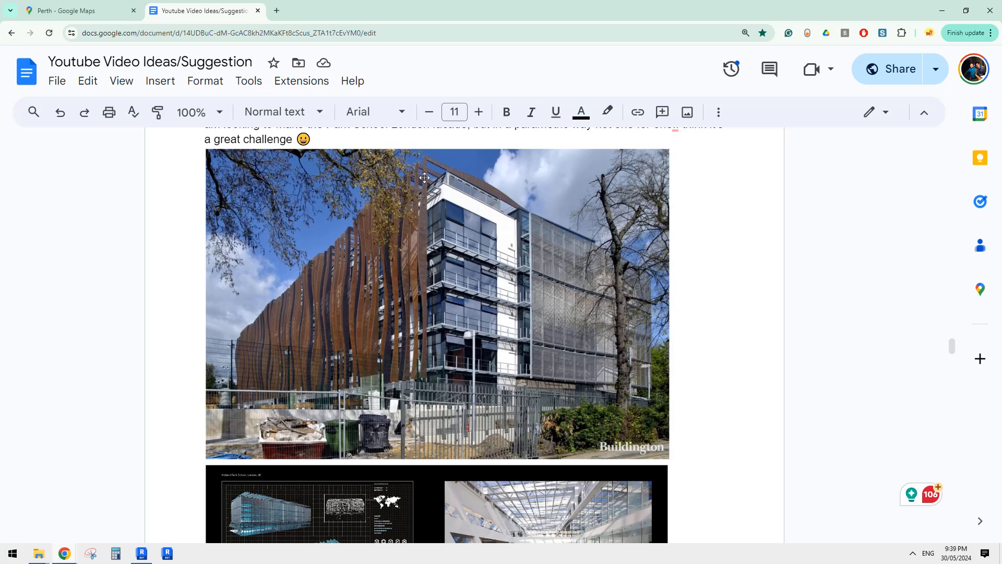
{"action": "left_click", "coordinate": [144, 555]}
{"action": "scroll", "coordinate": [397, 460], "scroll_direction": "down", "scroll_amount": 2}
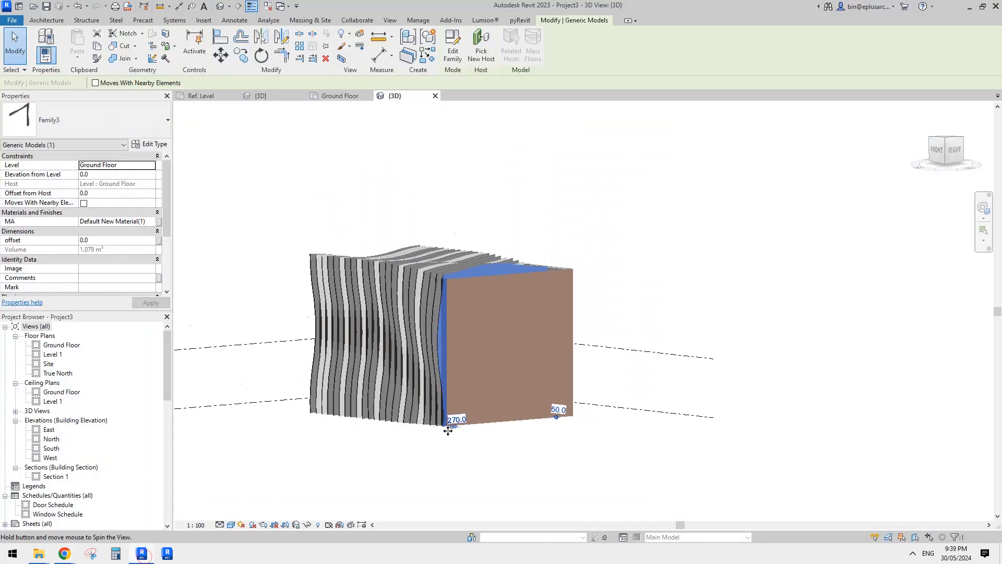
{"action": "middle_click_drag", "start_coordinate": [447, 425], "coordinate": [441, 453], "text": "shift"}
{"action": "scroll", "coordinate": [443, 342], "scroll_direction": "up", "scroll_amount": 1}
{"action": "middle_click_drag", "start_coordinate": [444, 342], "coordinate": [430, 423], "text": "shift"}
{"action": "scroll", "coordinate": [430, 423], "scroll_direction": "up", "scroll_amount": 1}
{"action": "key", "text": "Escape"}
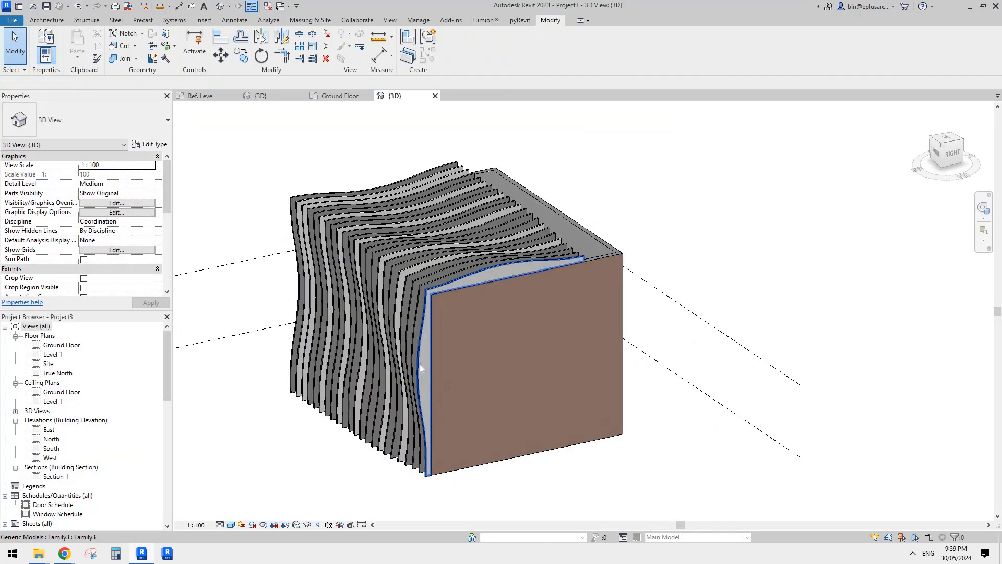
Select every fin instance in the project and move them all 1800 outward from the front wall.
{"action": "left_click", "coordinate": [421, 365]}
{"action": "key", "text": "s"}
{"action": "key", "text": "a"}
{"action": "left_click", "coordinate": [953, 154]}
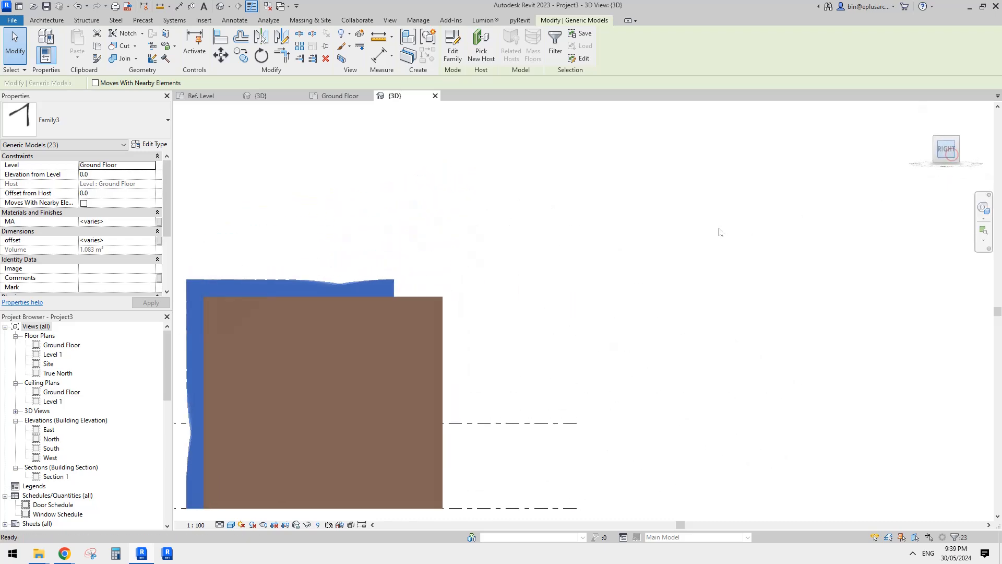
{"action": "scroll", "coordinate": [488, 216], "scroll_direction": "up", "scroll_amount": 2}
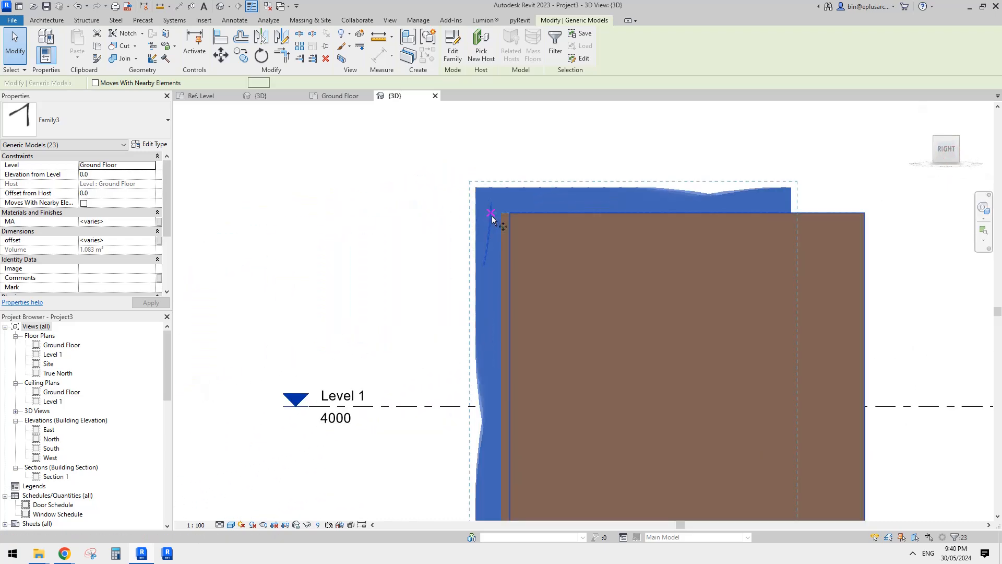
{"action": "key", "text": "m"}
{"action": "key", "text": "v"}
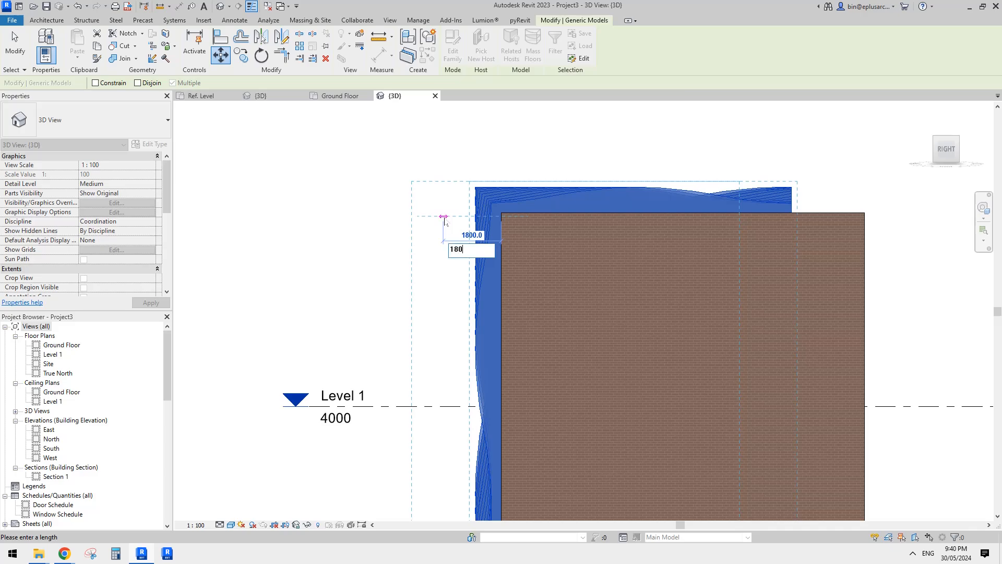
{"action": "key", "text": "Return"}
{"action": "key", "text": "Escape"}
{"action": "scroll", "coordinate": [443, 215], "scroll_direction": "down", "scroll_amount": 1}
{"action": "middle_click_drag", "start_coordinate": [443, 215], "coordinate": [581, 277], "text": "shift"}
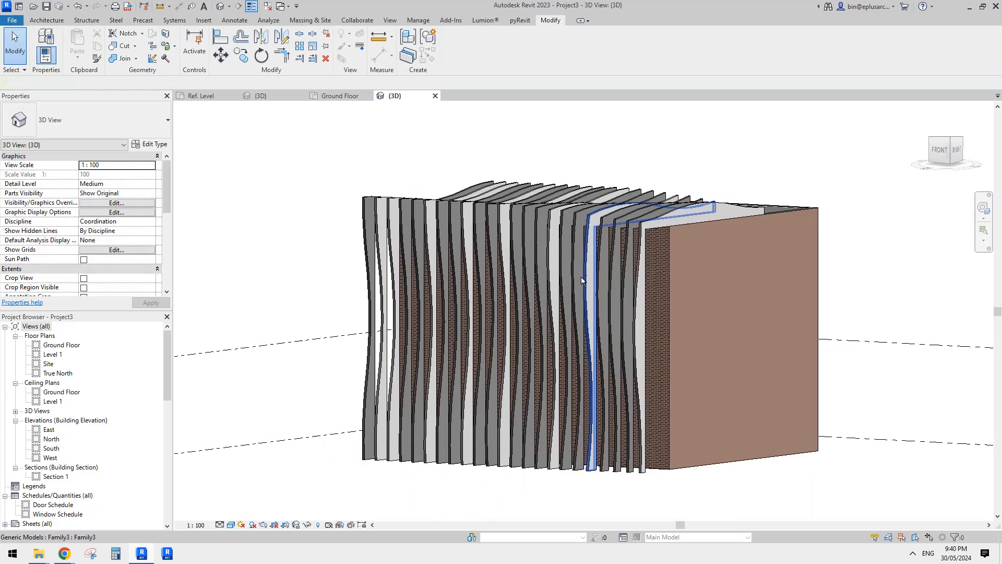
Open a facade fin's family for editing and, from it, open the vertical nested Family4 wave component.
{"action": "mouse_move", "coordinate": [649, 298]}
{"action": "middle_mouse_down", "text": "shift"}
{"action": "mouse_move", "coordinate": [652, 342]}
{"action": "mouse_move", "coordinate": [772, 334]}
{"action": "mouse_move", "coordinate": [729, 252]}
{"action": "mouse_move", "coordinate": [522, 315]}
{"action": "mouse_move", "coordinate": [600, 313]}
{"action": "mouse_move", "coordinate": [465, 306]}
{"action": "mouse_move", "coordinate": [585, 310]}
{"action": "mouse_move", "coordinate": [541, 341]}
{"action": "mouse_move", "coordinate": [522, 331]}
{"action": "mouse_move", "coordinate": [767, 287]}
{"action": "mouse_move", "coordinate": [524, 289]}
{"action": "middle_mouse_up", "text": "shift"}
{"action": "left_click", "coordinate": [513, 332]}
{"action": "key", "text": "Escape"}
{"action": "left_click", "coordinate": [506, 309]}
{"action": "left_click", "coordinate": [452, 46]}
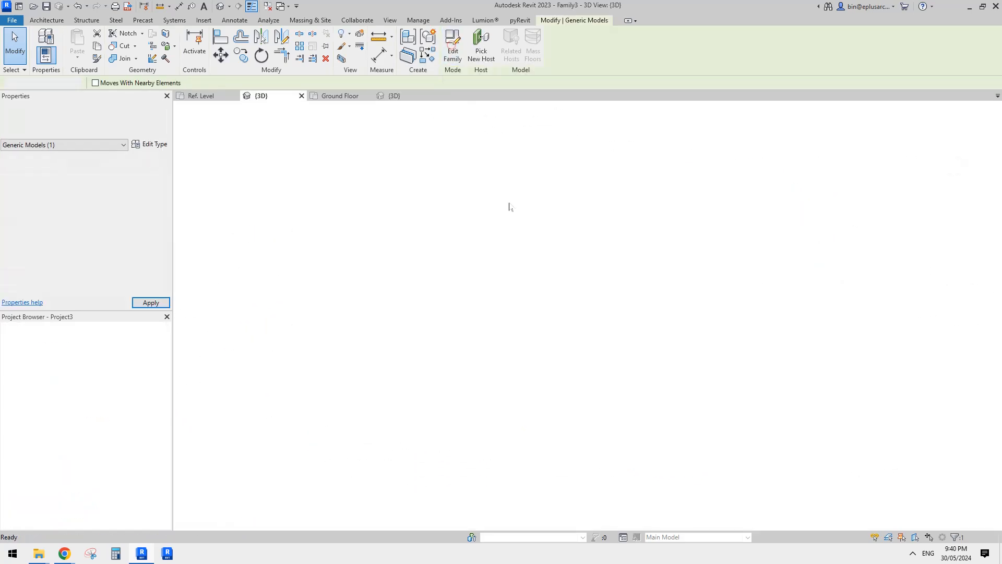
{"action": "left_click", "coordinate": [482, 252]}
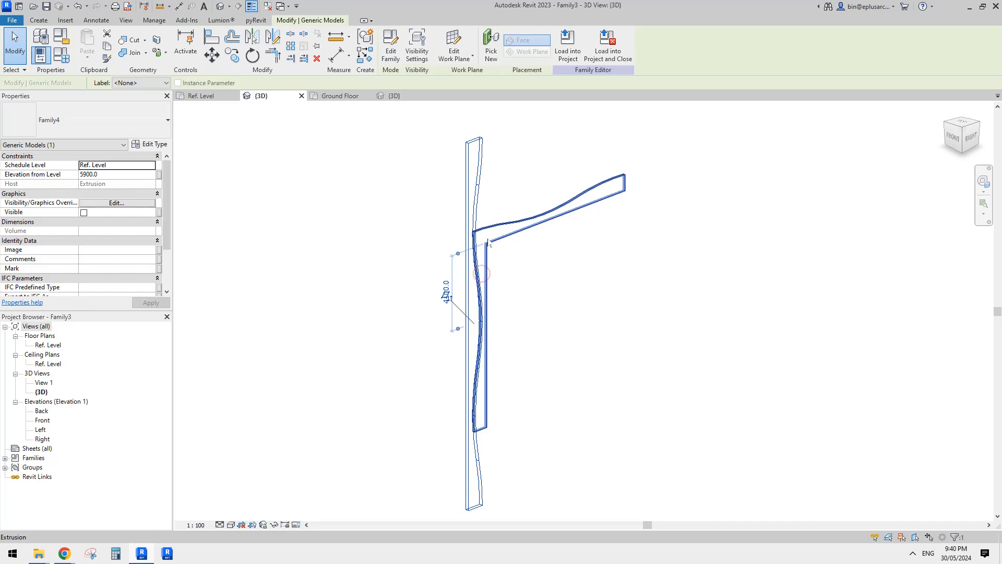
{"action": "left_click", "coordinate": [478, 198]}
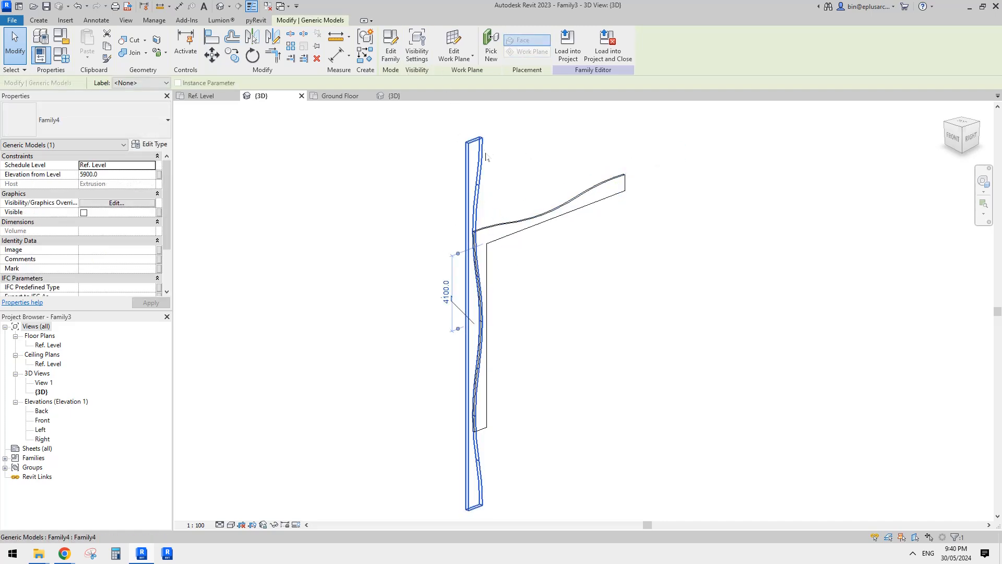
{"action": "left_click", "coordinate": [391, 47]}
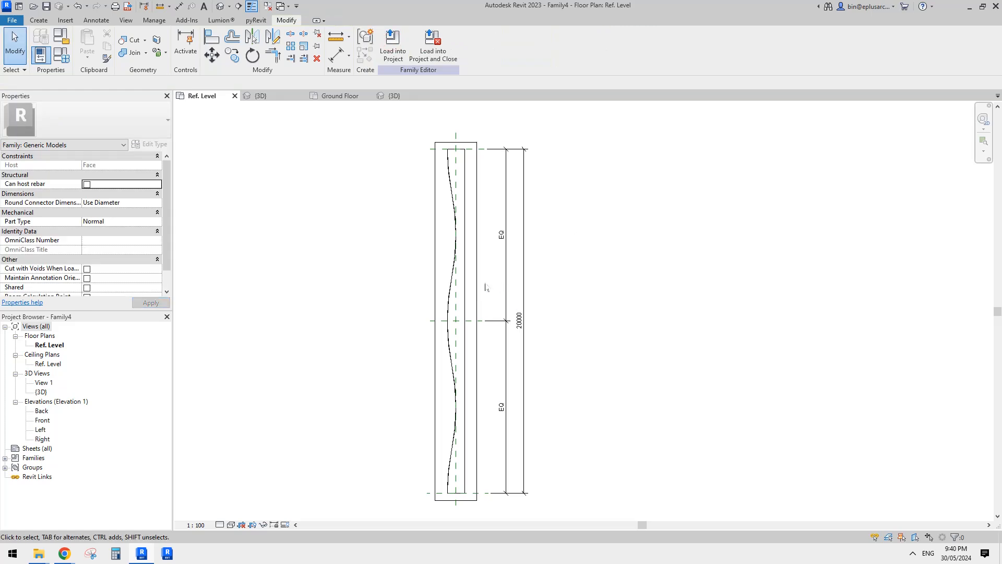
Inspect the wavy void extrusion in Family4's Ref. Level plan, and close Family4 without saving changes.
{"action": "left_click", "coordinate": [452, 282]}
{"action": "scroll", "coordinate": [455, 268], "scroll_direction": "up", "scroll_amount": 2}
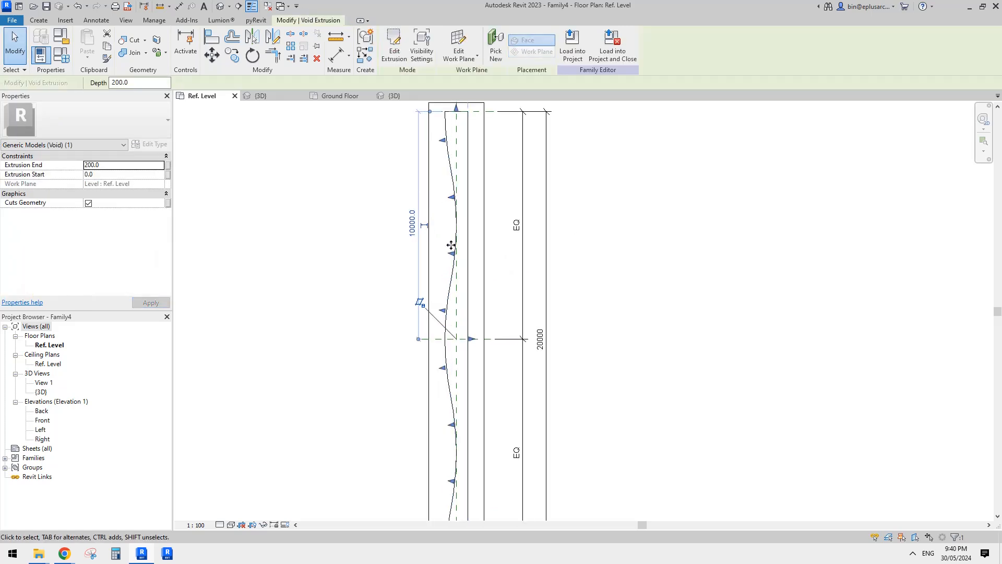
{"action": "scroll", "coordinate": [451, 290], "scroll_direction": "down", "scroll_amount": 1}
{"action": "middle_click_drag", "start_coordinate": [450, 292], "coordinate": [452, 272]}
{"action": "scroll", "coordinate": [447, 289], "scroll_direction": "down", "scroll_amount": 1}
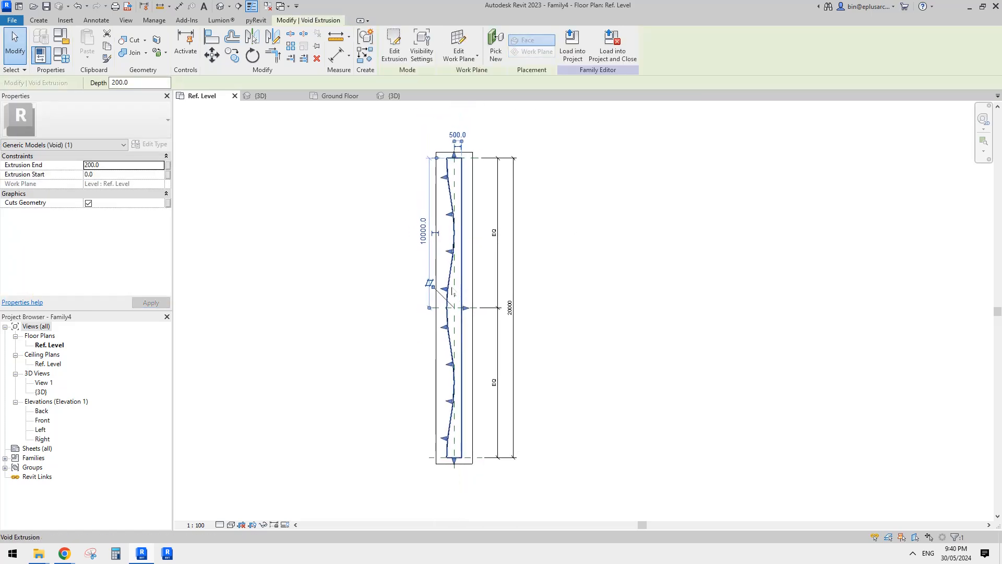
{"action": "key", "text": "Escape"}
{"action": "left_click", "coordinate": [453, 269]}
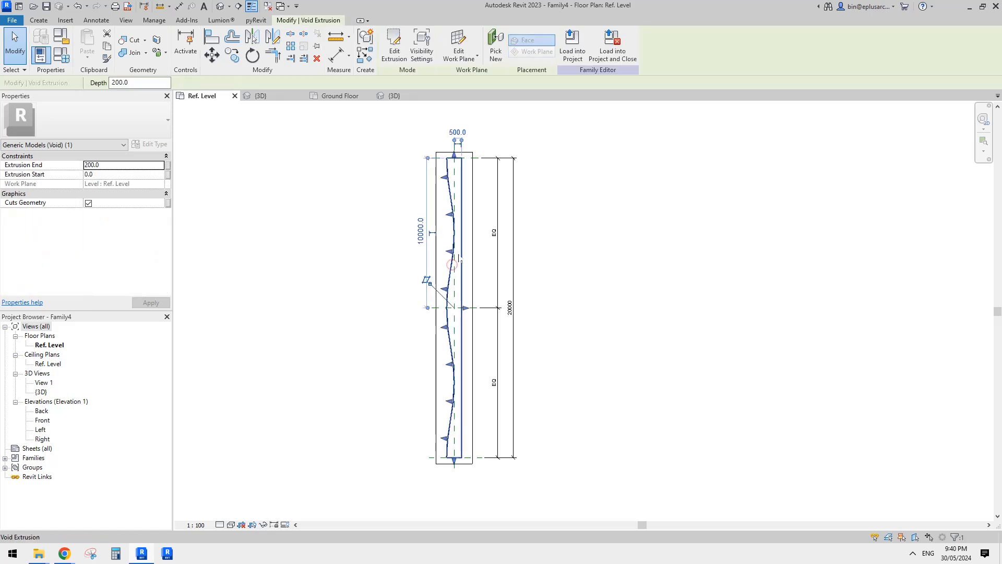
{"action": "key", "text": "Escape"}
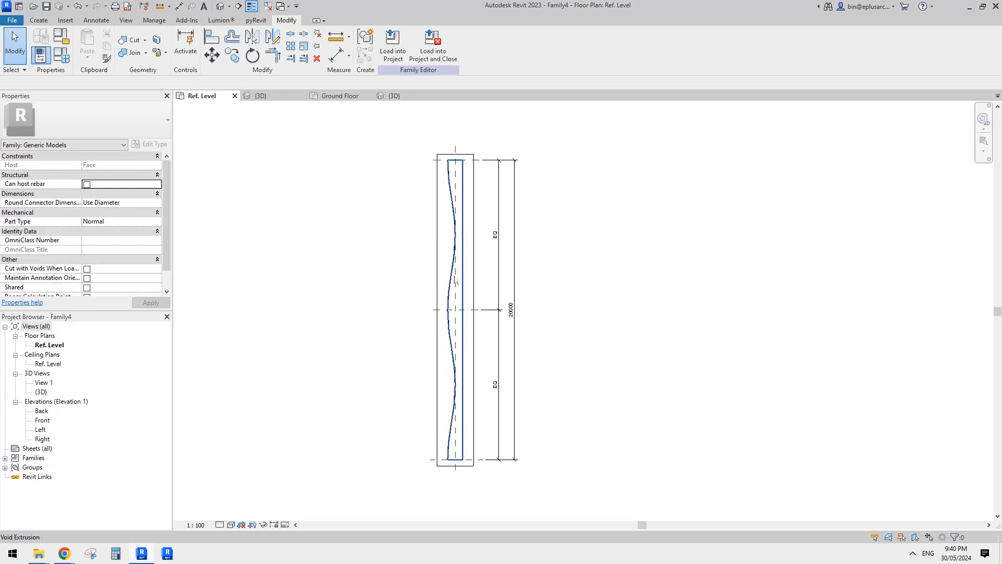
{"action": "left_click", "coordinate": [235, 96]}
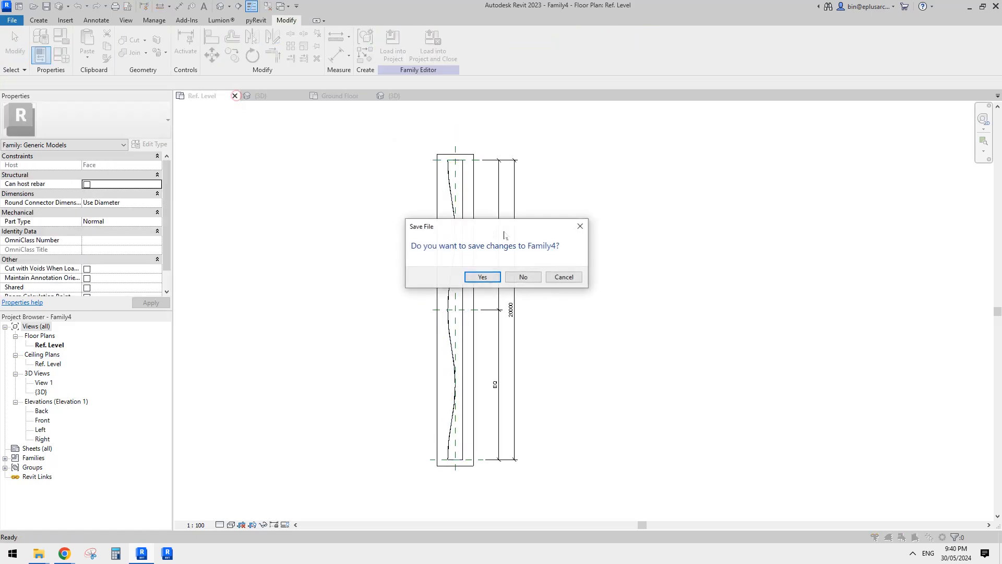
{"action": "left_click", "coordinate": [522, 277]}
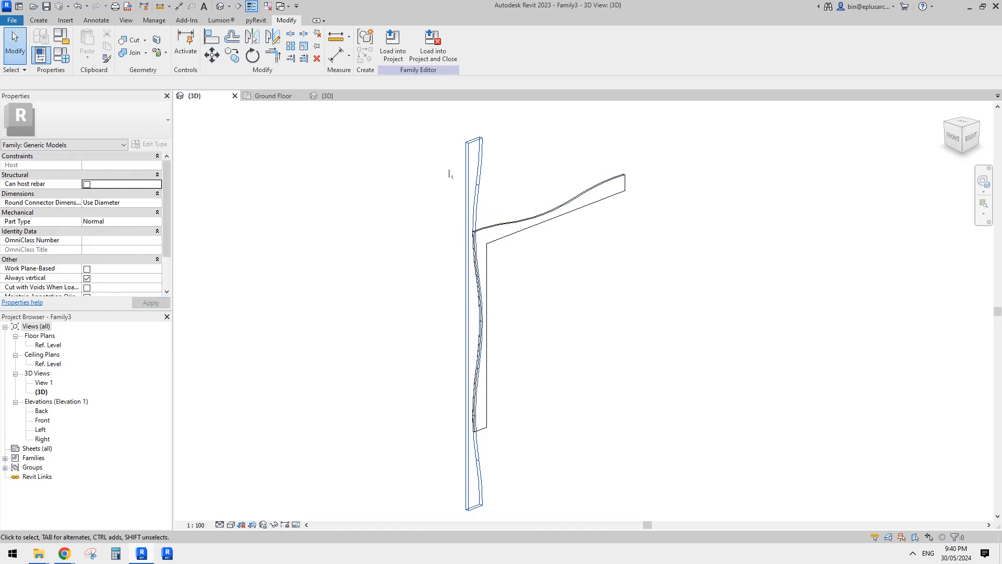
Turn on shadows in Project3's 3D view and inspect the fin array from the front corner.
{"action": "left_click", "coordinate": [334, 96]}
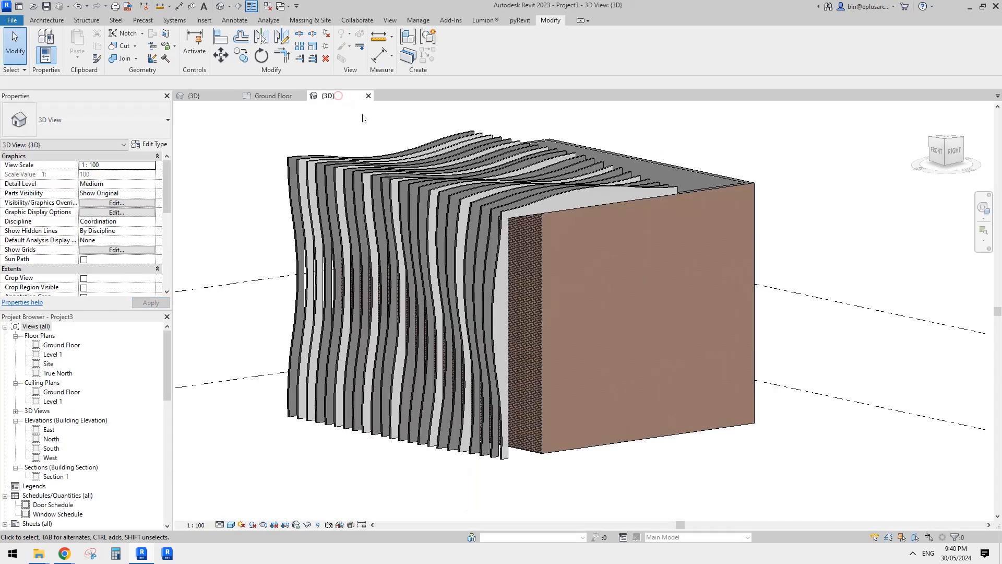
{"action": "middle_click_drag", "start_coordinate": [484, 211], "coordinate": [474, 338], "text": "shift"}
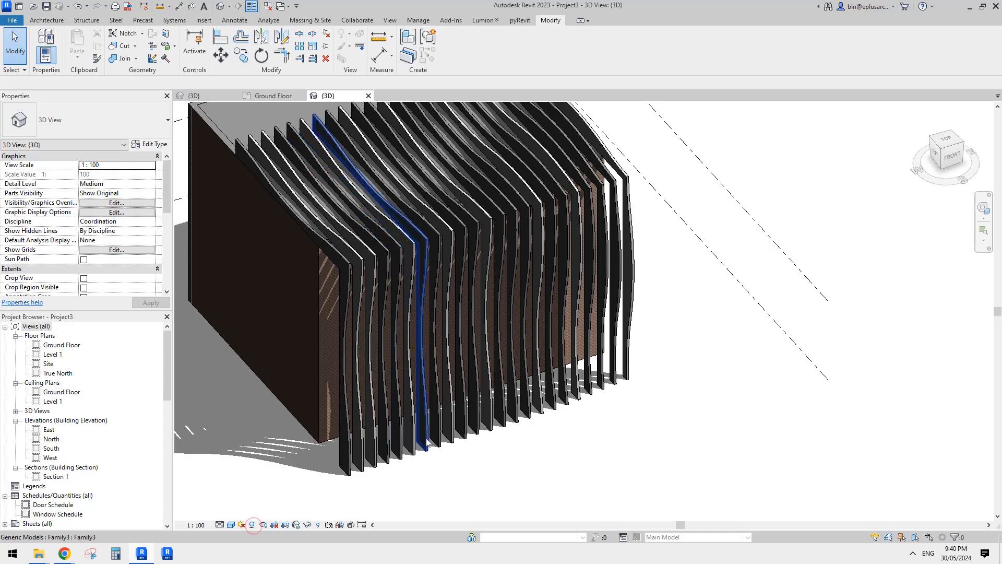
{"action": "middle_click_drag", "start_coordinate": [360, 402], "coordinate": [502, 421], "text": "shift"}
{"action": "middle_click", "coordinate": [502, 421]}
{"action": "middle_click", "coordinate": [502, 421]}
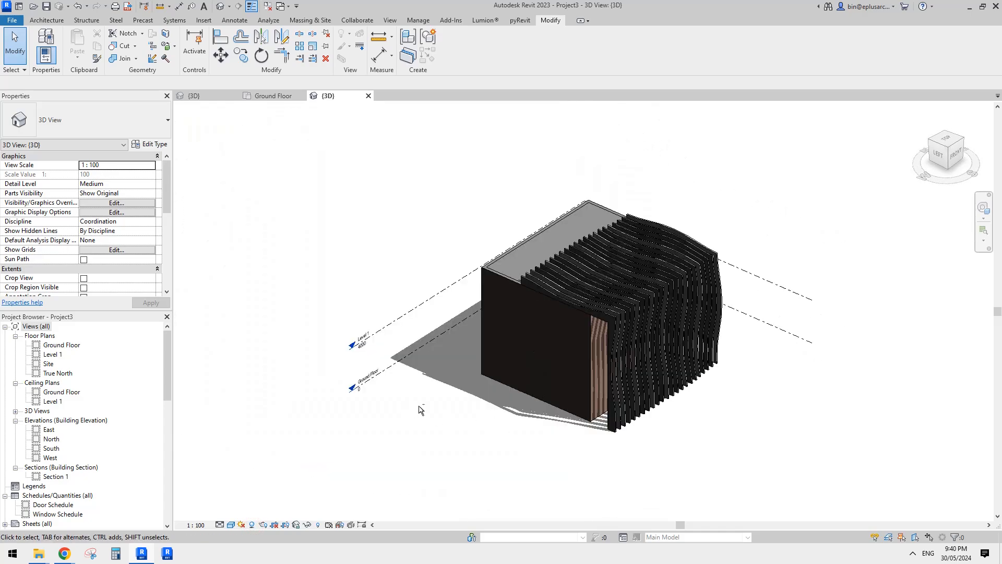
{"action": "middle_click_drag", "start_coordinate": [657, 384], "coordinate": [561, 377]}
{"action": "scroll", "coordinate": [655, 345], "scroll_direction": "up", "scroll_amount": 2}
{"action": "middle_click_drag", "start_coordinate": [654, 345], "coordinate": [668, 294], "text": "shift"}
{"action": "mouse_move", "coordinate": [607, 301]}
{"action": "middle_mouse_down", "text": "shift"}
{"action": "mouse_move", "coordinate": [421, 247]}
{"action": "mouse_move", "coordinate": [386, 219]}
{"action": "mouse_move", "coordinate": [431, 225]}
{"action": "mouse_move", "coordinate": [609, 313]}
{"action": "middle_mouse_up", "text": "shift"}
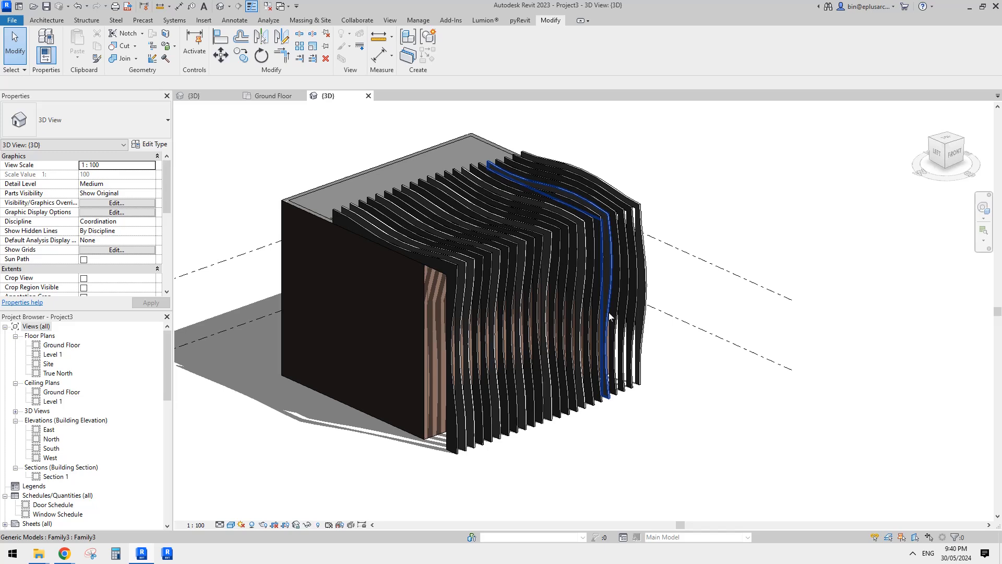
Select the fin next to the far end of the array and examine how its wave relates to the neighbouring fins.
{"action": "left_click", "coordinate": [625, 275]}
{"action": "left_click", "coordinate": [698, 205]}
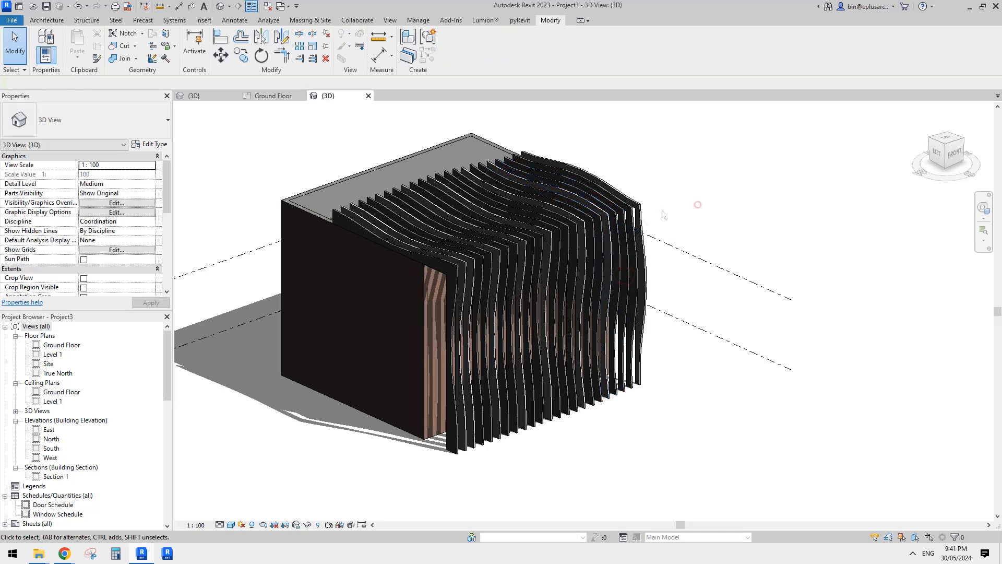
{"action": "left_click", "coordinate": [637, 249]}
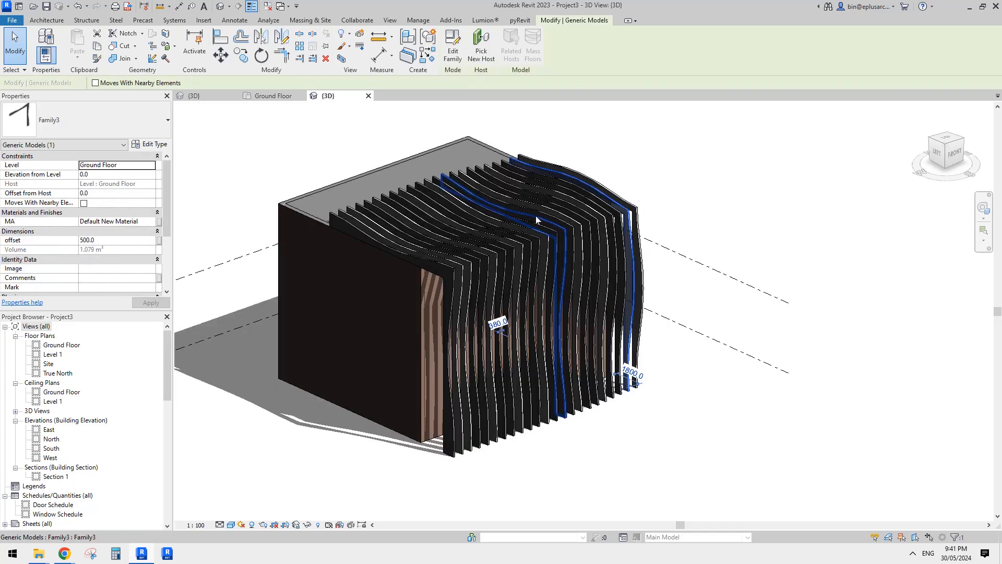
{"action": "middle_click_drag", "start_coordinate": [536, 215], "coordinate": [633, 305], "text": "shift"}
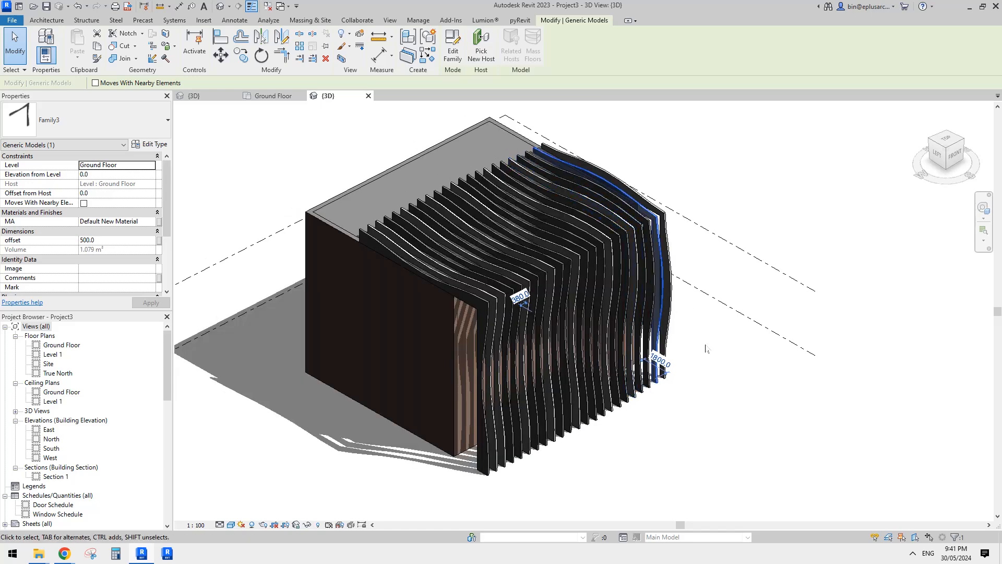
{"action": "middle_click_drag", "start_coordinate": [701, 345], "coordinate": [696, 337], "text": "shift"}
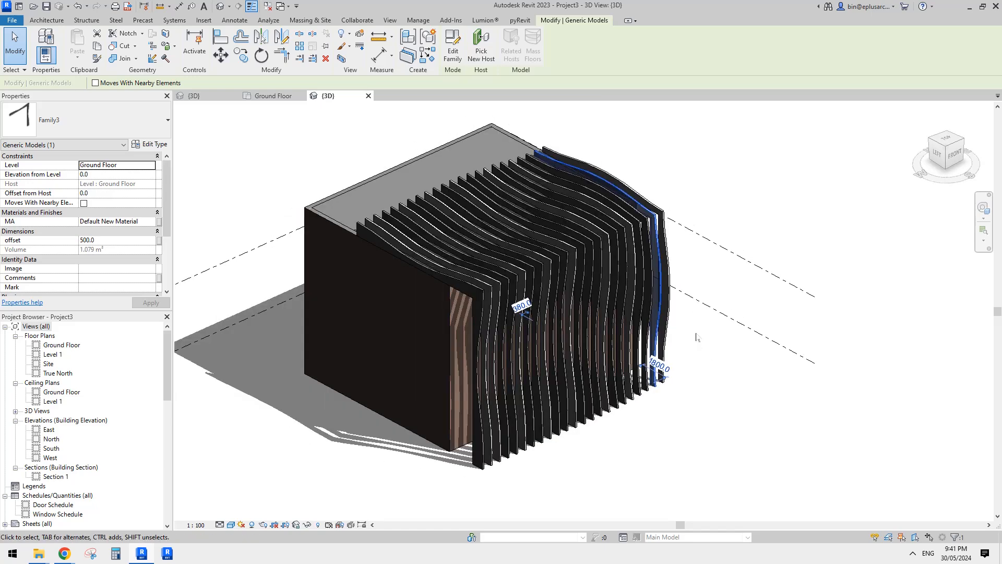
{"action": "key", "text": "Escape"}
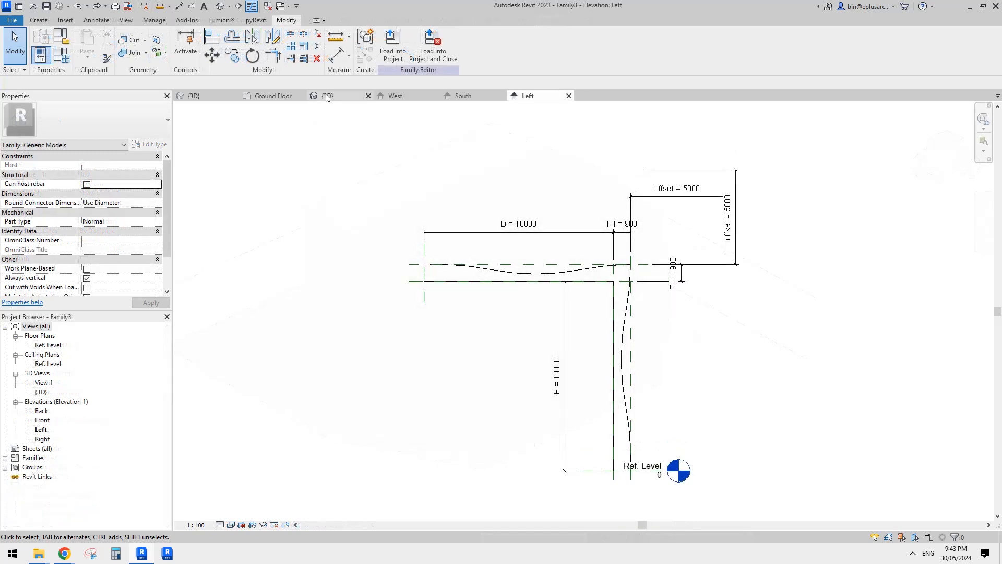
Compare the offset values of the end fin and its neighbour in Project3's 3D view.
{"action": "left_click", "coordinate": [327, 96]}
{"action": "left_click", "coordinate": [527, 96]}
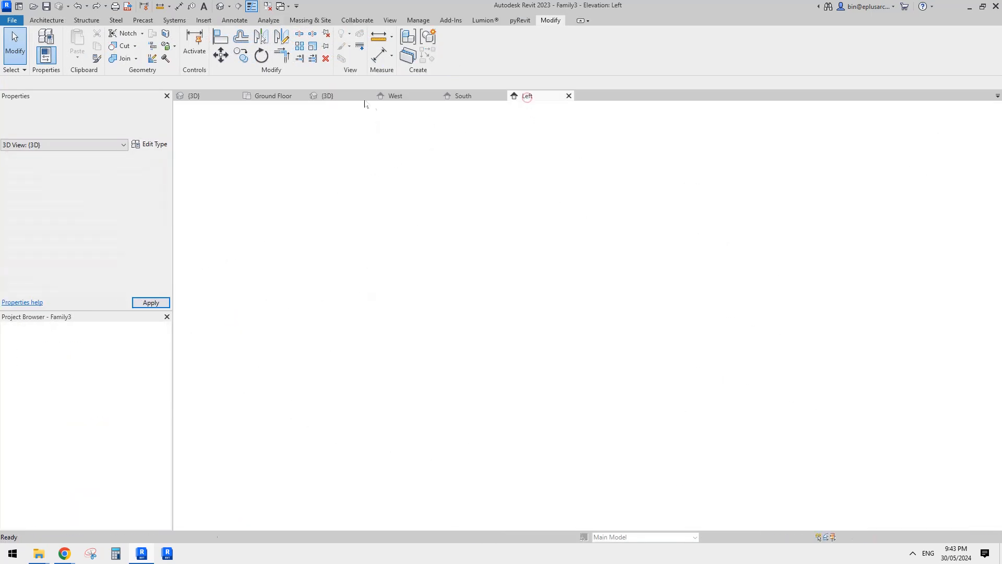
{"action": "left_click", "coordinate": [349, 96]}
{"action": "middle_click_drag", "start_coordinate": [634, 180], "coordinate": [631, 182]}
{"action": "scroll", "coordinate": [575, 272], "scroll_direction": "up", "scroll_amount": 2}
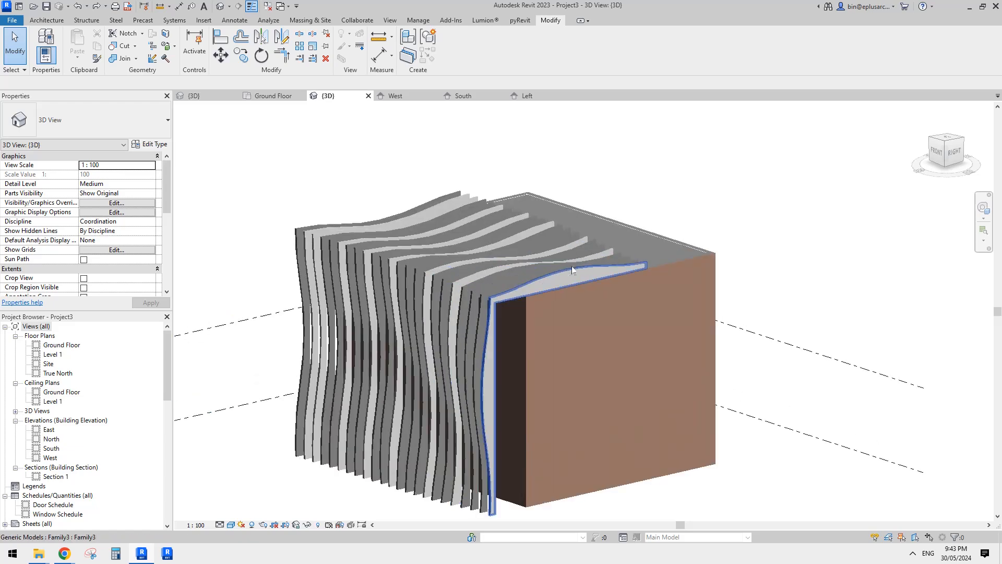
{"action": "middle_click_drag", "start_coordinate": [575, 271], "coordinate": [428, 294], "text": "shift"}
{"action": "left_click", "coordinate": [546, 293]}
{"action": "key", "text": "Escape"}
{"action": "left_click", "coordinate": [582, 254]}
{"action": "middle_click_drag", "start_coordinate": [565, 240], "coordinate": [414, 270], "text": "shift"}
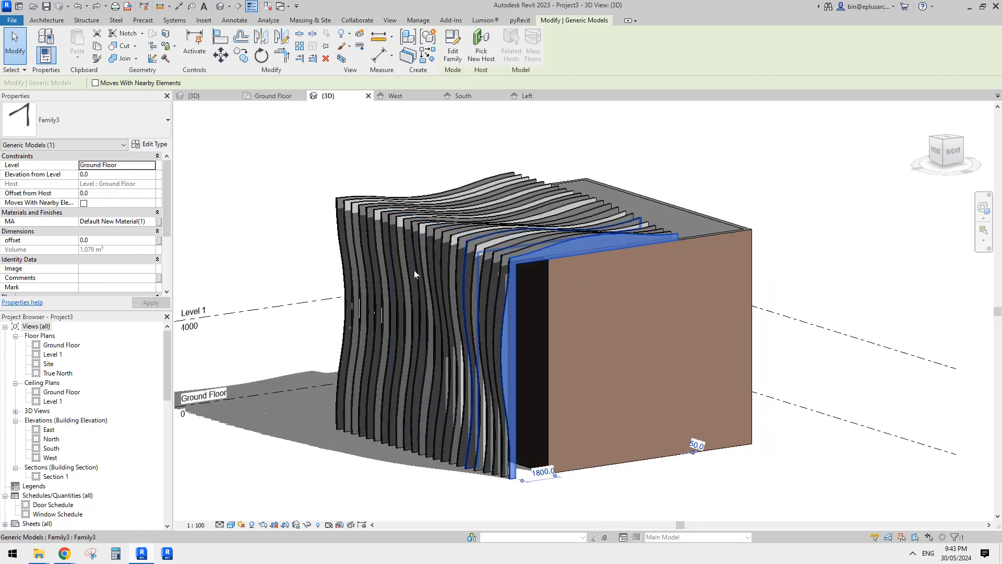
{"action": "middle_click_drag", "start_coordinate": [469, 254], "coordinate": [491, 272], "text": "shift"}
{"action": "left_click", "coordinate": [486, 270]}
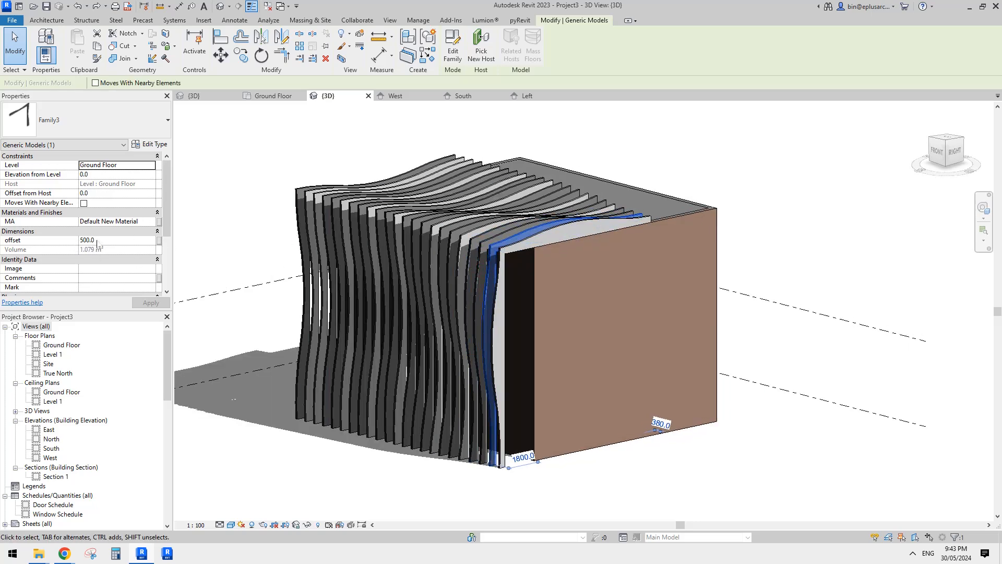
{"action": "middle_click_drag", "start_coordinate": [358, 318], "coordinate": [354, 308]}
{"action": "key", "text": "Escape"}
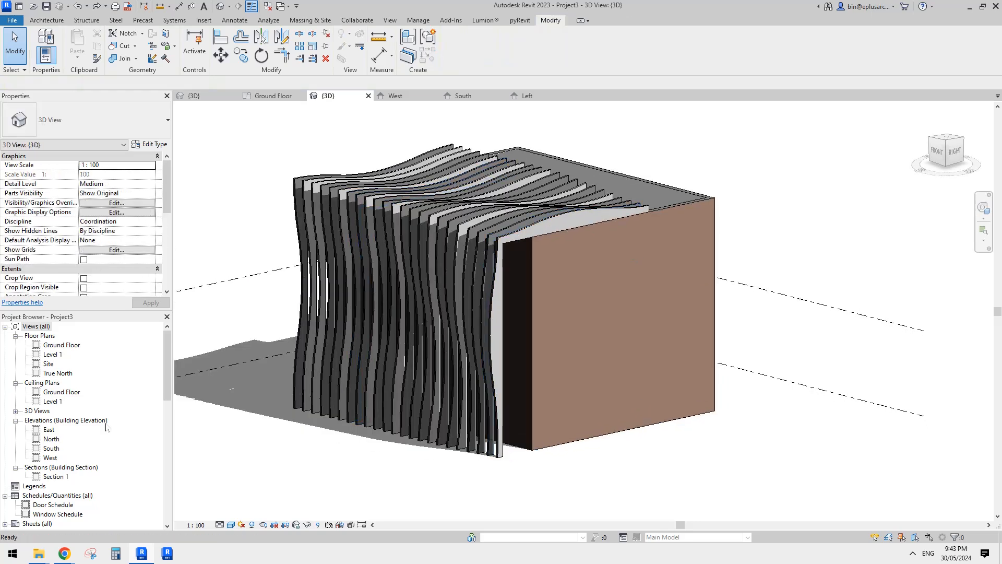
Open the project's West elevation and examine a fin's L-shaped profile and offset against the building wall.
{"action": "left_click", "coordinate": [49, 443]}
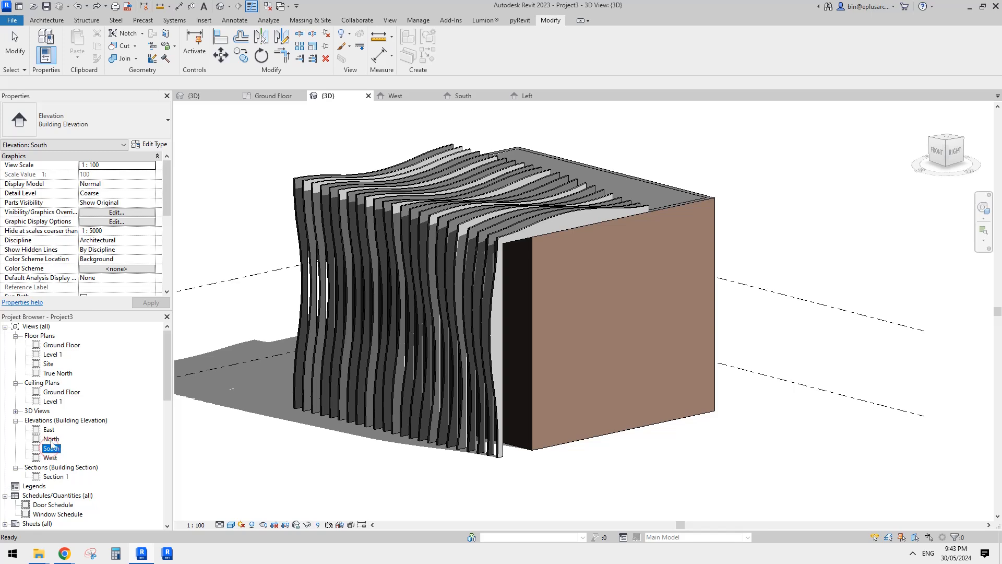
{"action": "double_click", "coordinate": [51, 439]}
{"action": "double_click", "coordinate": [50, 458]}
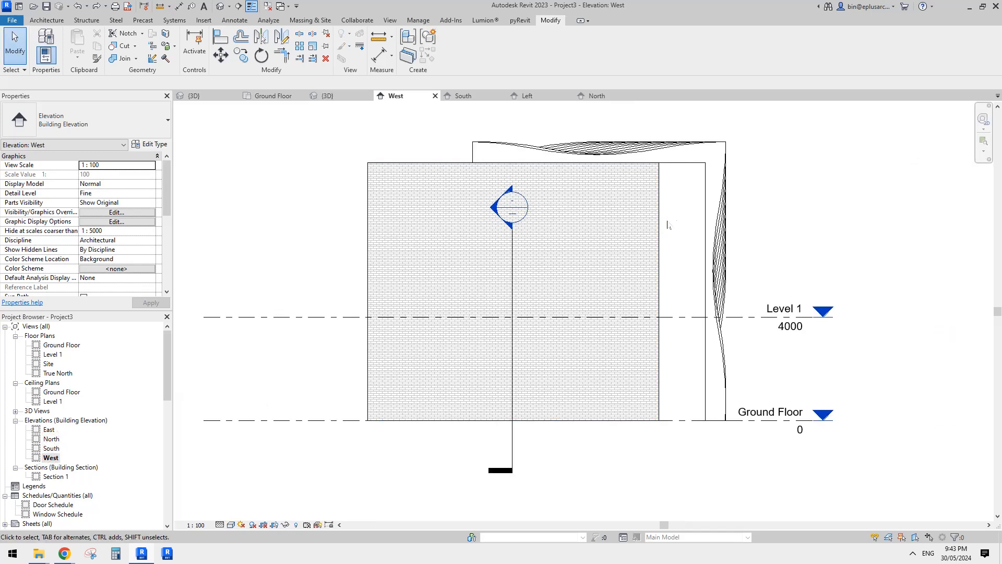
{"action": "left_click", "coordinate": [698, 166]}
{"action": "middle_click_drag", "start_coordinate": [696, 164], "coordinate": [651, 236]}
{"action": "scroll", "coordinate": [668, 196], "scroll_direction": "down", "scroll_amount": 1}
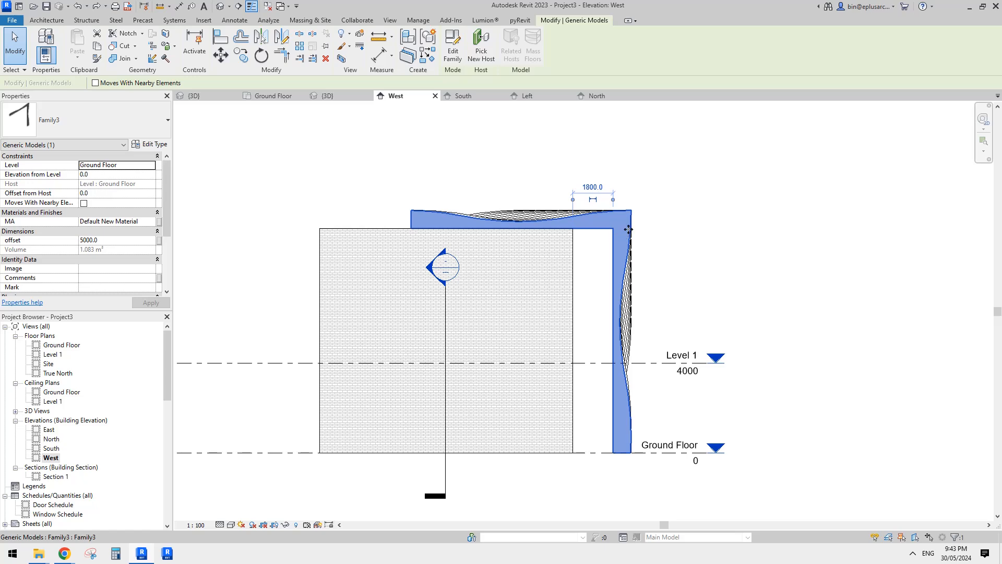
{"action": "left_click", "coordinate": [364, 125]}
Sketch a horizontal reference line about 1300 long and about 3200 above the fin's top reference plane in Family3's Left elevation.
{"action": "left_click", "coordinate": [464, 96]}
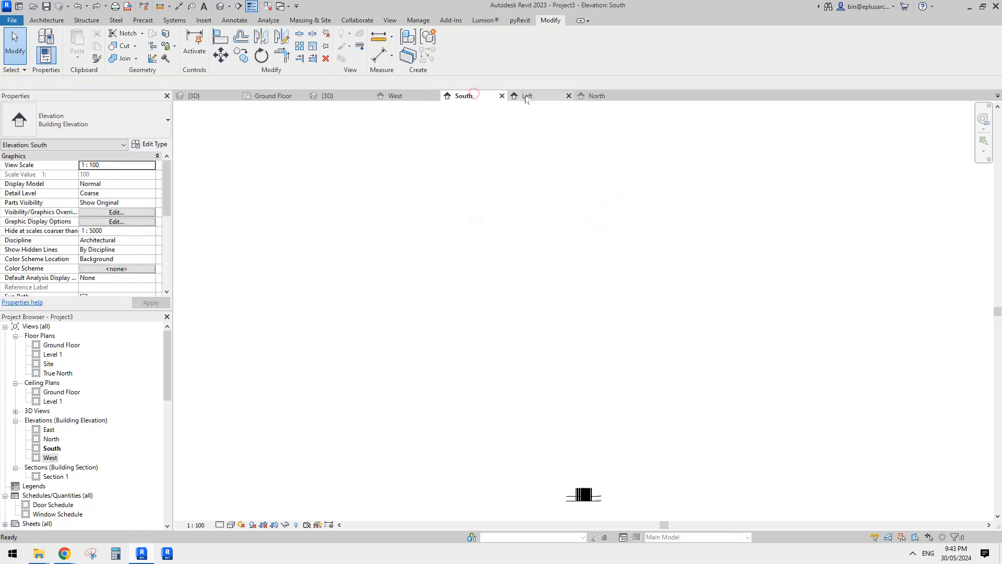
{"action": "left_click", "coordinate": [527, 97]}
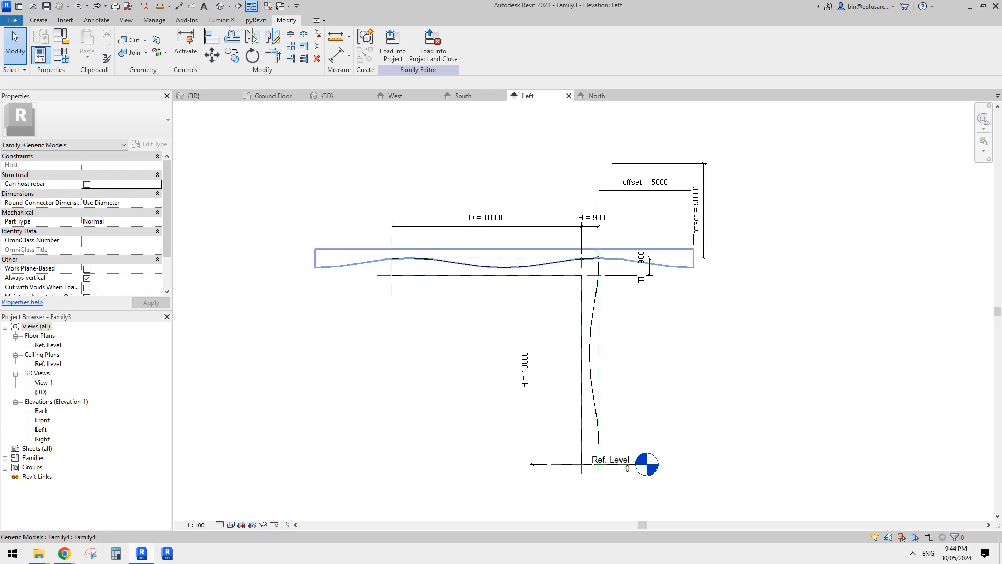
{"action": "left_click", "coordinate": [42, 21]}
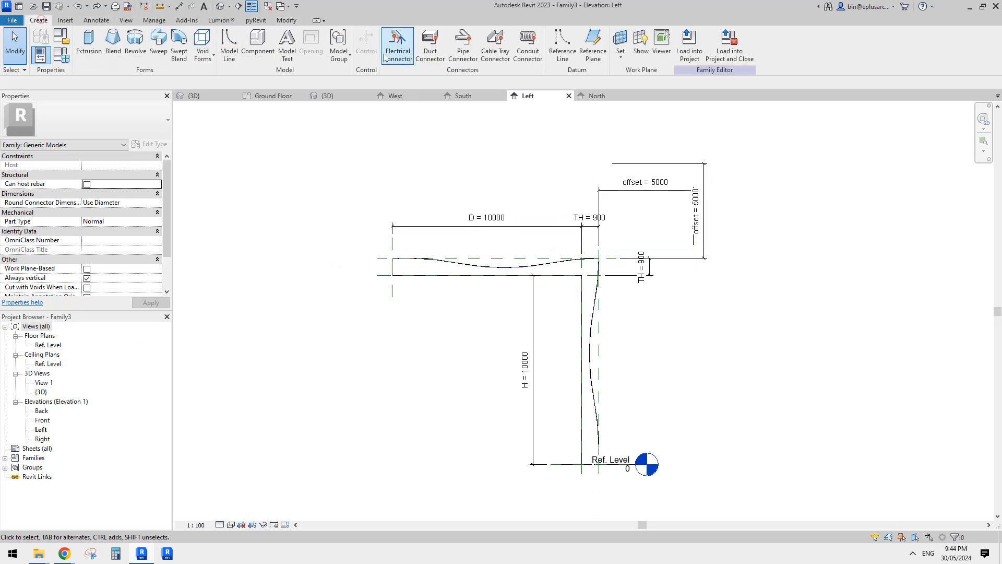
{"action": "left_click", "coordinate": [568, 60]}
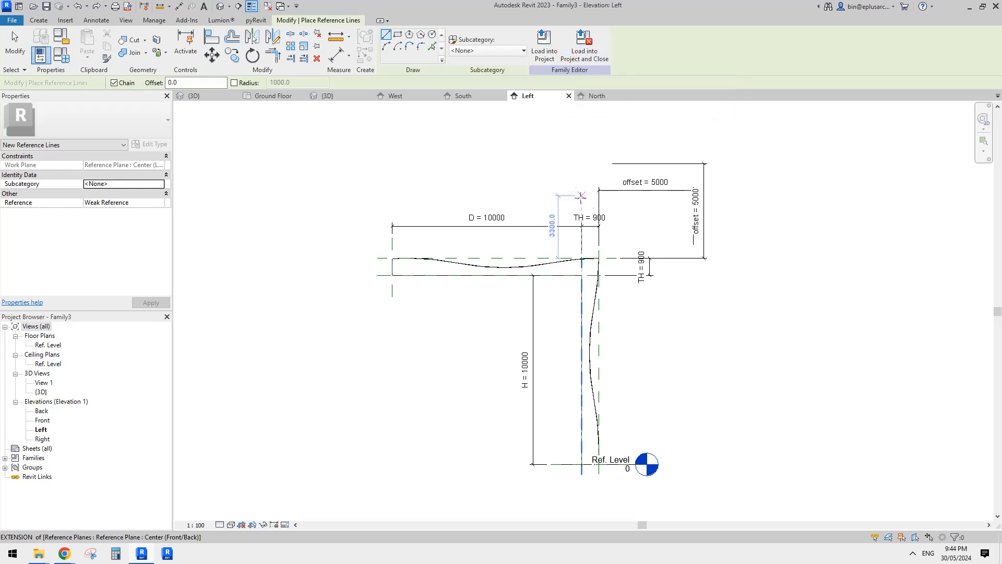
{"action": "scroll", "coordinate": [581, 196], "scroll_direction": "up", "scroll_amount": 2}
{"action": "left_click", "coordinate": [610, 197]}
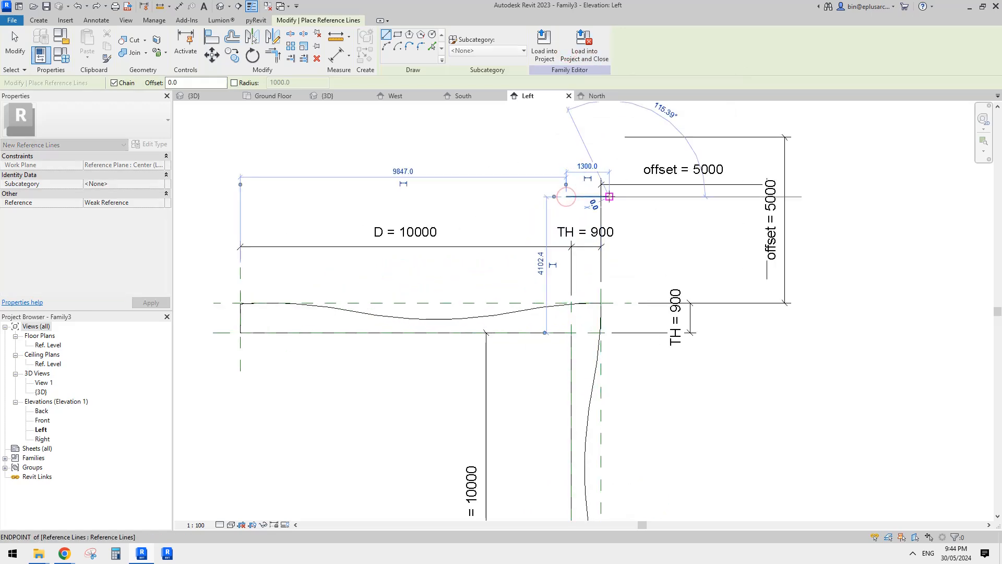
{"action": "key", "text": "Escape"}
{"action": "key", "text": "Escape"}
Dimension the new reference line from the fin's top reference plane and label the dimension with the offset parameter.
{"action": "middle_click_drag", "start_coordinate": [589, 319], "coordinate": [541, 302]}
{"action": "key", "text": "d"}
{"action": "key", "text": "i"}
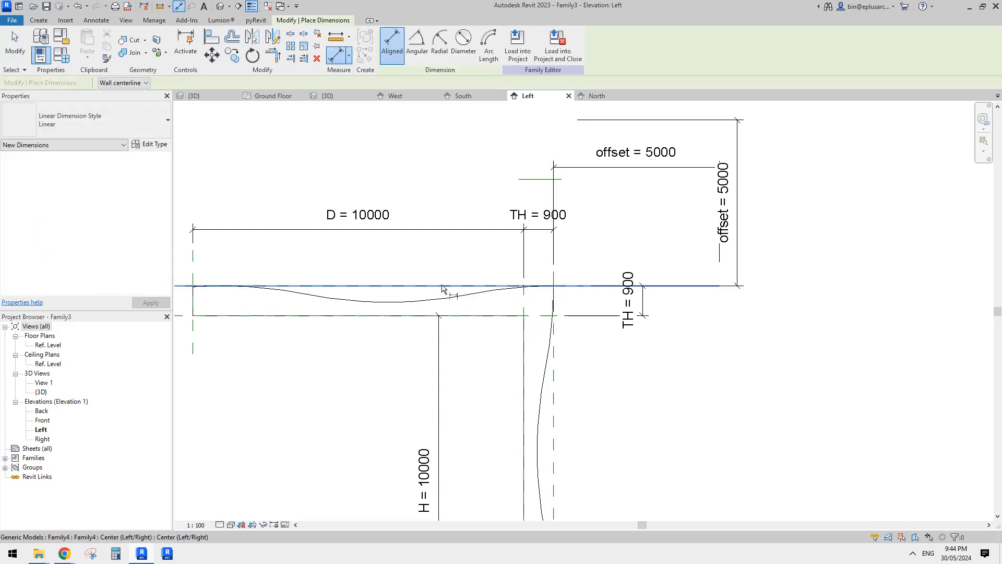
{"action": "left_click", "coordinate": [442, 287]}
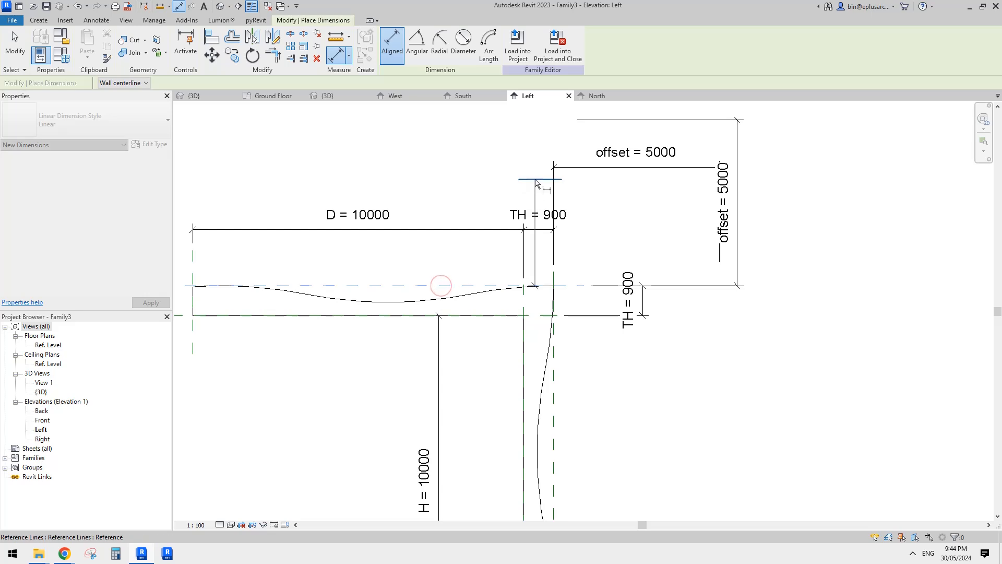
{"action": "left_click", "coordinate": [598, 192]}
{"action": "key", "text": "Escape"}
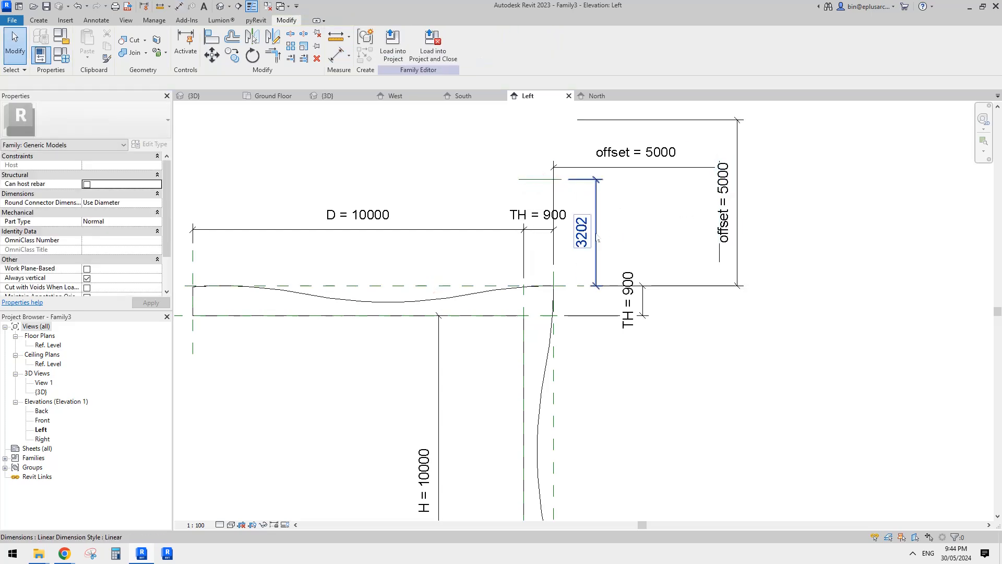
{"action": "left_click", "coordinate": [457, 44]}
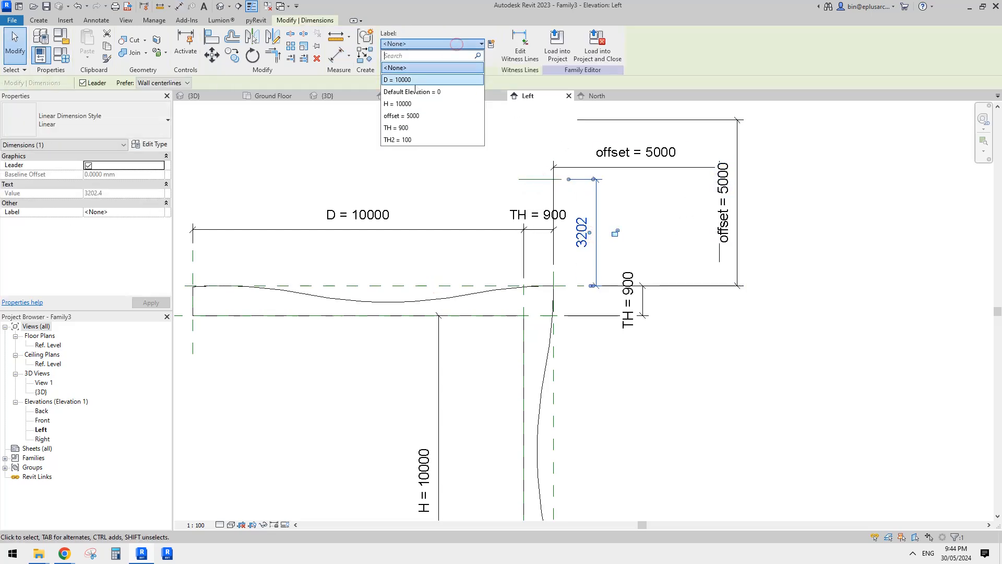
{"action": "left_click", "coordinate": [403, 115]}
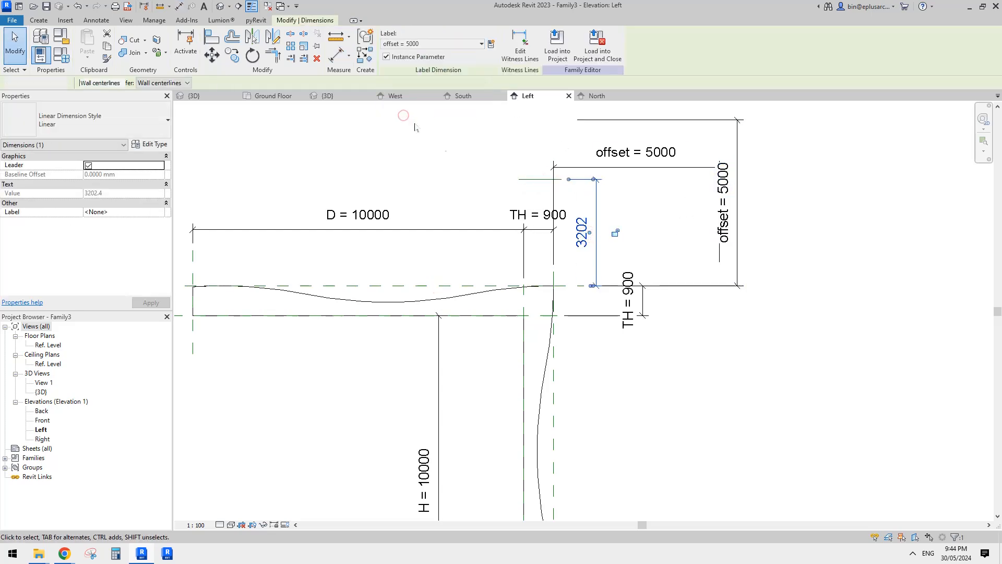
Load the modified Family3 into Project3 and return to the project's 3D view.
{"action": "left_click", "coordinate": [554, 51]}
{"action": "left_click", "coordinate": [468, 245]}
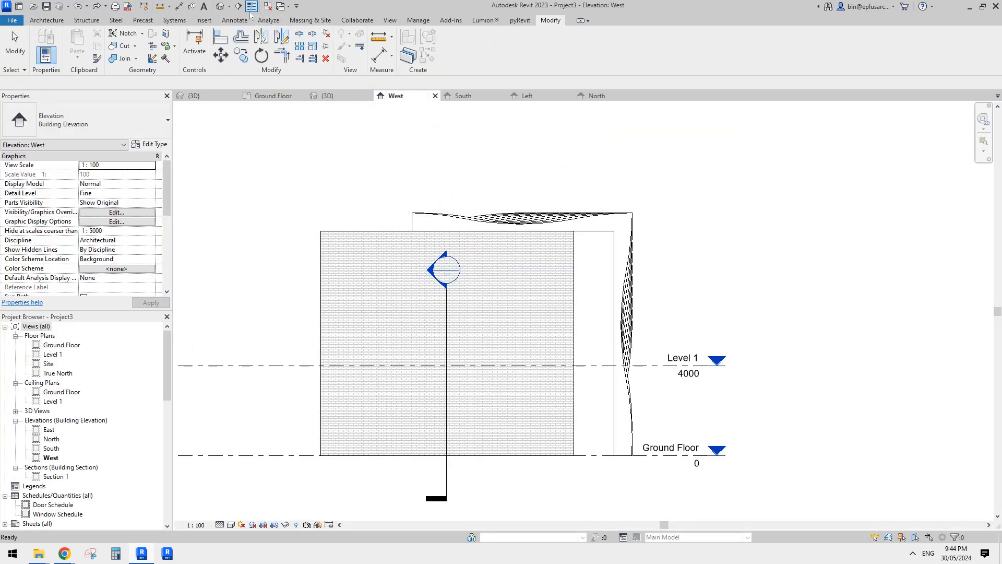
{"action": "left_click", "coordinate": [221, 7]}
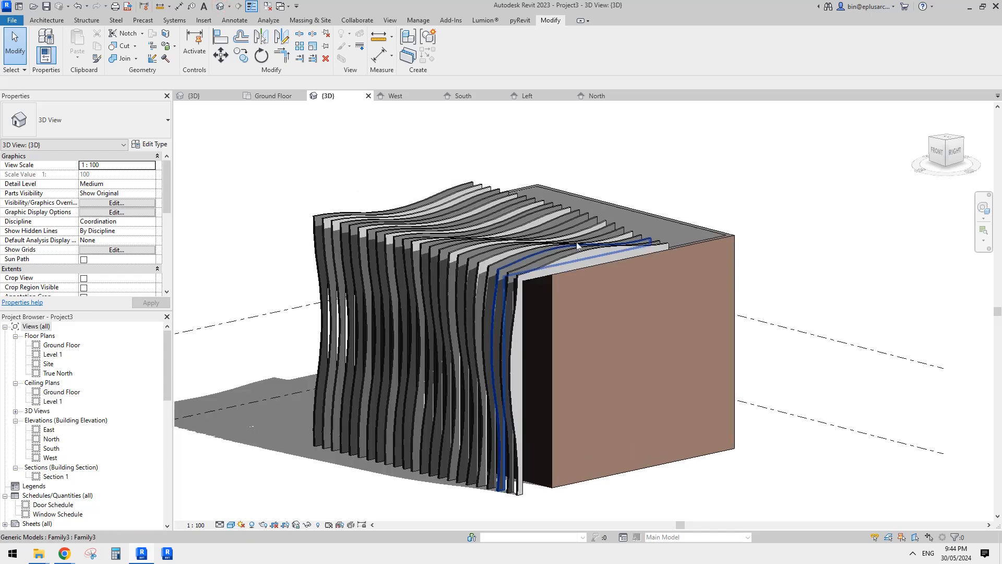
Adjust the offset of the last fin at the array's far end with its shape handle.
{"action": "scroll", "coordinate": [528, 282], "scroll_direction": "down", "scroll_amount": 1}
{"action": "mouse_move", "coordinate": [570, 295]}
{"action": "middle_mouse_down"}
{"action": "mouse_move", "coordinate": [595, 300]}
{"action": "mouse_move", "coordinate": [544, 241]}
{"action": "mouse_move", "coordinate": [541, 264]}
{"action": "middle_mouse_up"}
{"action": "left_click", "coordinate": [539, 297]}
{"action": "middle_click_drag", "start_coordinate": [438, 296], "coordinate": [434, 270], "text": "shift"}
{"action": "scroll", "coordinate": [423, 269], "scroll_direction": "up", "scroll_amount": 2}
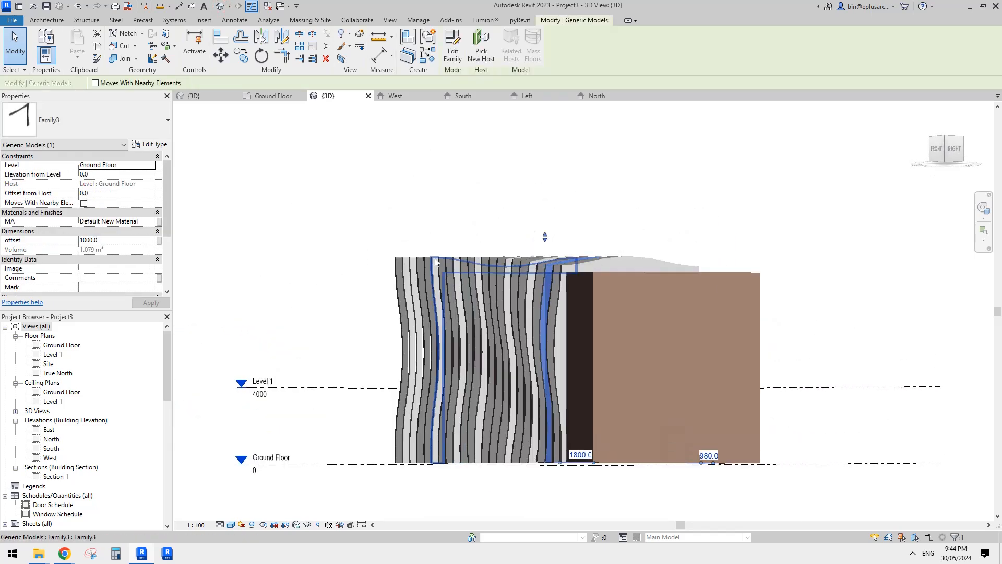
{"action": "left_click", "coordinate": [394, 269]}
{"action": "mouse_move", "coordinate": [420, 230]}
{"action": "middle_mouse_down", "text": "shift"}
{"action": "mouse_move", "coordinate": [391, 240]}
{"action": "mouse_move", "coordinate": [437, 232]}
{"action": "mouse_move", "coordinate": [443, 187]}
{"action": "middle_mouse_up", "text": "shift"}
{"action": "middle_click_drag", "start_coordinate": [444, 187], "coordinate": [447, 195], "text": "shift"}
{"action": "left_click_drag", "start_coordinate": [404, 111], "coordinate": [404, 113]}
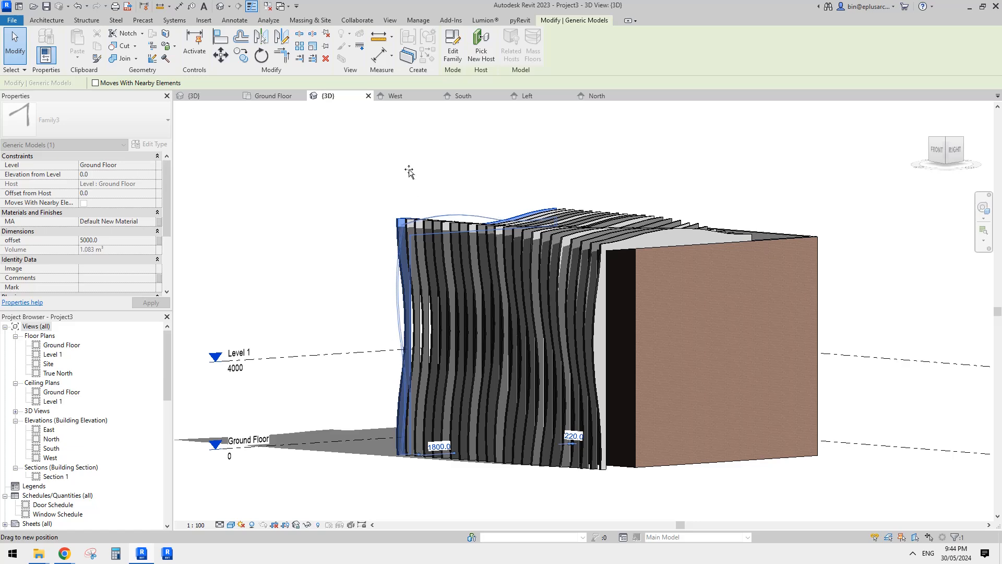
{"action": "left_click_drag", "start_coordinate": [410, 173], "coordinate": [411, 173]}
{"action": "left_click", "coordinate": [412, 174]}
Copy the end fin beside the brick wall into the open space outside the building.
{"action": "left_click", "coordinate": [600, 320]}
{"action": "scroll", "coordinate": [600, 320], "scroll_direction": "down", "scroll_amount": 1}
{"action": "mouse_move", "coordinate": [601, 319]}
{"action": "middle_mouse_down"}
{"action": "mouse_move", "coordinate": [527, 303]}
{"action": "mouse_move", "coordinate": [616, 380]}
{"action": "middle_mouse_up"}
{"action": "middle_click_drag", "start_coordinate": [616, 380], "coordinate": [523, 304]}
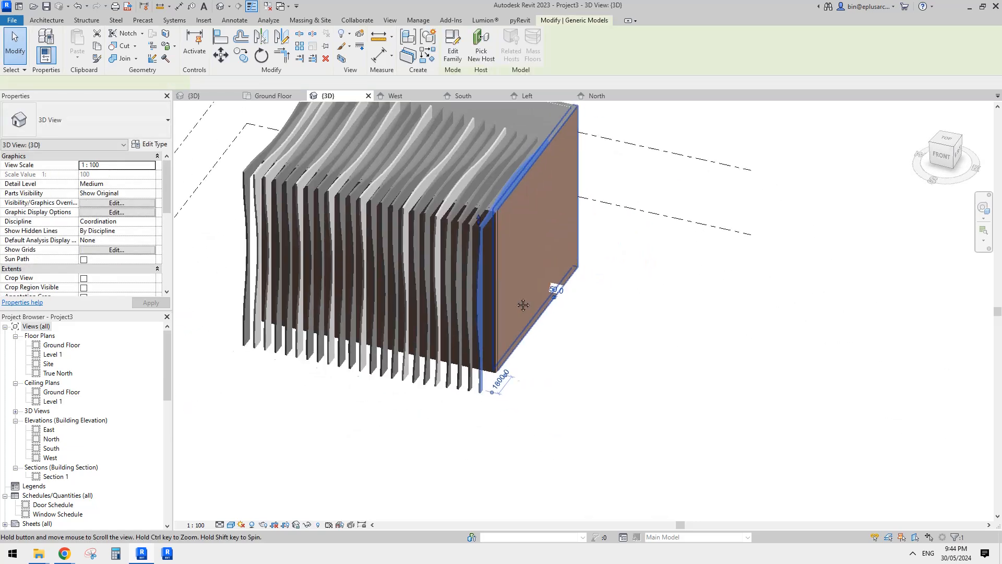
{"action": "key", "text": "r"}
{"action": "key", "text": "o"}
{"action": "left_click", "coordinate": [760, 414]}
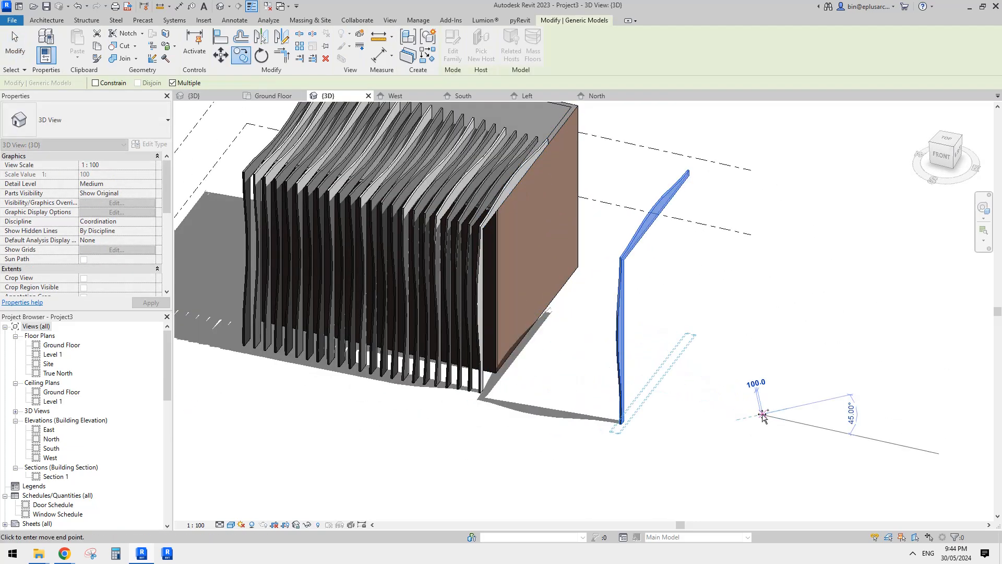
{"action": "key", "text": "Escape"}
{"action": "key", "text": "Escape"}
Stretch the copied fin's offset to about 3250 with its shape handle.
{"action": "middle_click_drag", "start_coordinate": [732, 363], "coordinate": [611, 262], "text": "shift"}
{"action": "scroll", "coordinate": [608, 259], "scroll_direction": "up", "scroll_amount": 3}
{"action": "left_click", "coordinate": [589, 188]}
{"action": "mouse_move", "coordinate": [584, 230]}
{"action": "middle_mouse_down", "text": "shift"}
{"action": "mouse_move", "coordinate": [535, 244]}
{"action": "mouse_move", "coordinate": [566, 257]}
{"action": "mouse_move", "coordinate": [582, 244]}
{"action": "middle_mouse_up", "text": "shift"}
{"action": "left_click_drag", "start_coordinate": [540, 197], "coordinate": [544, 166]}
{"action": "scroll", "coordinate": [545, 165], "scroll_direction": "down", "scroll_amount": 1}
{"action": "middle_click_drag", "start_coordinate": [541, 200], "coordinate": [522, 230]}
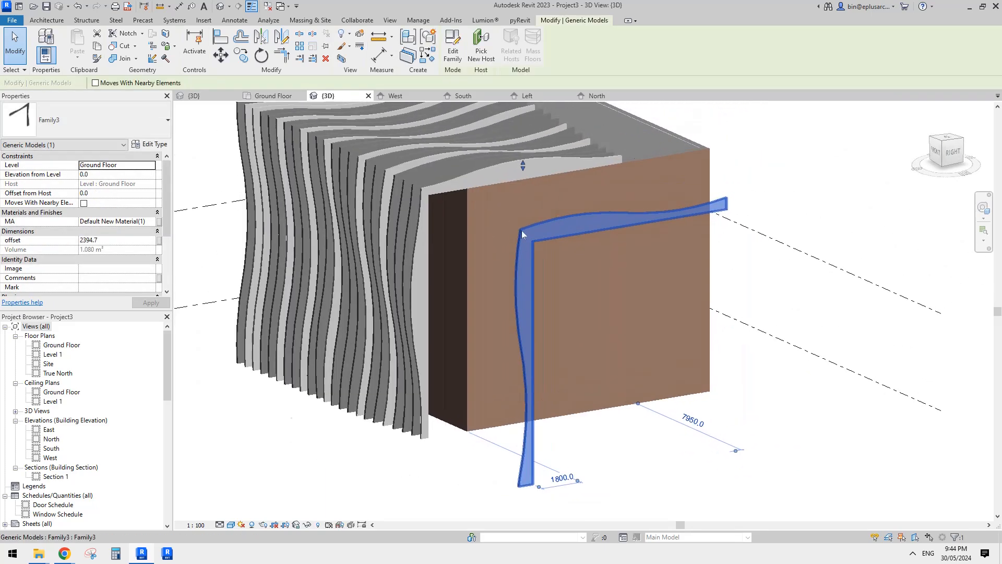
{"action": "left_click_drag", "start_coordinate": [524, 165], "coordinate": [525, 144]}
{"action": "scroll", "coordinate": [546, 205], "scroll_direction": "down", "scroll_amount": 1}
{"action": "middle_click_drag", "start_coordinate": [546, 206], "coordinate": [528, 233]}
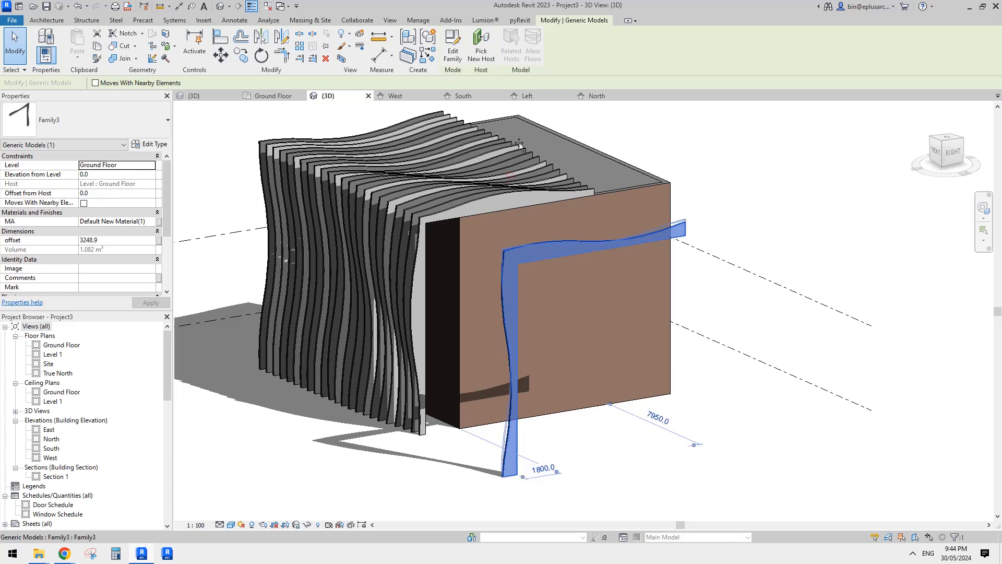
Try to stretch the copied fin's offset to about 4960 with its shape handle.
{"action": "left_click_drag", "start_coordinate": [520, 144], "coordinate": [510, 155]}
{"action": "left_click_drag", "start_coordinate": [520, 191], "coordinate": [513, 158]}
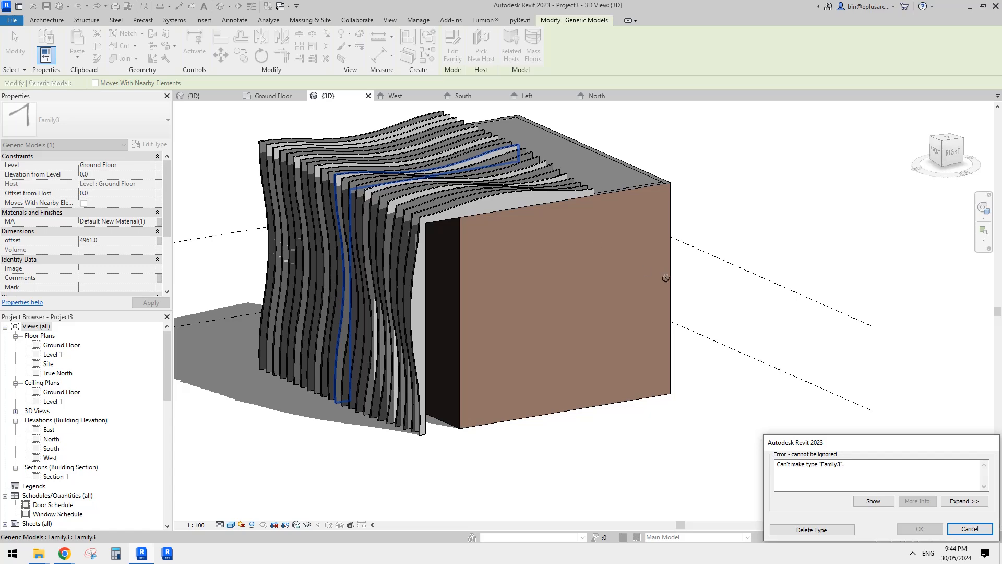
{"action": "key", "text": "Escape"}
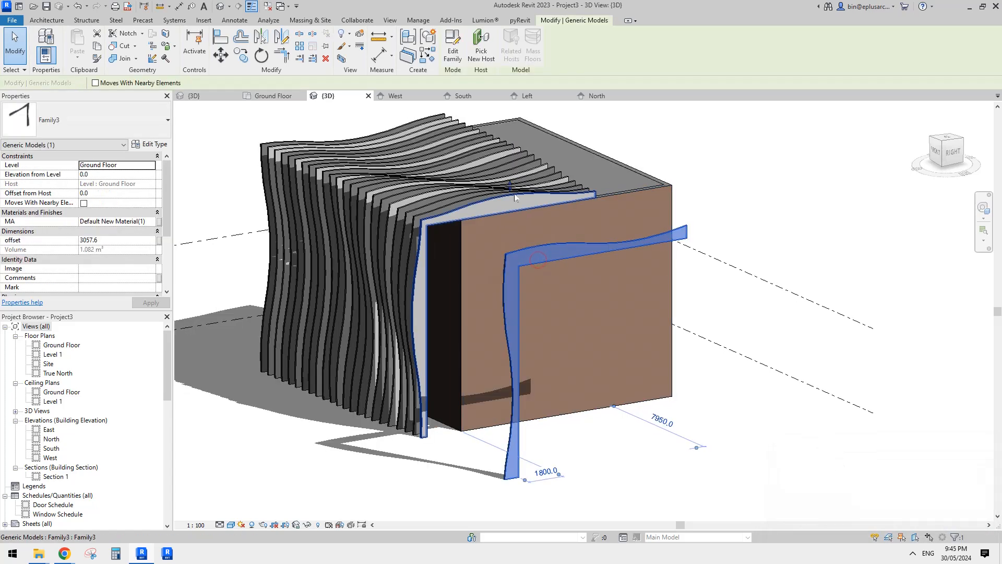
Vary the copied fin's offset between about 1525 and 3550 to test how its wave changes.
{"action": "left_click_drag", "start_coordinate": [514, 170], "coordinate": [510, 212]}
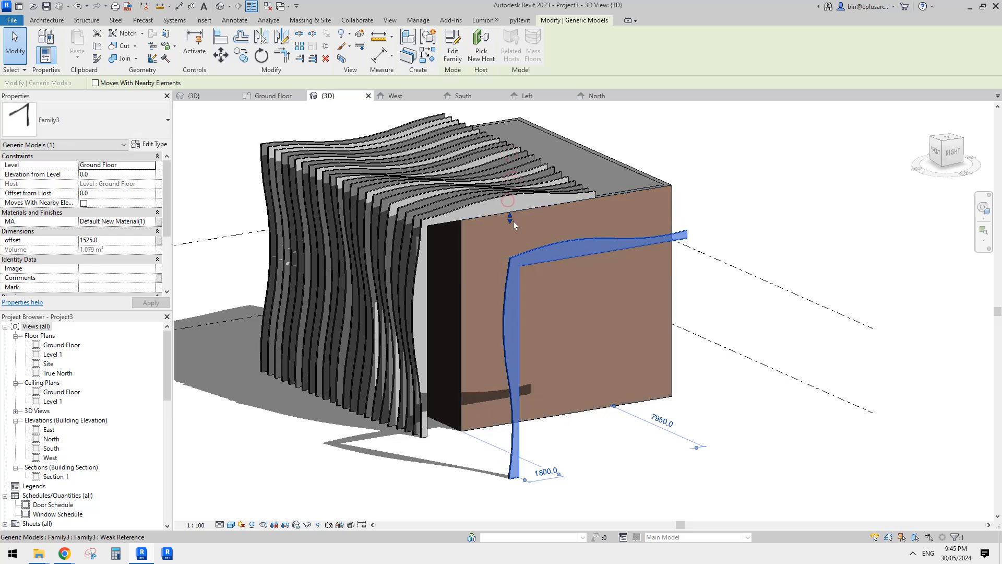
{"action": "left_click_drag", "start_coordinate": [514, 178], "coordinate": [515, 179]}
{"action": "middle_click_drag", "start_coordinate": [526, 190], "coordinate": [662, 175], "text": "shift"}
{"action": "middle_click_drag", "start_coordinate": [587, 220], "coordinate": [550, 225], "text": "shift"}
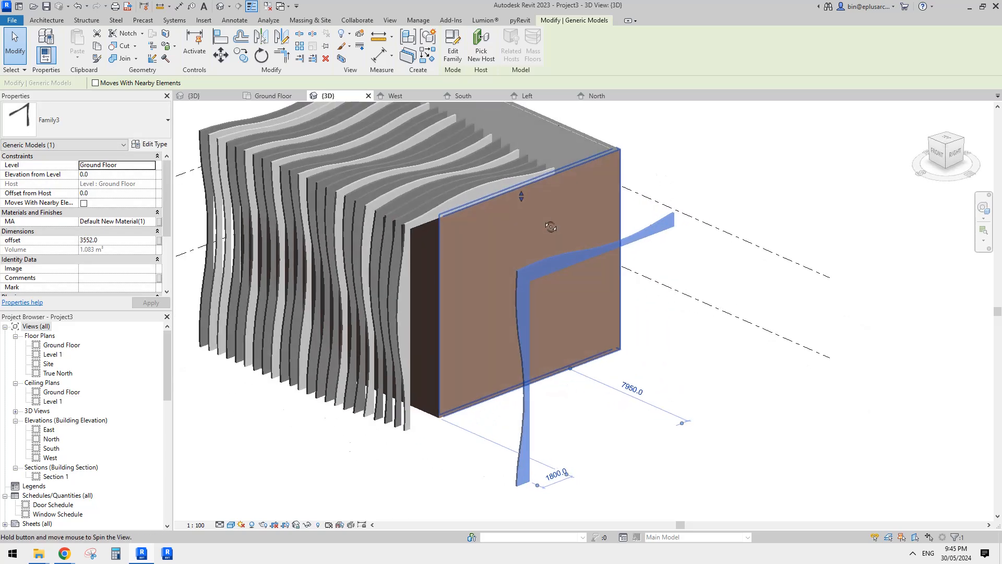
{"action": "scroll", "coordinate": [543, 181], "scroll_direction": "down", "scroll_amount": 2}
{"action": "key", "text": "Escape"}
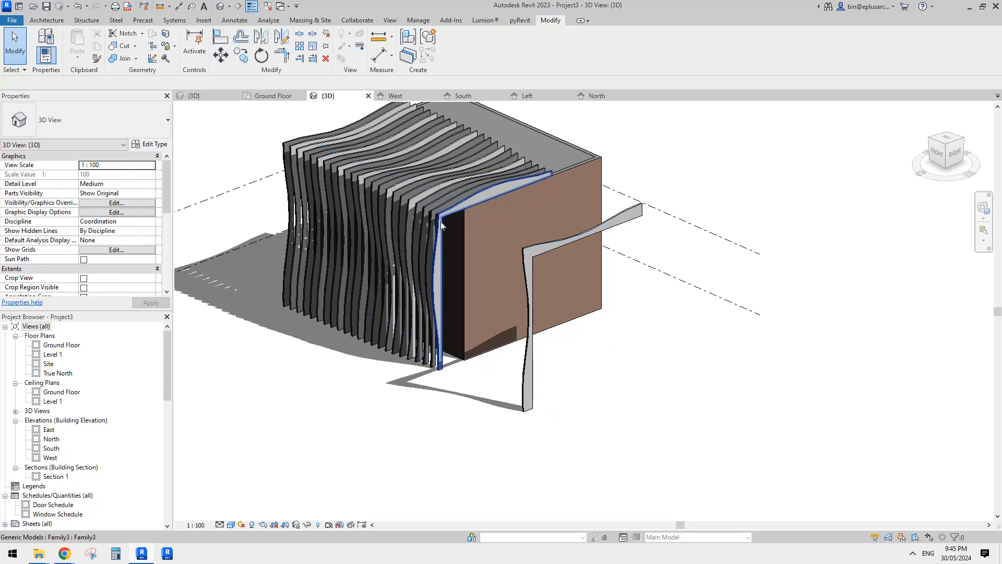
Vary the copied fin's offset between about 2200 and 6000 with its shape handle and deselect the fin.
{"action": "left_click", "coordinate": [441, 221]}
{"action": "left_click", "coordinate": [542, 252]}
{"action": "middle_click_drag", "start_coordinate": [542, 251], "coordinate": [544, 265], "text": "shift"}
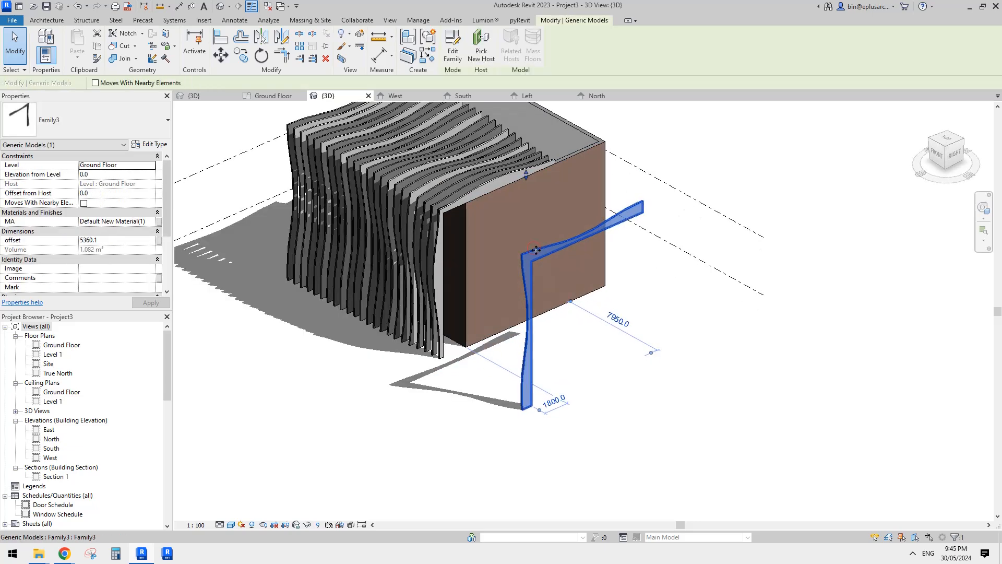
{"action": "left_click_drag", "start_coordinate": [525, 209], "coordinate": [526, 220]}
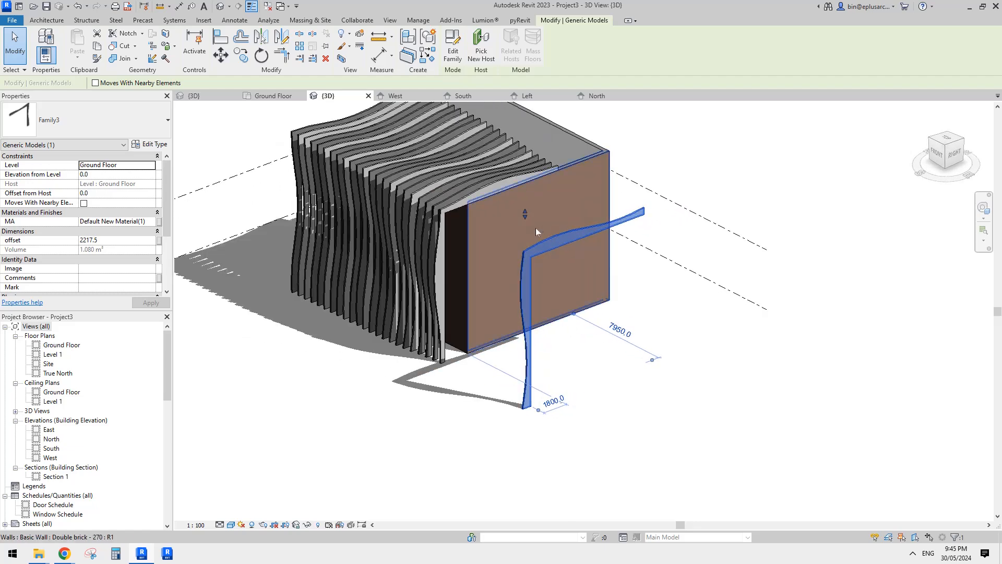
{"action": "left_click_drag", "start_coordinate": [526, 166], "coordinate": [528, 174]}
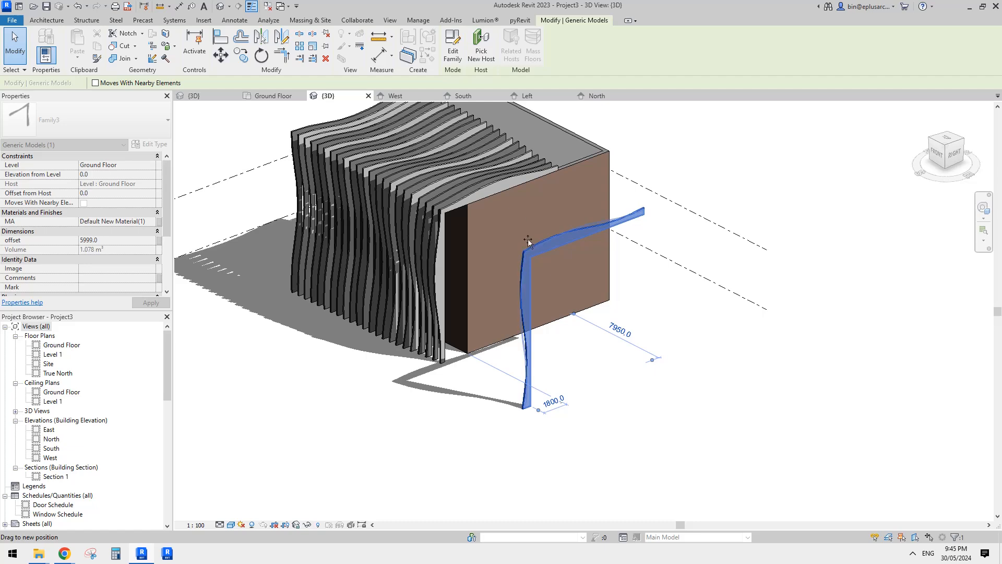
{"action": "left_click_drag", "start_coordinate": [527, 230], "coordinate": [532, 208]}
{"action": "key", "text": "Escape"}
{"action": "scroll", "coordinate": [395, 230], "scroll_direction": "up", "scroll_amount": 5}
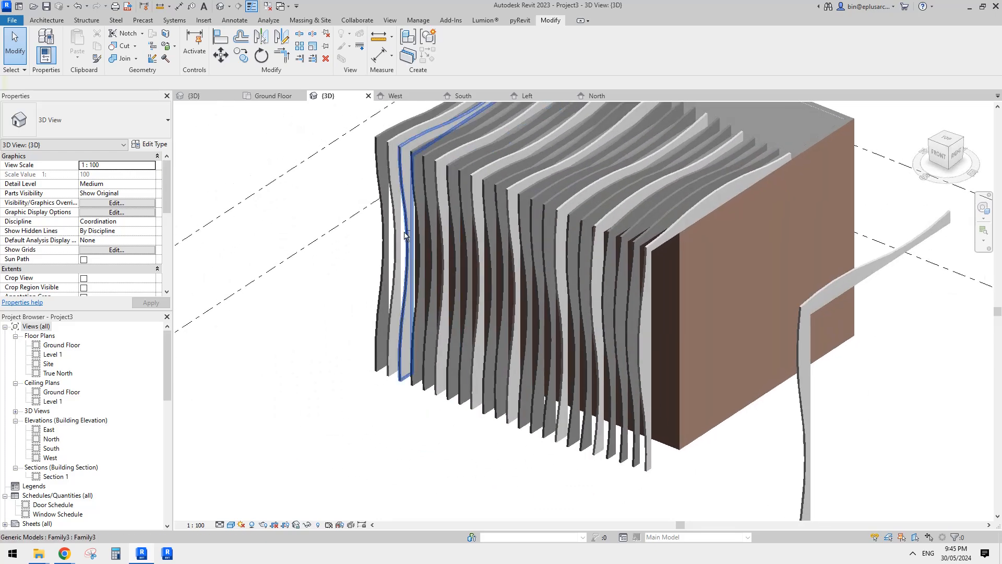
Adjust the offsets of several neighbouring fins toward the array's far end with their shape handles.
{"action": "scroll", "coordinate": [453, 163], "scroll_direction": "up", "scroll_amount": 1}
{"action": "left_click", "coordinate": [457, 170]}
{"action": "middle_click_drag", "start_coordinate": [457, 170], "coordinate": [451, 402]}
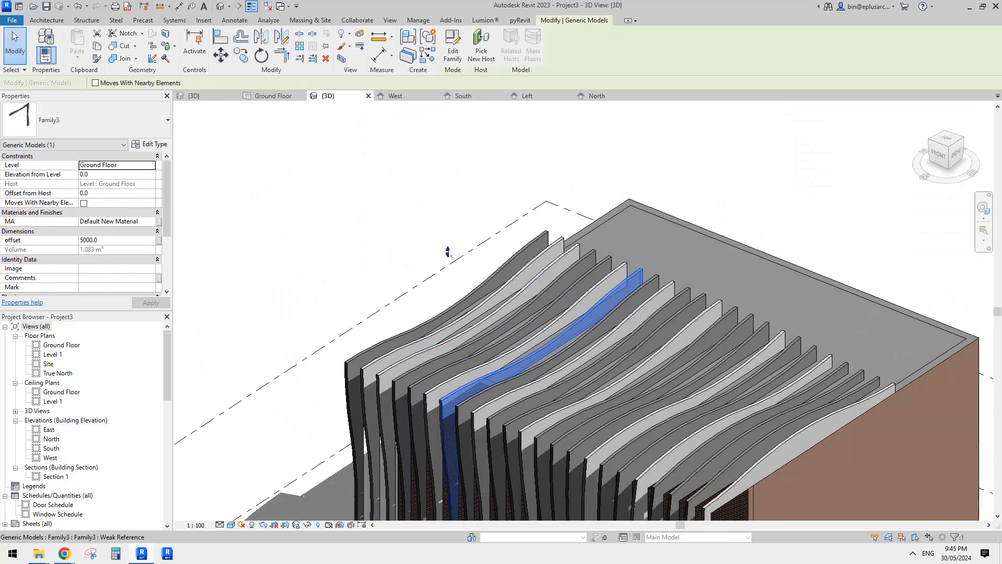
{"action": "left_click_drag", "start_coordinate": [449, 267], "coordinate": [433, 261]}
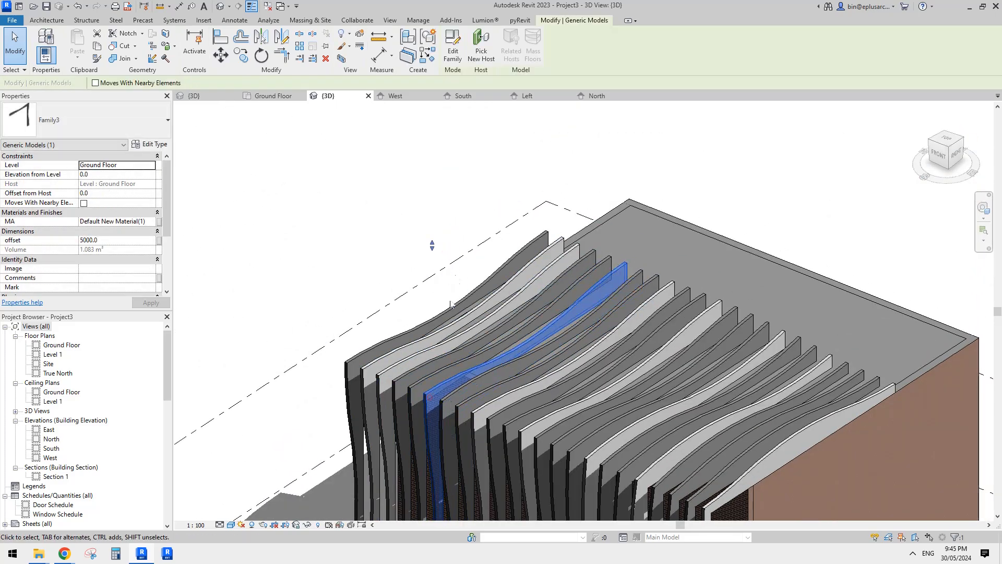
{"action": "left_click_drag", "start_coordinate": [437, 226], "coordinate": [438, 274]}
{"action": "left_click", "coordinate": [411, 389]}
{"action": "left_click_drag", "start_coordinate": [420, 223], "coordinate": [400, 233]}
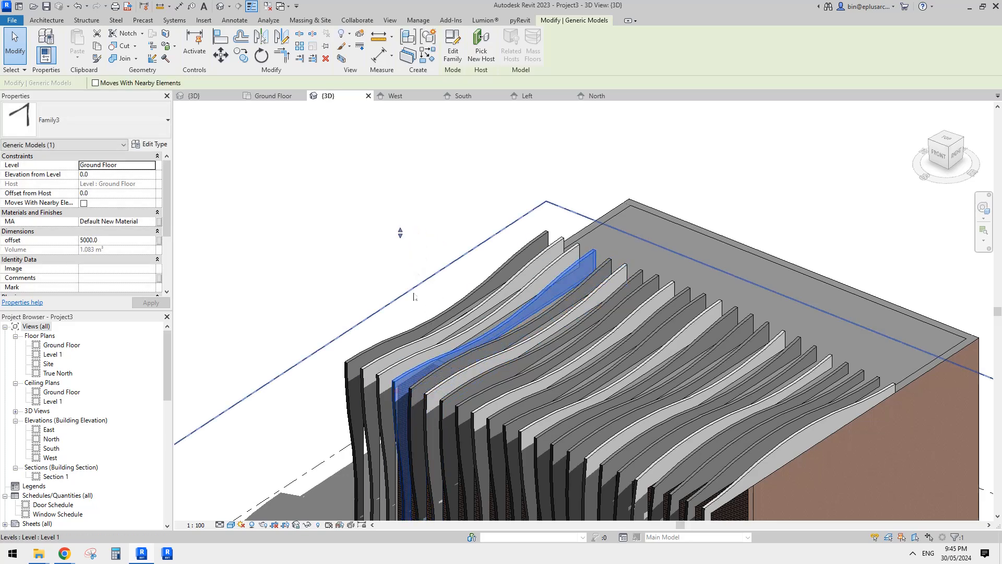
{"action": "left_click_drag", "start_coordinate": [405, 269], "coordinate": [391, 274]}
{"action": "left_click", "coordinate": [383, 384]}
{"action": "scroll", "coordinate": [470, 323], "scroll_direction": "down", "scroll_amount": 1}
{"action": "middle_click_drag", "start_coordinate": [506, 370], "coordinate": [489, 264], "text": "shift"}
{"action": "scroll", "coordinate": [543, 314], "scroll_direction": "down", "scroll_amount": 1}
{"action": "key", "text": "Escape"}
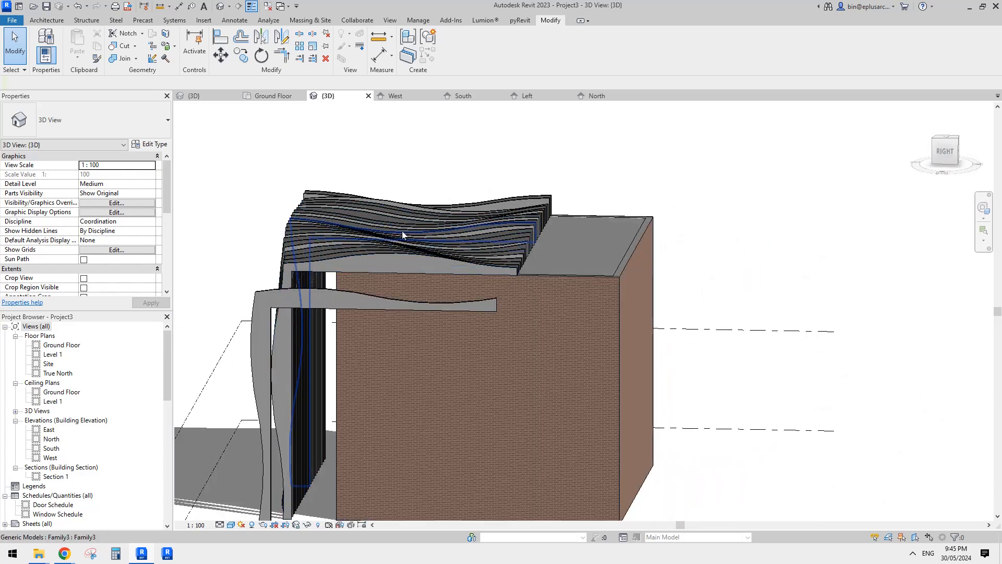
Adjust the offset of the second fin from the array's far end and check the overall wave across the building.
{"action": "mouse_move", "coordinate": [396, 244]}
{"action": "middle_mouse_down", "text": "shift"}
{"action": "mouse_move", "coordinate": [476, 267]}
{"action": "mouse_move", "coordinate": [394, 249]}
{"action": "middle_mouse_up", "text": "shift"}
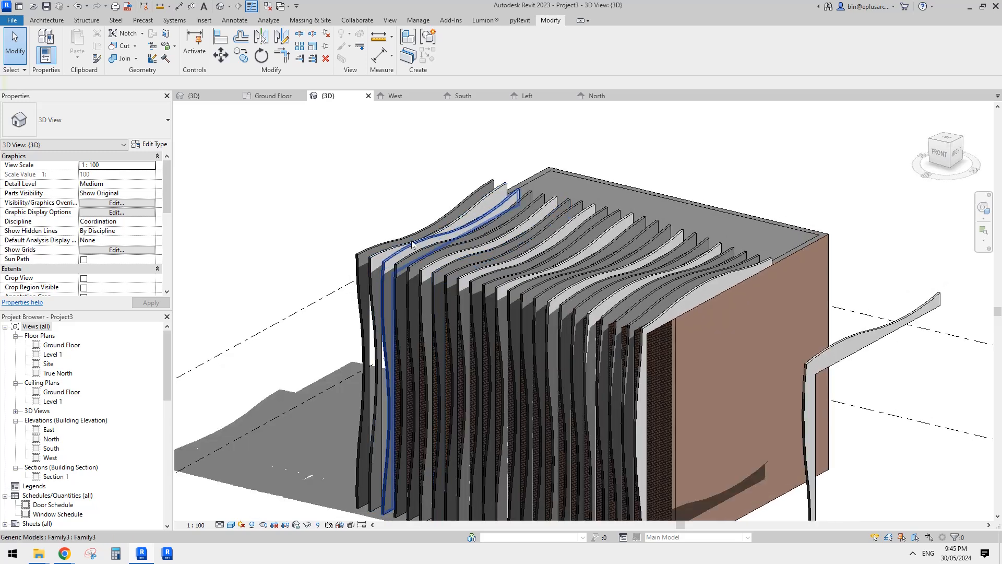
{"action": "left_click", "coordinate": [392, 248]}
{"action": "left_click", "coordinate": [389, 251]}
{"action": "middle_click_drag", "start_coordinate": [409, 208], "coordinate": [419, 240]}
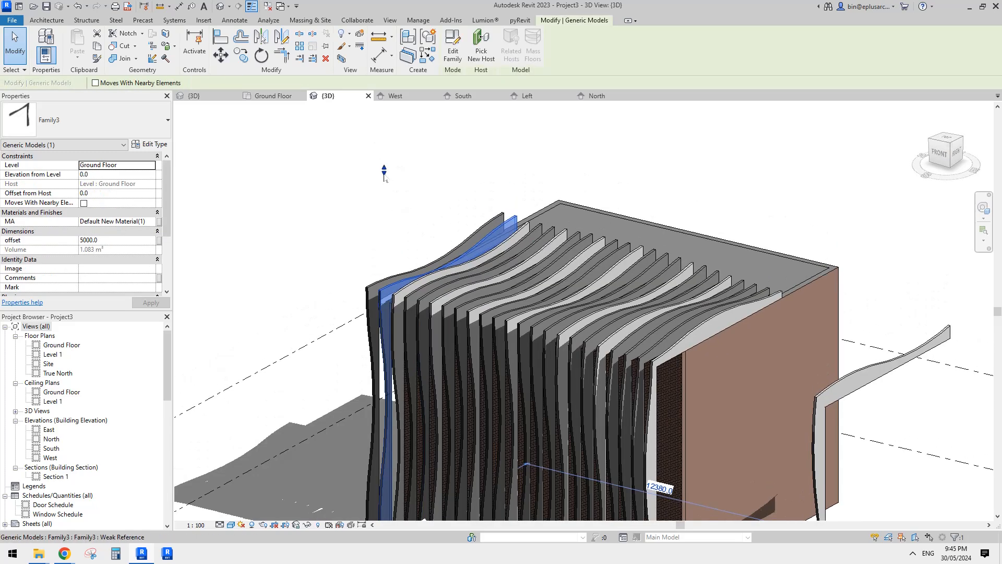
{"action": "mouse_move", "coordinate": [383, 171]}
{"action": "left_mouse_down"}
{"action": "mouse_move", "coordinate": [387, 160]}
{"action": "mouse_move", "coordinate": [385, 186]}
{"action": "left_mouse_up"}
{"action": "middle_click_drag", "start_coordinate": [435, 246], "coordinate": [450, 259], "text": "shift"}
{"action": "key", "text": "Escape"}
{"action": "middle_click_drag", "start_coordinate": [533, 293], "coordinate": [554, 266], "text": "shift"}
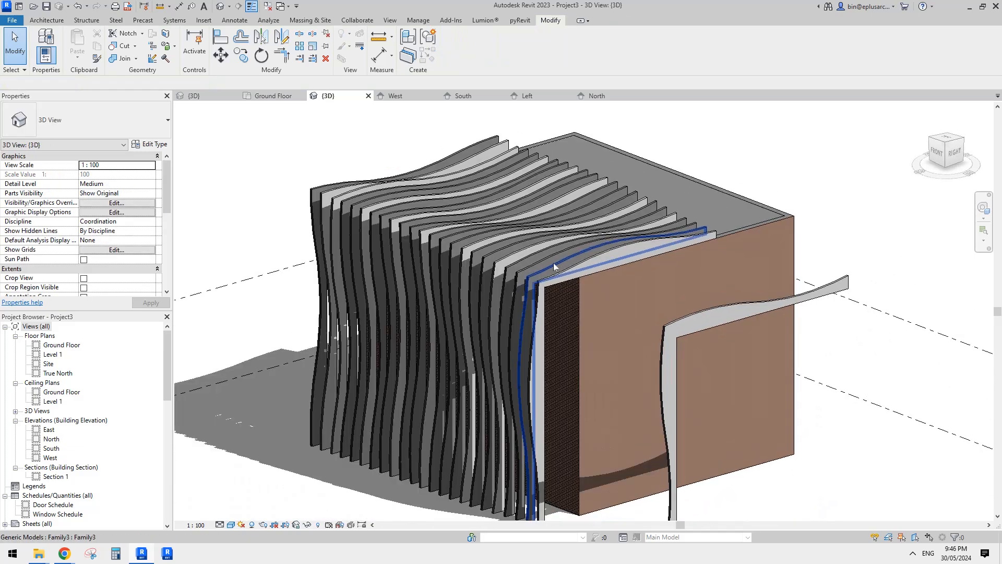